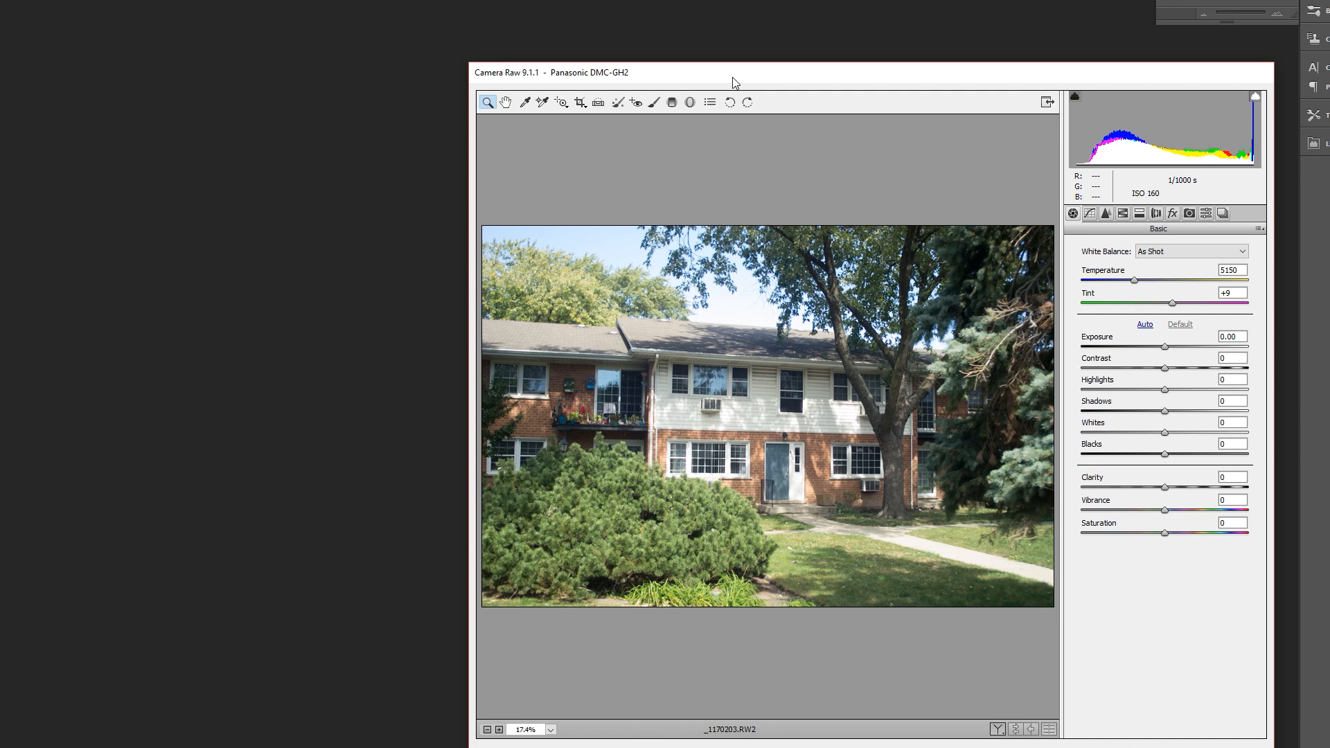
- Raise the Shadows of the raw house photo to +90
left_click_drag(727, 79, 656, 40)
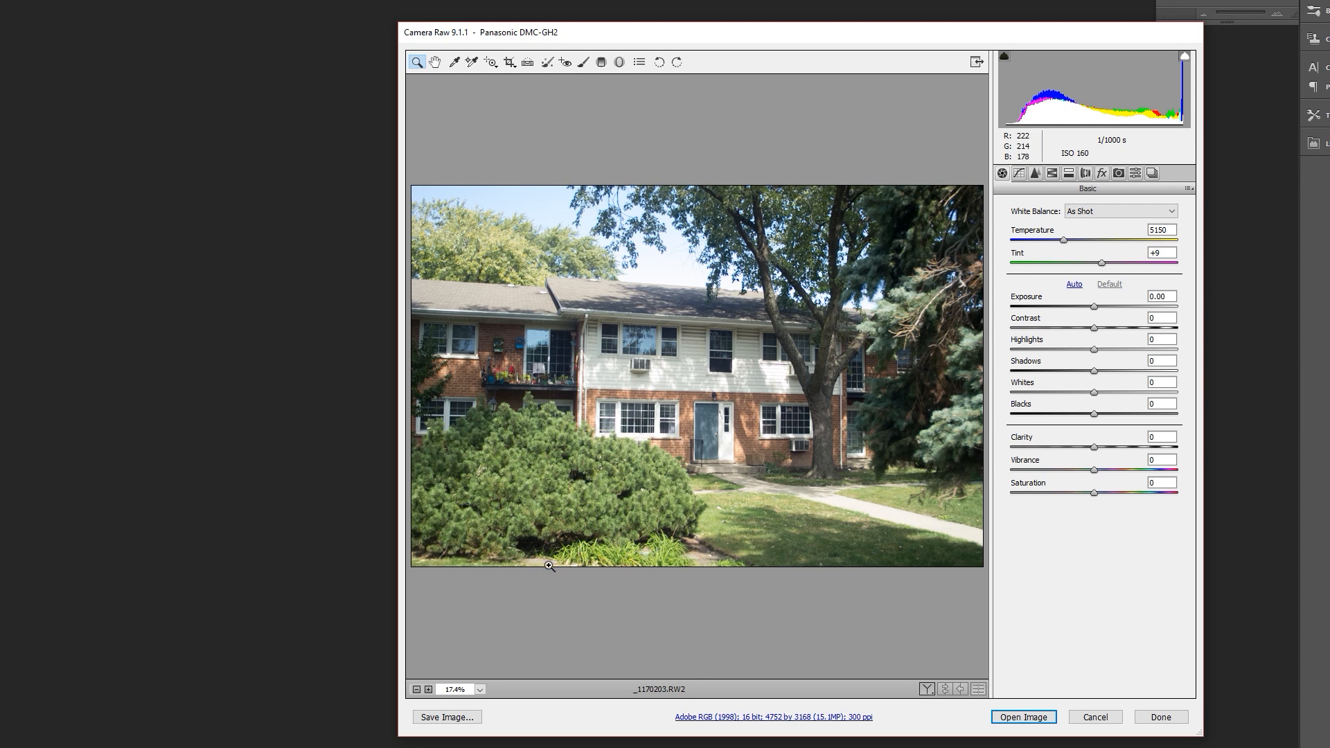
left_click(1095, 371)
left_click_drag(1096, 371, 1197, 365)
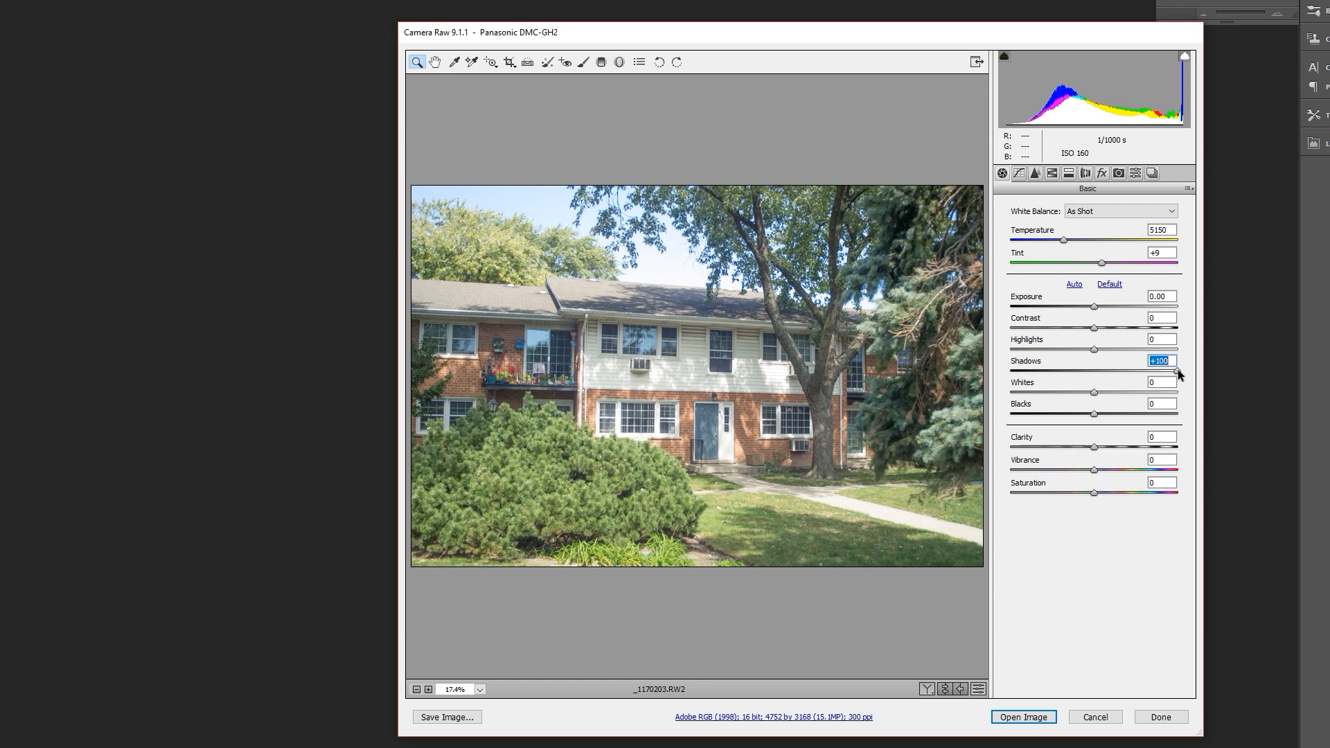
left_click_drag(1178, 371, 1145, 371)
left_click_drag(1172, 372, 1185, 376)
mouse_move(1177, 371)
left_mouse_down()
mouse_move(1096, 372)
mouse_move(1191, 374)
mouse_move(1134, 370)
mouse_move(1179, 361)
left_mouse_up()
left_click_drag(1204, 362, 1148, 373)
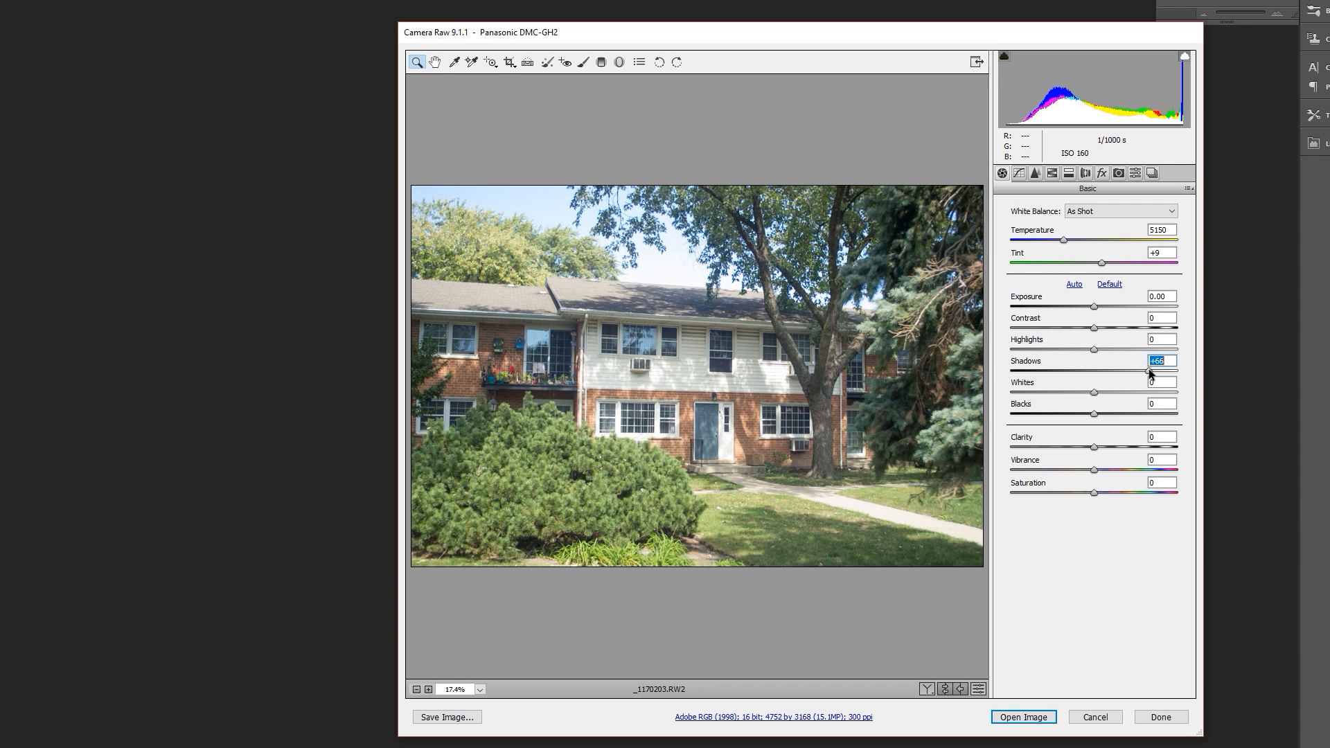
mouse_move(1149, 368)
left_mouse_down()
mouse_move(1120, 373)
mouse_move(1193, 369)
mouse_move(1169, 371)
left_mouse_up()
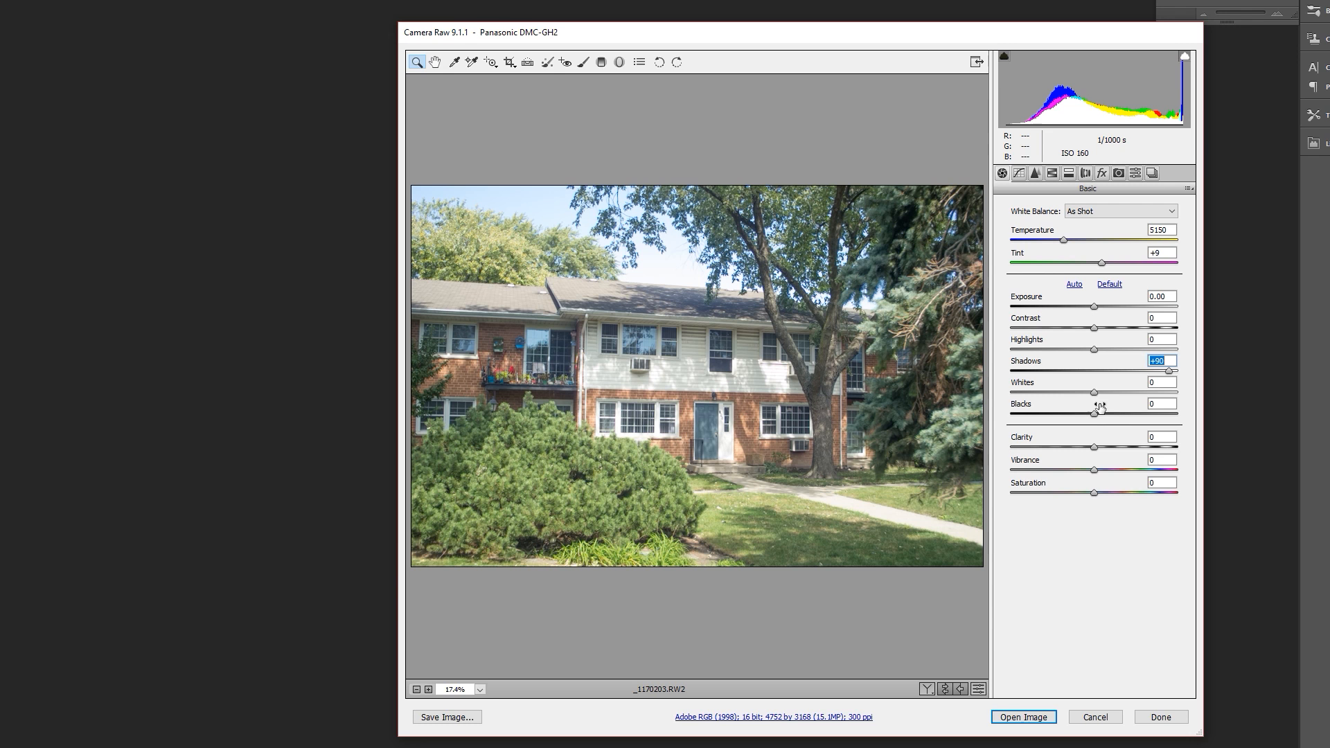
- Increase the photo's Clarity to +19
mouse_move(1095, 396)
left_mouse_down()
mouse_move(1184, 395)
mouse_move(1094, 412)
left_mouse_up()
mouse_move(1092, 445)
left_mouse_down()
mouse_move(1140, 444)
mouse_move(1096, 455)
left_mouse_up()
left_click_drag(1096, 455, 1110, 456)
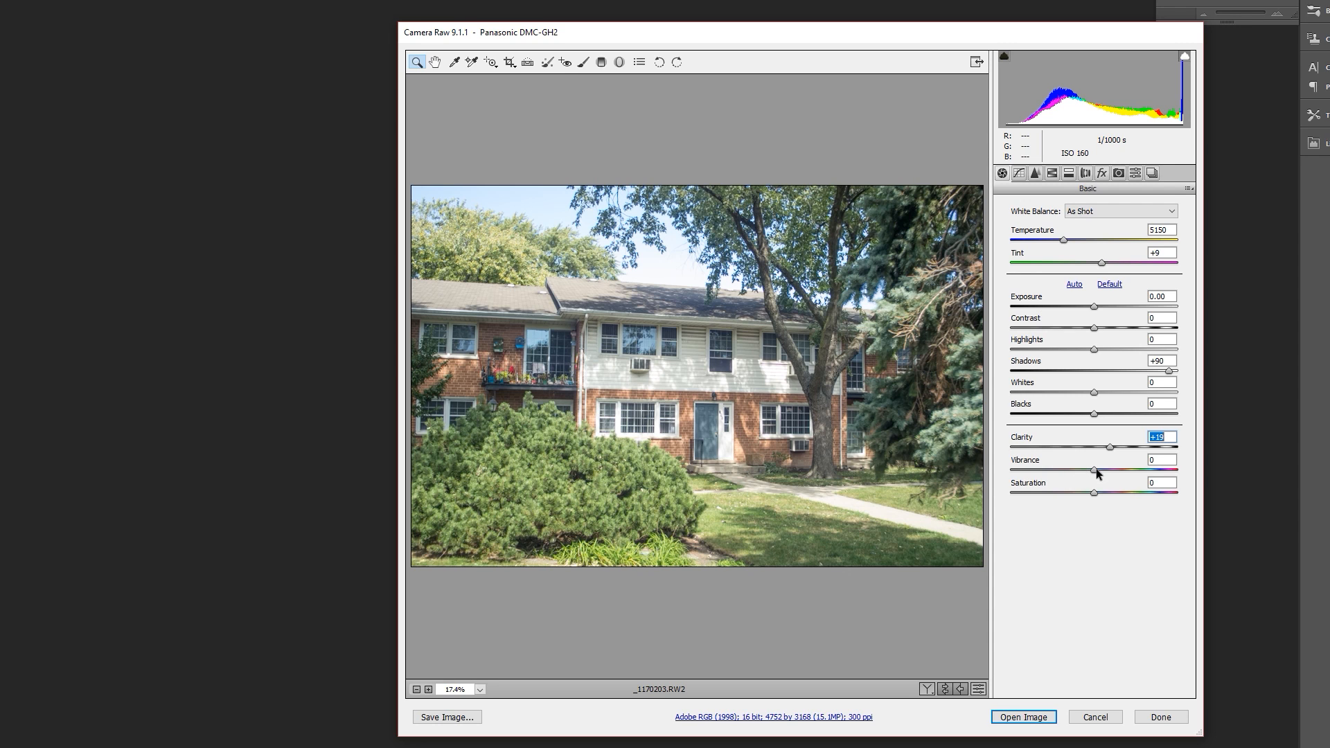
key("Tab")
- Set the photo's Vibrance to +43 and its Saturation to +14
left_click_drag(1094, 472, 1112, 469)
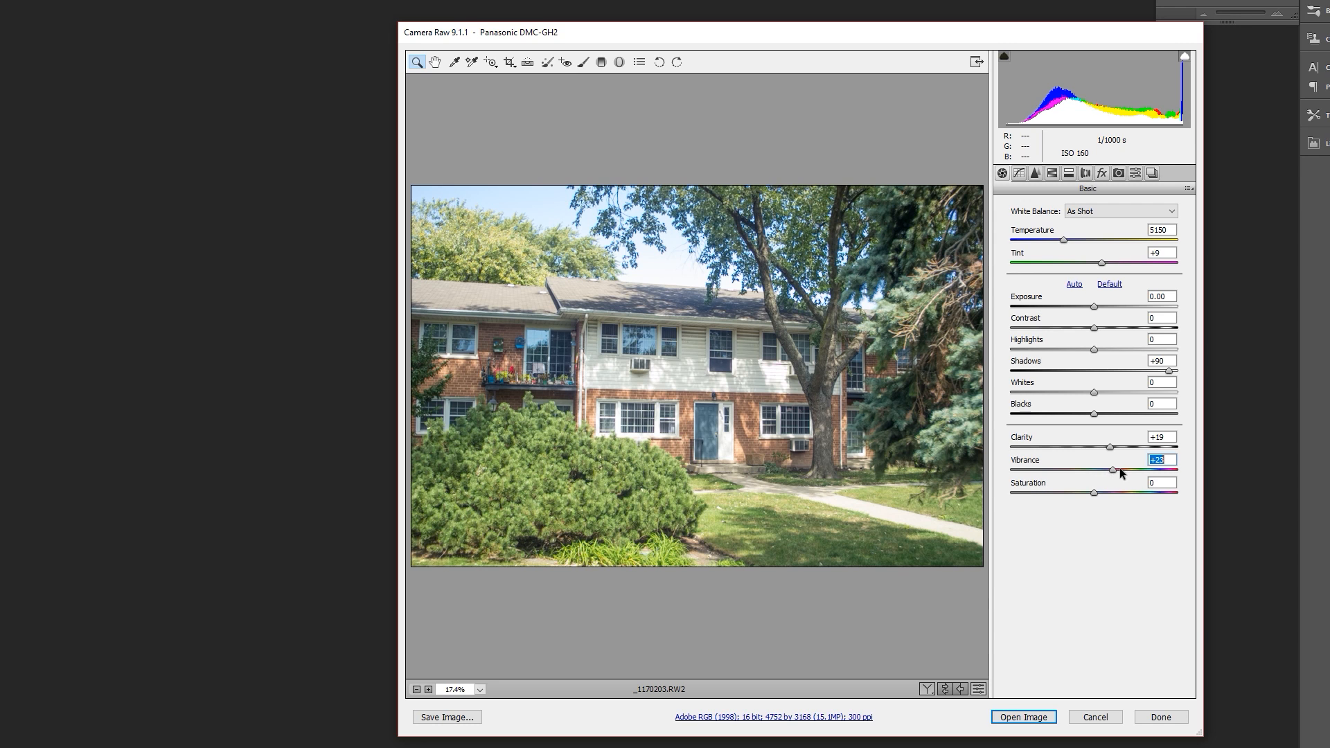
left_click_drag(1113, 470, 1132, 493)
mouse_move(1136, 492)
left_mouse_down()
mouse_move(1117, 490)
mouse_move(1246, 490)
mouse_move(1116, 488)
mouse_move(1143, 488)
mouse_move(1131, 487)
left_mouse_up()
left_click_drag(1096, 490, 1107, 492)
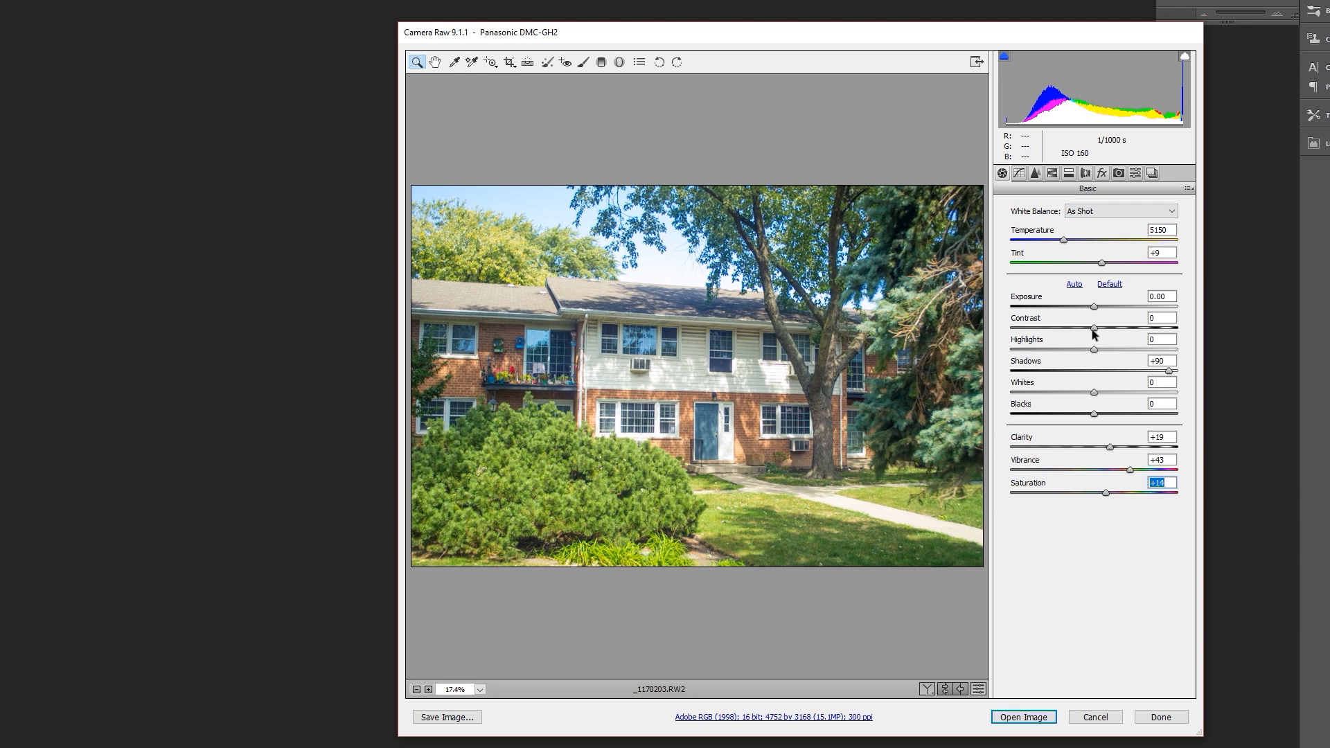
- Raise the photo's Contrast to +15 and fine-tune its Exposure to +0.05
mouse_move(1093, 329)
left_mouse_down()
mouse_move(1124, 330)
mouse_move(1107, 339)
left_mouse_up()
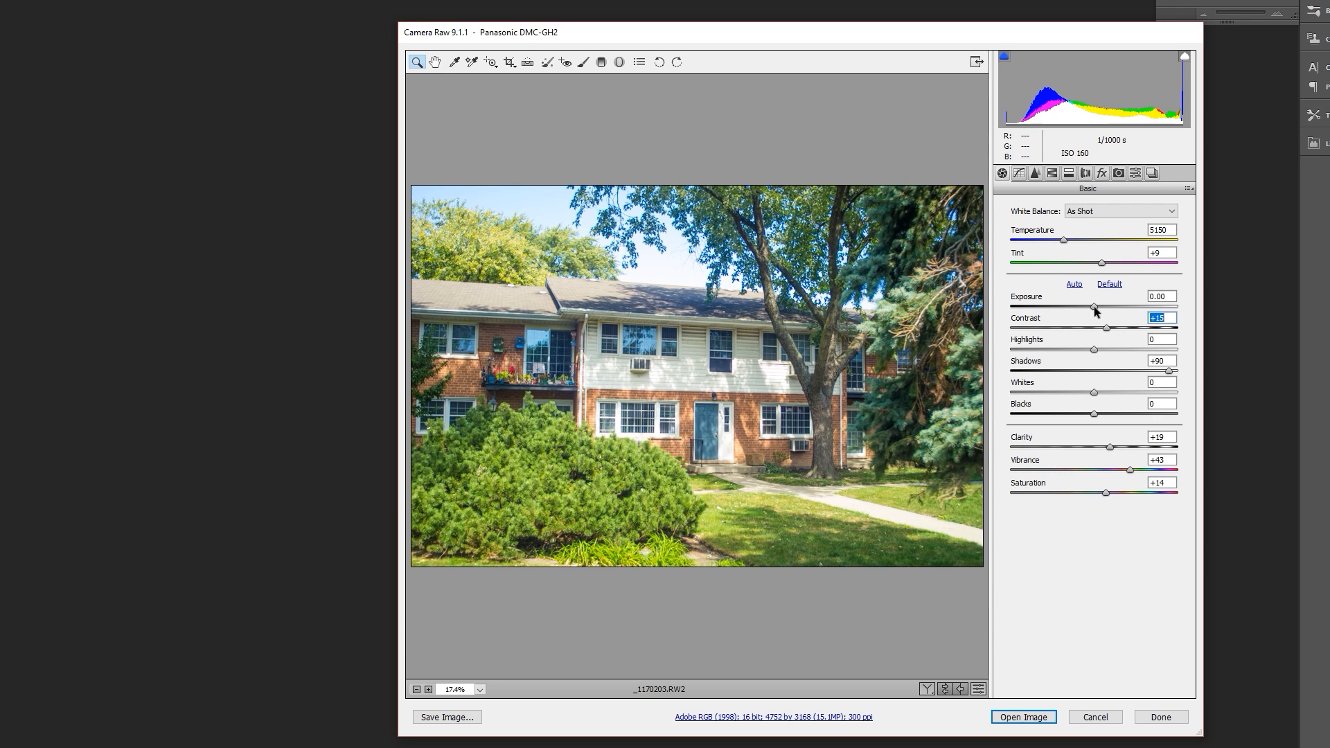
left_click_drag(1093, 307, 1094, 314)
left_click_drag(1095, 304, 1133, 310)
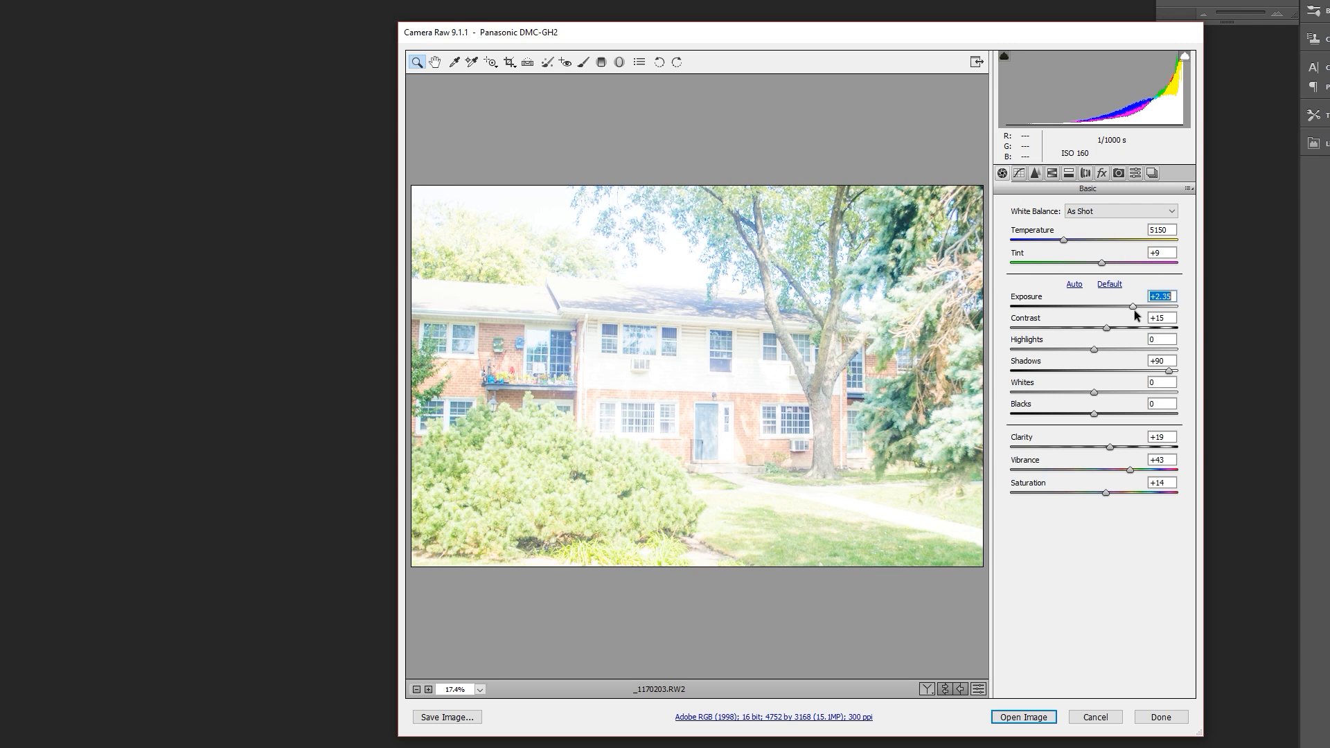
key("Down")
key("Down")
key("Down")
key("Down")
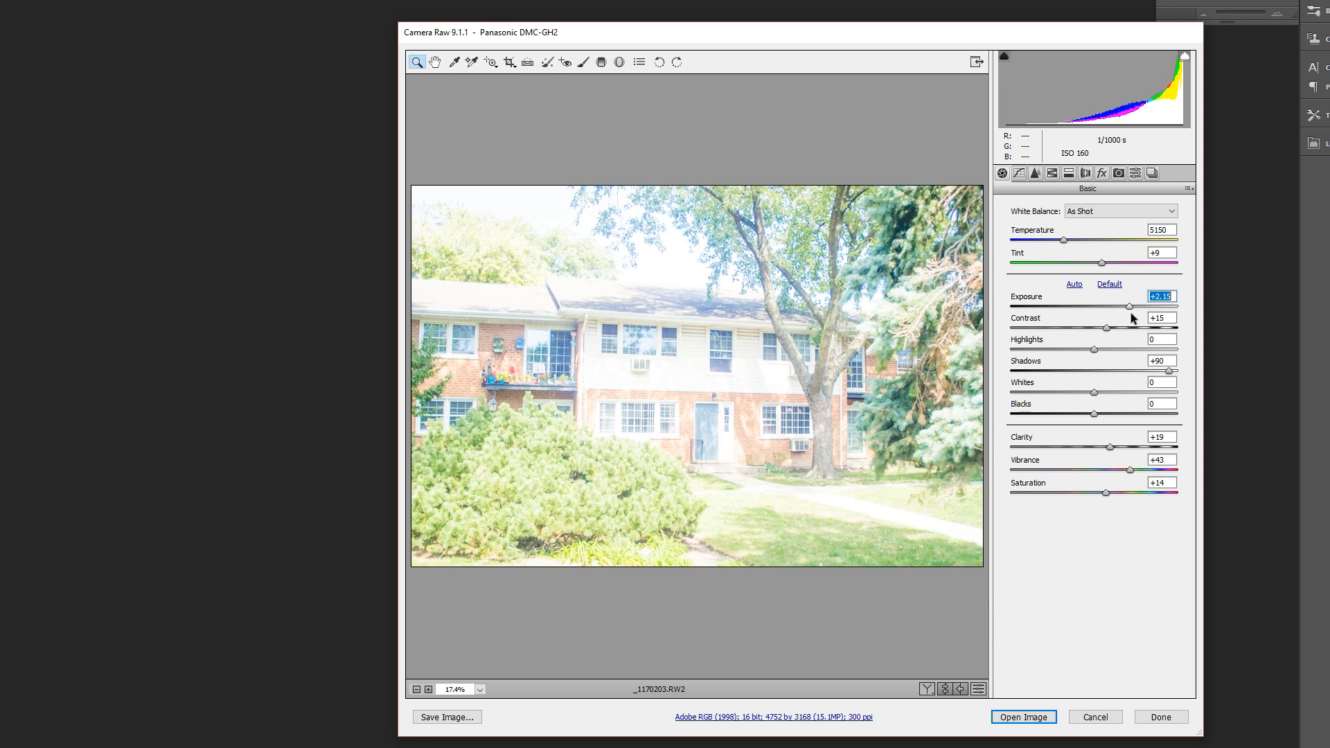
left_click_drag(1130, 313, 1095, 319)
key("Down")
key("Down")
key("Down")
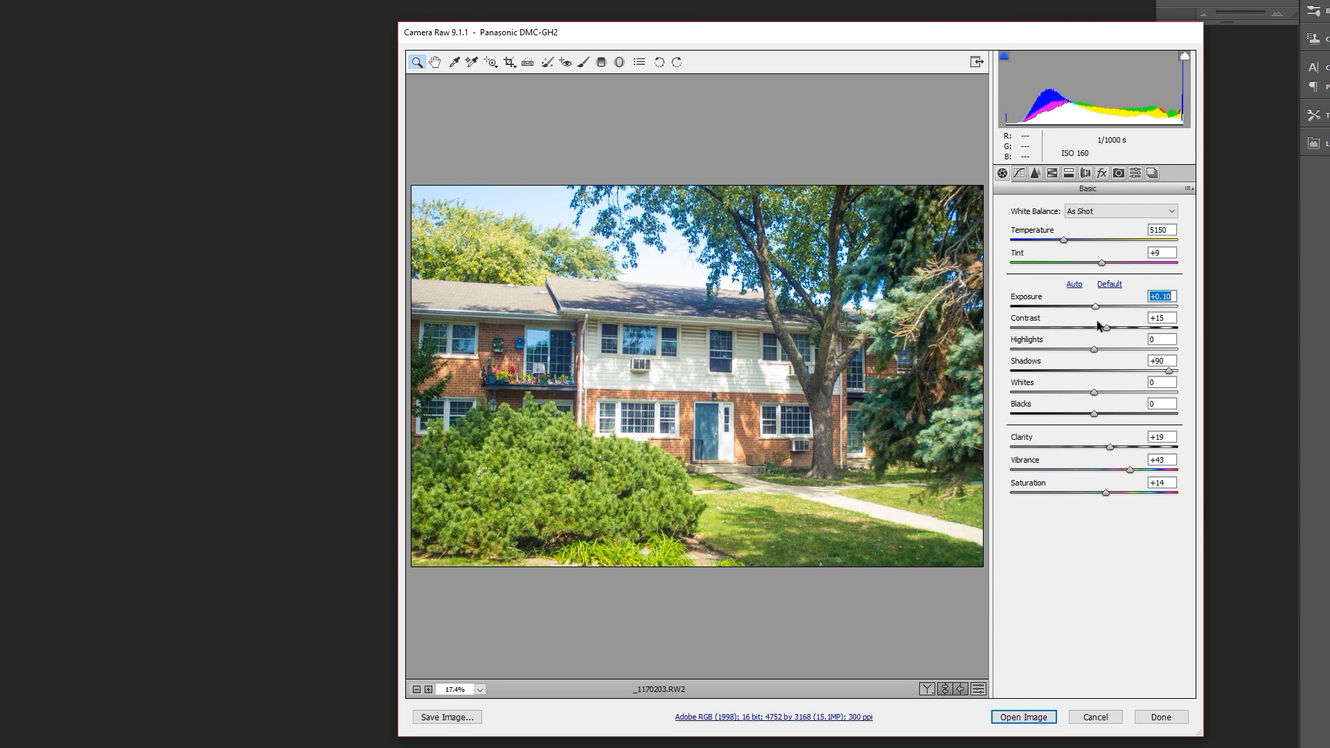
key("Up")
key("Up")
key("Up")
key("Down")
key("Up")
key("Up")
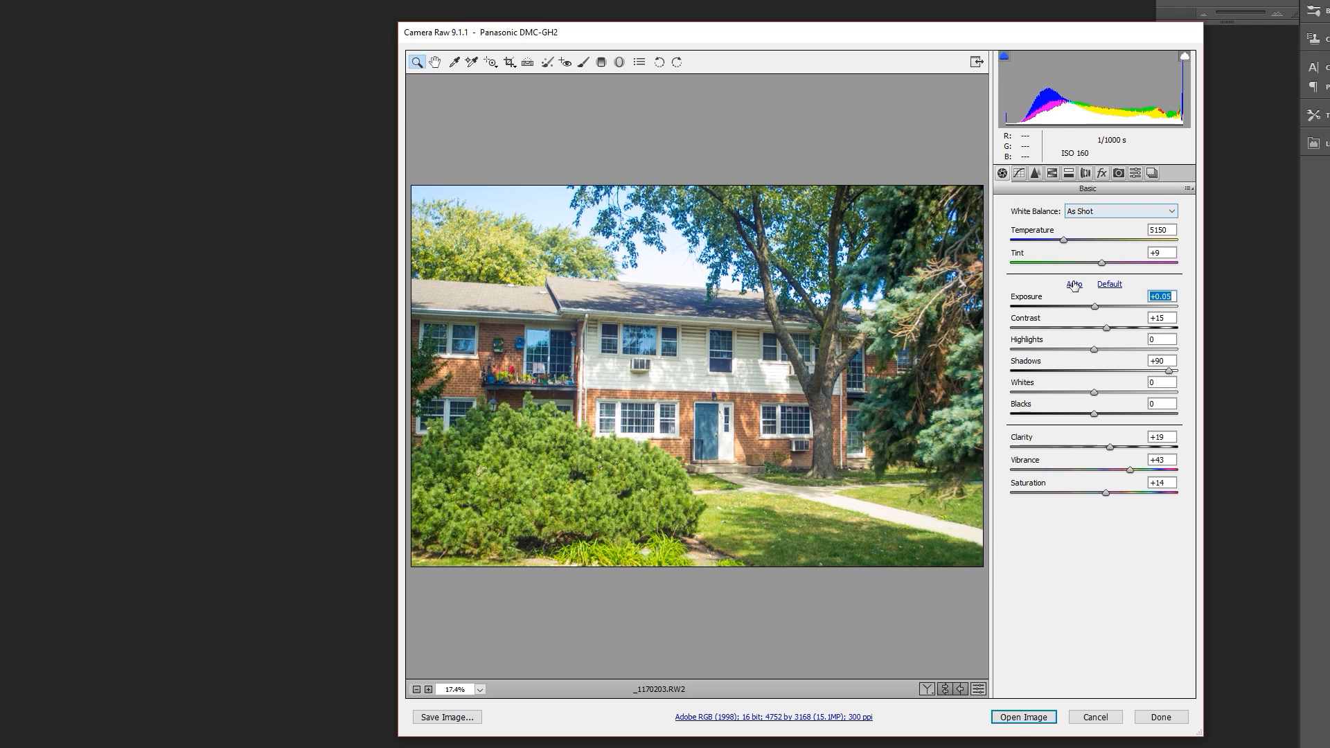
- Try the Daylight and Auto white balance presets on the photo and return to As Shot
left_click(1096, 211)
left_click(1096, 211)
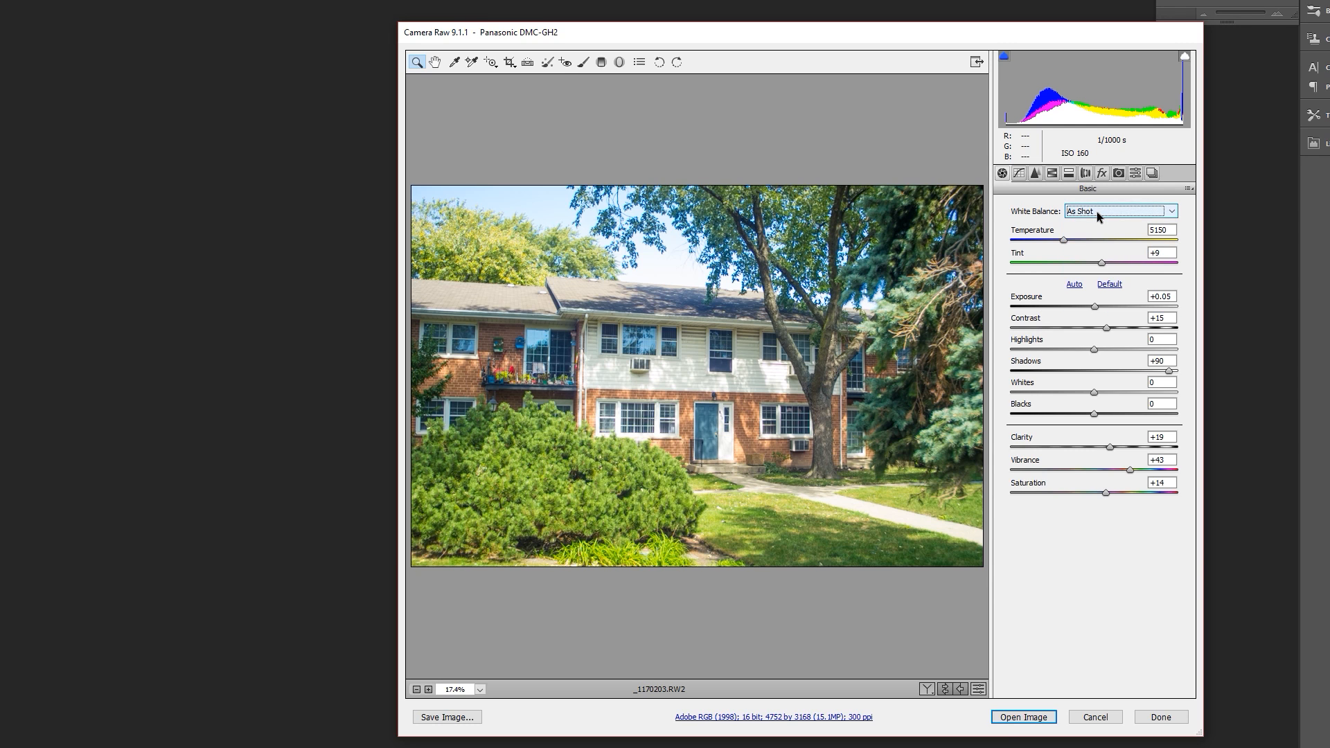
left_click(1096, 211)
left_click(1084, 246)
left_click(1089, 212)
left_click(1083, 234)
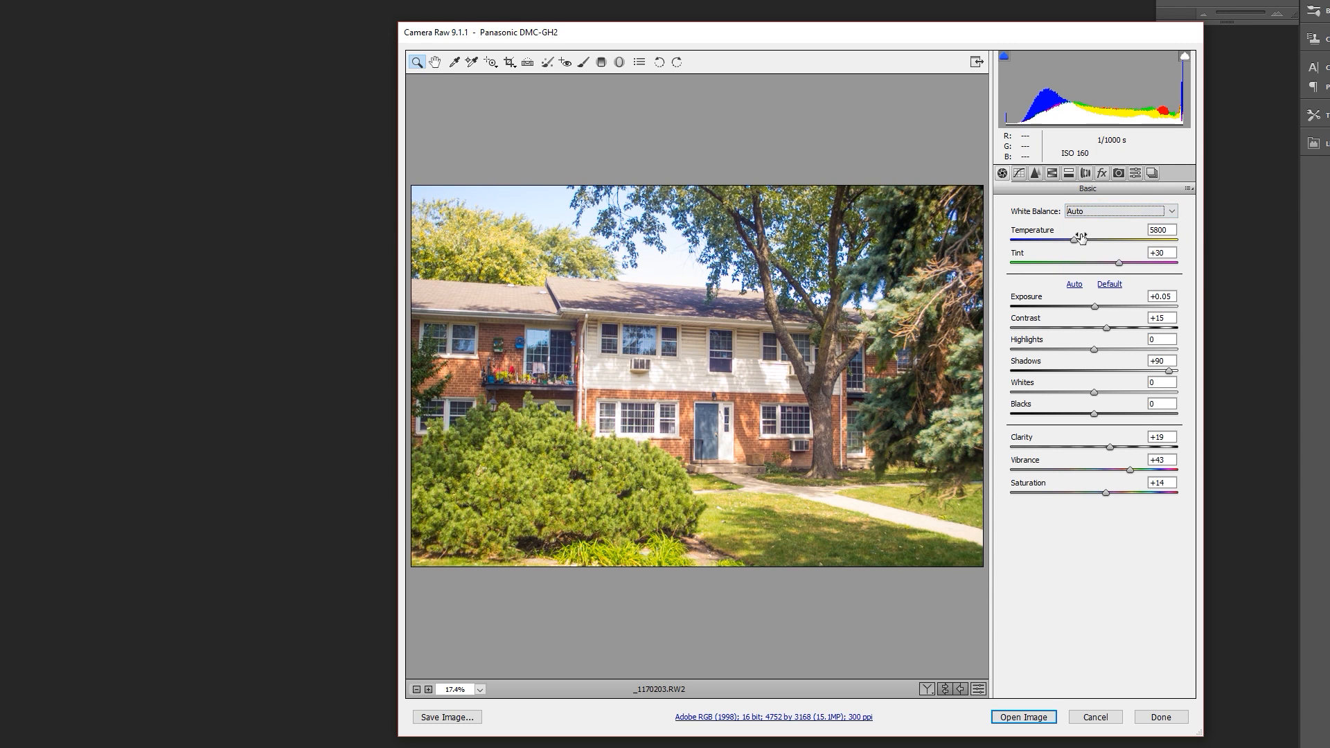
left_click(1086, 212)
left_click(1081, 223)
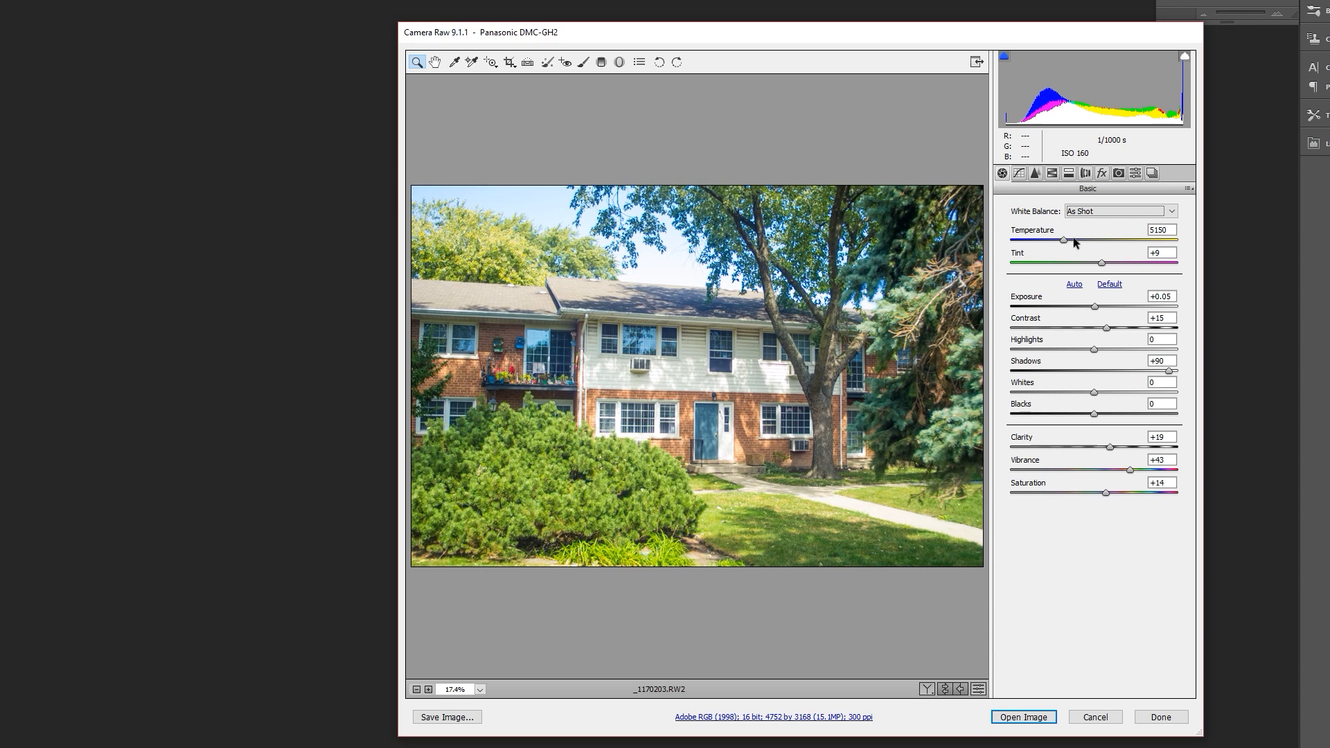
left_click(1092, 211)
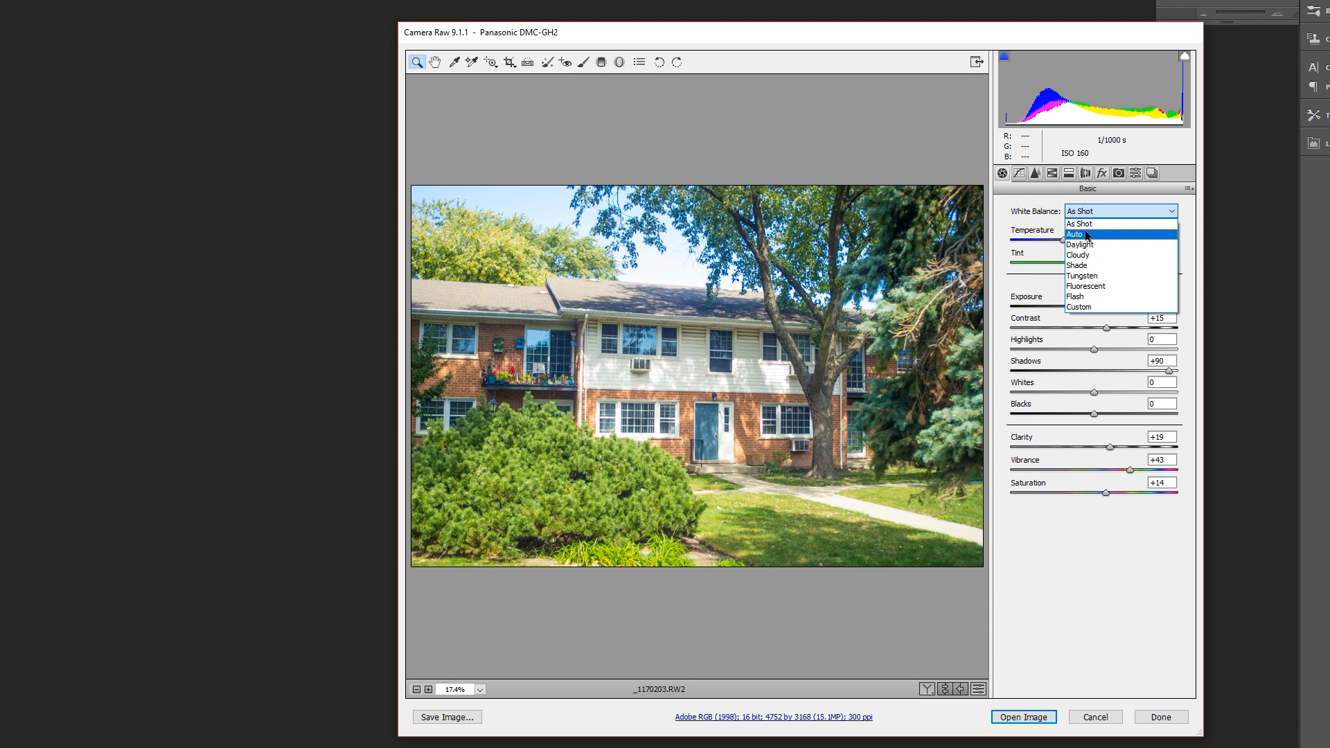
left_click(1087, 236)
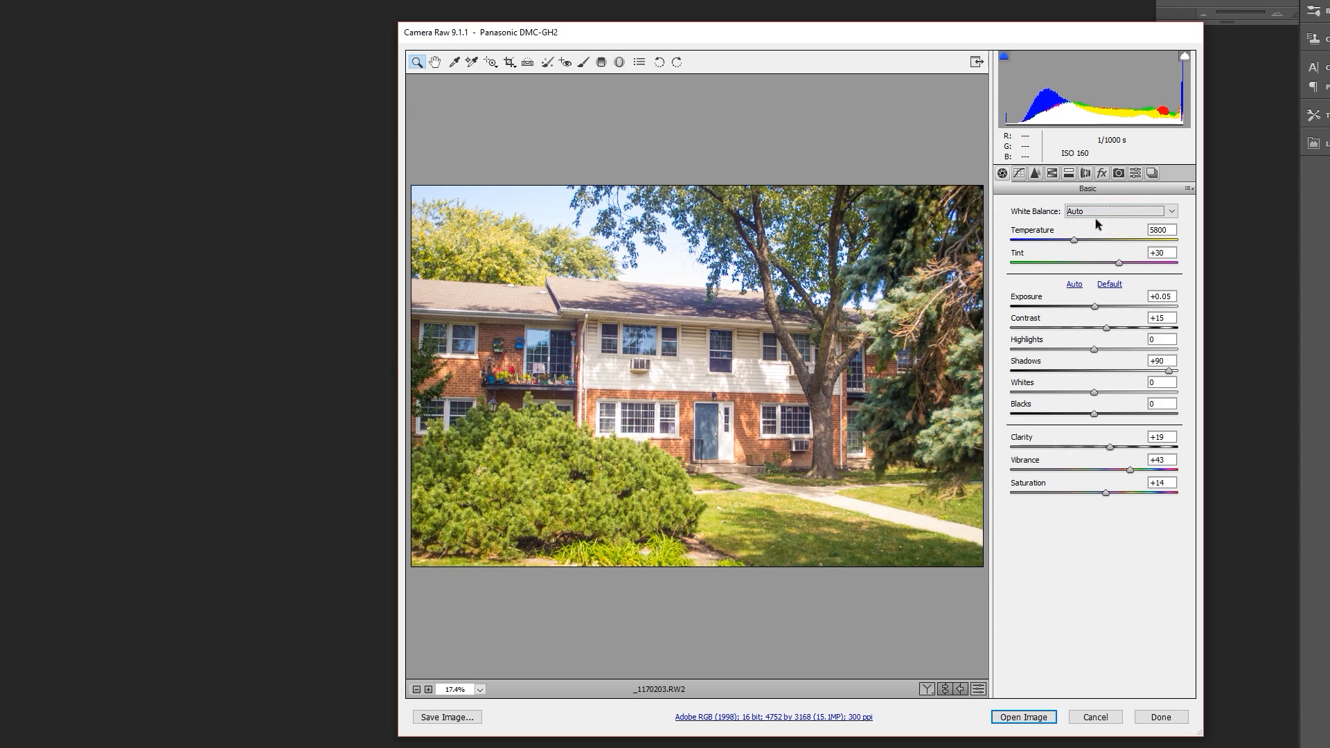
left_click(1070, 215)
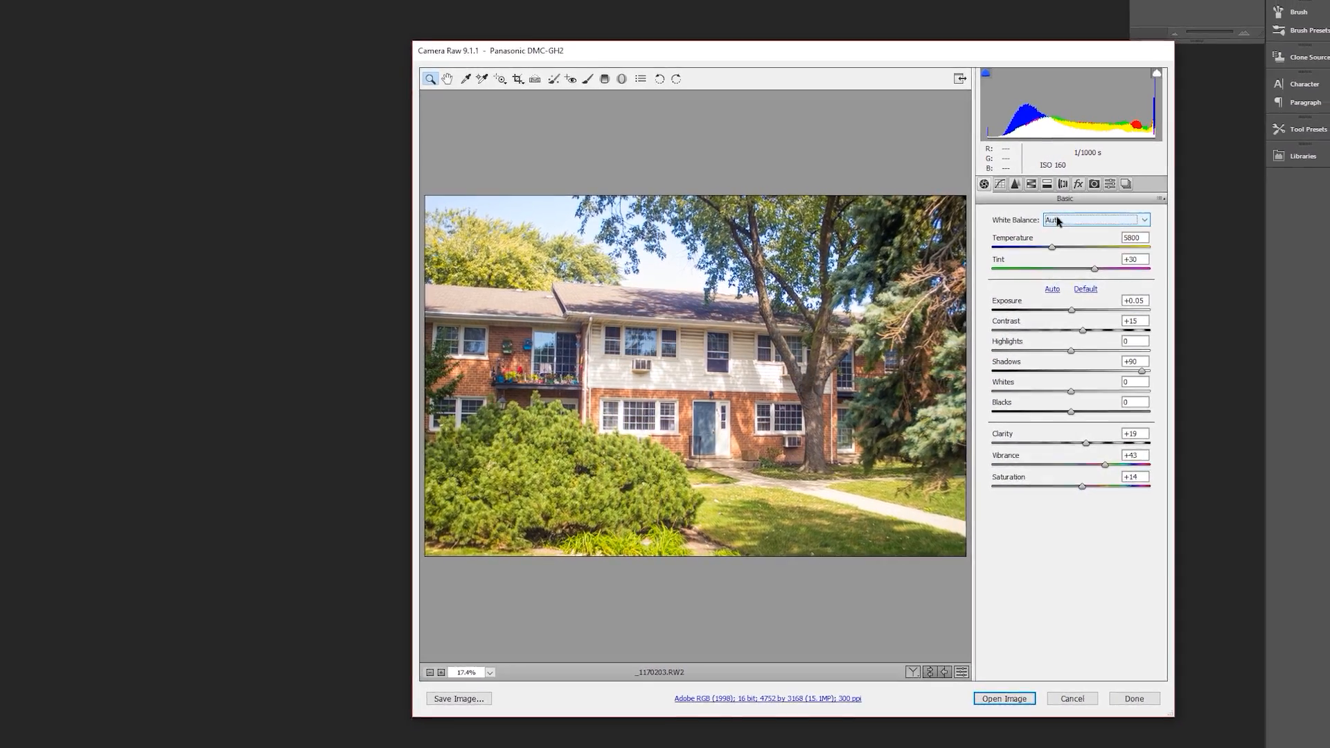
left_click(1040, 237)
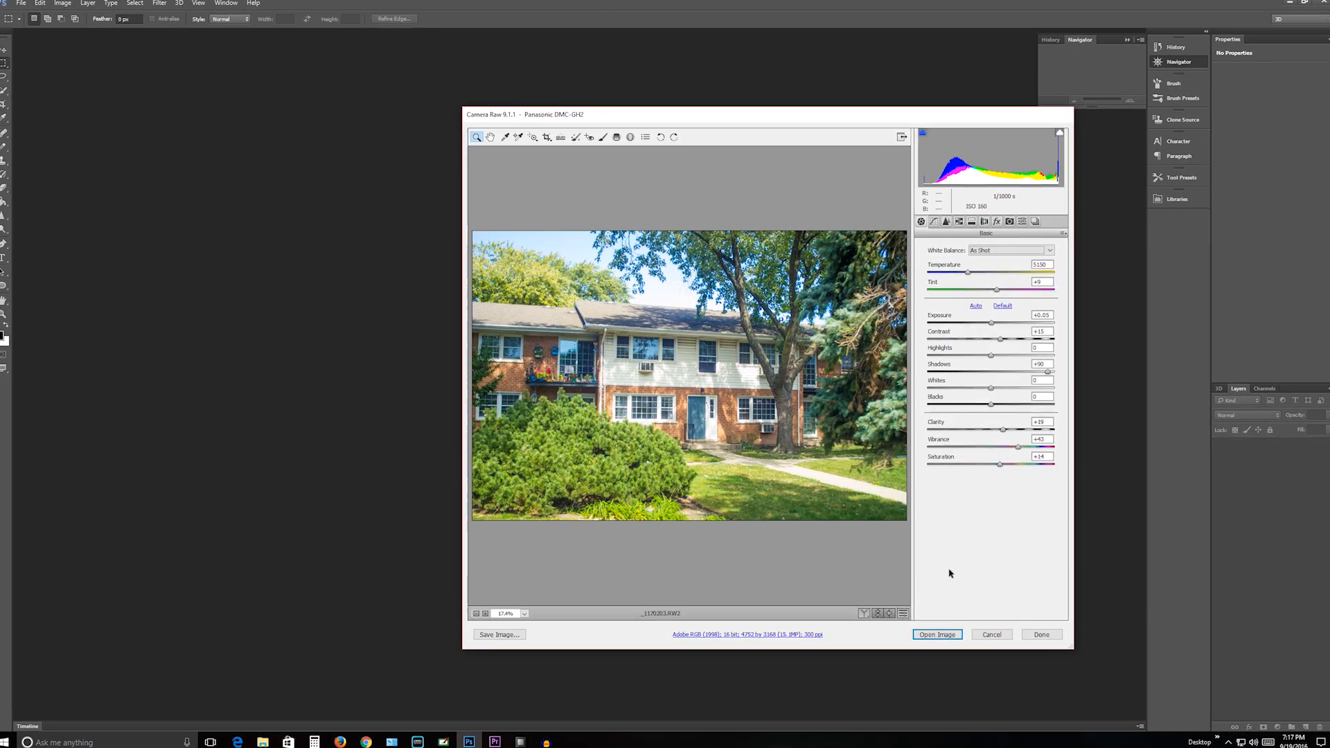
- Open the adjusted raw photo as an image document and unlock its Background layer with default blending options
left_click(937, 635)
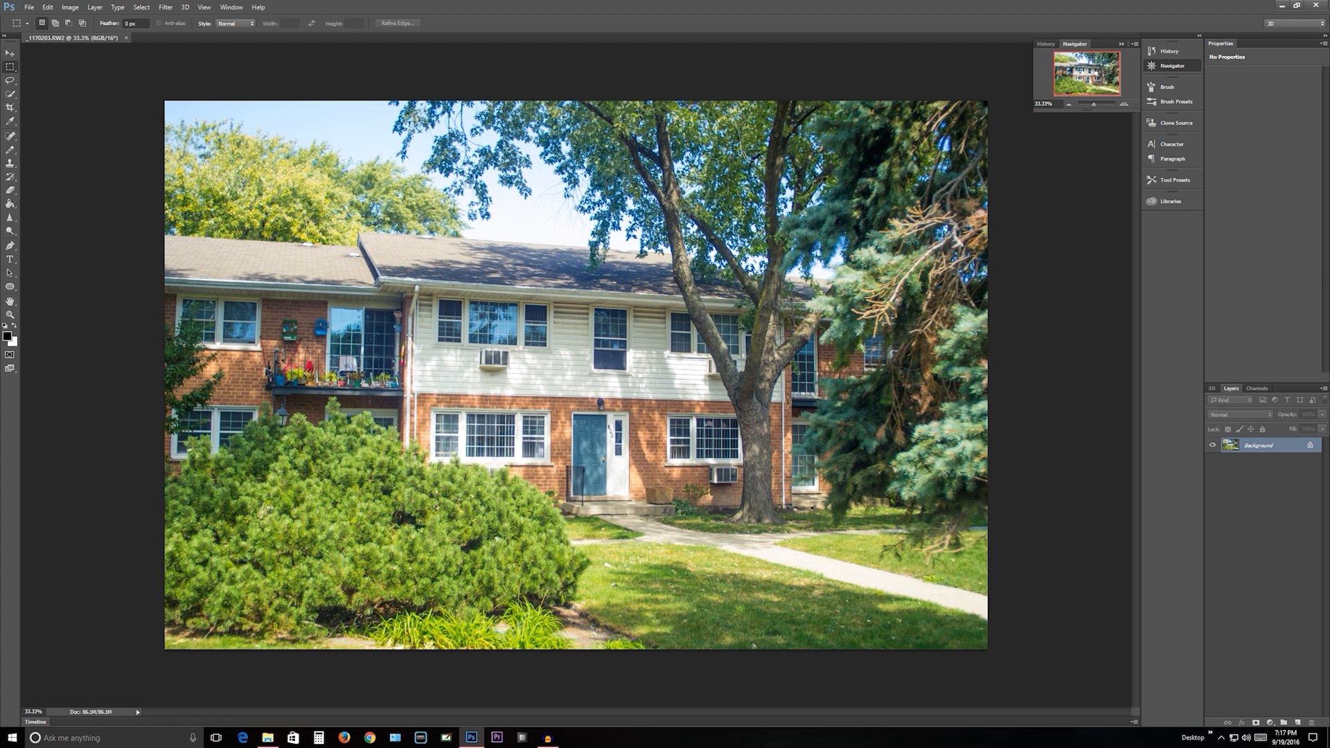
left_click(1310, 447)
double_click(1310, 450)
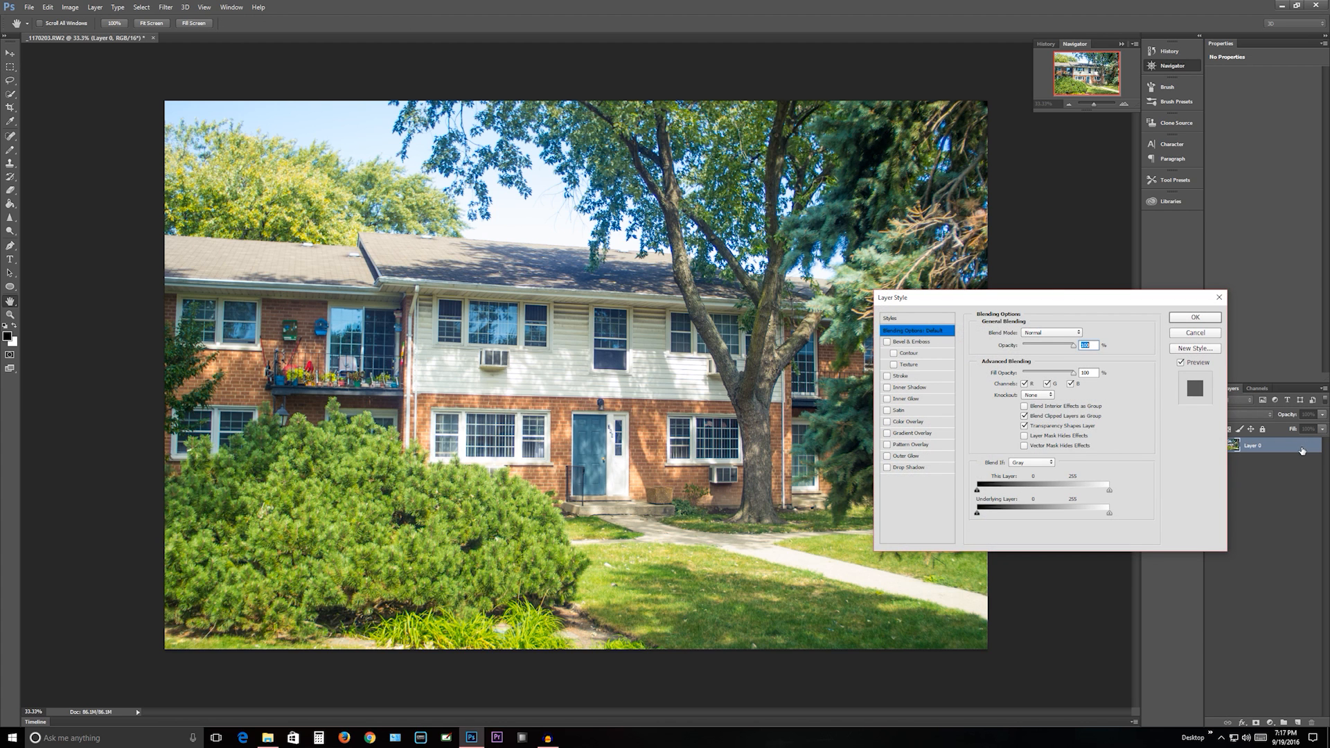
left_click(1195, 317)
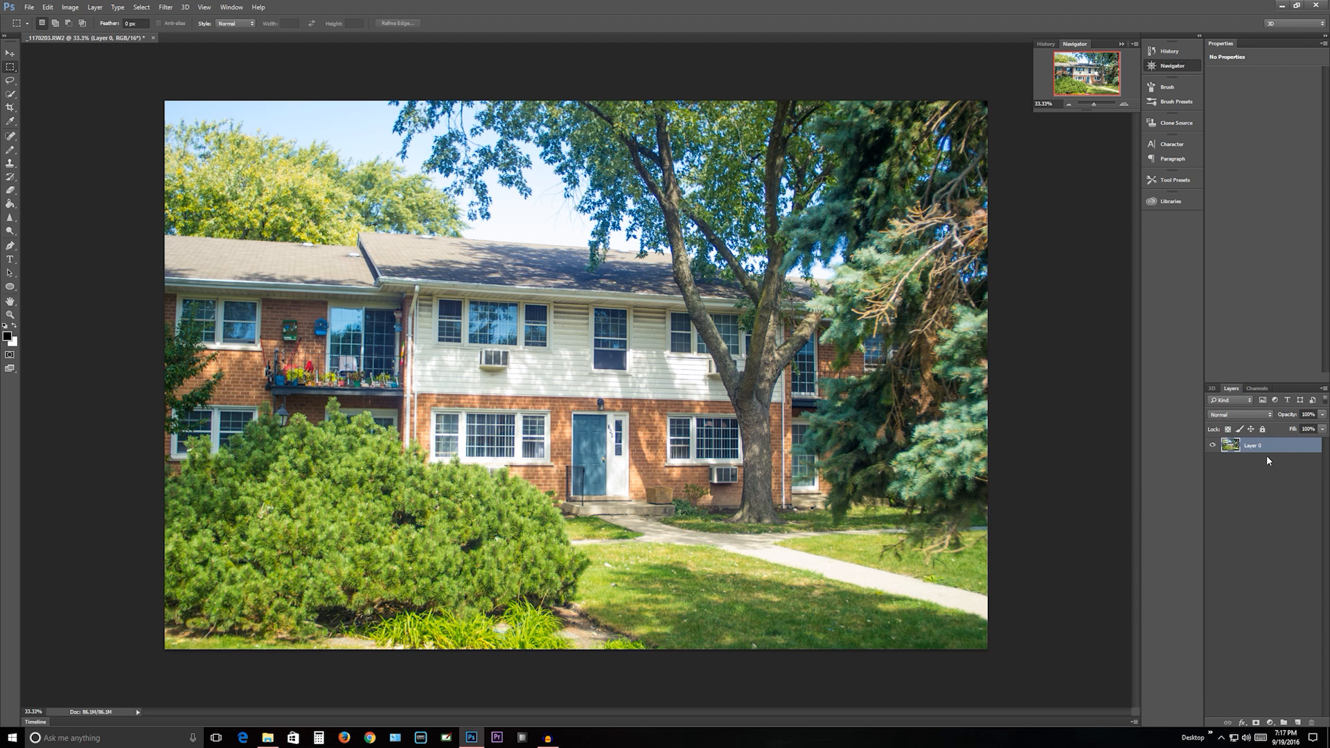
- Duplicate the unlocked photo layer with the default copy name
right_click(1251, 448)
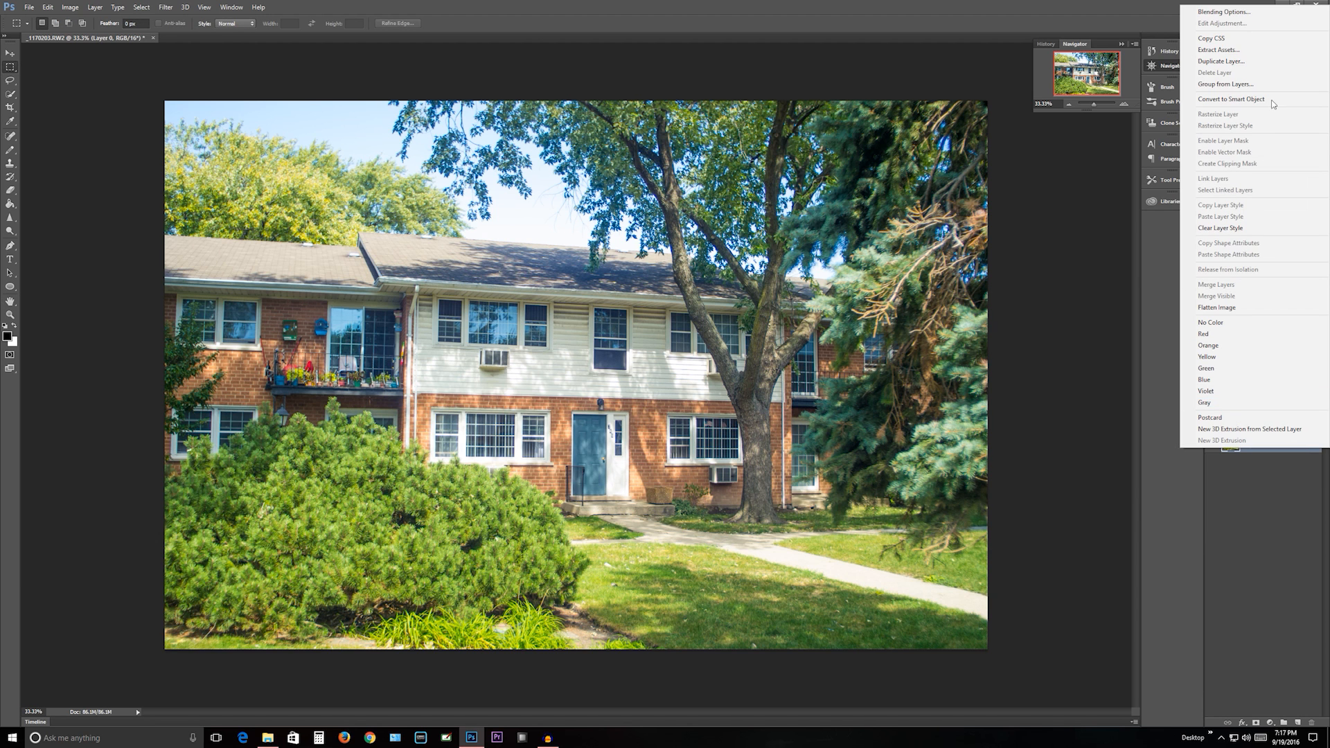
left_click(1246, 62)
left_click(749, 234)
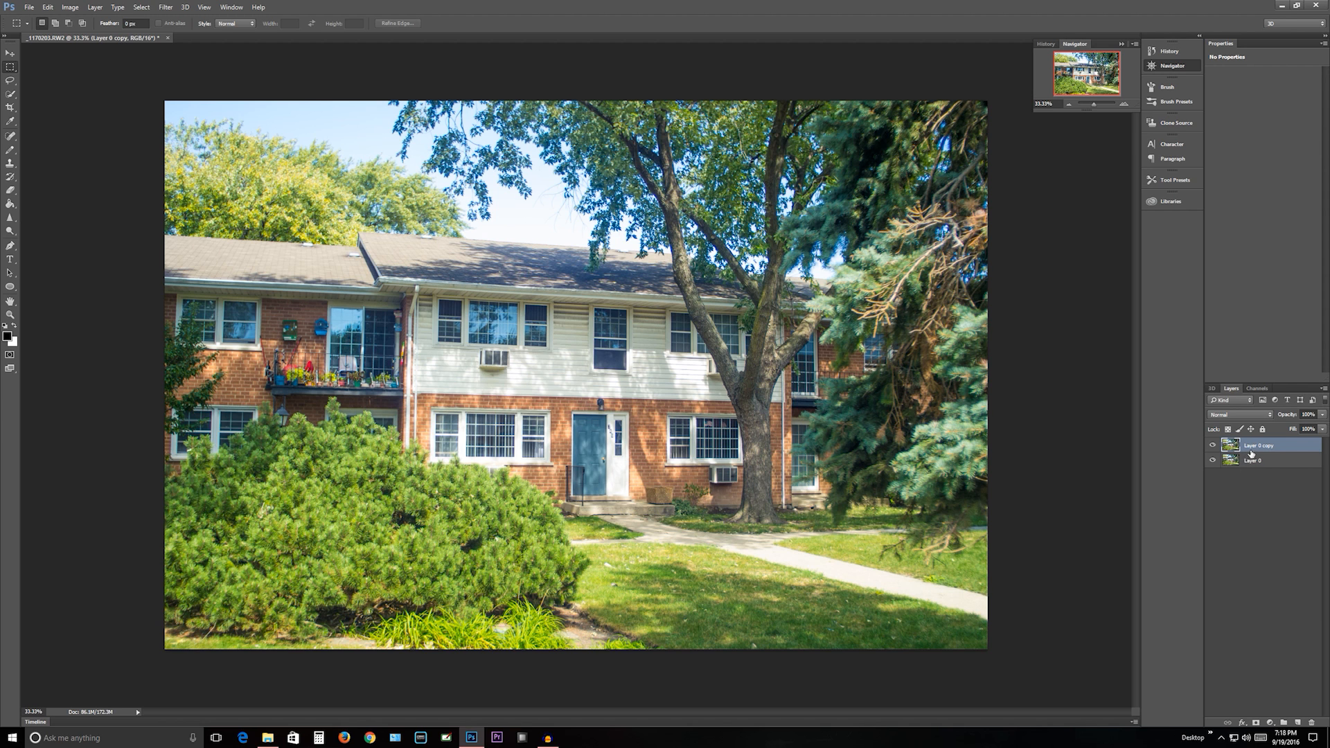
left_click(70, 7)
mouse_move(101, 35)
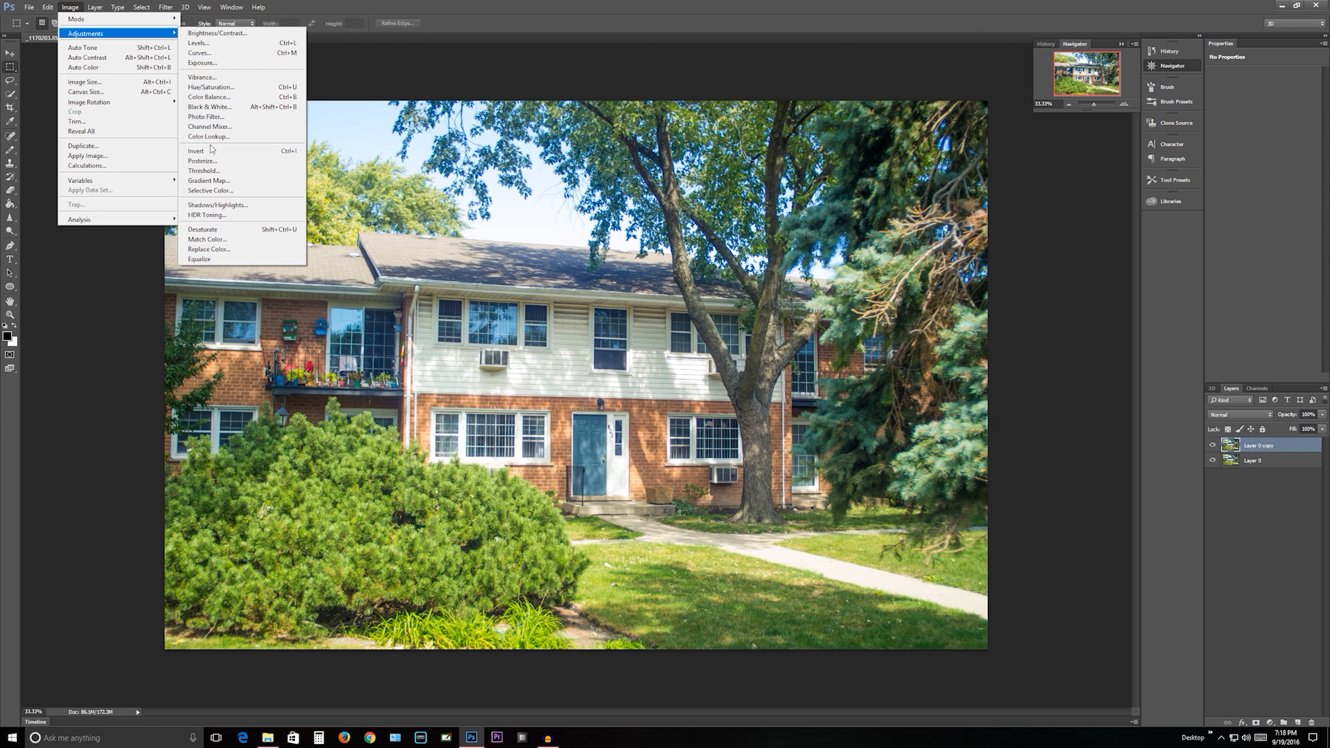
left_click(221, 206)
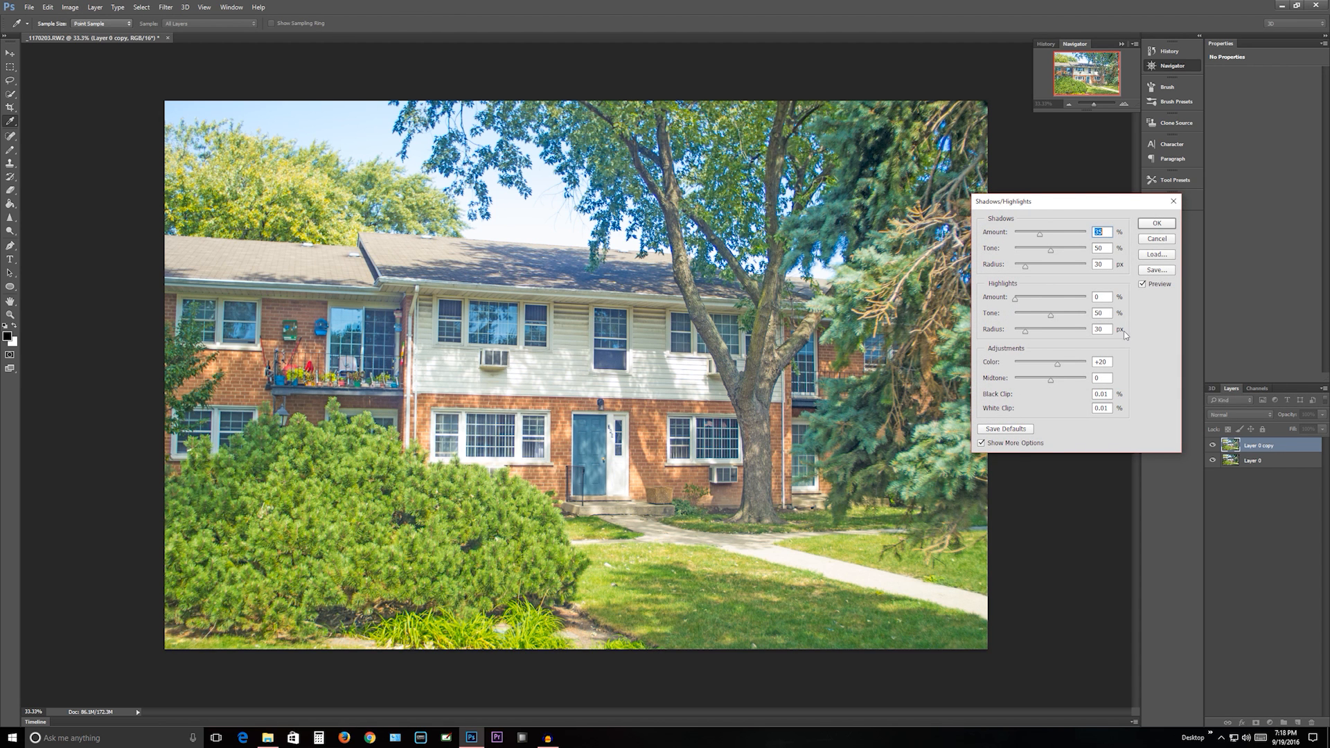
left_click_drag(1030, 238, 1015, 239)
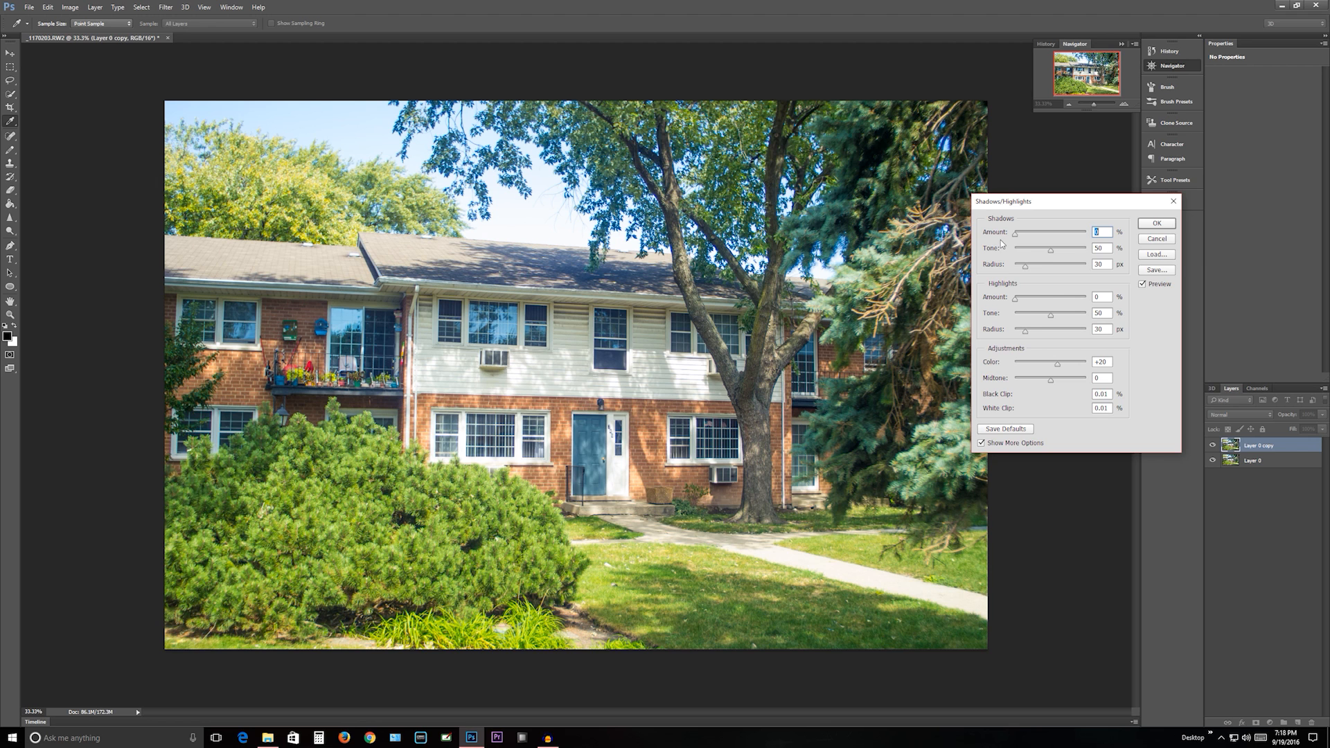
left_click(1147, 239)
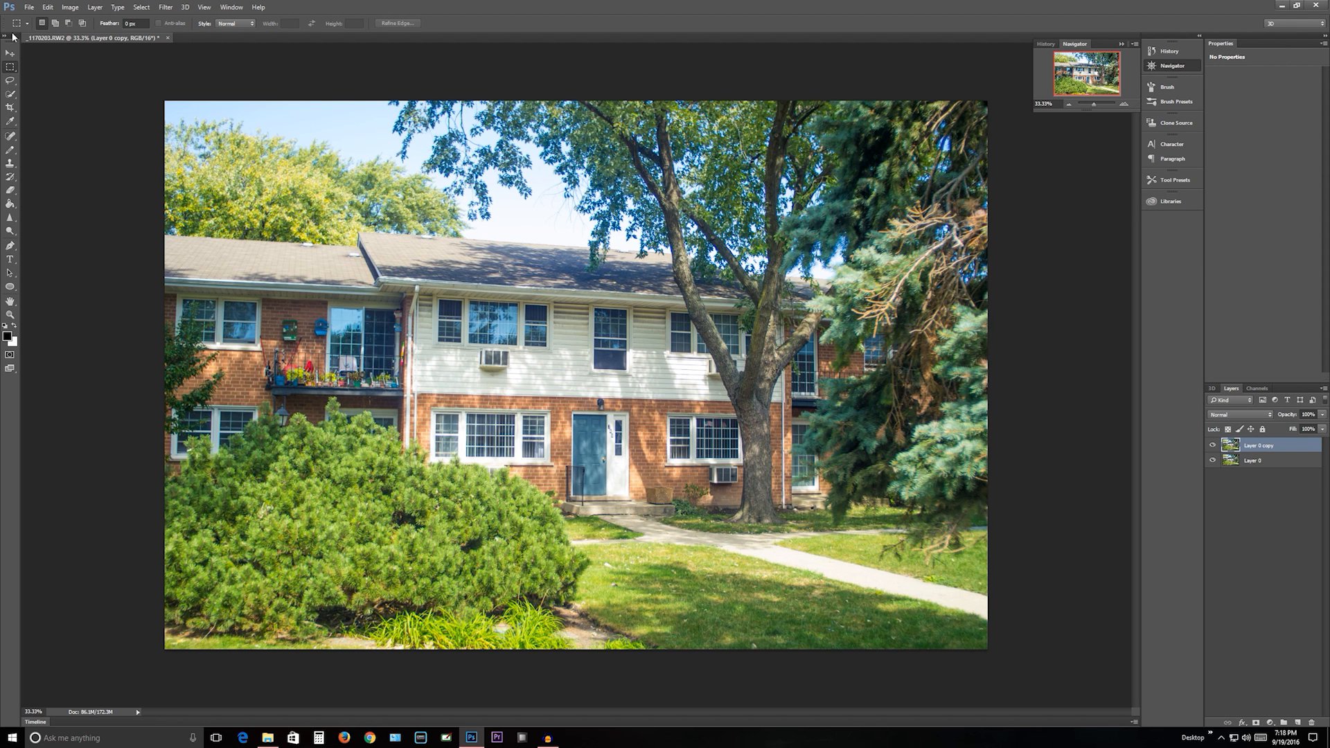
- Adjust the Reds of the duplicate layer with Selective Color, setting Cyan to -100%, Magenta to +46% and Yellow to +62%
left_click(67, 10)
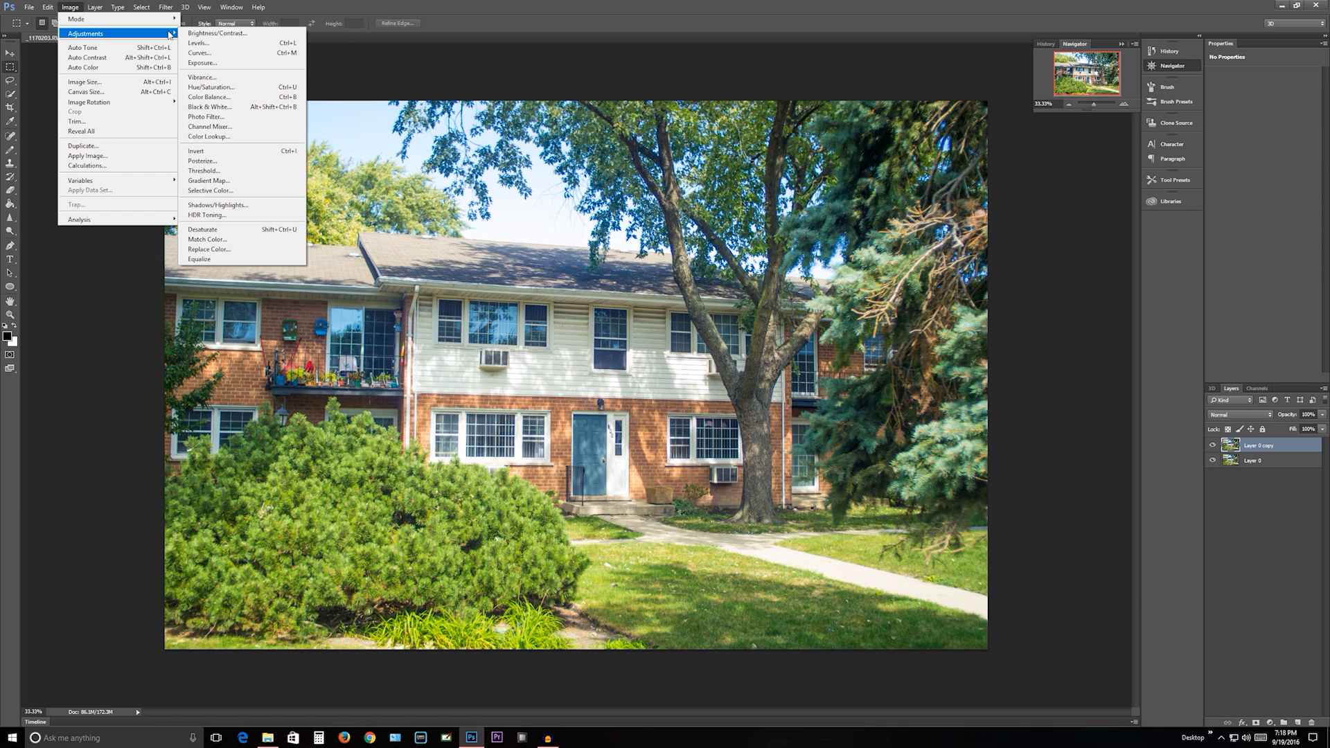
left_click(213, 190)
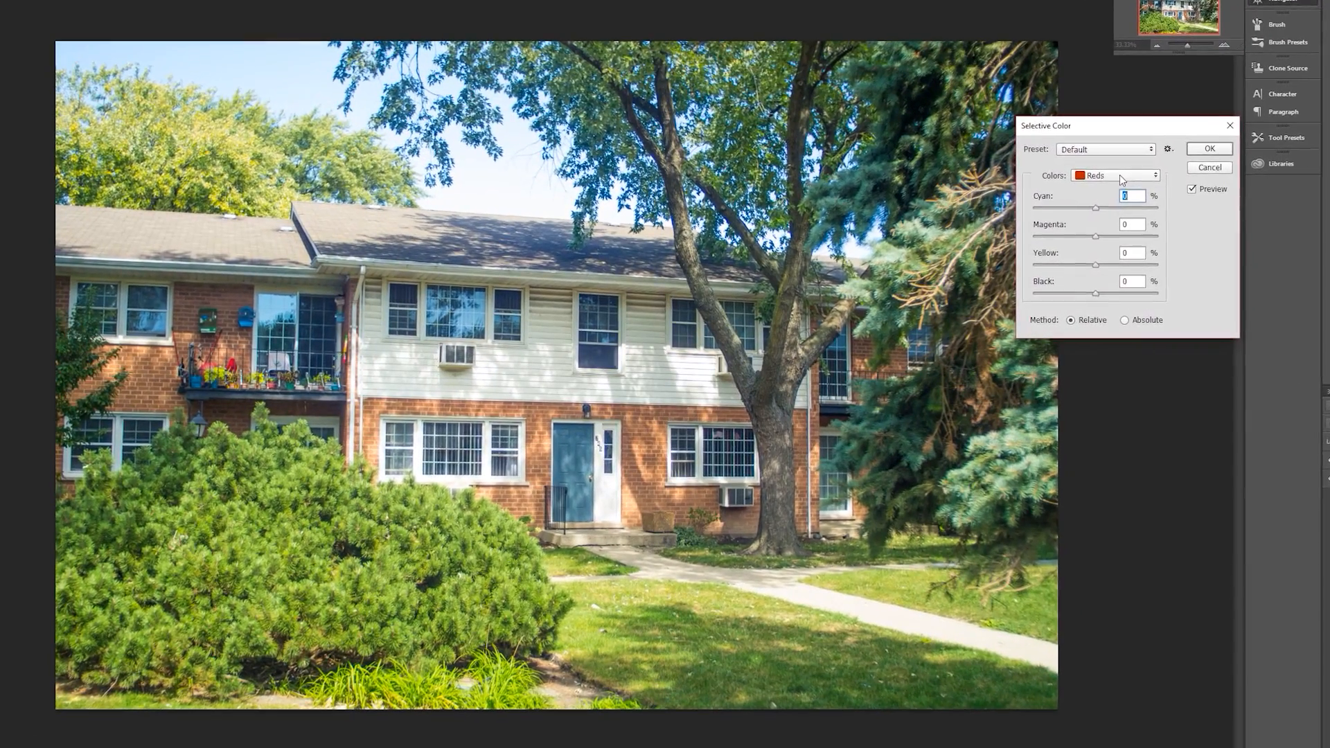
left_click(1095, 187)
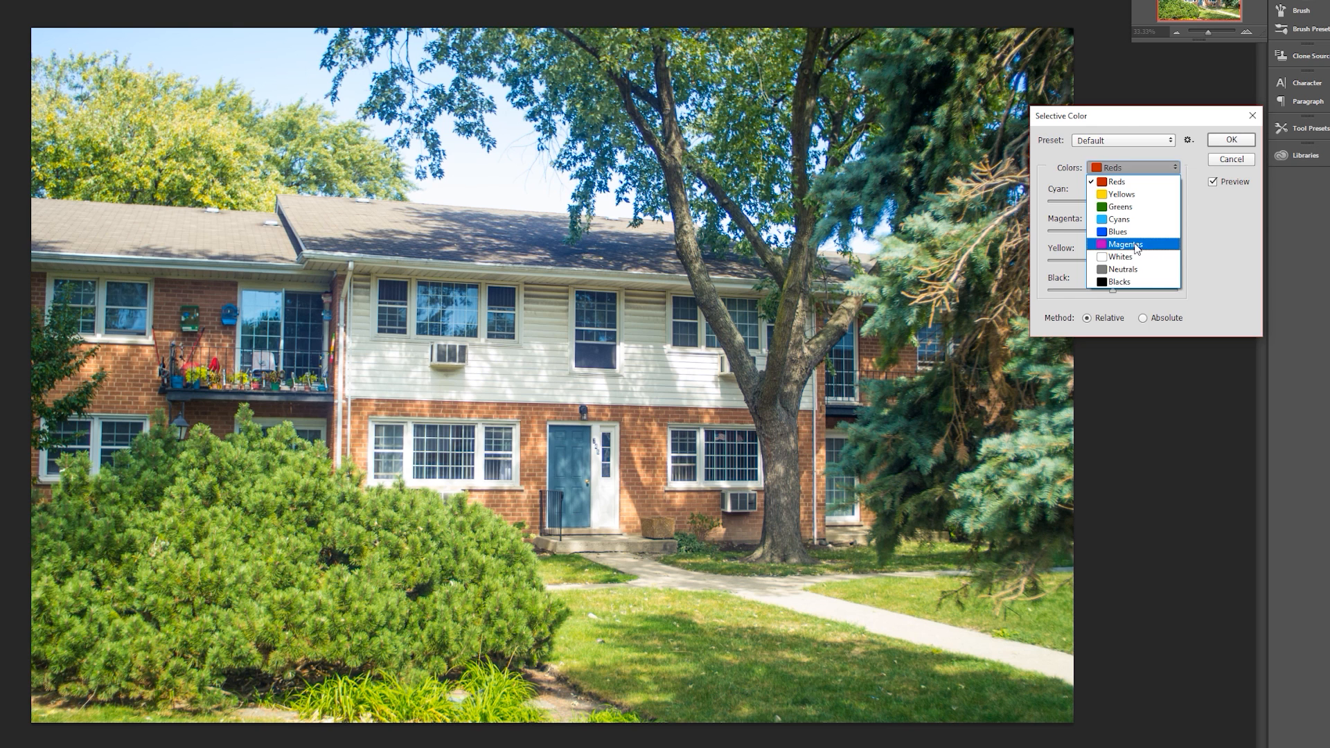
left_click(1205, 229)
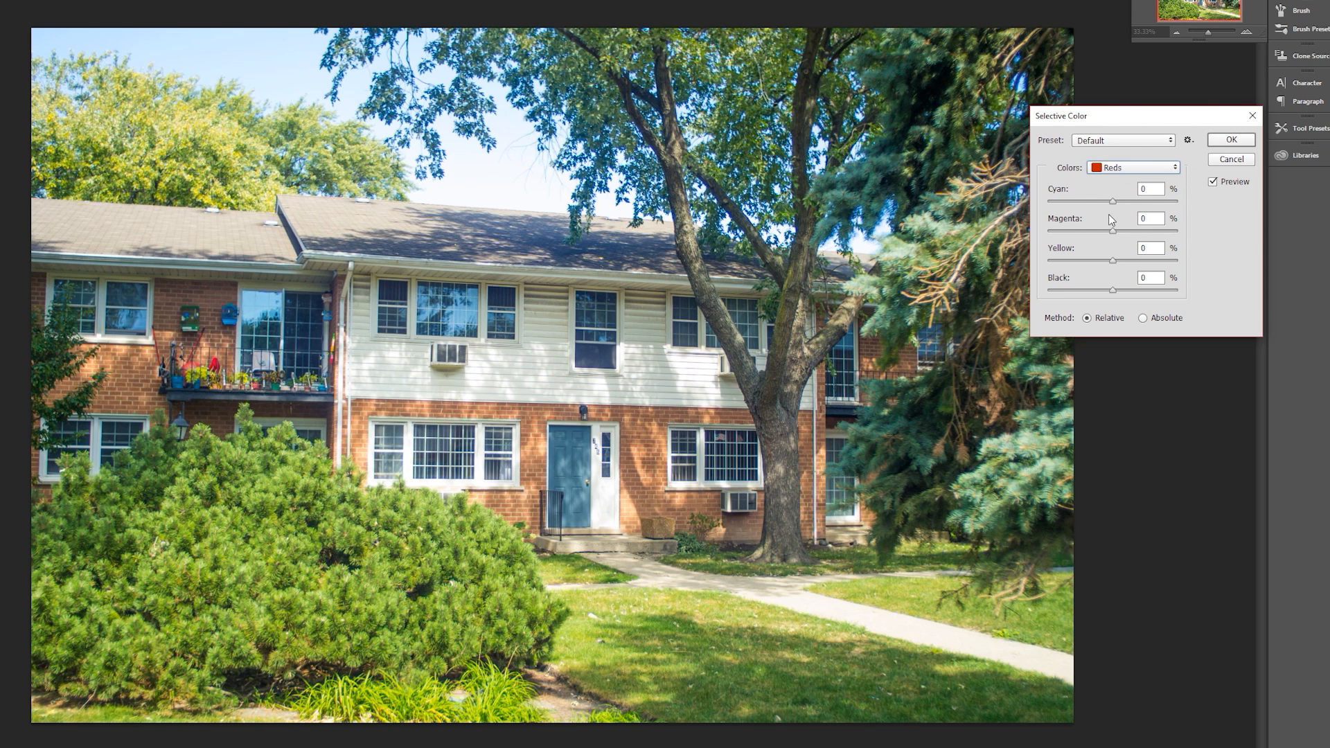
left_click_drag(1111, 201, 1176, 219)
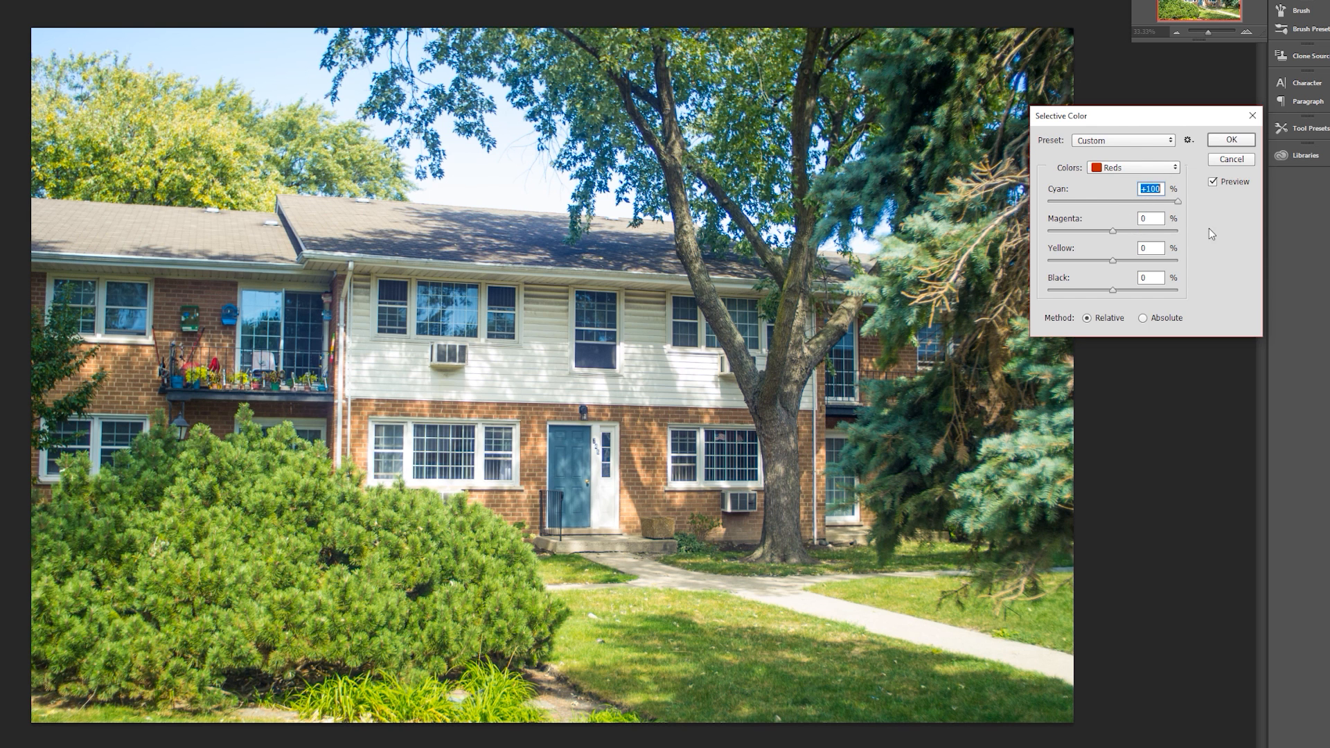
left_click_drag(1160, 218, 1024, 214)
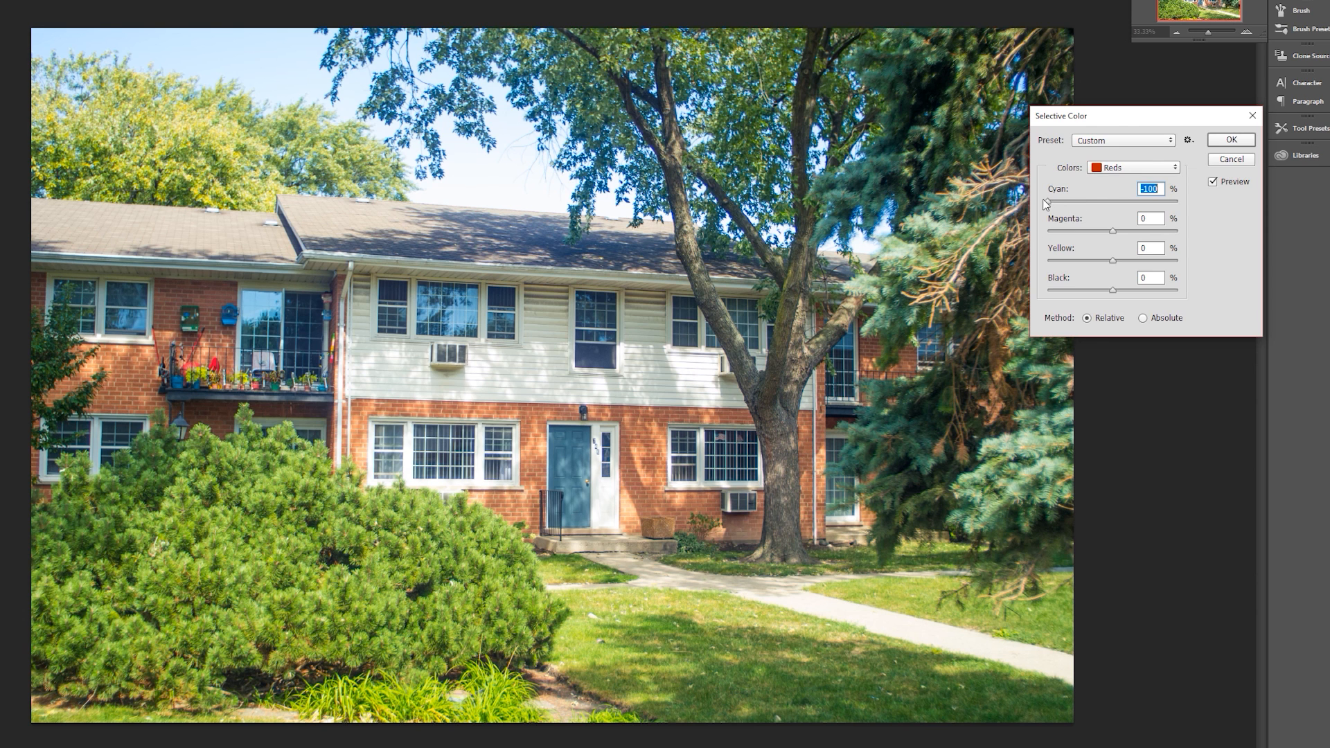
left_click(1049, 201)
left_click_drag(1091, 205, 1070, 223)
left_click_drag(1069, 201, 1038, 207)
mouse_move(1112, 230)
left_mouse_down()
mouse_move(1054, 228)
mouse_move(1182, 245)
mouse_move(1117, 240)
mouse_move(1139, 250)
mouse_move(1115, 250)
mouse_move(1153, 250)
mouse_move(1124, 251)
mouse_move(1140, 251)
mouse_move(1136, 239)
left_mouse_up()
left_click_drag(1114, 259, 1143, 261)
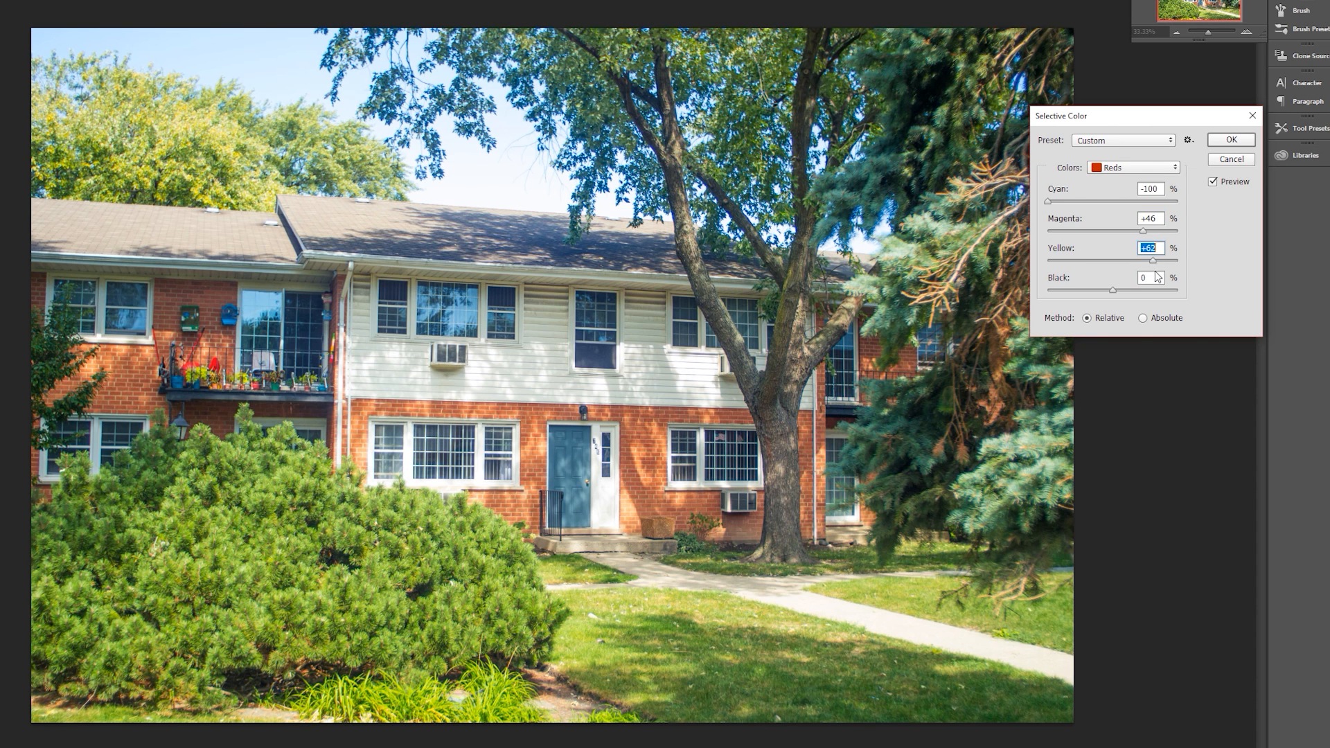
- Fine-tune the Reds' Black by eye to a positive value and compare the Absolute method before returning to Relative
type("-8")
mouse_move(1101, 276)
left_mouse_down()
mouse_move(1119, 278)
mouse_move(1069, 279)
mouse_move(1114, 285)
mouse_move(1095, 293)
left_mouse_up()
mouse_move(1098, 291)
left_mouse_down()
mouse_move(1122, 291)
mouse_move(1092, 291)
left_mouse_up()
mouse_move(1090, 287)
left_mouse_down()
mouse_move(1129, 267)
mouse_move(1102, 263)
left_mouse_up()
mouse_move(1111, 291)
left_mouse_down()
mouse_move(1136, 292)
mouse_move(1111, 291)
left_mouse_up()
mouse_move(1116, 290)
left_mouse_down()
mouse_move(1139, 294)
mouse_move(1111, 299)
left_mouse_up()
mouse_move(1106, 295)
left_mouse_down()
mouse_move(1125, 293)
mouse_move(1088, 294)
mouse_move(1128, 305)
left_mouse_up()
left_click(1143, 318)
left_click(1088, 319)
- Adjust the Yellows, setting Cyan to +100% and Magenta to +100%
left_click(1138, 171)
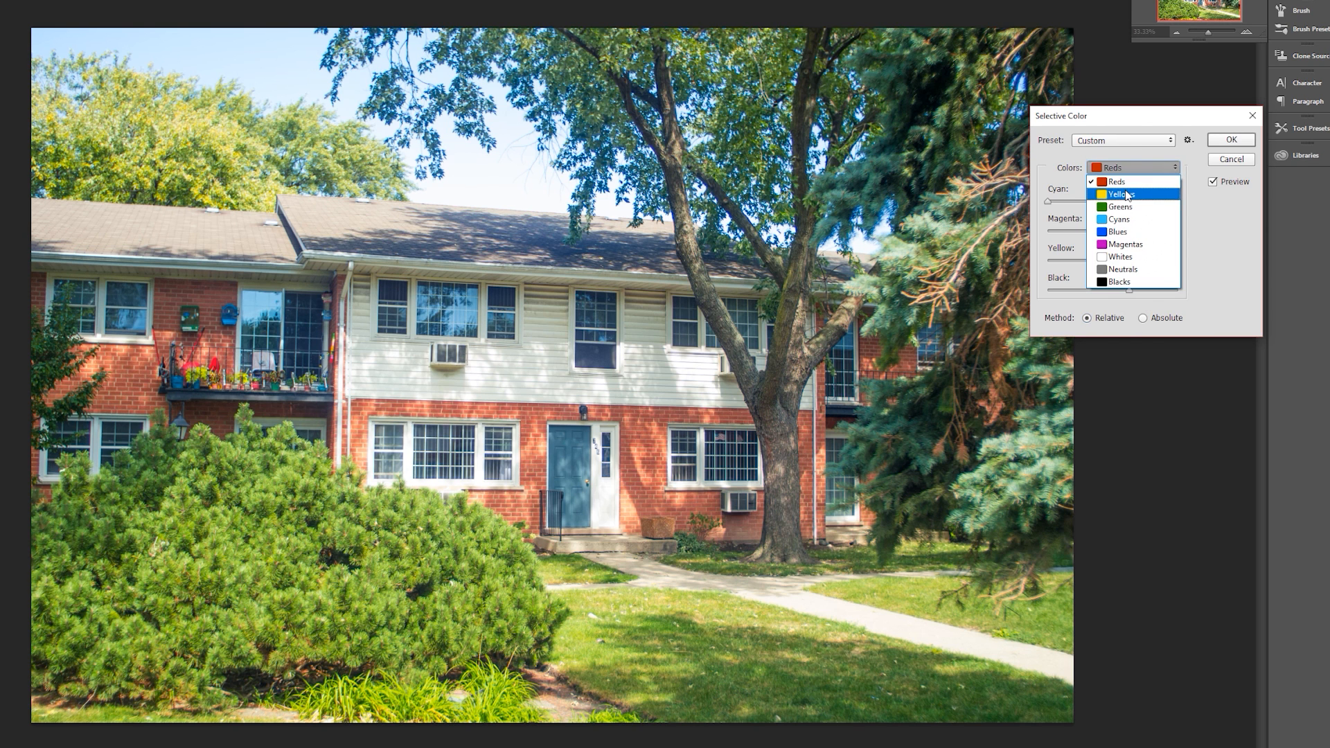
left_click(1126, 195)
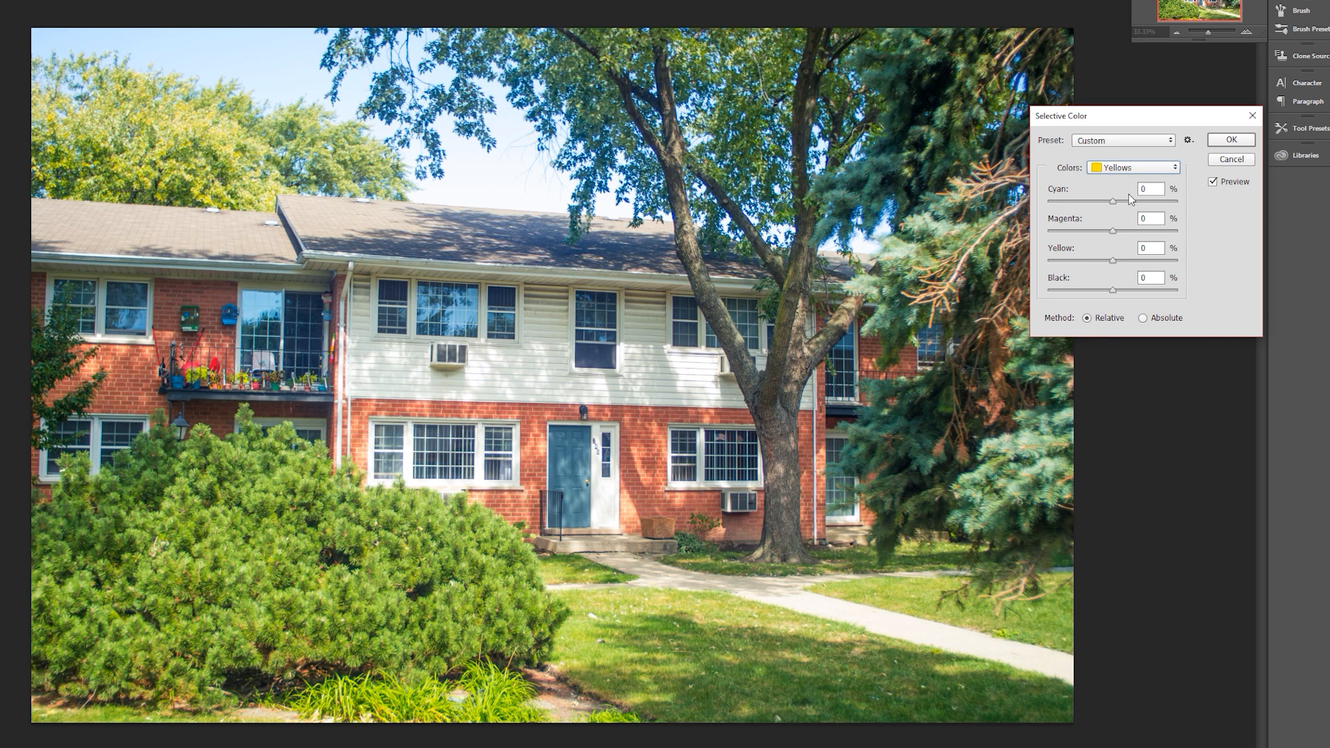
mouse_move(1131, 204)
left_mouse_down()
mouse_move(1151, 205)
mouse_move(1092, 205)
mouse_move(1120, 218)
left_mouse_up()
left_click_drag(1103, 201, 1121, 208)
mouse_move(1123, 211)
left_mouse_down()
mouse_move(1178, 226)
mouse_move(1133, 225)
left_mouse_up()
left_click_drag(1099, 201, 1172, 230)
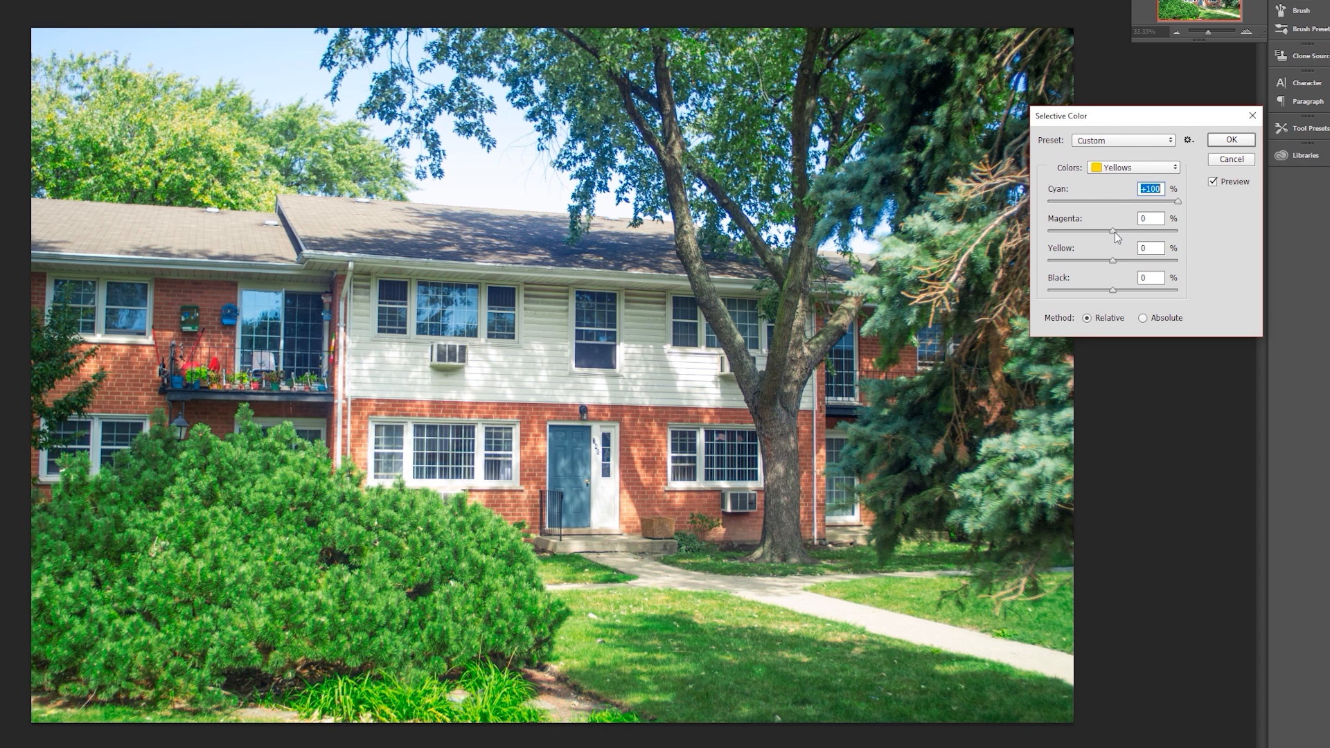
left_click_drag(1113, 234, 1149, 238)
left_click_drag(1150, 246, 1193, 268)
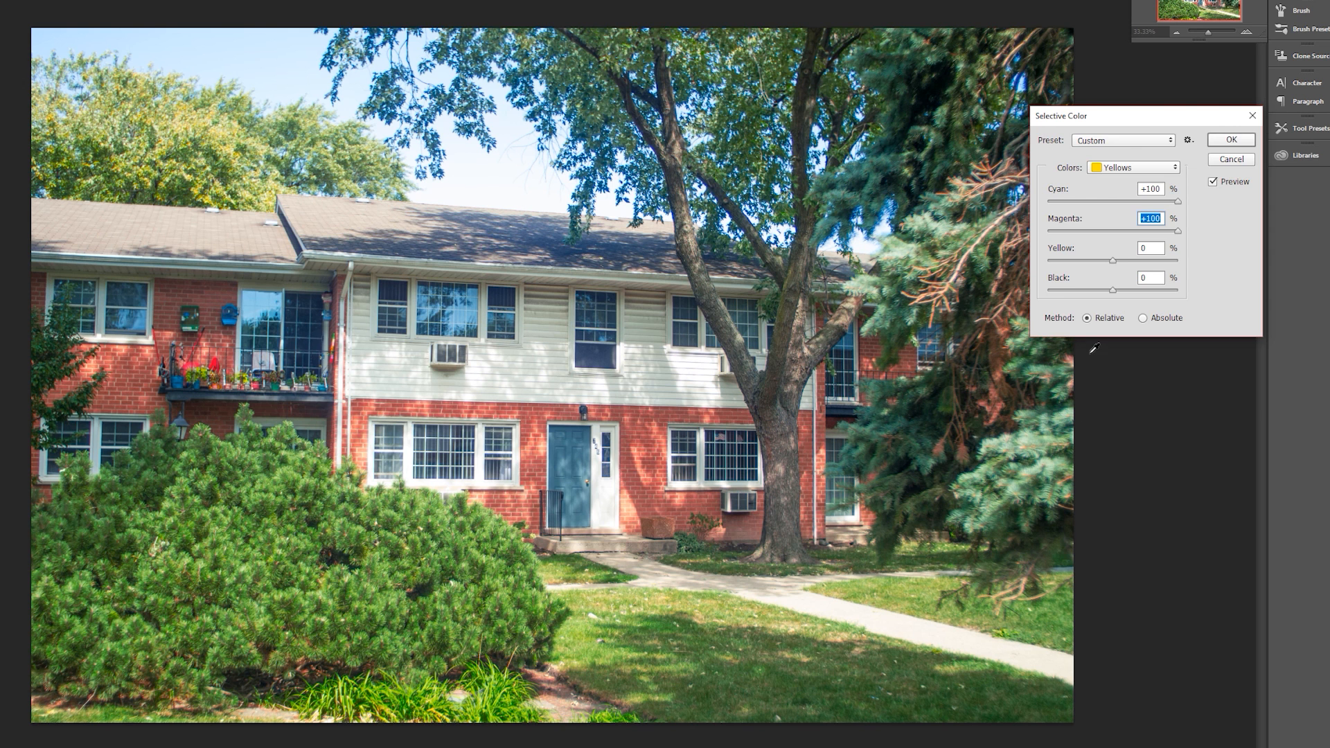
- Try stronger and weaker Yellow amounts in the Yellows and set Yellow to -29%
left_click_drag(1118, 260, 1079, 277)
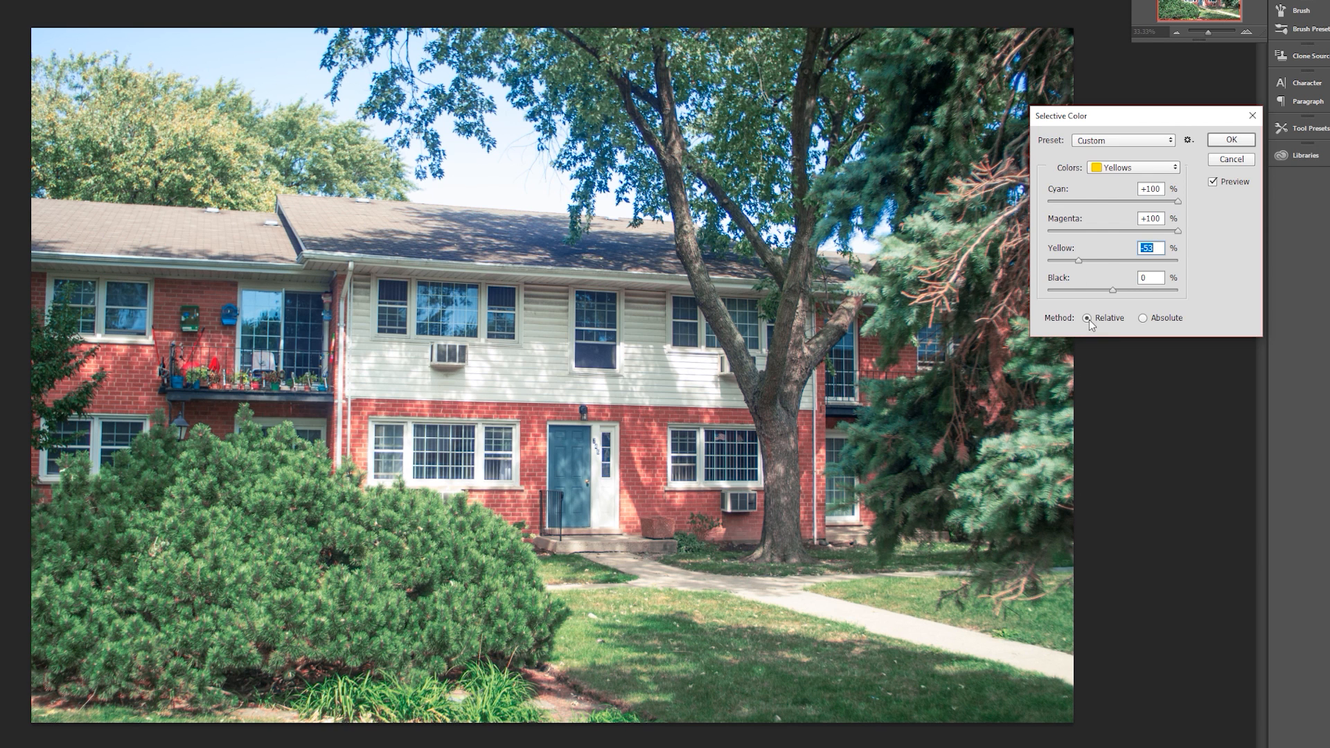
left_click_drag(1077, 262, 1087, 263)
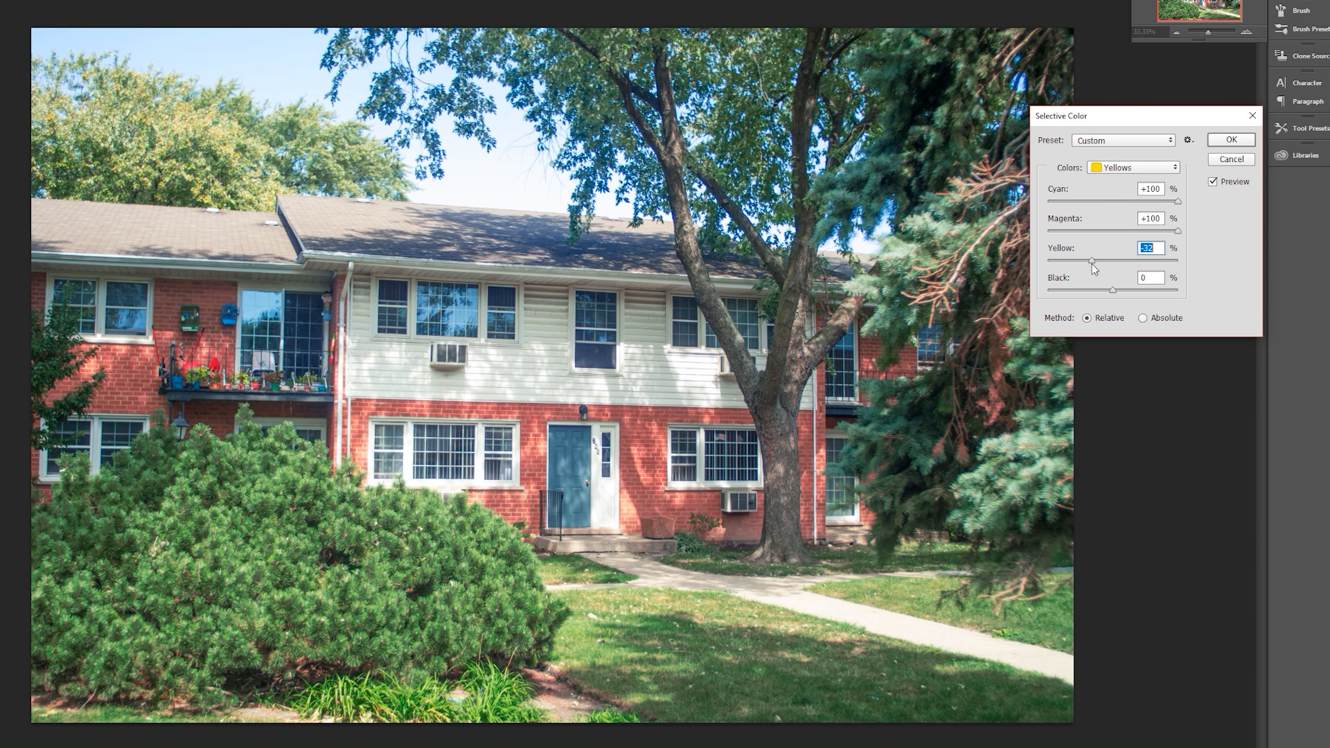
mouse_move(1092, 264)
left_mouse_down()
mouse_move(1107, 268)
mouse_move(1093, 268)
left_mouse_up()
left_click_drag(1095, 260, 1133, 277)
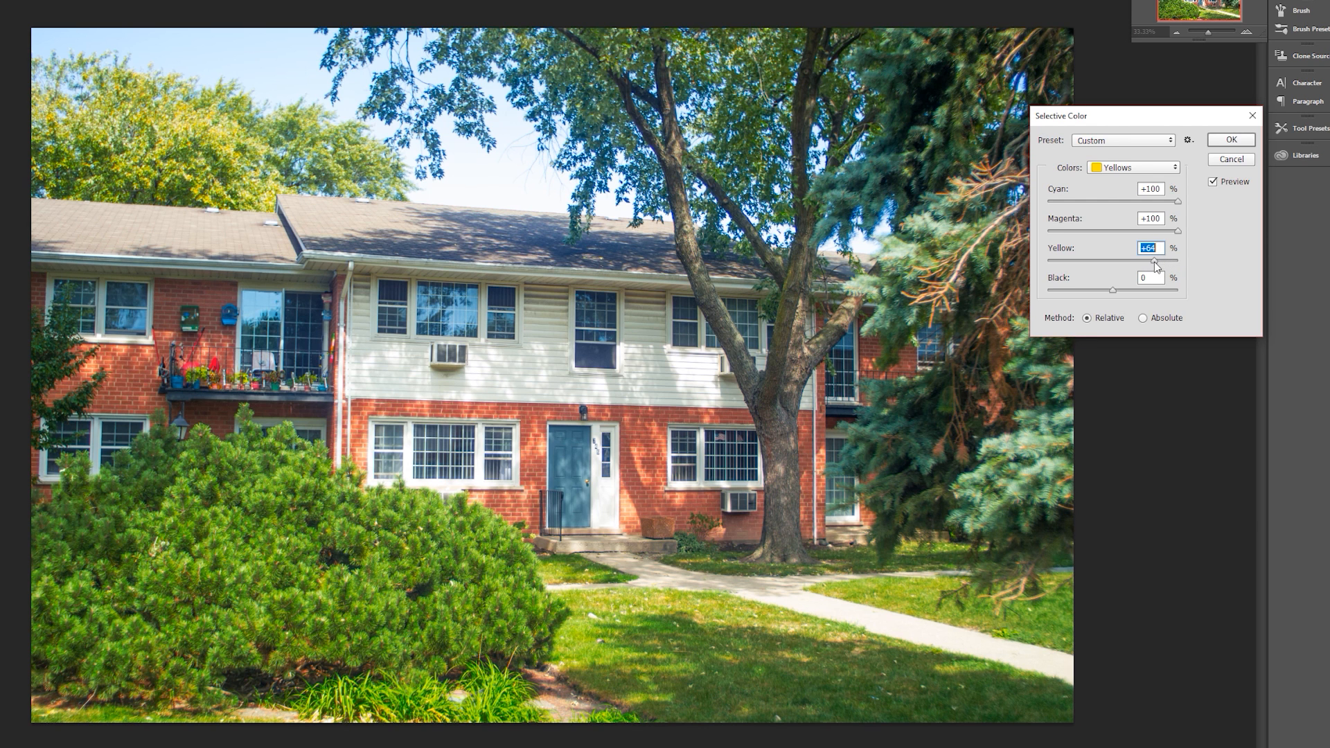
left_click_drag(1155, 266, 1087, 251)
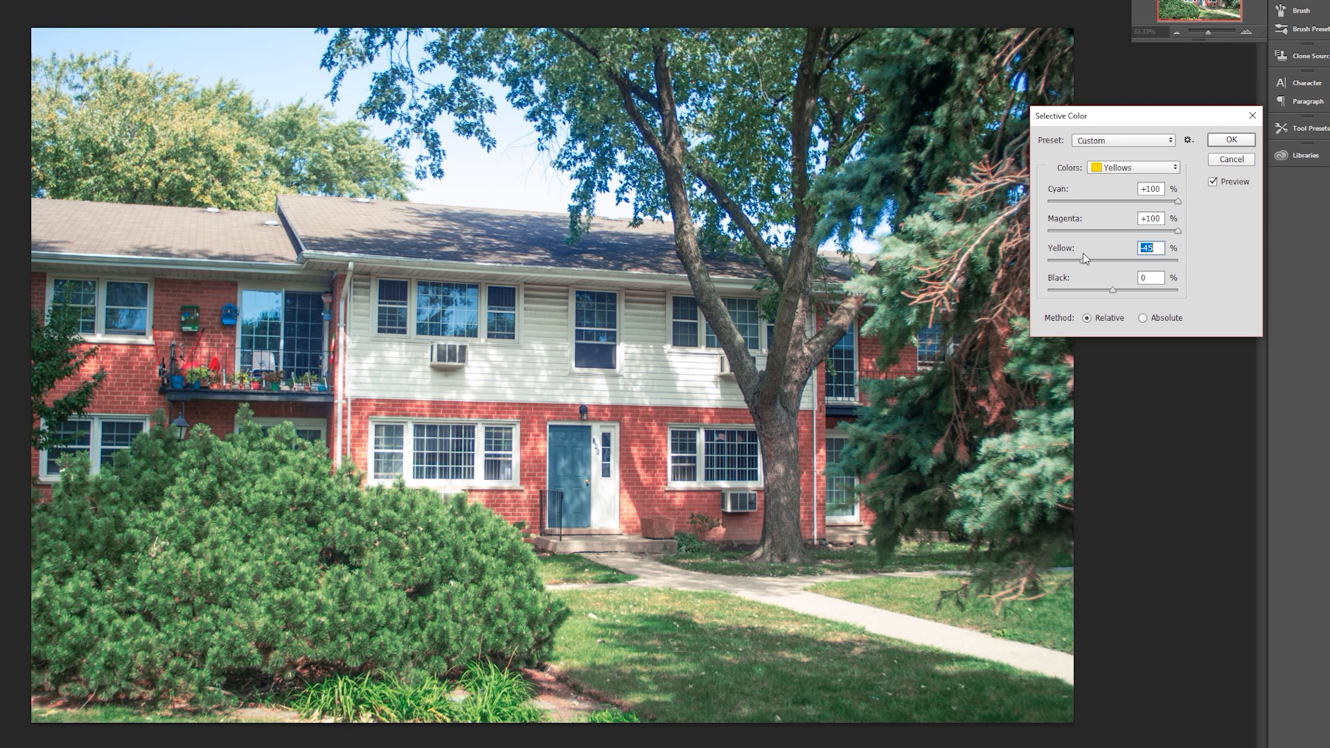
left_click_drag(1089, 255, 1098, 257)
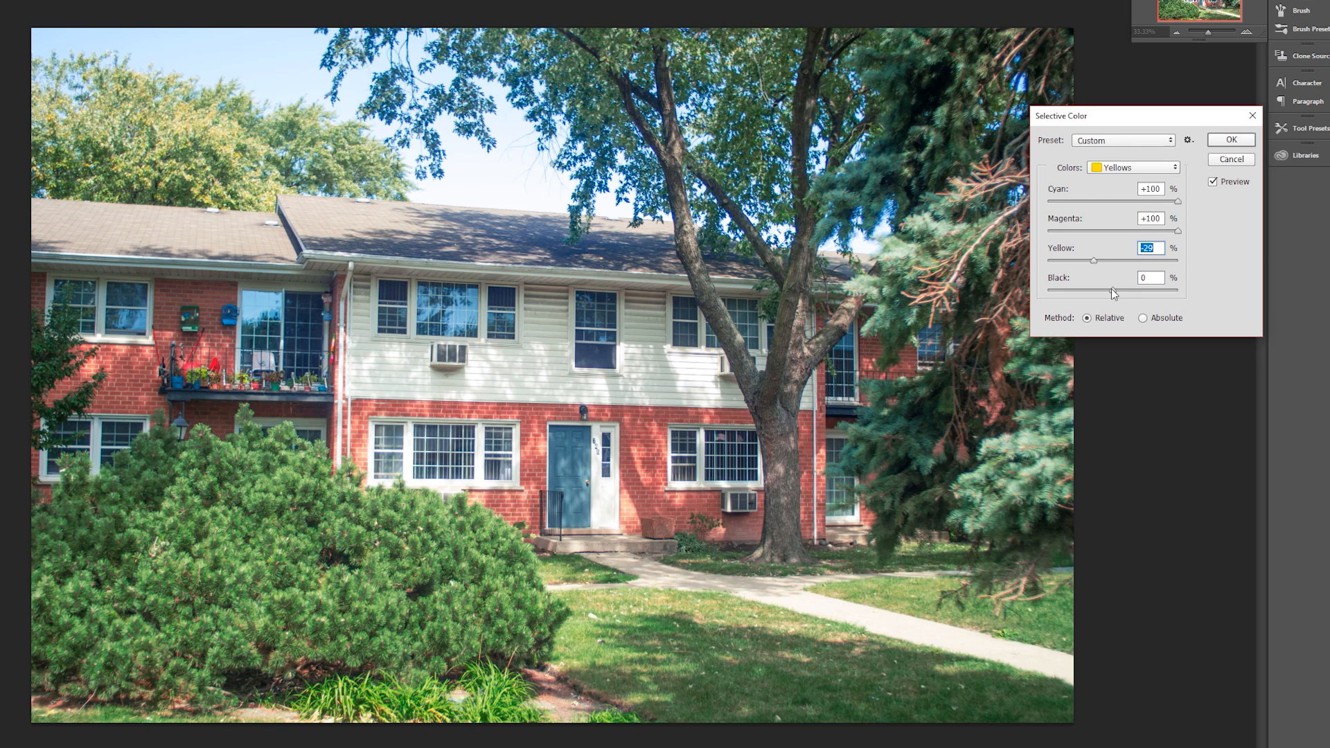
- Try small Black shifts such as +7% in the Yellows and return Black to about neutral
left_click_drag(1112, 291, 1111, 293)
left_click_drag(1116, 293, 1118, 297)
left_click_drag(1112, 291, 1120, 291)
mouse_move(1117, 293)
left_mouse_down()
mouse_move(1097, 293)
mouse_move(1113, 294)
left_mouse_up()
left_click_drag(1113, 294, 1114, 296)
- Switch the color range to Greens and set Cyan to +46%
left_click(1101, 169)
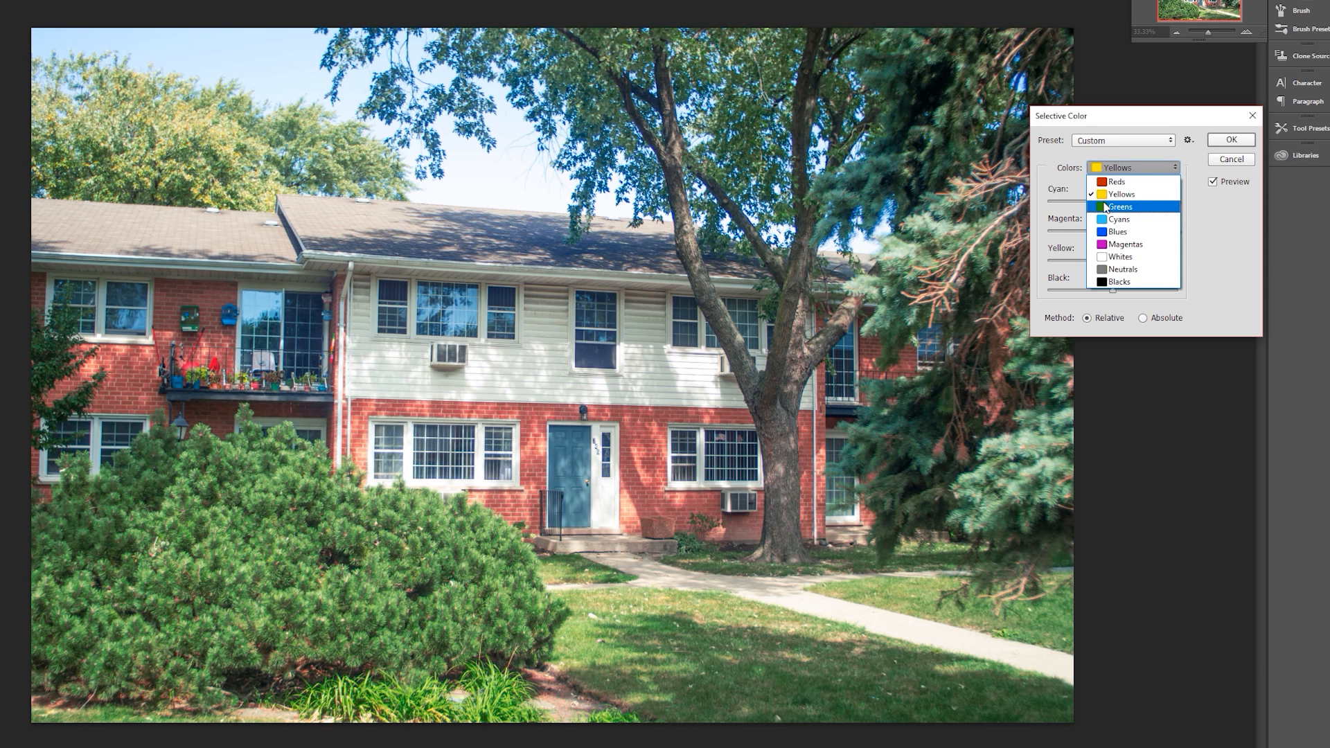
left_click(1106, 208)
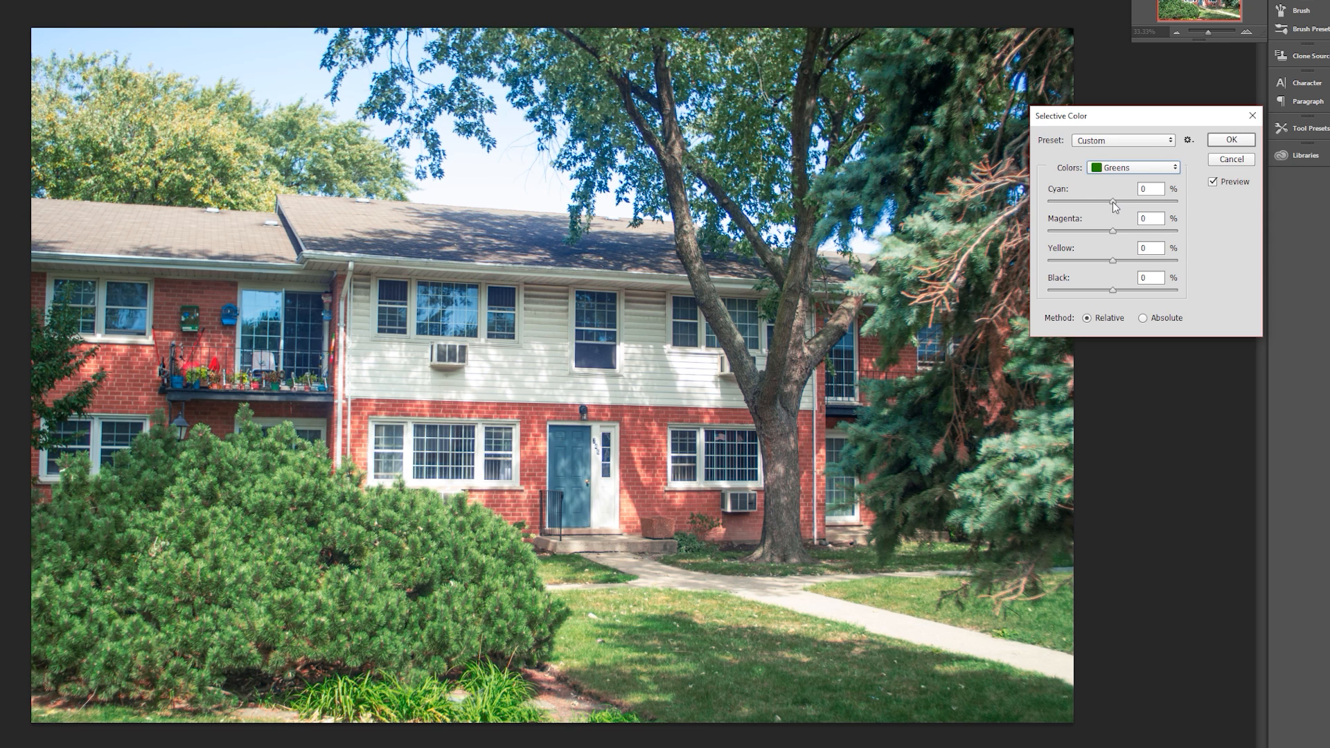
left_click_drag(1112, 202, 1115, 202)
mouse_move(1120, 211)
left_mouse_down()
mouse_move(1104, 219)
mouse_move(1153, 231)
mouse_move(1104, 225)
mouse_move(1131, 234)
left_mouse_up()
left_click_drag(1166, 206, 1128, 209)
- Try Magenta at -100% in the Greens and raise it again by eye
left_click_drag(1114, 232, 1027, 244)
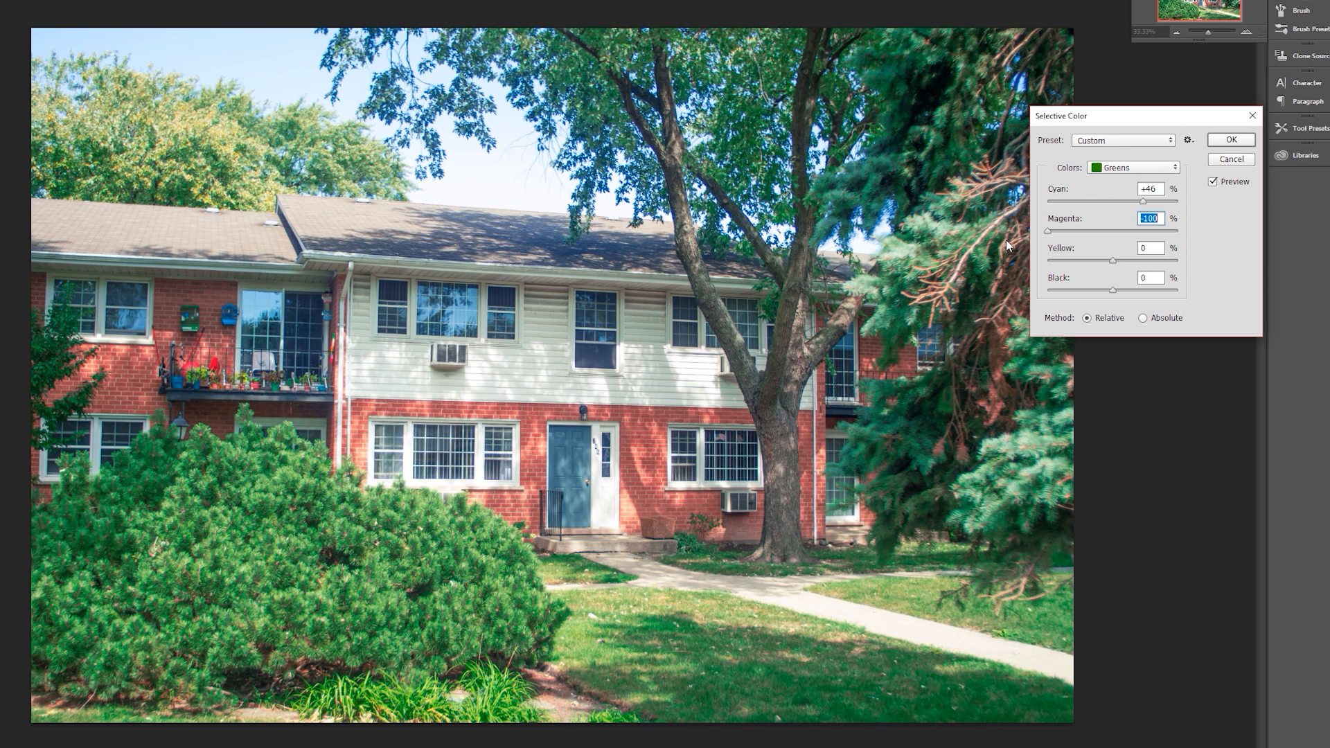
left_click_drag(1047, 231, 1150, 237)
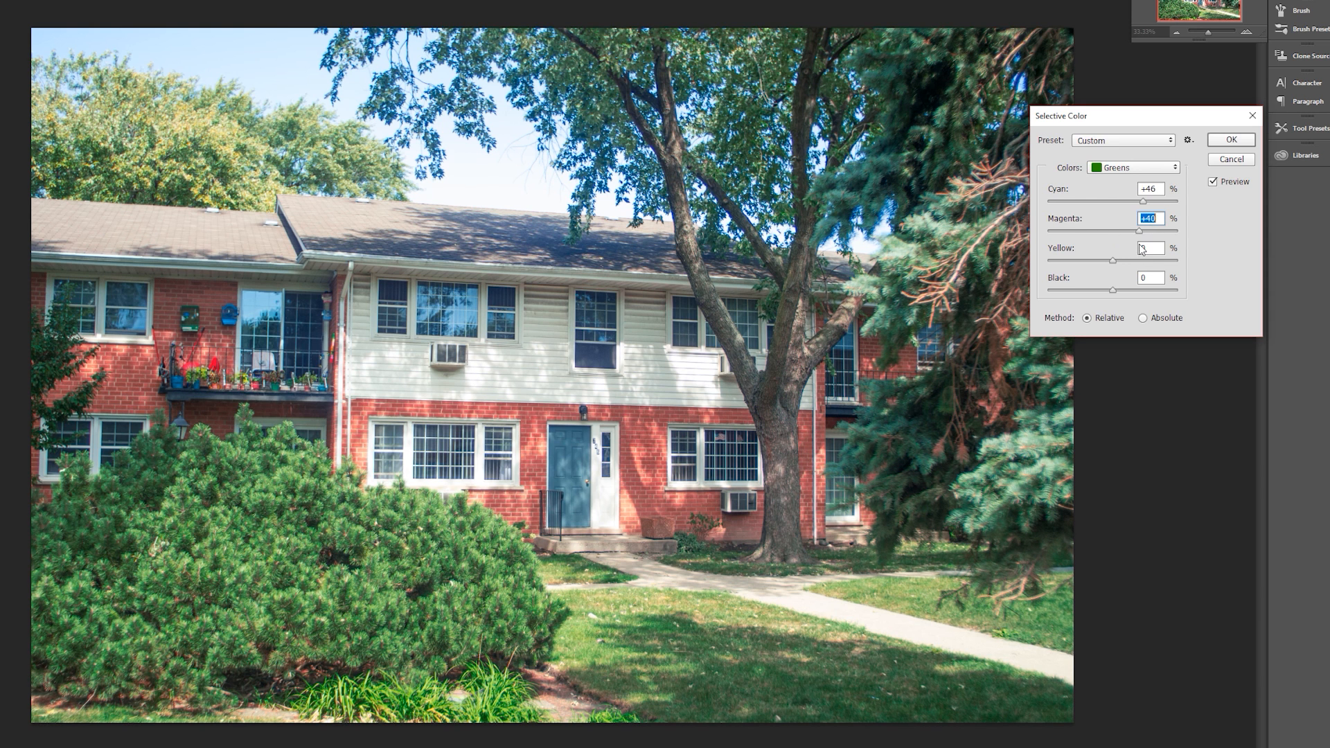
key("Up")
key("Up")
key("Up")
key("Up")
key("Up")
key("Up")
key("Up")
- Adjust the Greens' Yellow by eye and test a change to their Black
left_click_drag(1112, 260, 1077, 277)
left_click_drag(1158, 288, 1093, 311)
left_click_drag(1093, 310, 1149, 276)
mouse_move(1115, 292)
left_mouse_down()
mouse_move(1148, 292)
mouse_move(1071, 300)
mouse_move(1140, 300)
mouse_move(1110, 302)
left_mouse_up()
left_click(1146, 263)
left_click_drag(1106, 266, 1134, 269)
- Switch the color range to Cyans and set Cyan to +64%
left_click(1134, 170)
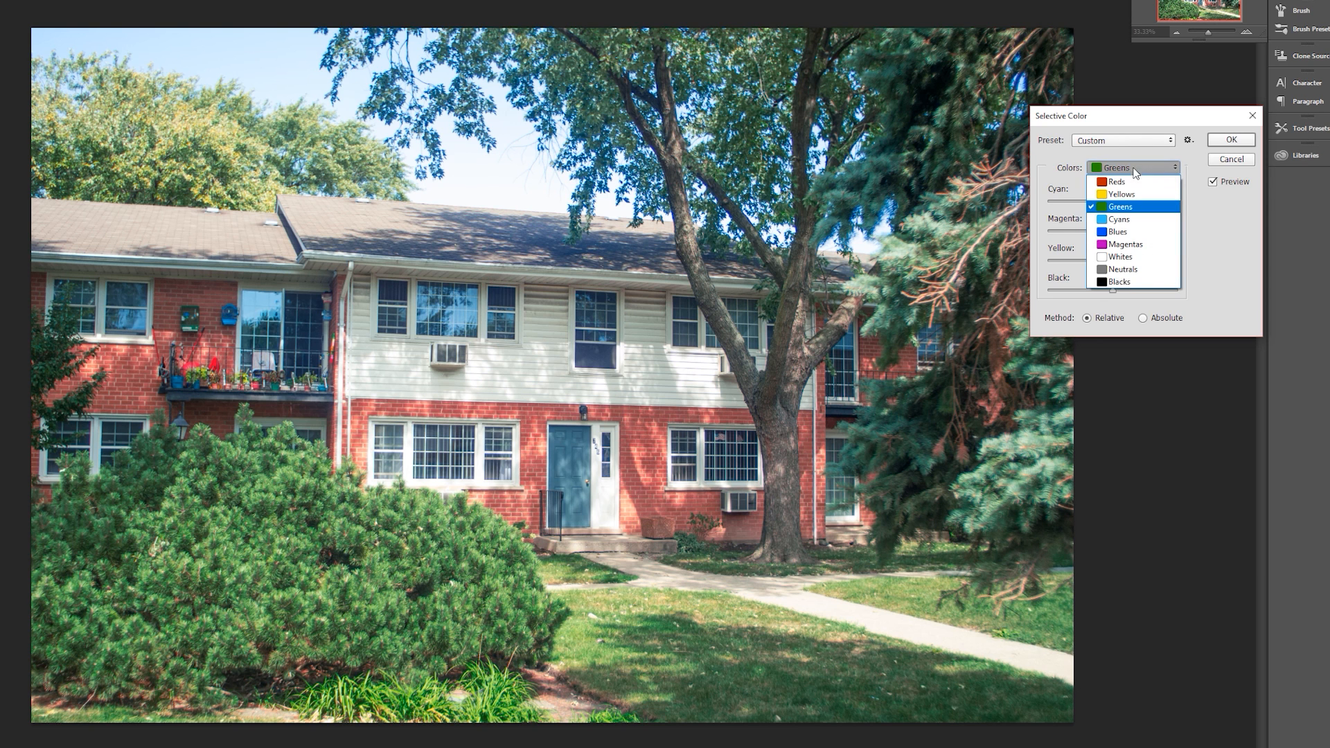
left_click(1123, 220)
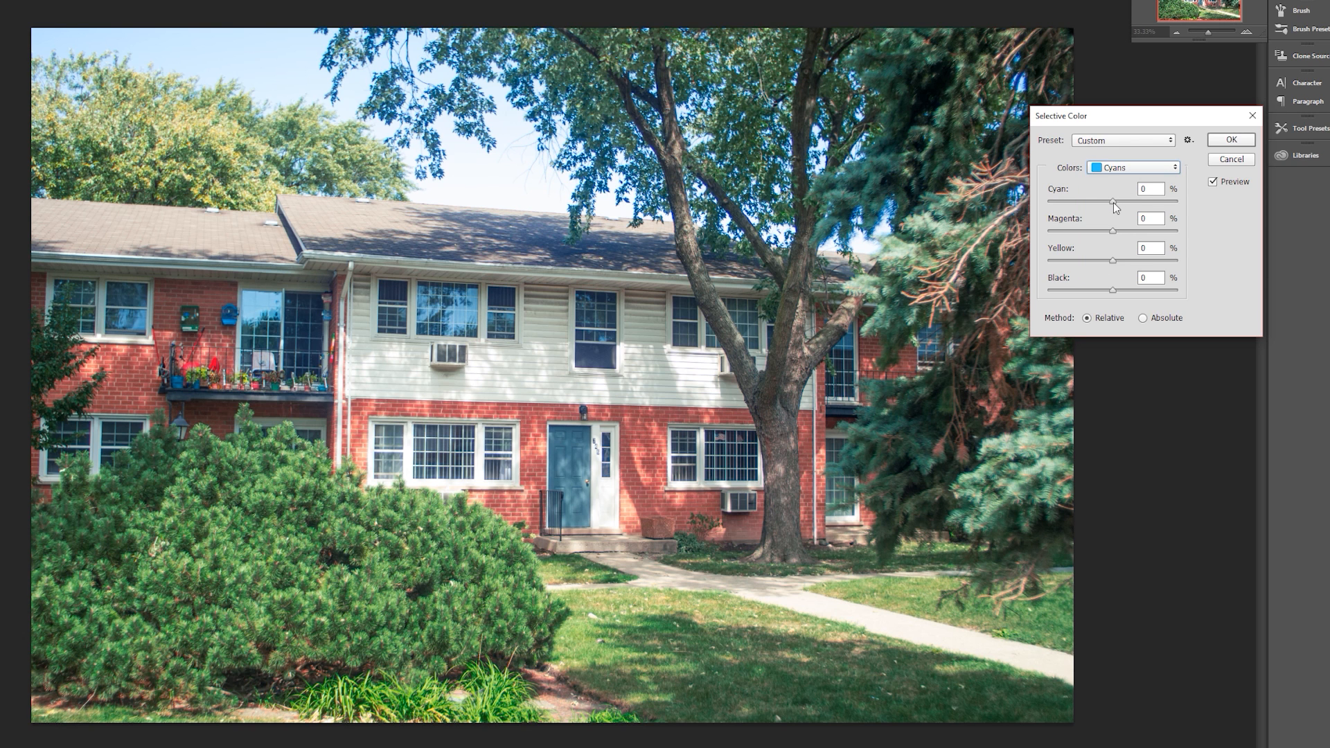
left_click_drag(1112, 201, 1153, 204)
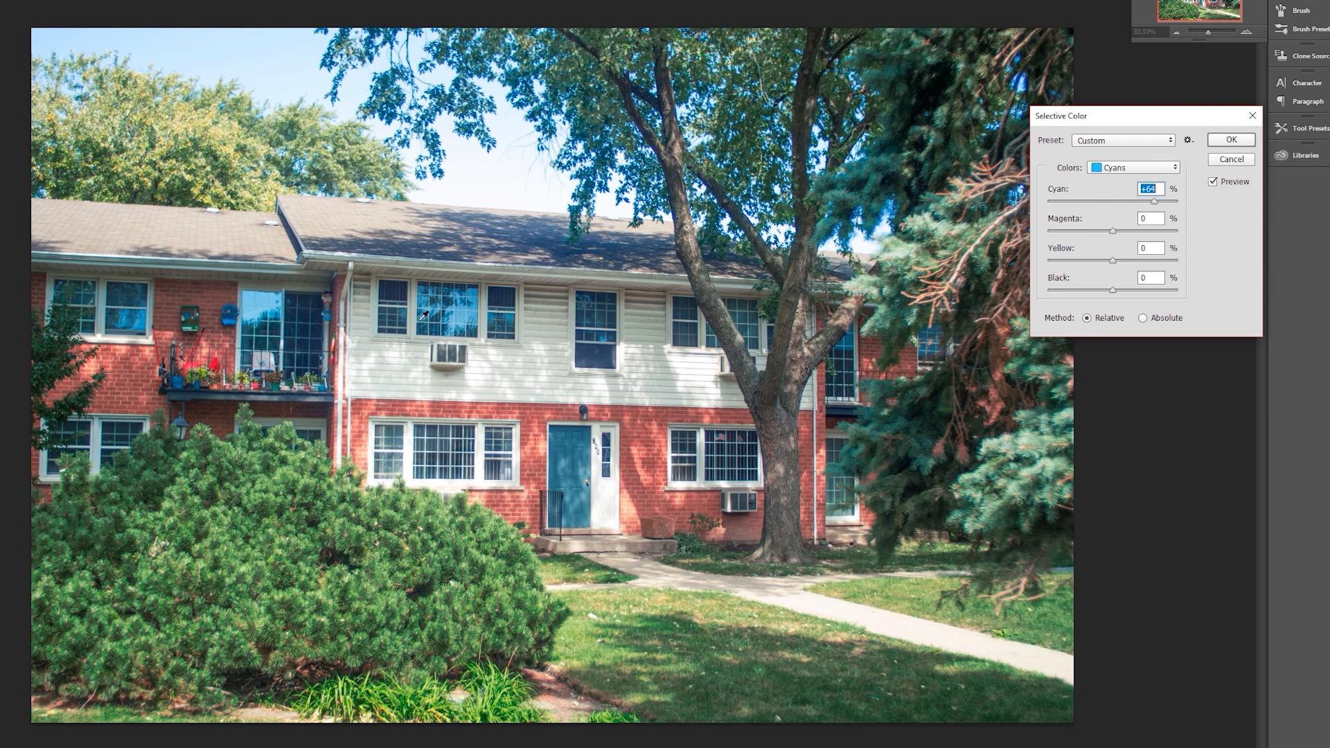
right_click(582, 477)
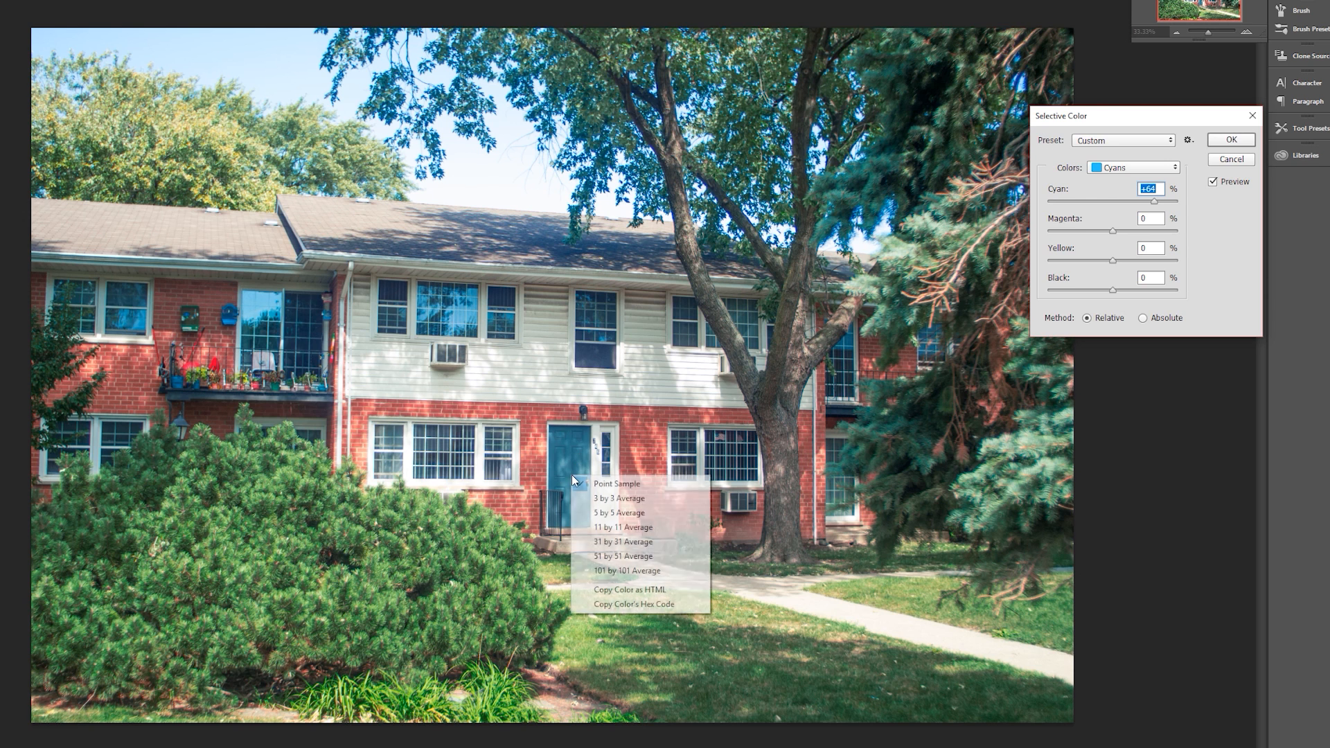
left_click(564, 431)
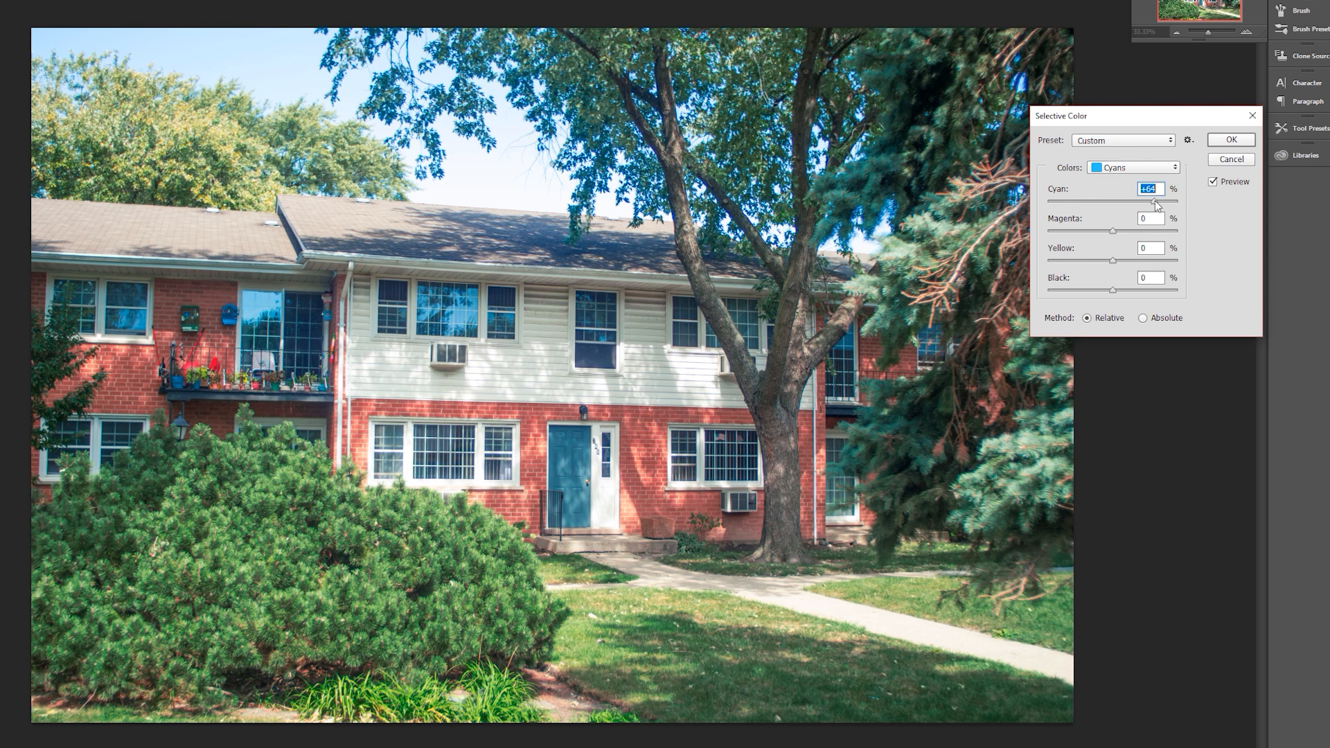
- Reduce the Cyans' Yellow to its minimum and test their Cyan, Magenta and Black amounts
left_click_drag(1153, 200, 1145, 250)
mouse_move(1114, 231)
left_mouse_down()
mouse_move(1070, 239)
mouse_move(1191, 235)
mouse_move(989, 251)
mouse_move(1162, 244)
mouse_move(1116, 247)
left_mouse_up()
left_click_drag(1112, 260, 1050, 264)
left_click_drag(1105, 261, 1007, 277)
left_click_drag(1113, 289, 1115, 318)
- Adjust the Blues, setting Cyan to +100% and Yellow to -100%, and test Magenta changes
left_click(1162, 170)
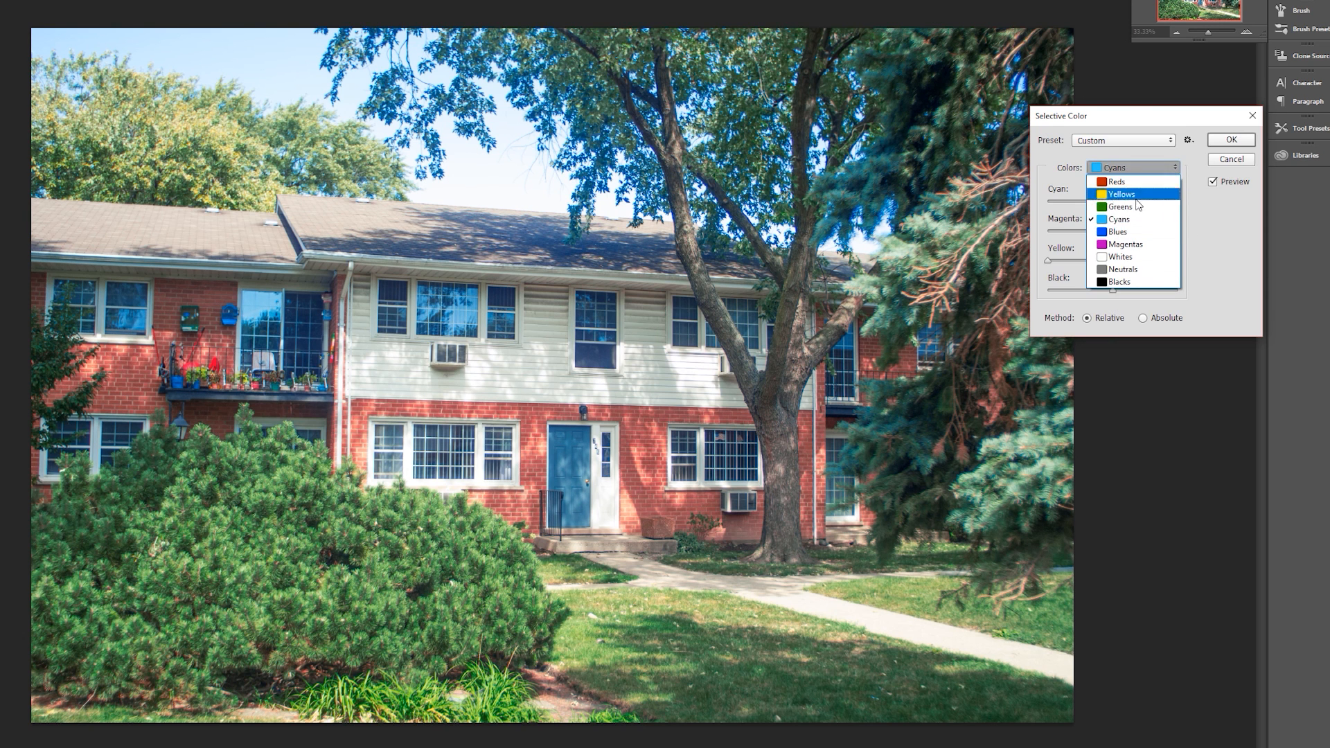
left_click(1123, 232)
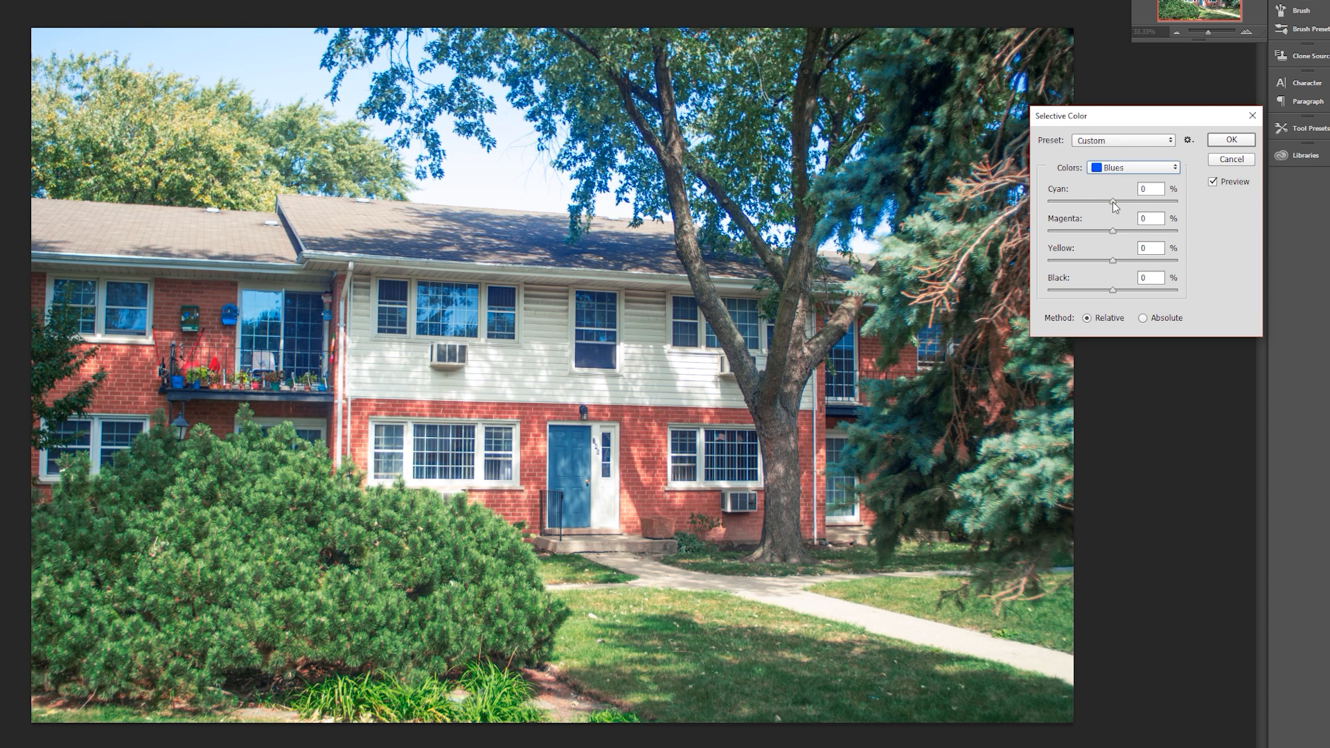
left_click_drag(1129, 202, 1087, 217)
left_click_drag(1154, 217, 1183, 256)
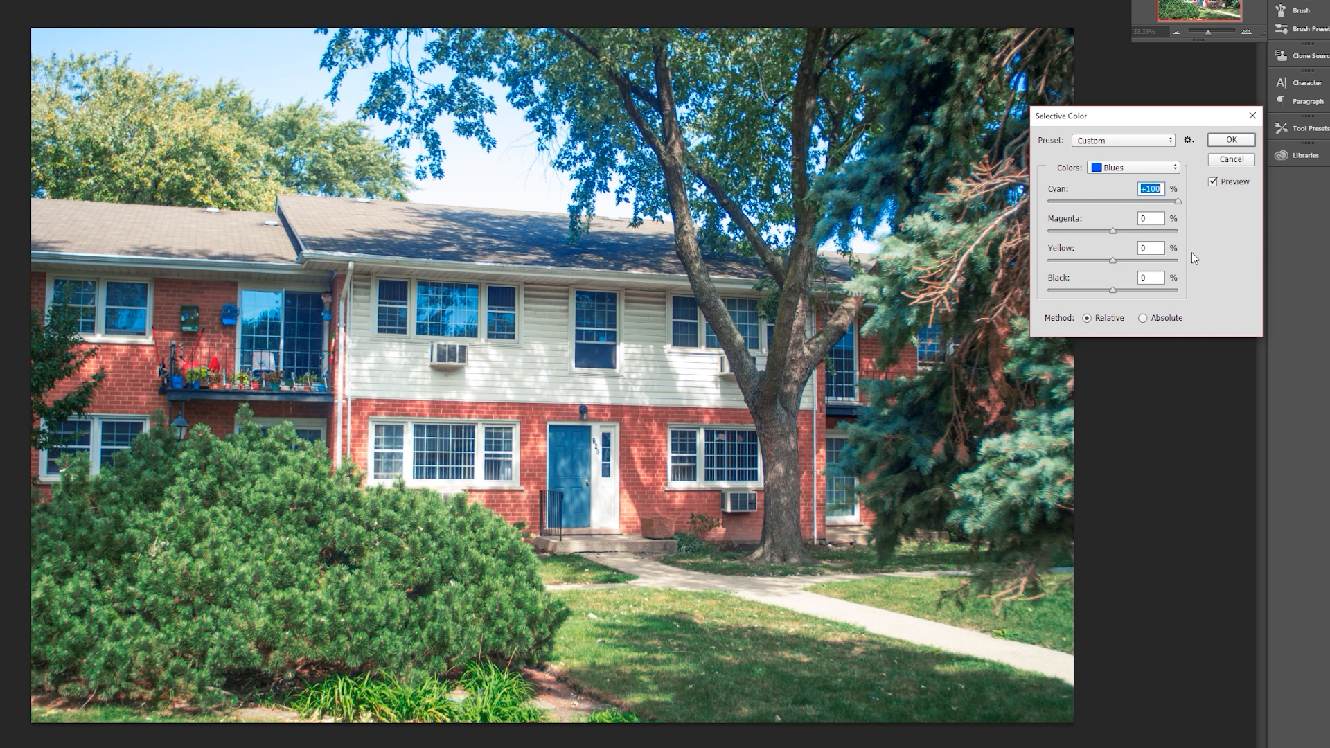
mouse_move(1114, 233)
left_mouse_down()
mouse_move(1154, 231)
mouse_move(1050, 247)
mouse_move(1173, 248)
mouse_move(1107, 256)
left_mouse_up()
left_click_drag(1112, 260, 1220, 281)
left_click_drag(1134, 283, 1029, 281)
- Set the Blues' Black to +27% and test their Magenta again
mouse_move(1116, 294)
left_mouse_down()
mouse_move(1175, 292)
mouse_move(1103, 294)
left_mouse_up()
left_click_drag(1123, 293, 1109, 293)
left_click(1140, 169)
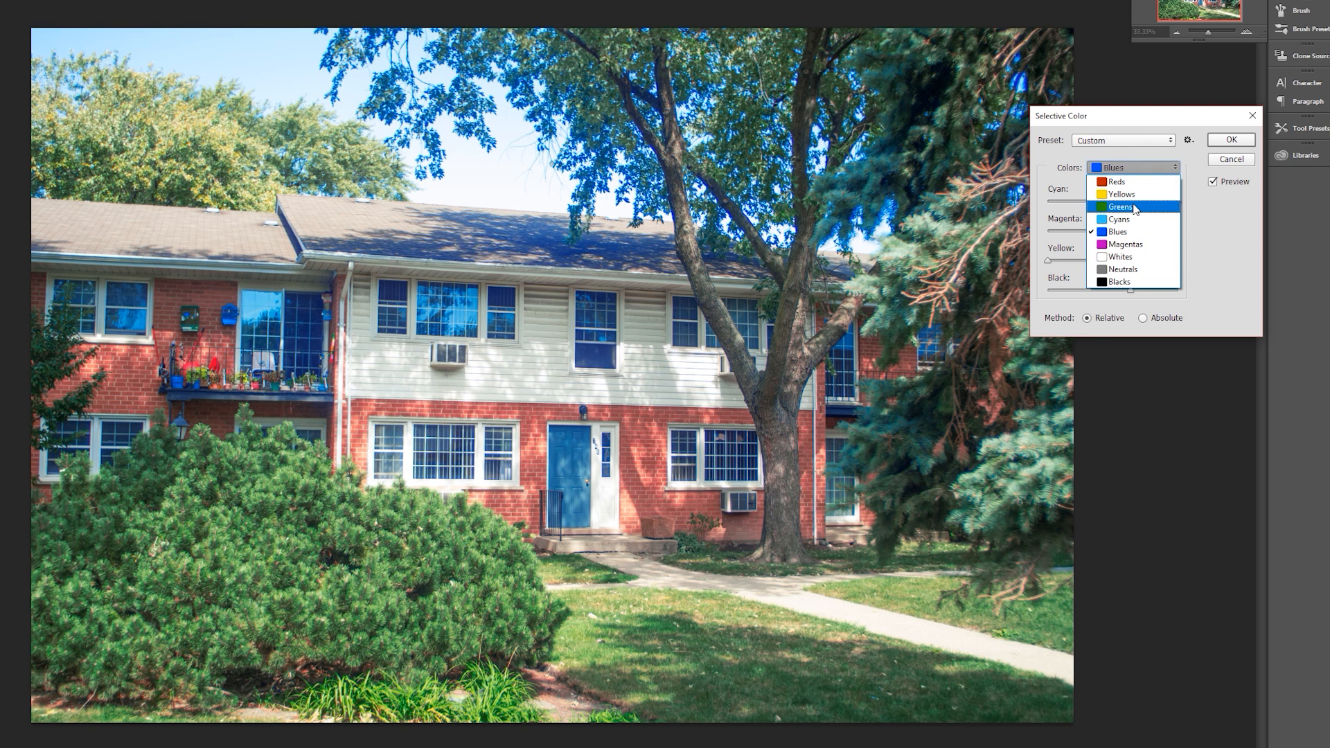
left_click(1183, 214)
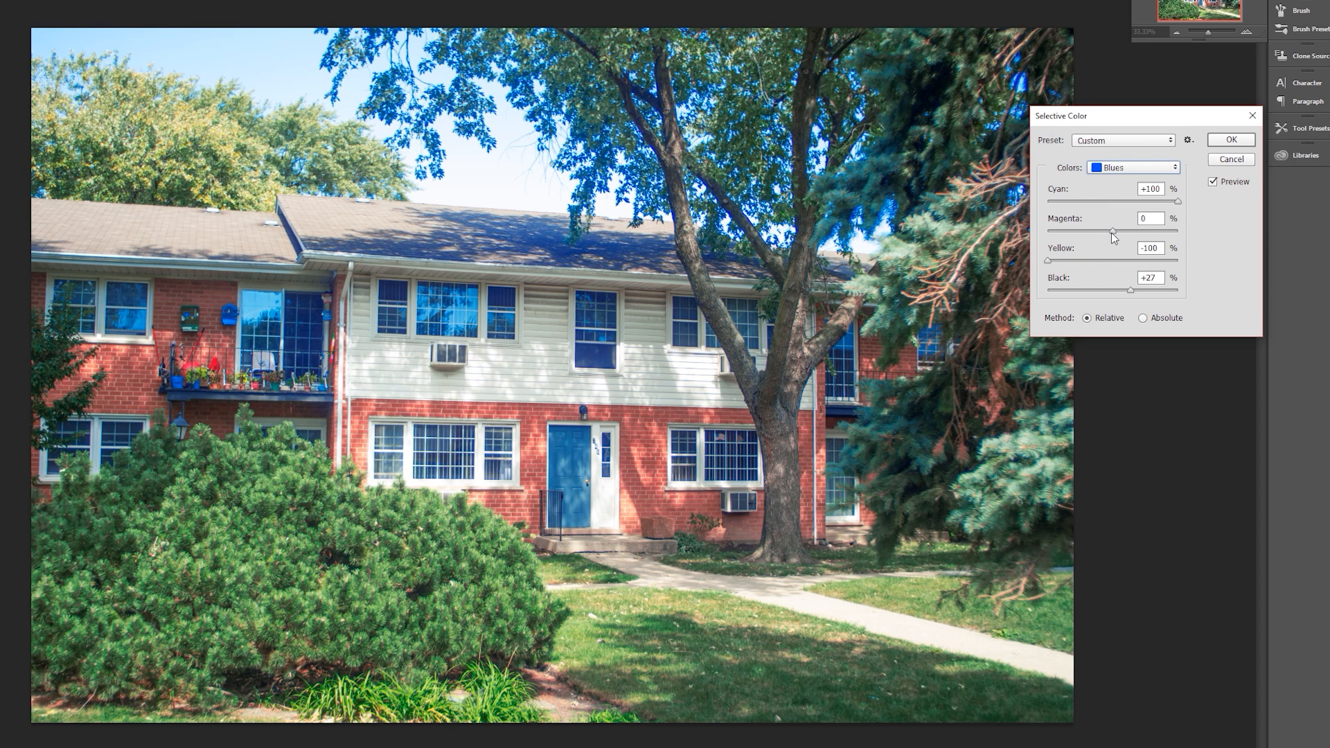
mouse_move(1113, 232)
left_mouse_down()
mouse_move(1149, 235)
mouse_move(1112, 249)
left_mouse_up()
- Switch the color range to Magentas and adjust Cyan and Black by eye
left_click(1158, 169)
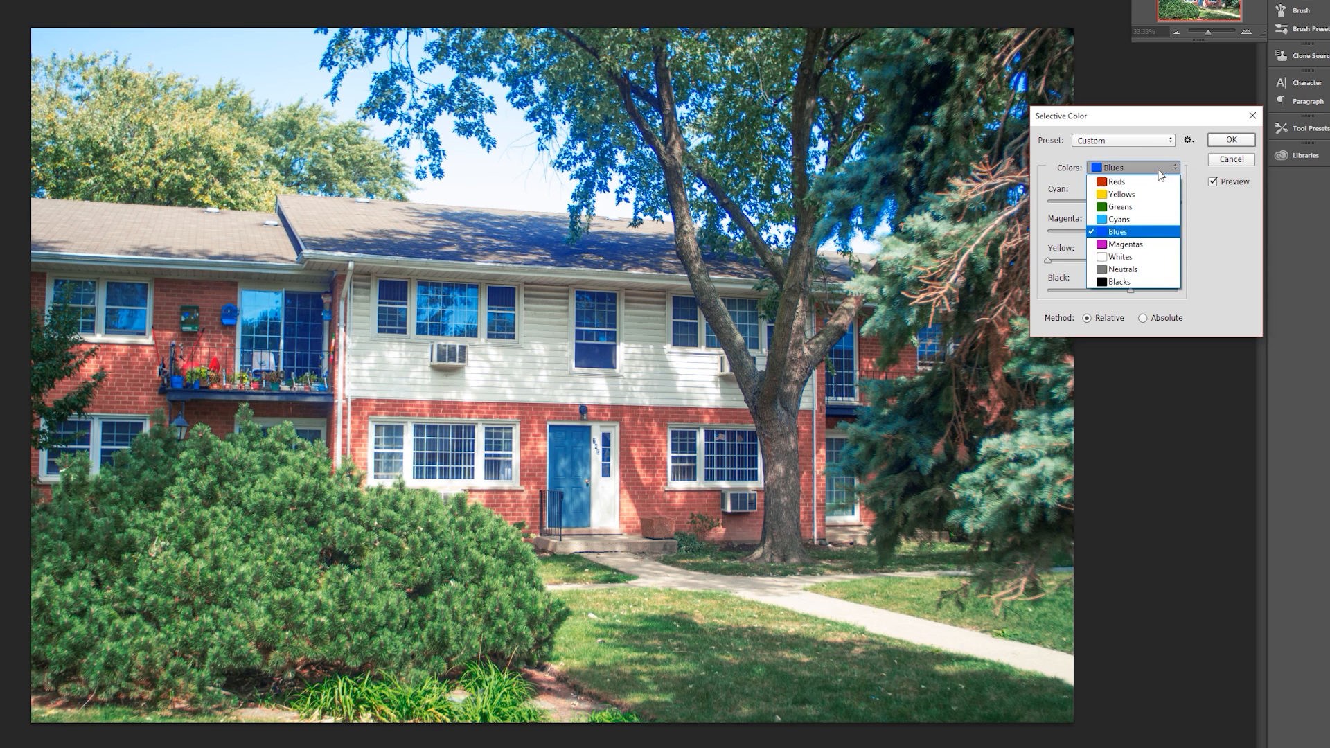
left_click(1124, 244)
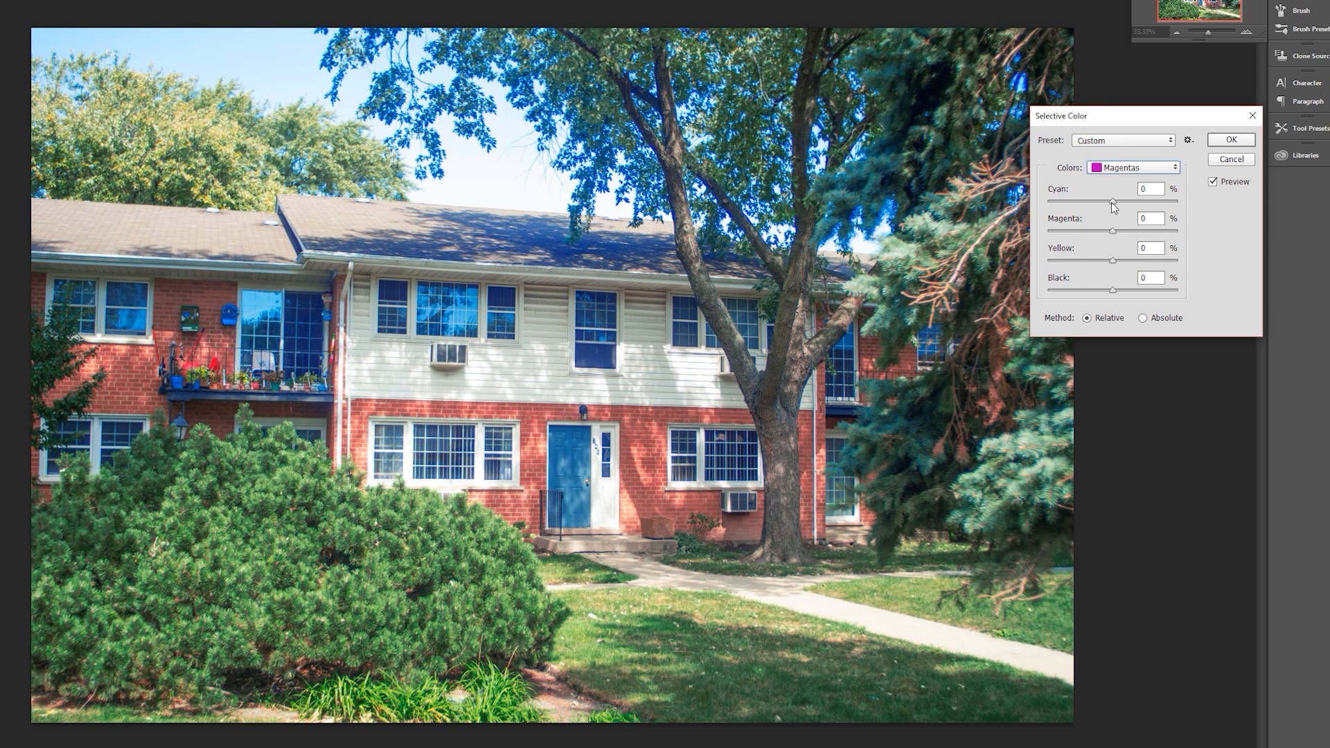
left_click_drag(1112, 203, 1108, 264)
left_click_drag(1112, 293, 1083, 300)
left_click_drag(1185, 286, 1106, 305)
key("Down")
key("Down")
- Switch to the Whites, test their Black, and reduce Yellow by eye, trying -40%
left_click(1156, 168)
left_click(1125, 256)
mouse_move(1114, 289)
left_mouse_down()
mouse_move(1013, 291)
mouse_move(1240, 307)
mouse_move(1116, 312)
left_mouse_up()
mouse_move(1113, 262)
left_mouse_down()
mouse_move(953, 273)
mouse_move(1109, 266)
mouse_move(1091, 264)
left_mouse_up()
left_click_drag(1111, 263, 1086, 265)
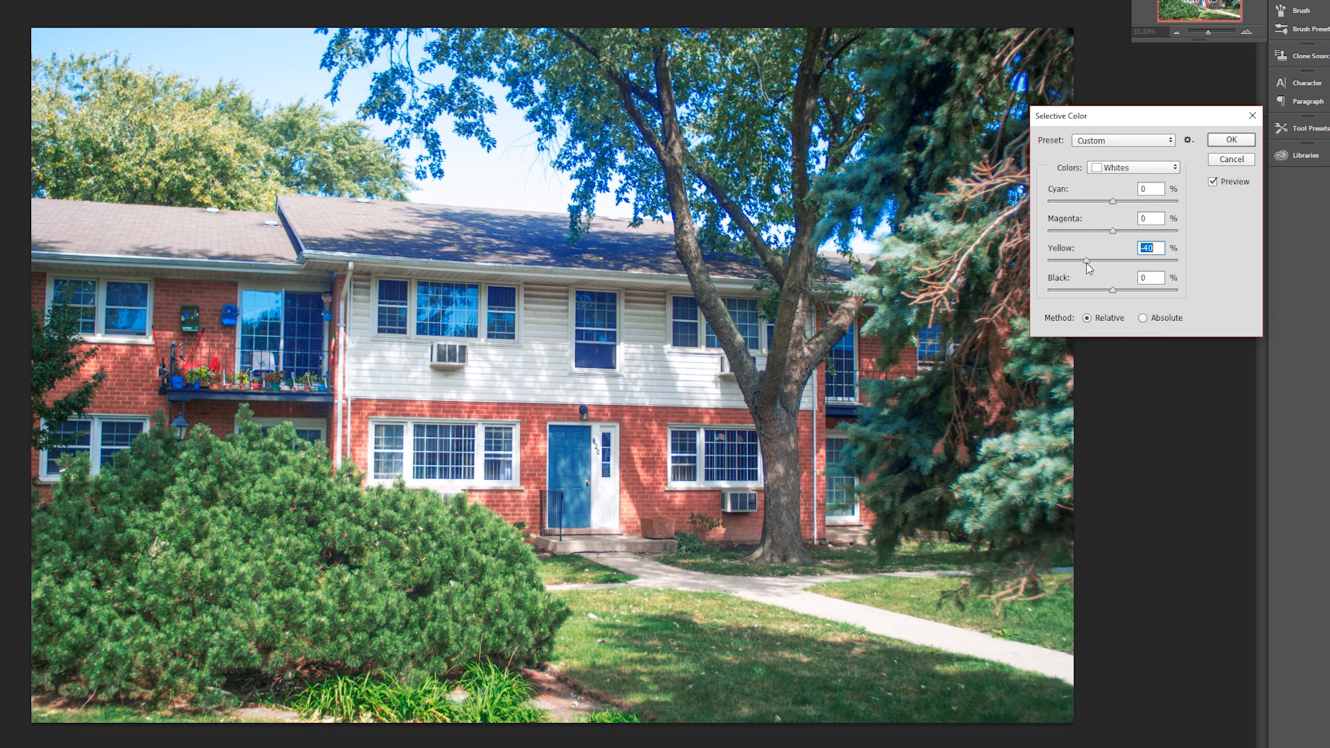
left_click_drag(1104, 266, 1108, 266)
left_click_drag(1110, 268, 1095, 267)
- Fine-tune the Whites' Magenta and Cyan by eye
mouse_move(1111, 231)
left_mouse_down()
mouse_move(1083, 234)
mouse_move(1126, 239)
mouse_move(1099, 239)
mouse_move(1115, 242)
left_mouse_up()
mouse_move(1113, 244)
left_mouse_down()
mouse_move(1149, 246)
mouse_move(1127, 251)
left_mouse_up()
left_click_drag(1112, 231, 1114, 230)
left_click_drag(1116, 230, 1124, 231)
mouse_move(1113, 201)
left_mouse_down()
mouse_move(1096, 206)
mouse_move(1115, 215)
left_mouse_up()
- Try Black at +22% and small Yellow and Magenta shifts in the Neutrals, and return them all to 0%
left_click(1133, 168)
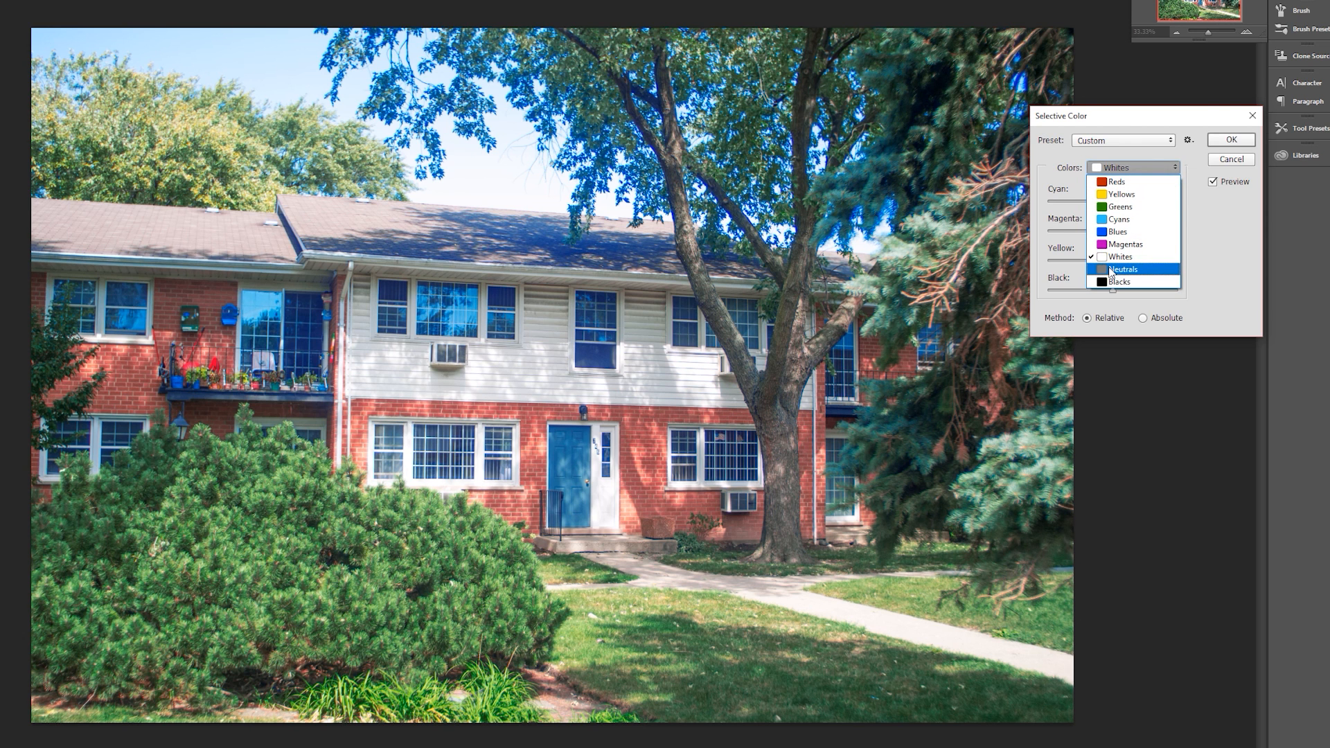
left_click(1115, 269)
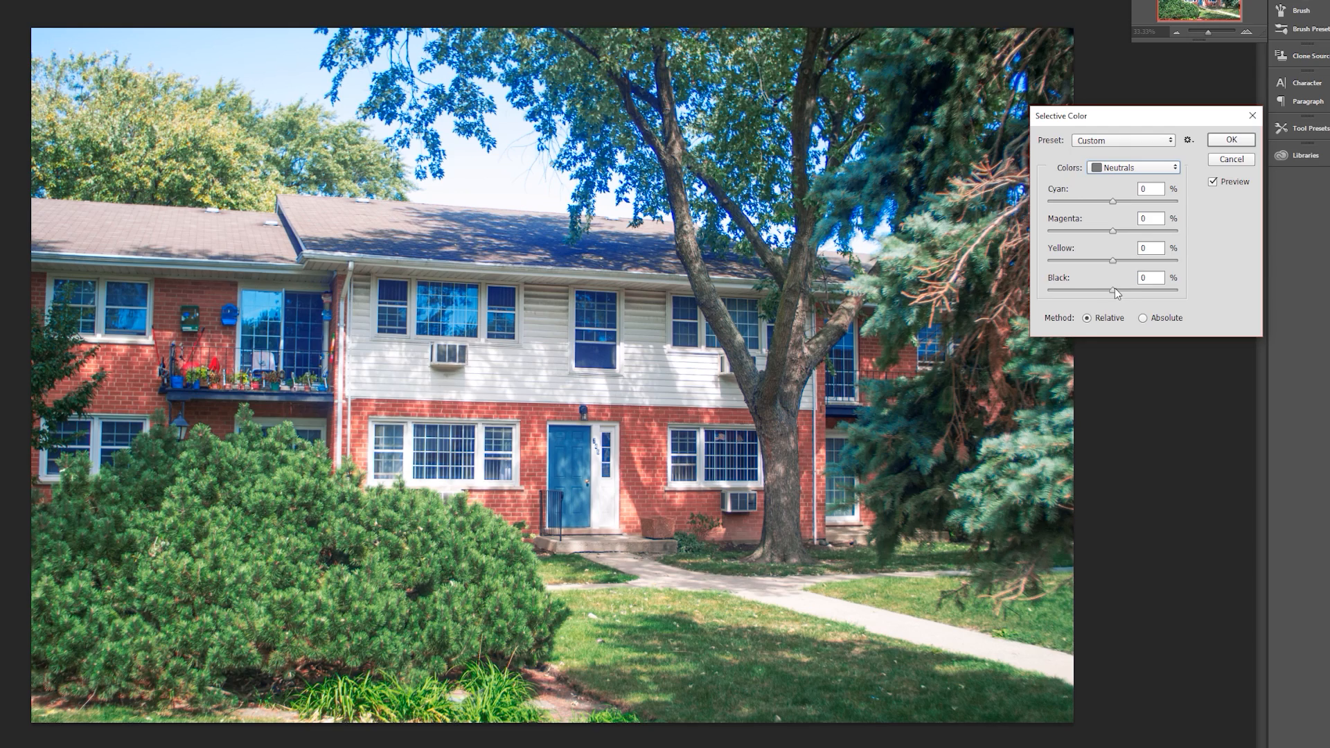
mouse_move(1114, 289)
left_mouse_down()
mouse_move(1086, 290)
mouse_move(1170, 298)
mouse_move(1111, 299)
left_mouse_up()
left_click_drag(1112, 299, 1125, 302)
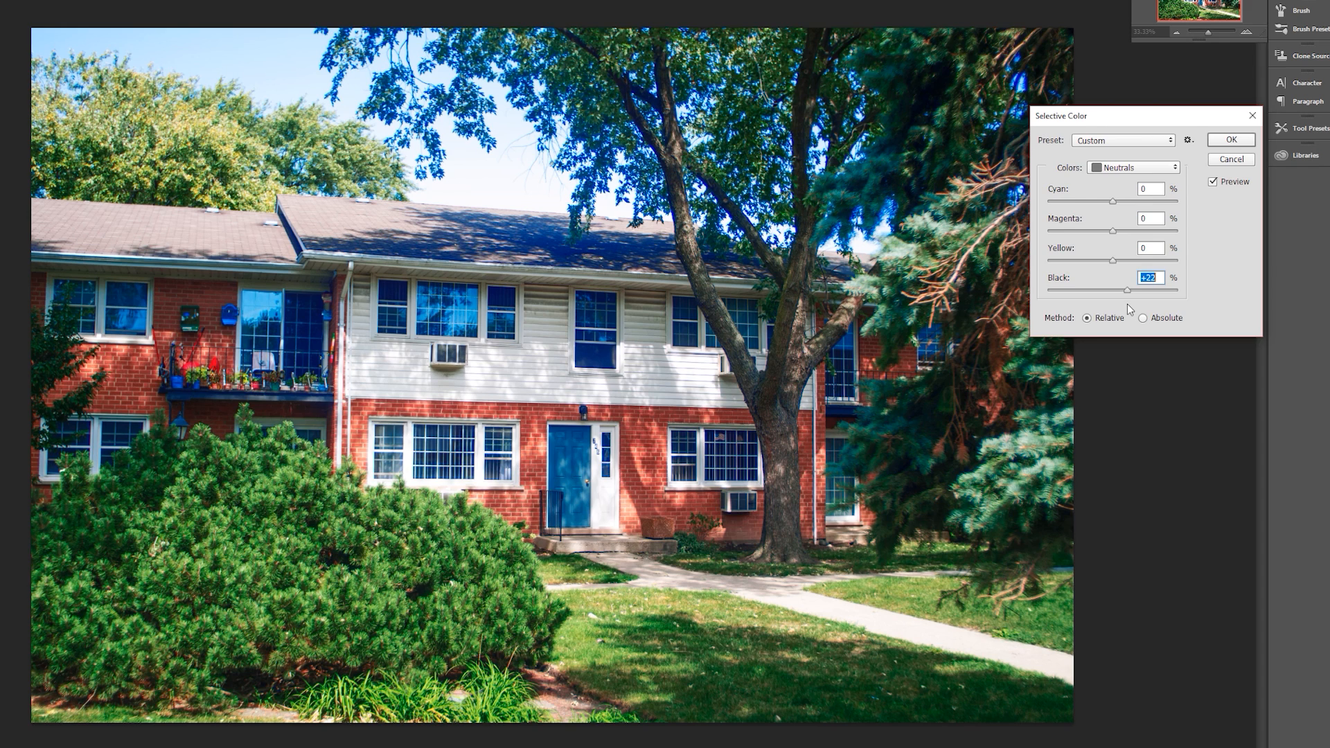
left_click_drag(1123, 303, 1110, 304)
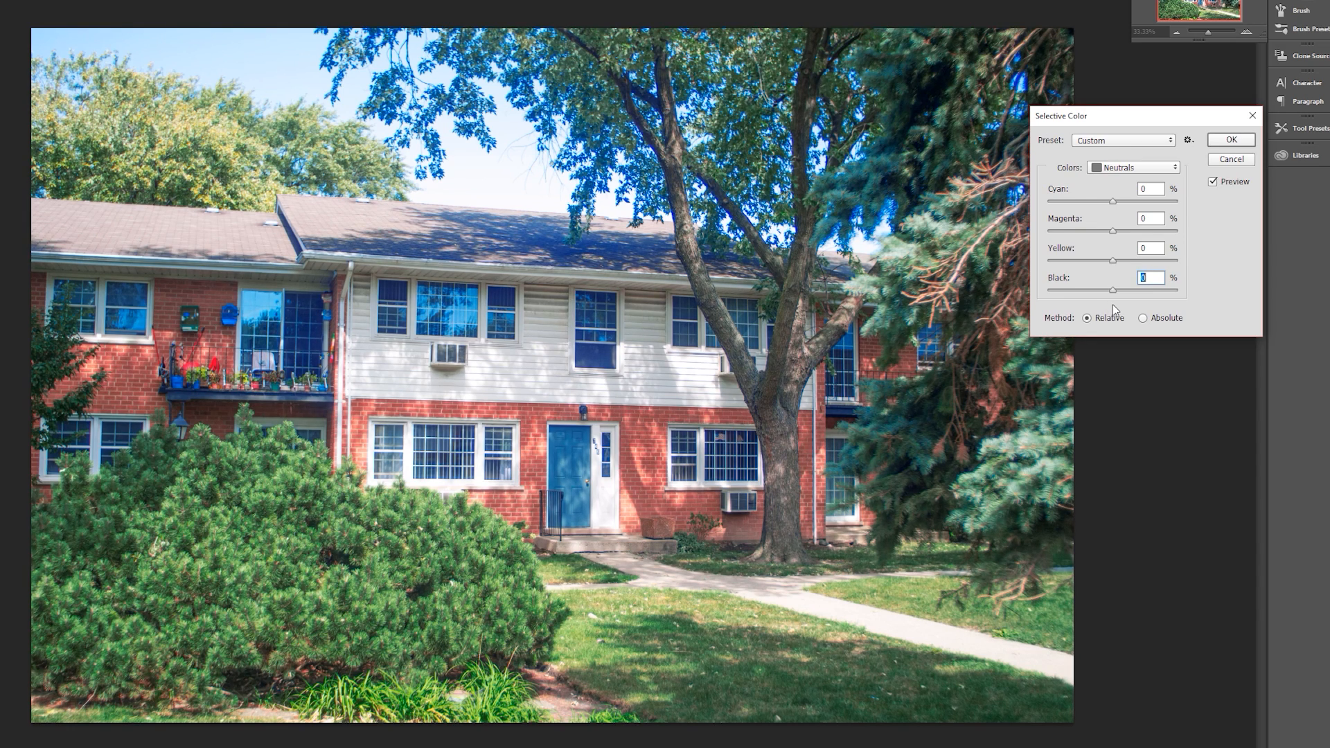
left_click_drag(1113, 305, 1117, 304)
mouse_move(1133, 267)
left_mouse_down()
mouse_move(1114, 268)
mouse_move(1140, 276)
mouse_move(1105, 276)
mouse_move(1129, 281)
left_mouse_up()
mouse_move(1115, 275)
left_mouse_down()
mouse_move(1132, 273)
mouse_move(1116, 277)
left_mouse_up()
left_click_drag(1109, 233, 1112, 238)
left_click(1146, 168)
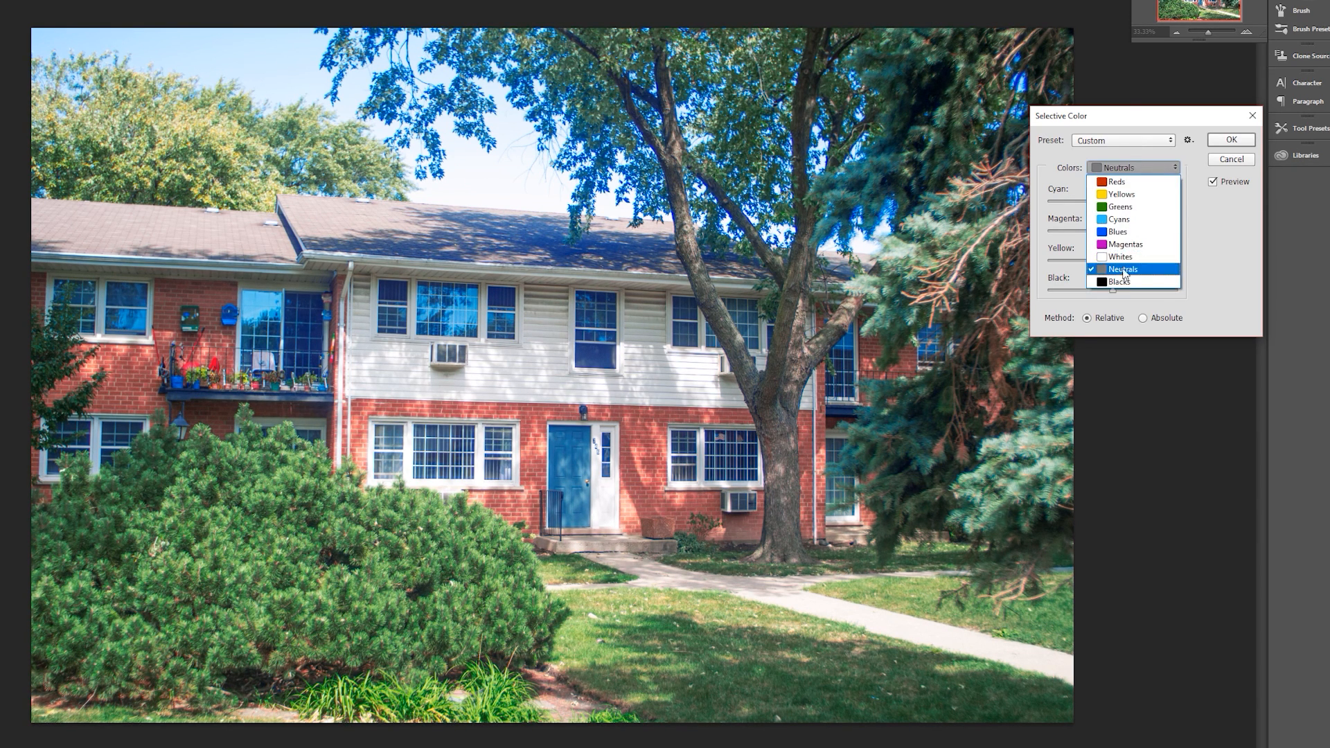
left_click(1123, 287)
left_click(1122, 167)
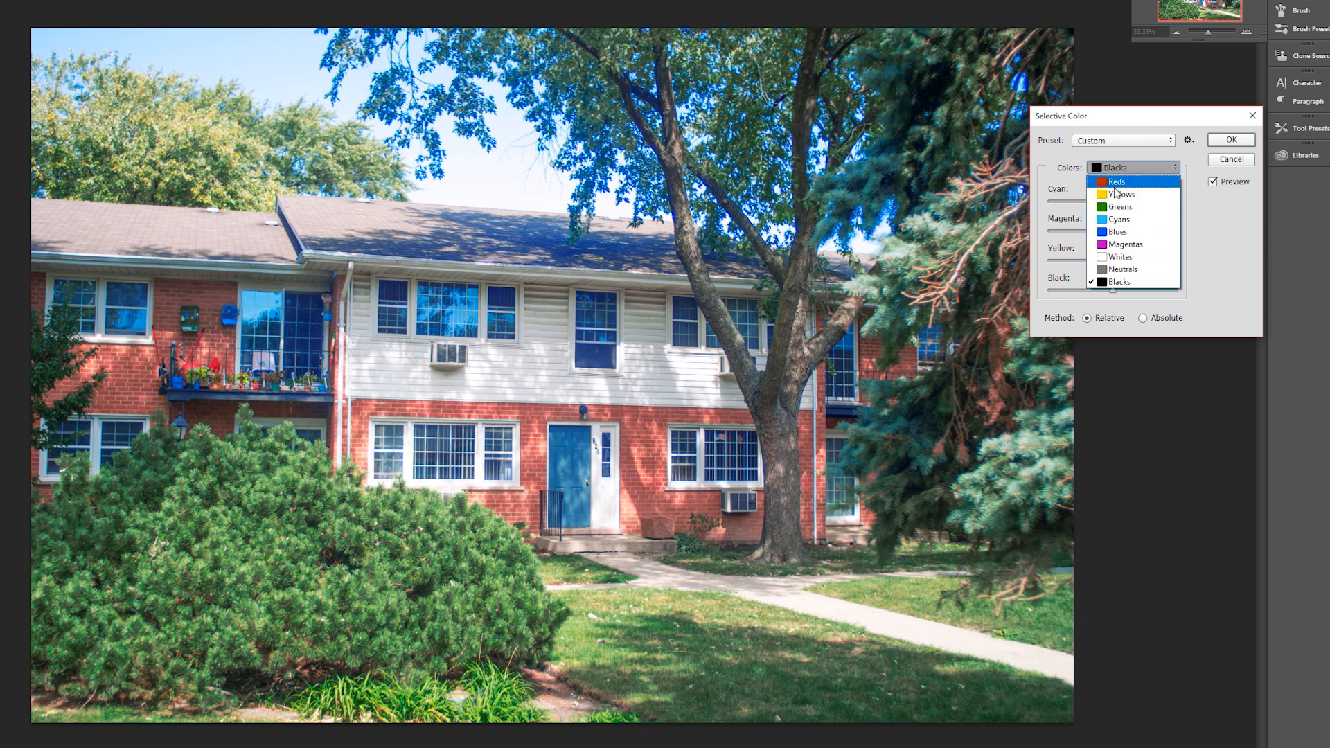
left_click(1123, 273)
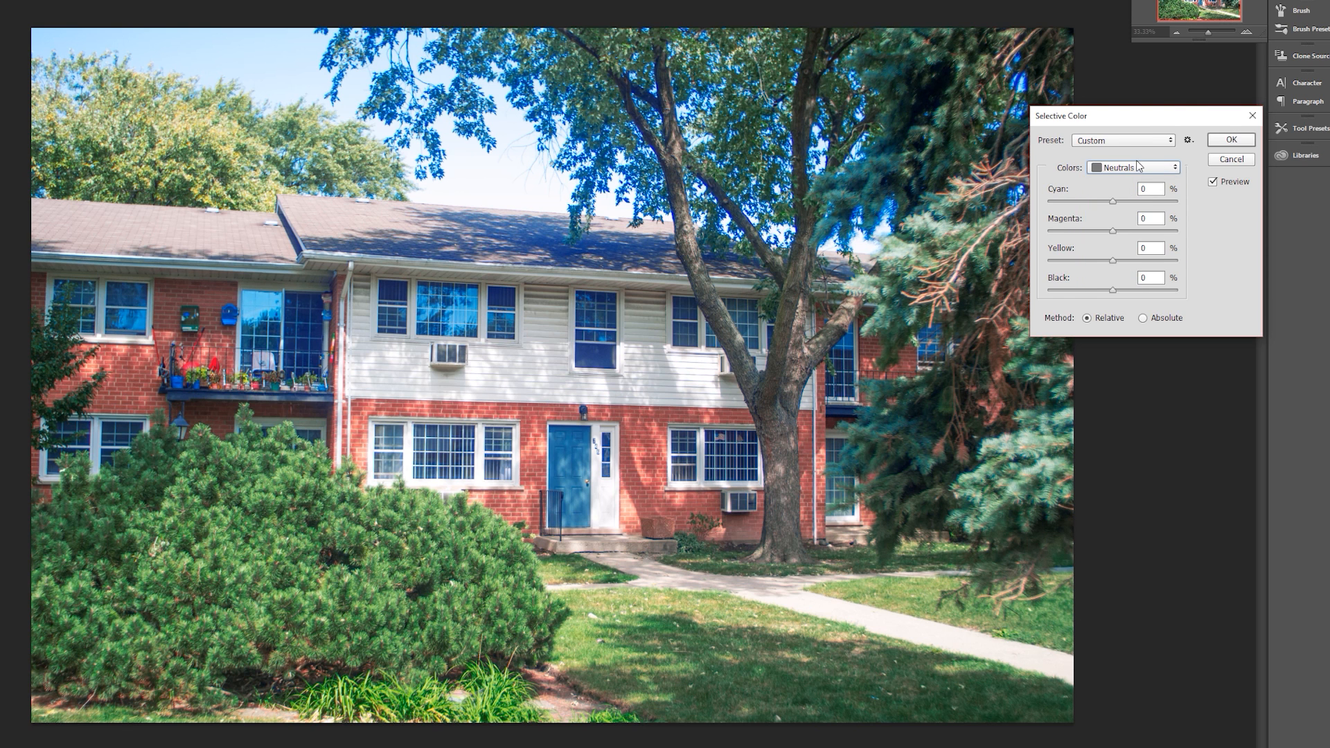
left_click(1139, 168)
left_click(1116, 256)
- Switch the color range to Blacks, try reducing Cyan as far as -40%, and return it to 0%
left_click(1135, 167)
left_click(1123, 282)
mouse_move(1112, 201)
left_mouse_down()
mouse_move(1080, 209)
mouse_move(1114, 216)
left_mouse_up()
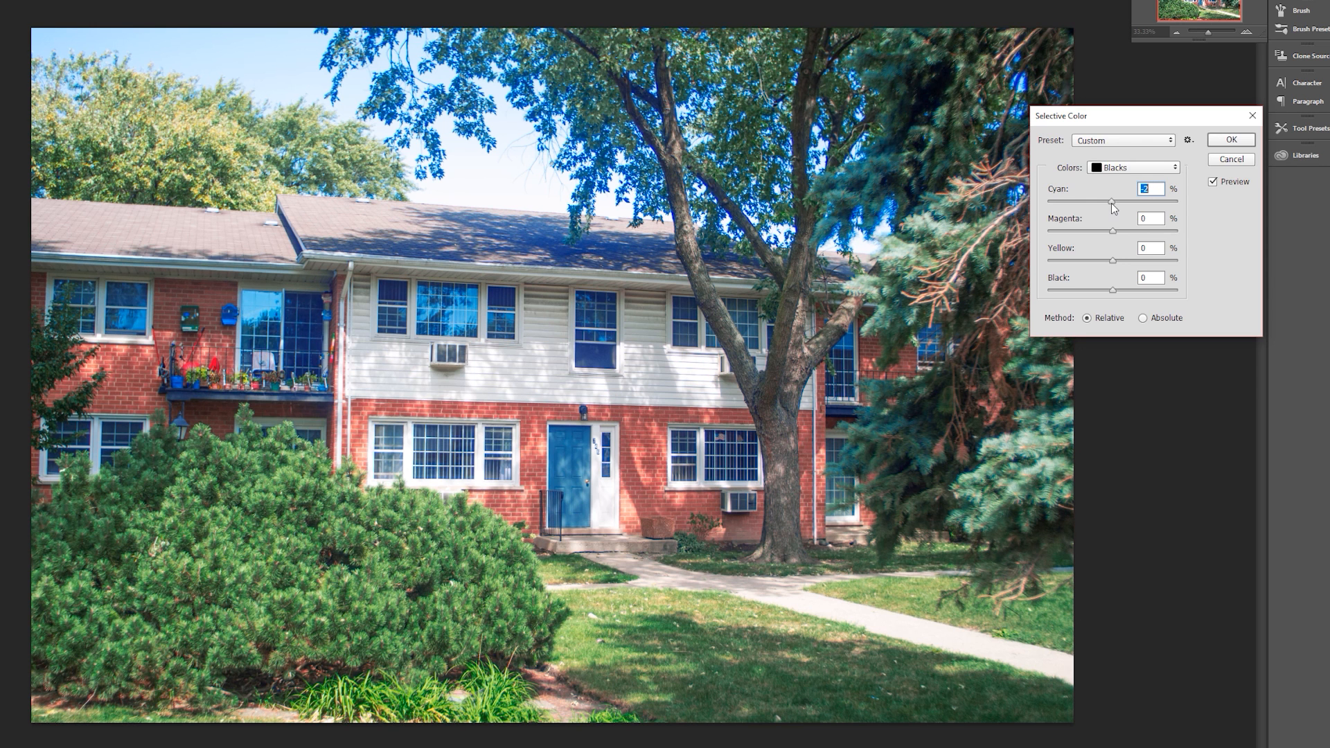
left_click_drag(1111, 202, 1105, 206)
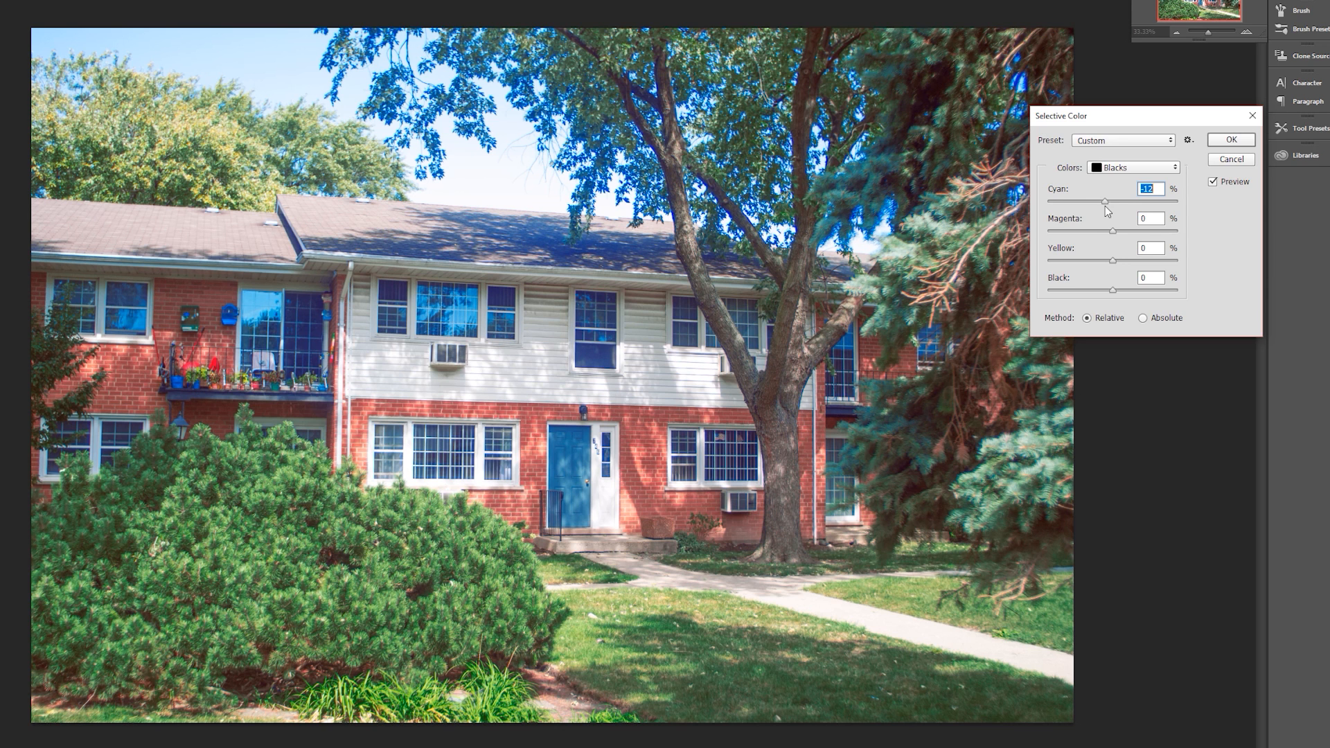
left_click_drag(1105, 202, 1107, 205)
left_click_drag(1109, 205, 1113, 206)
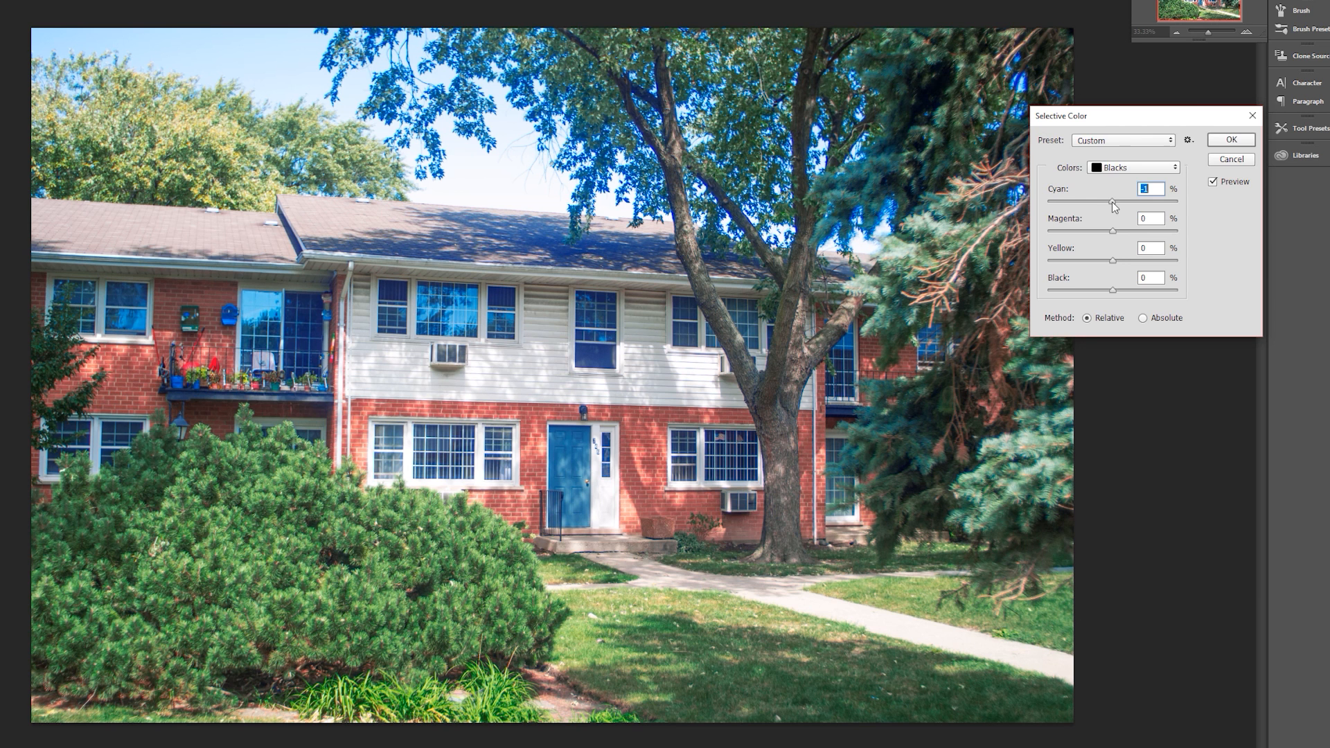
left_click_drag(1111, 203, 1105, 201)
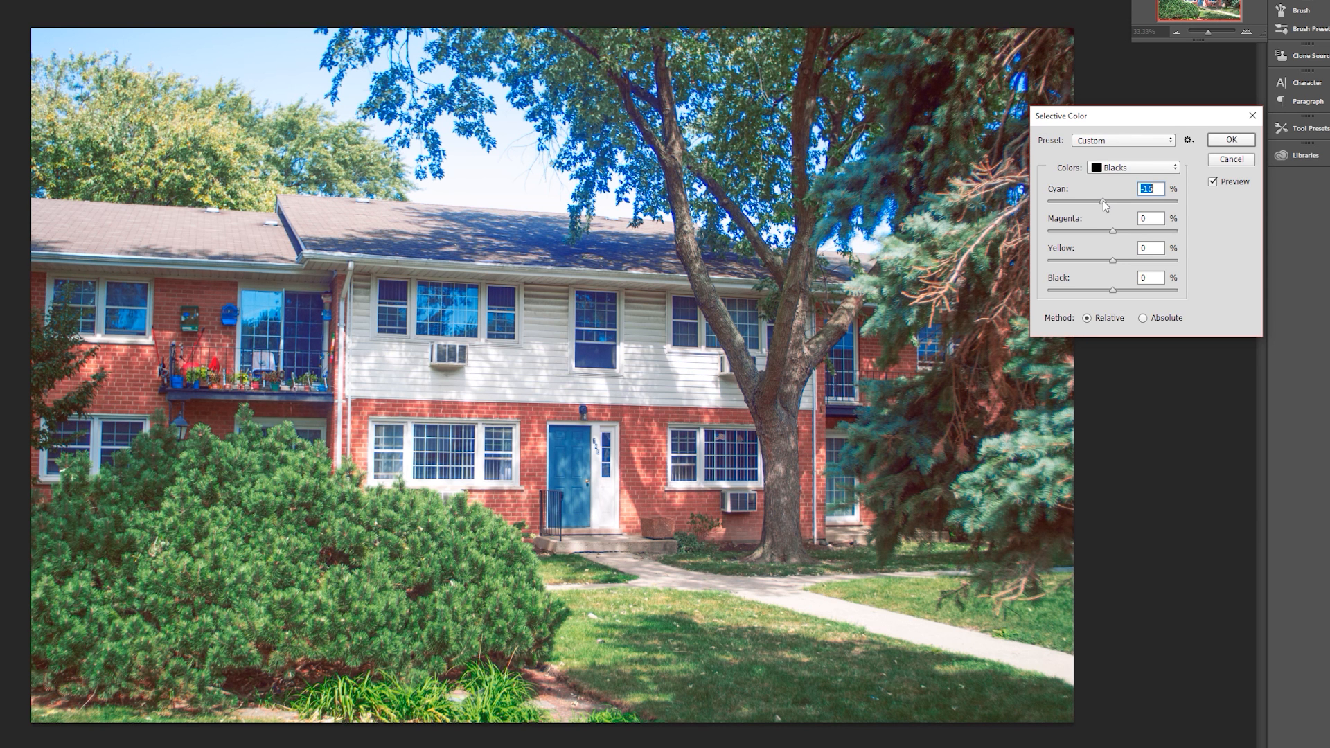
left_click_drag(1101, 201, 1086, 200)
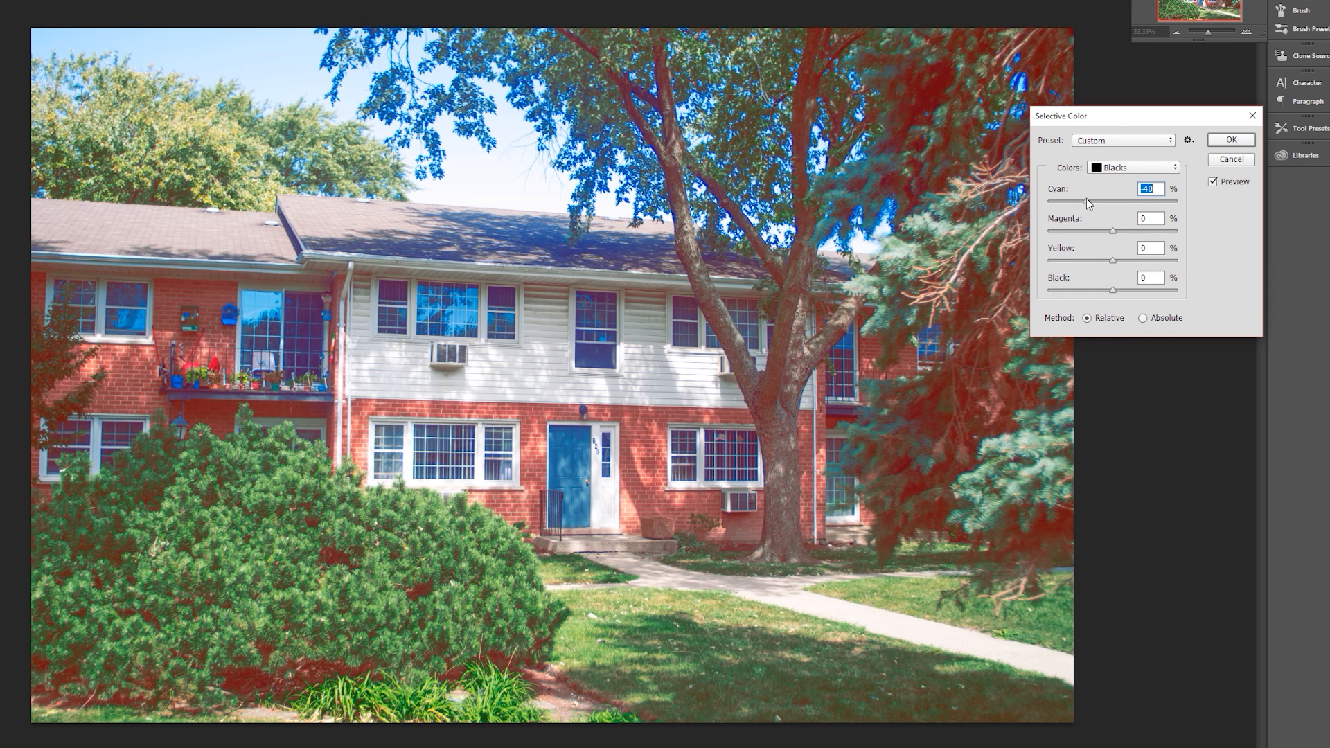
left_click_drag(1086, 198, 1113, 208)
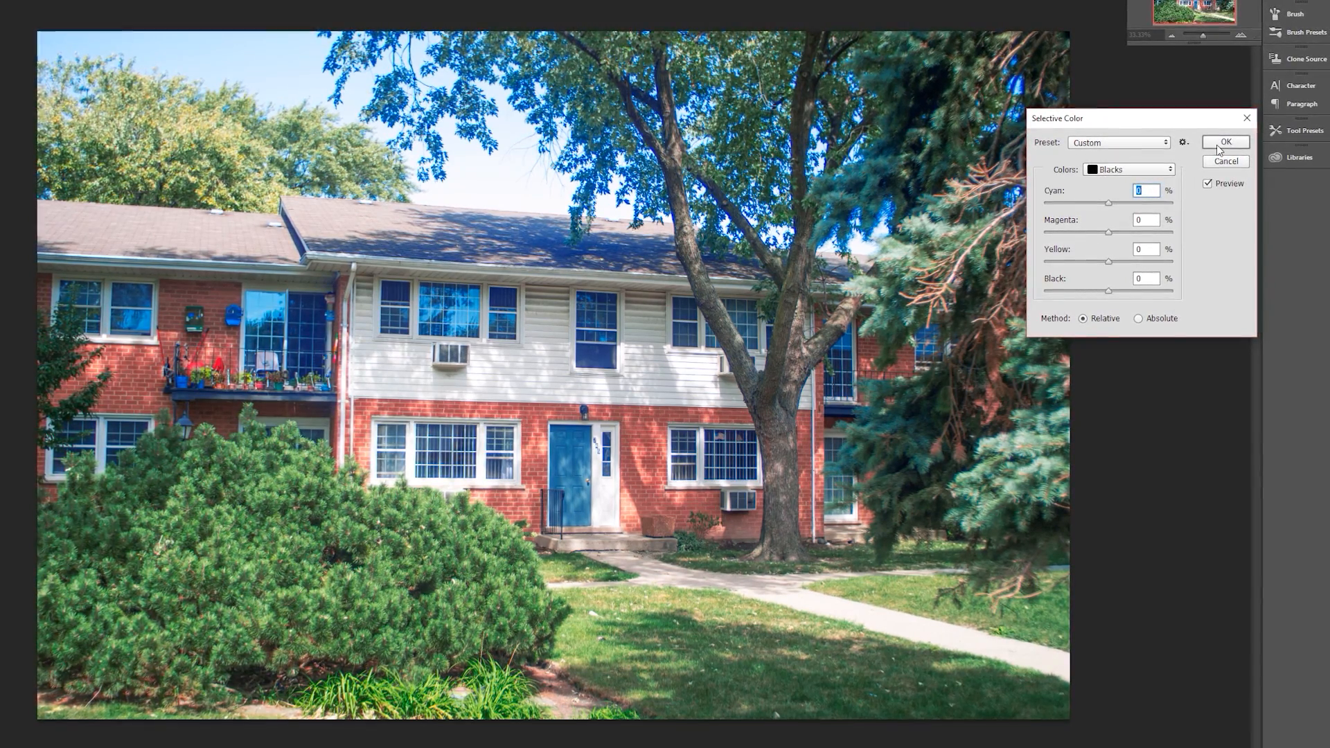
- Review the Selective Color values set for the Reds, Yellows, Greens, Cyans and Blues
left_click(1130, 171)
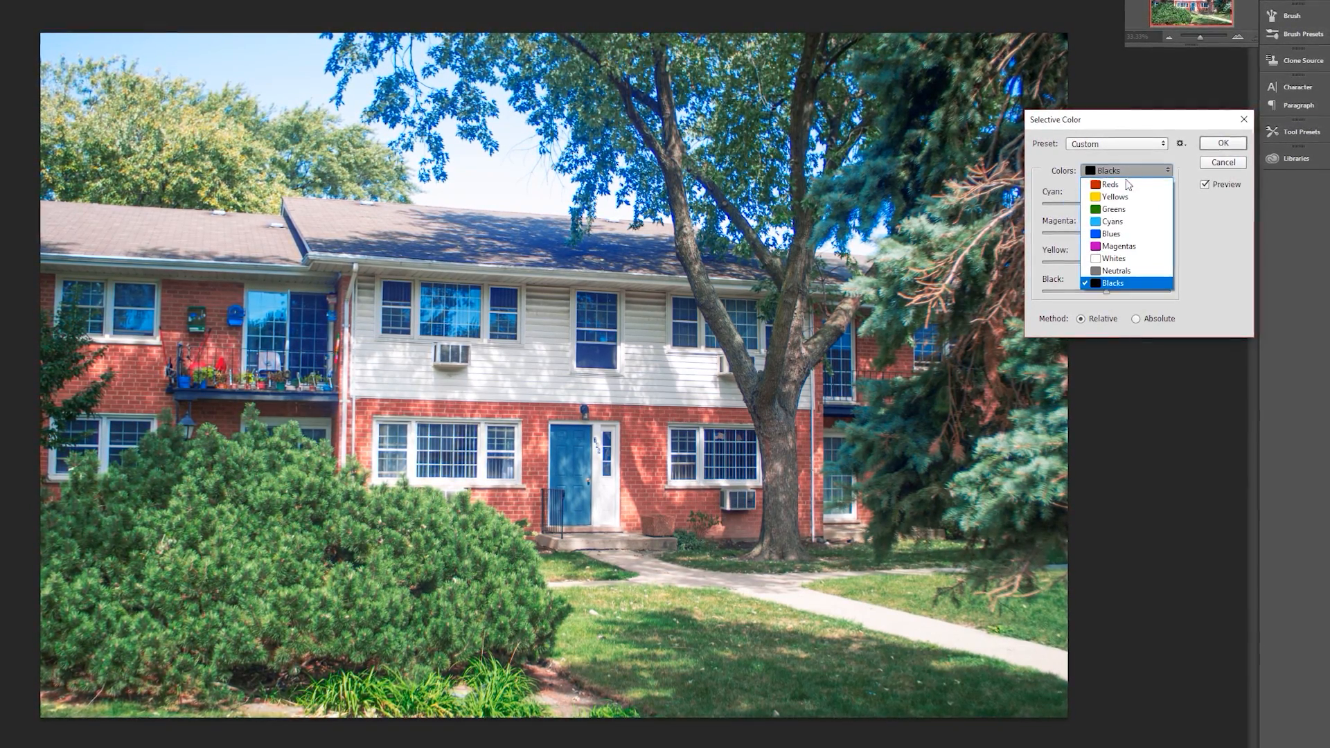
left_click(1126, 184)
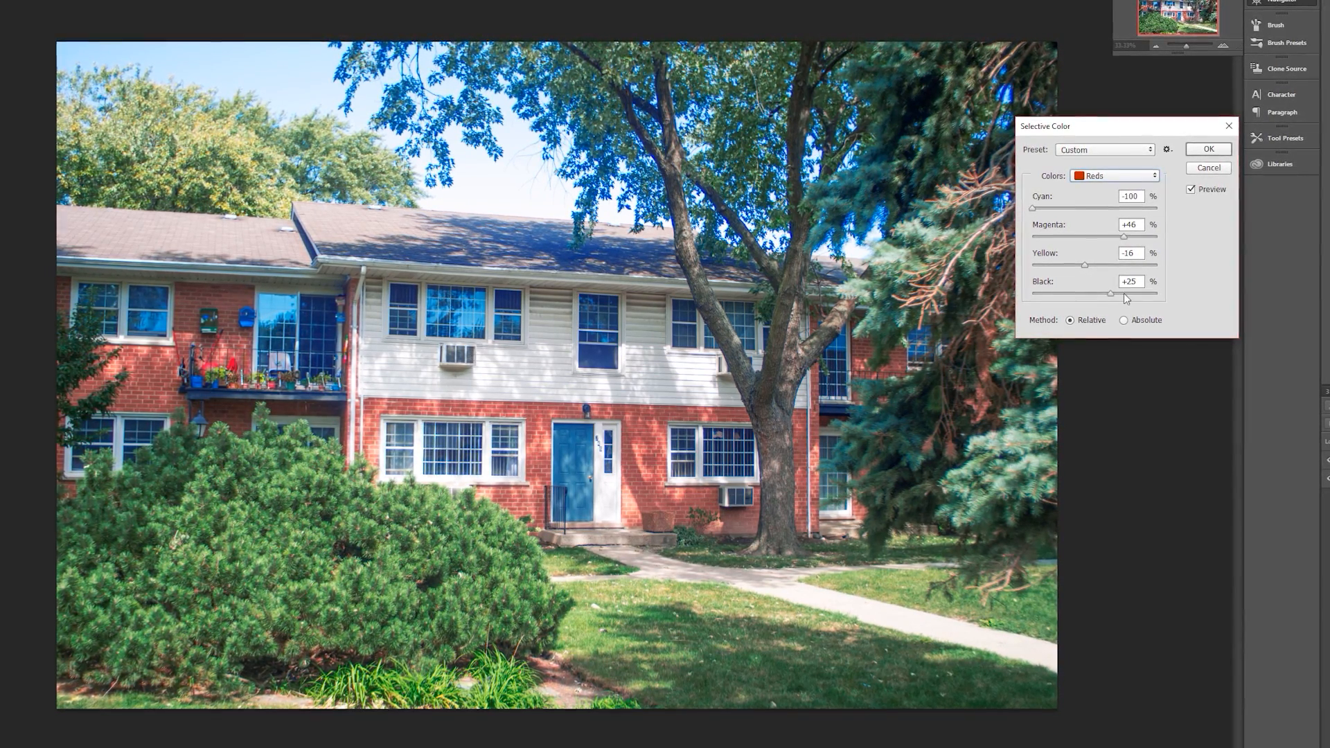
left_click(1108, 176)
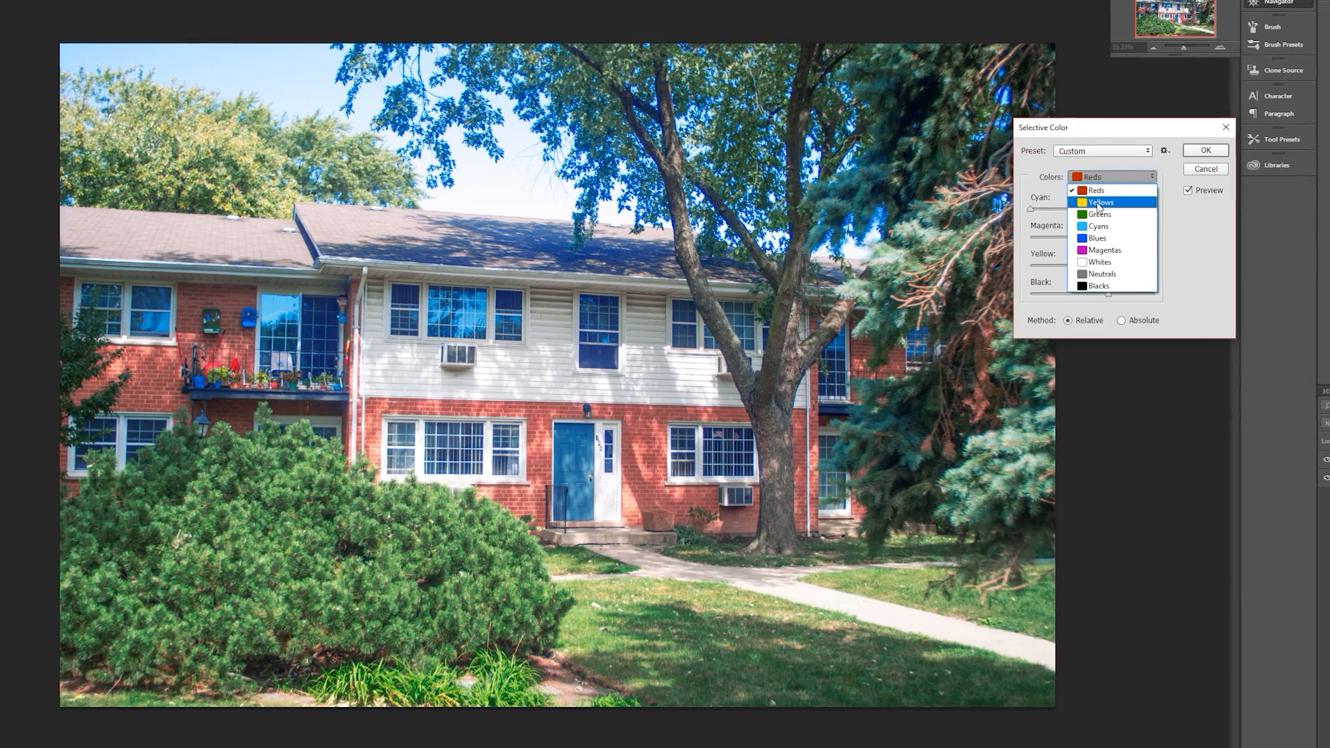
left_click(1097, 203)
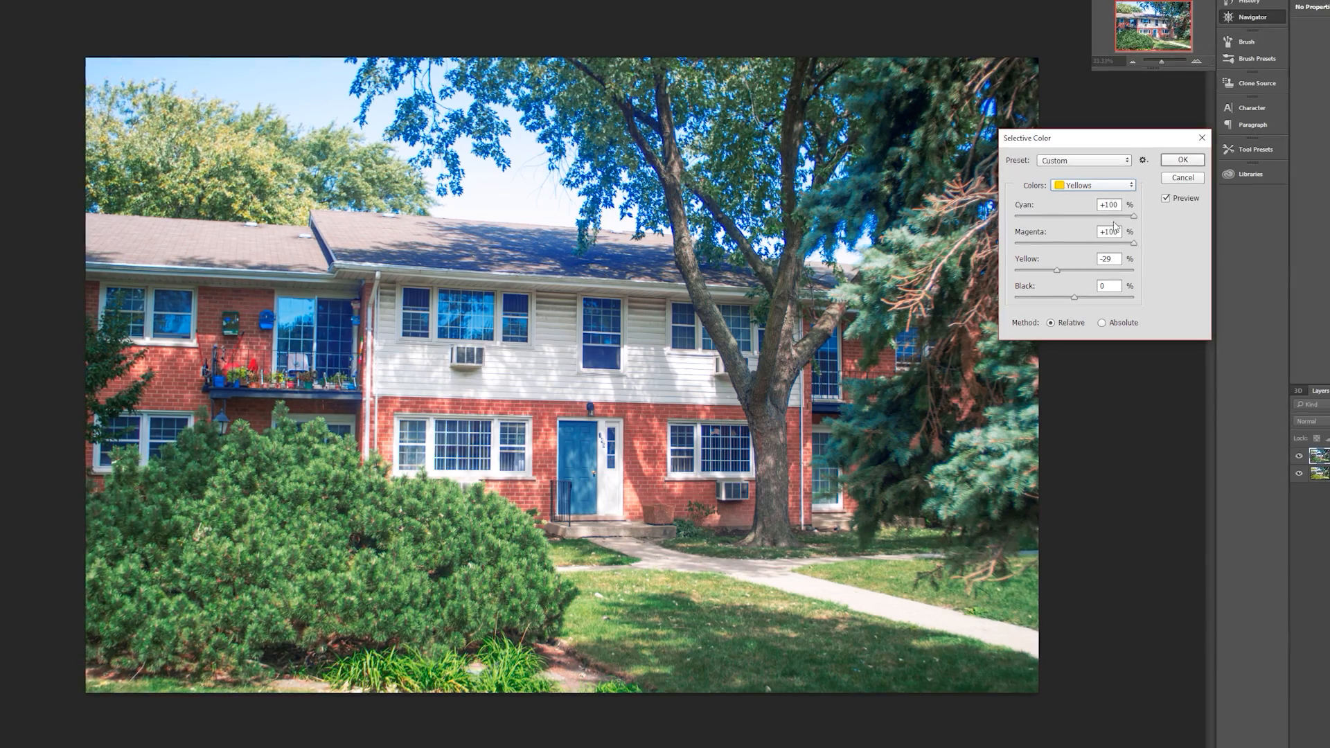
left_click(1093, 185)
left_click(1091, 223)
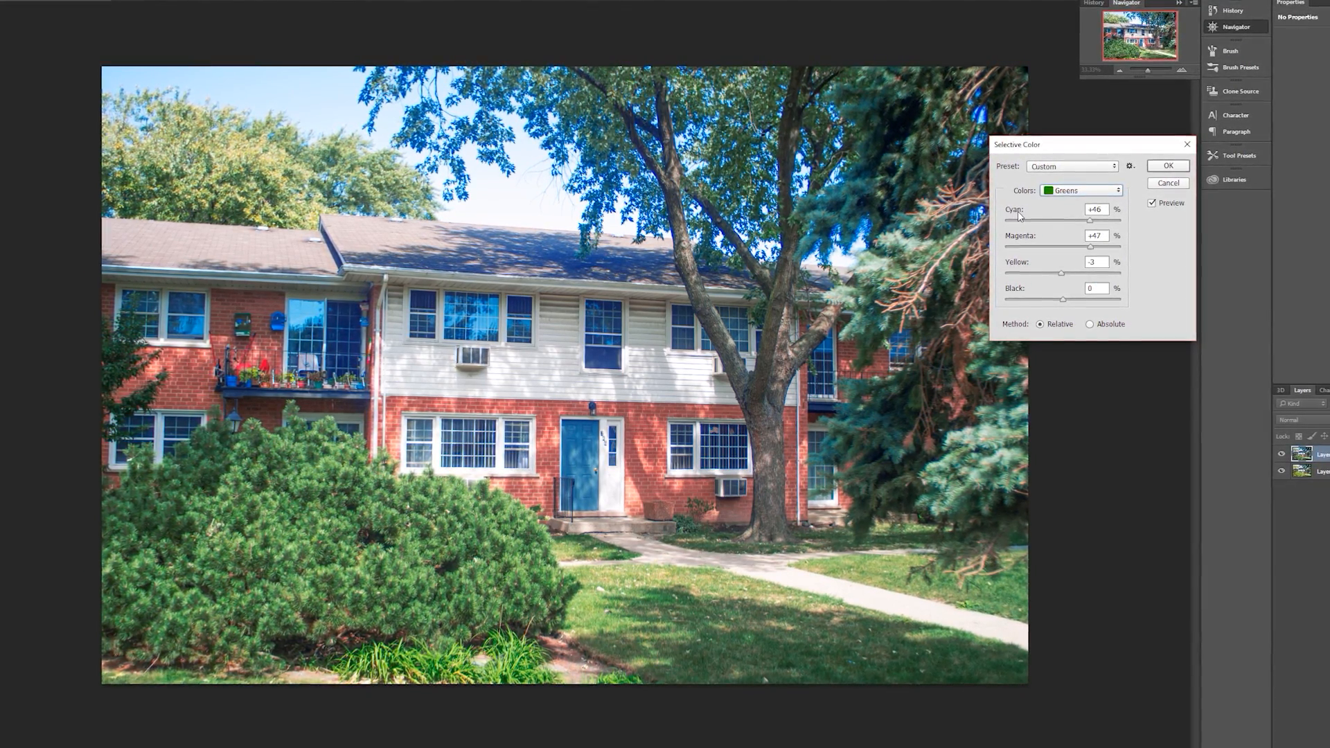
left_click(1080, 191)
left_click(1068, 238)
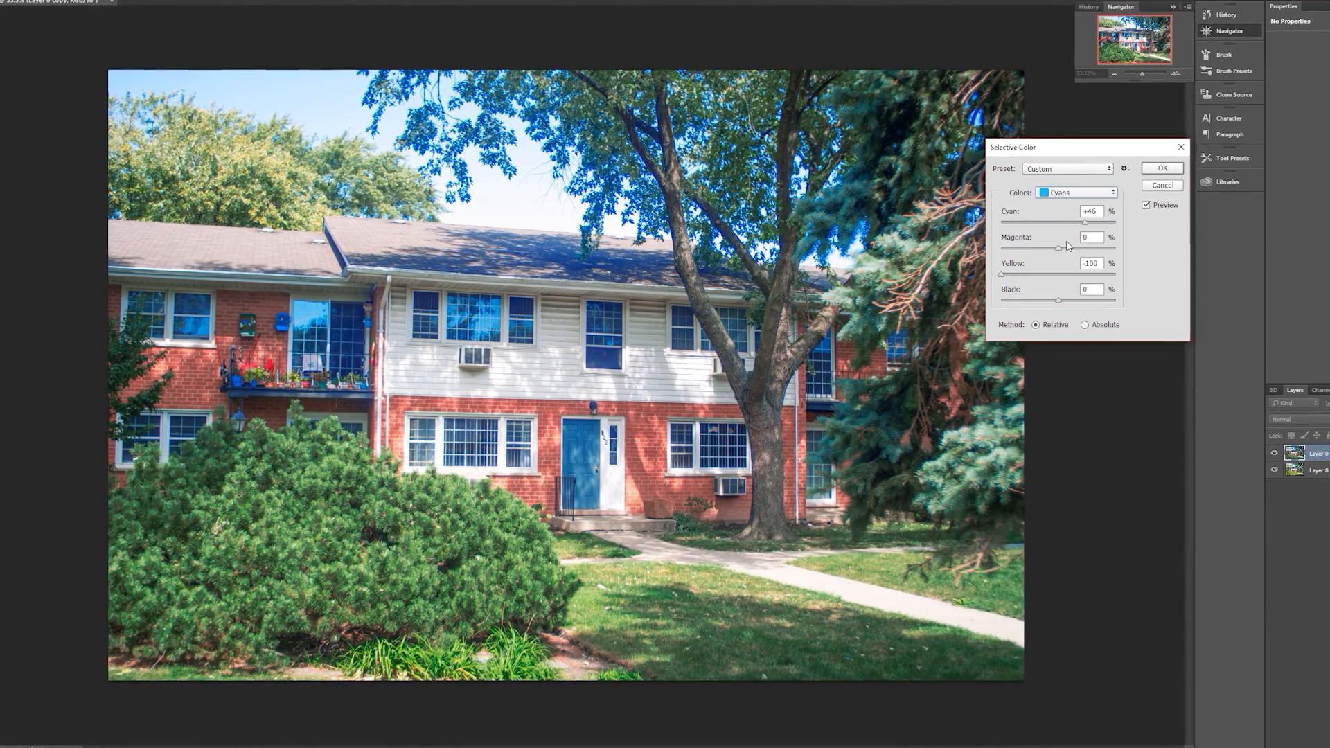
left_click(1078, 199)
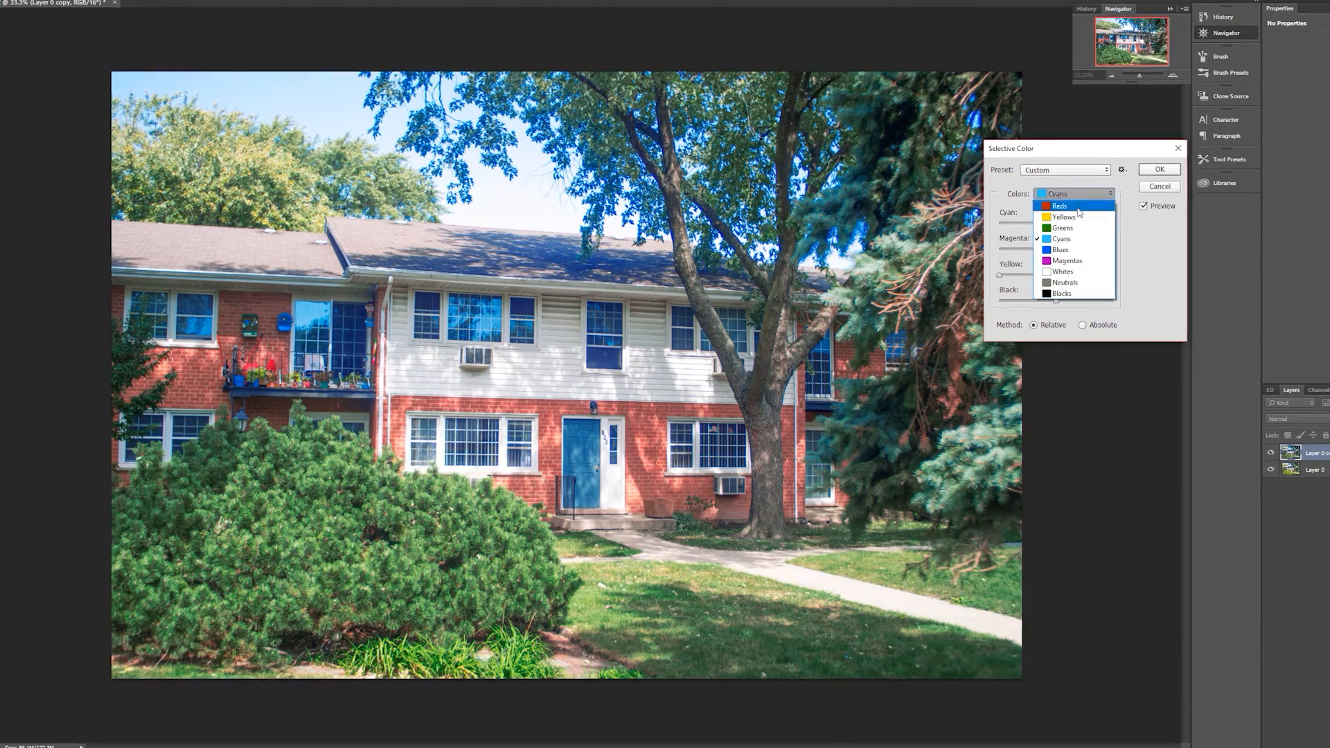
left_click(1085, 241)
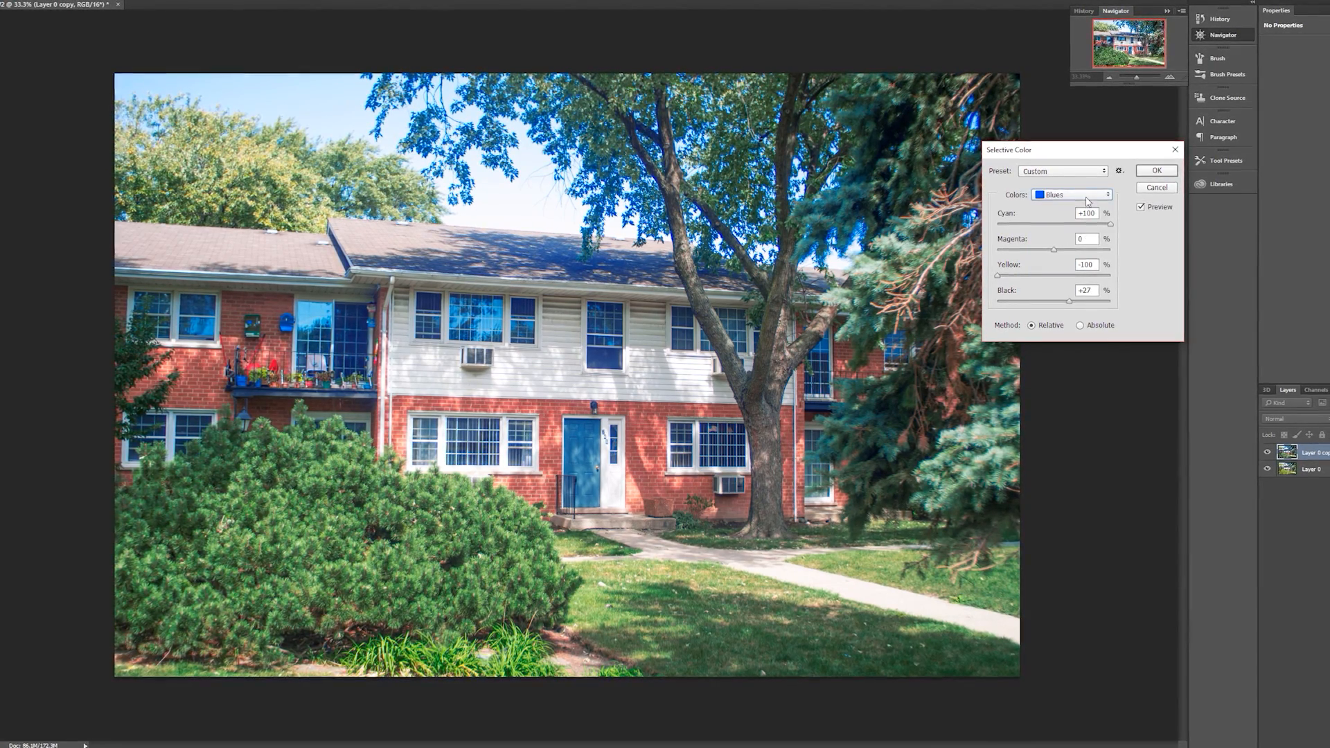
- Check the values of the Magentas, Whites, Neutrals and Blacks, and apply the Selective Color adjustment
left_click(1075, 194)
left_click(1070, 256)
left_click(1076, 193)
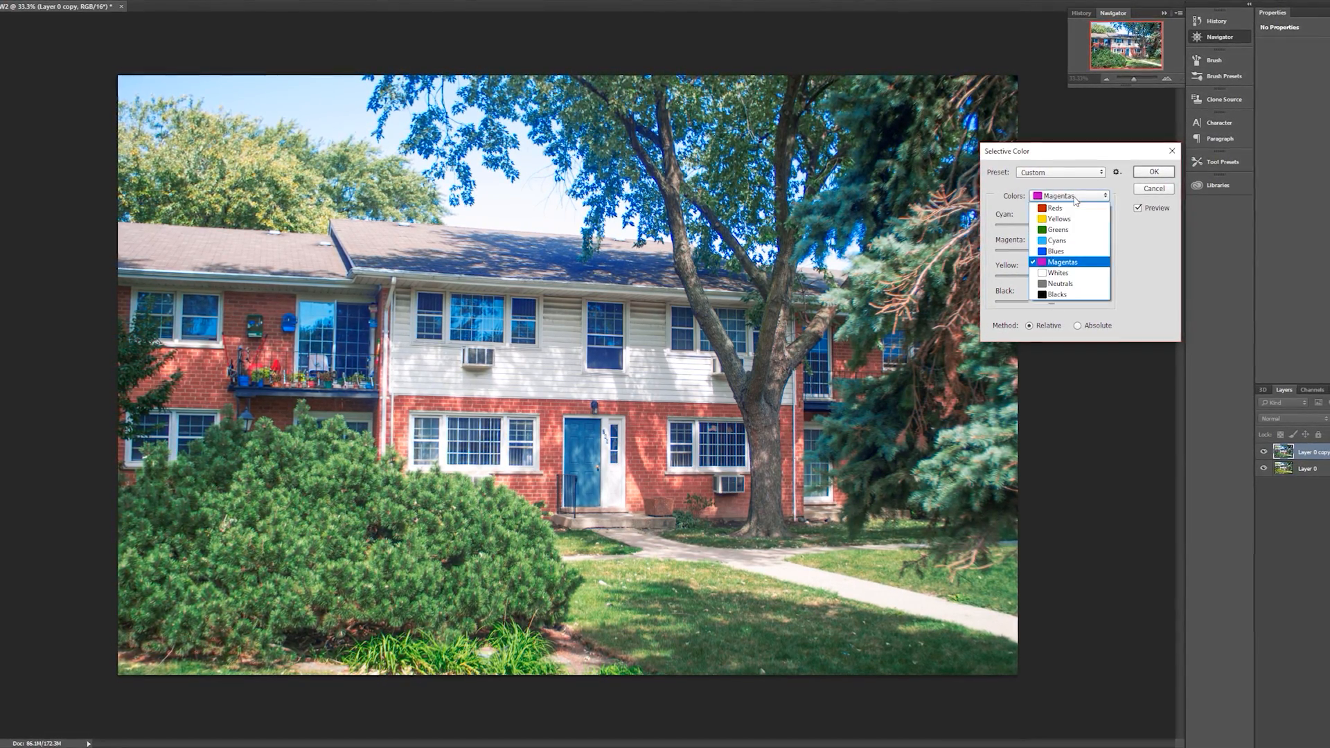
left_click(1048, 272)
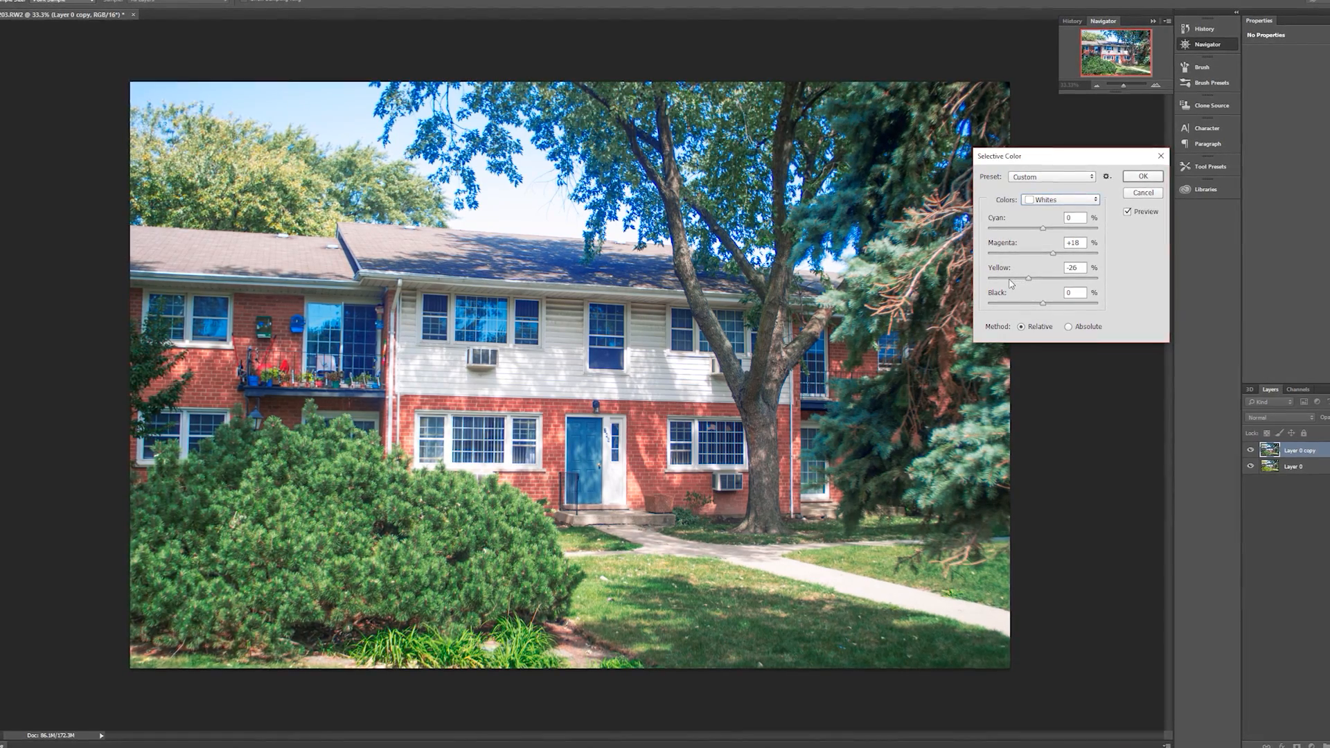
left_click(1060, 199)
left_click(1047, 291)
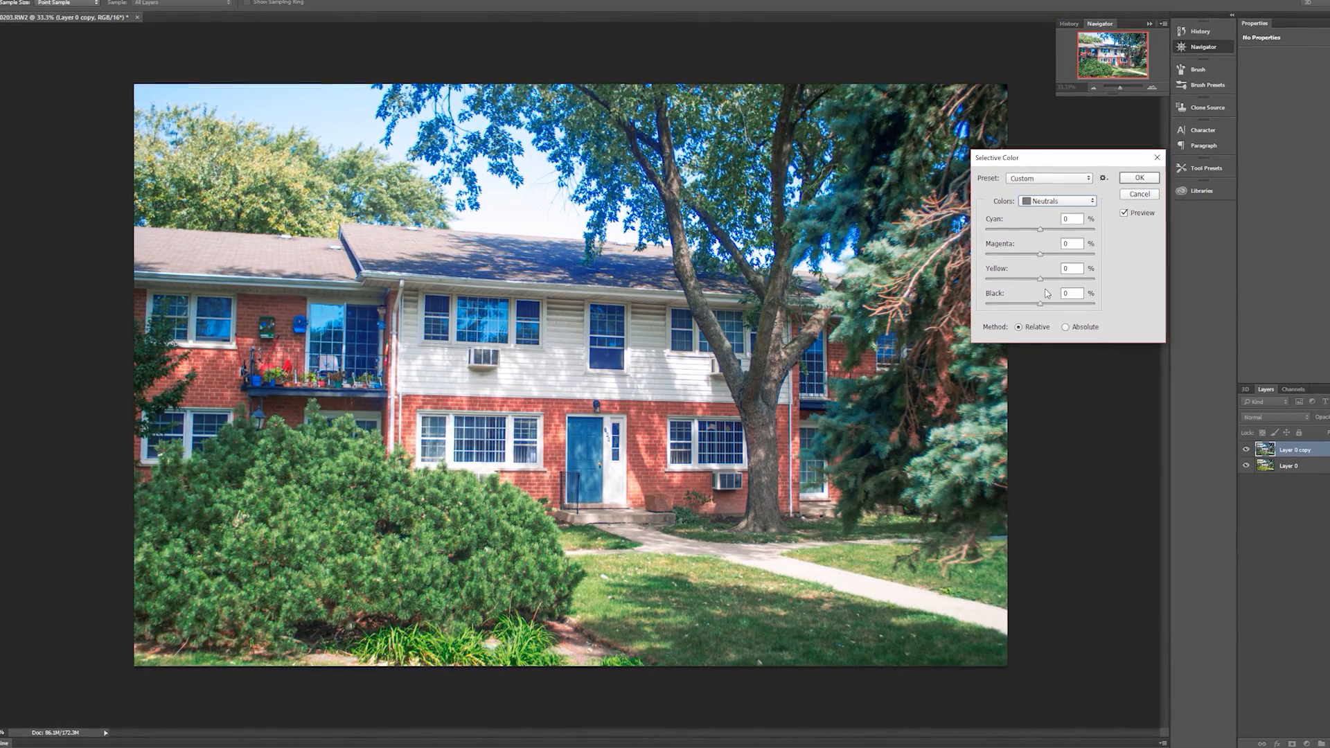
left_click(1054, 201)
left_click(1049, 295)
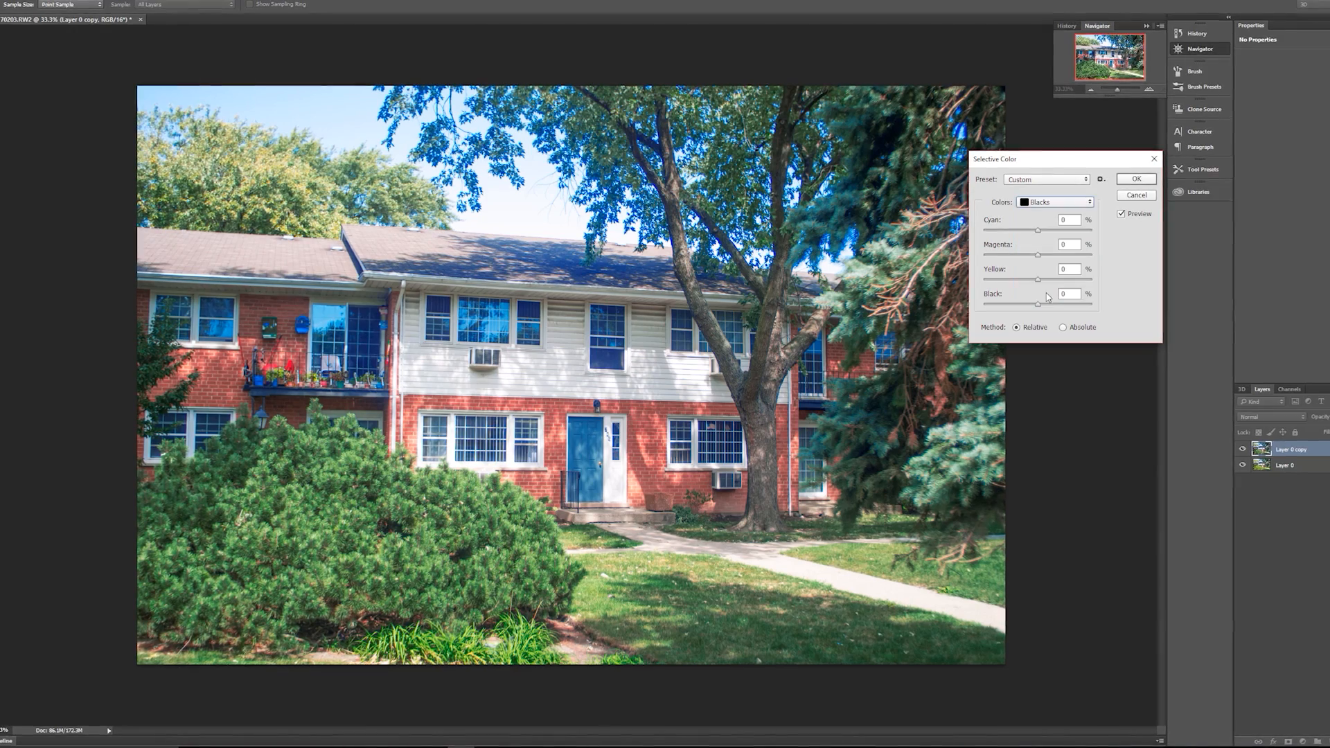
left_click(1124, 181)
key("m")
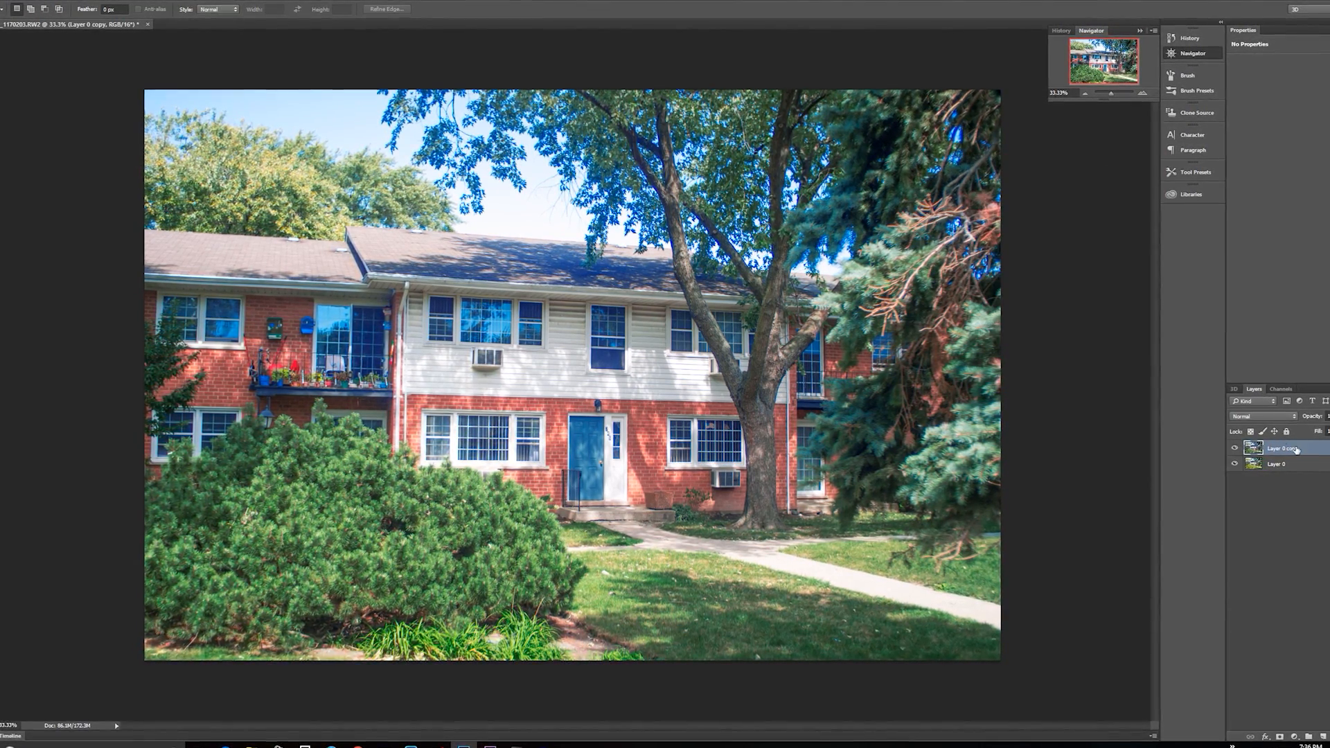
- Compare the photo before and after Selective Color by repeatedly hiding and showing Layer 0 copy, leaving it visible
left_click(1228, 448)
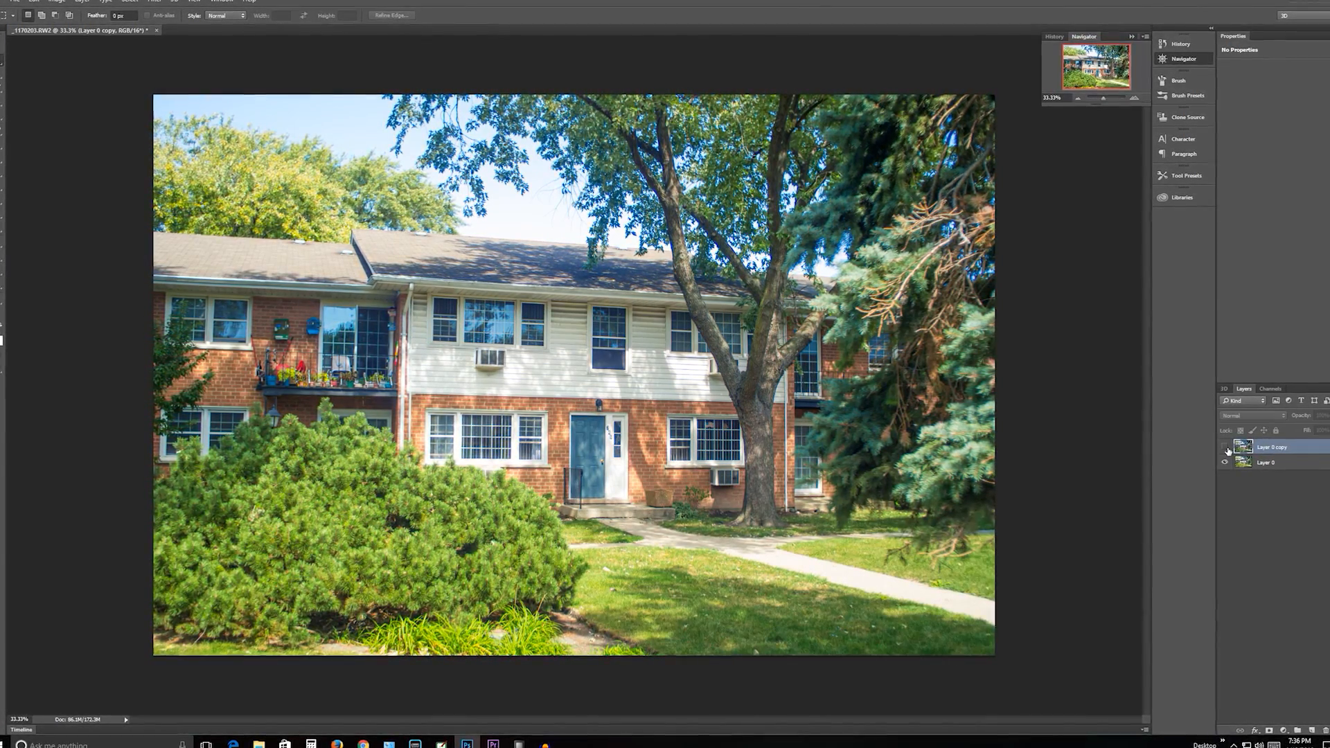
left_click(1228, 448)
left_click(1228, 448)
left_click(1224, 448)
left_click(1224, 448)
left_click(1223, 449)
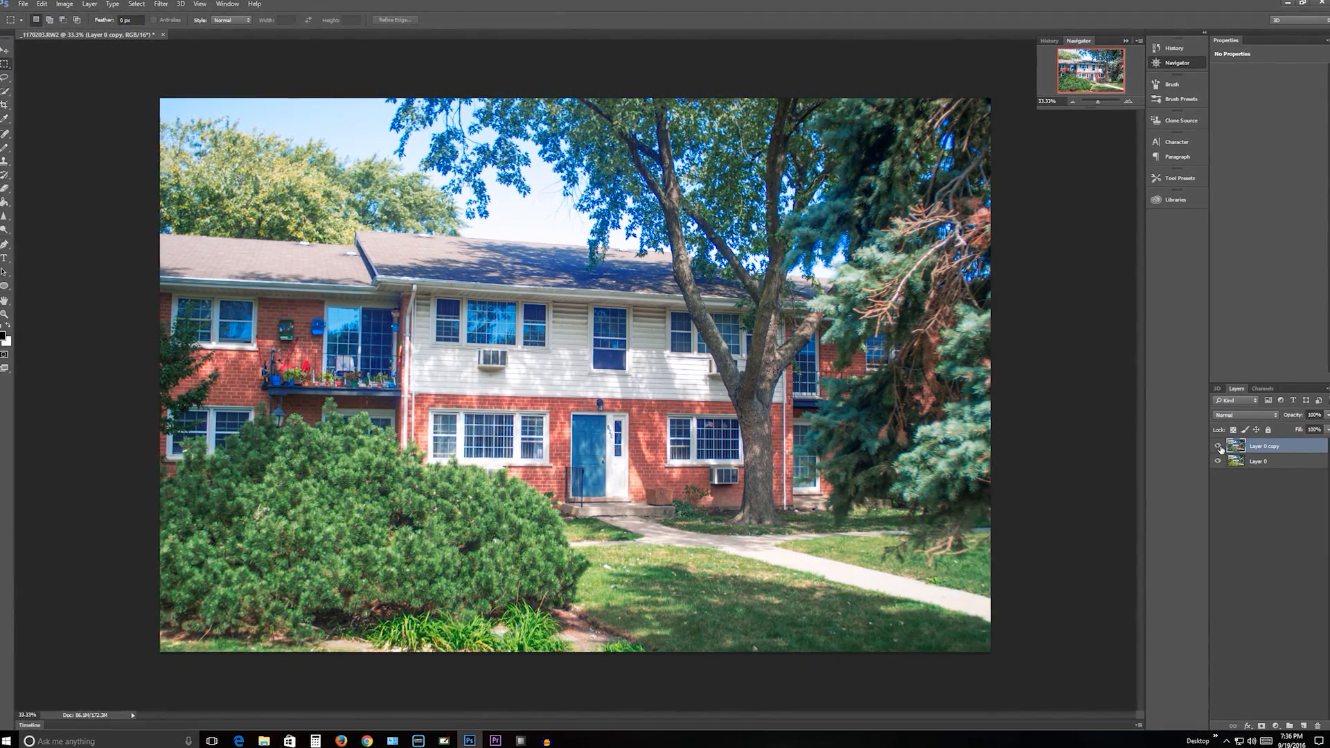
left_click(1221, 448)
left_click(1220, 448)
left_click(1218, 448)
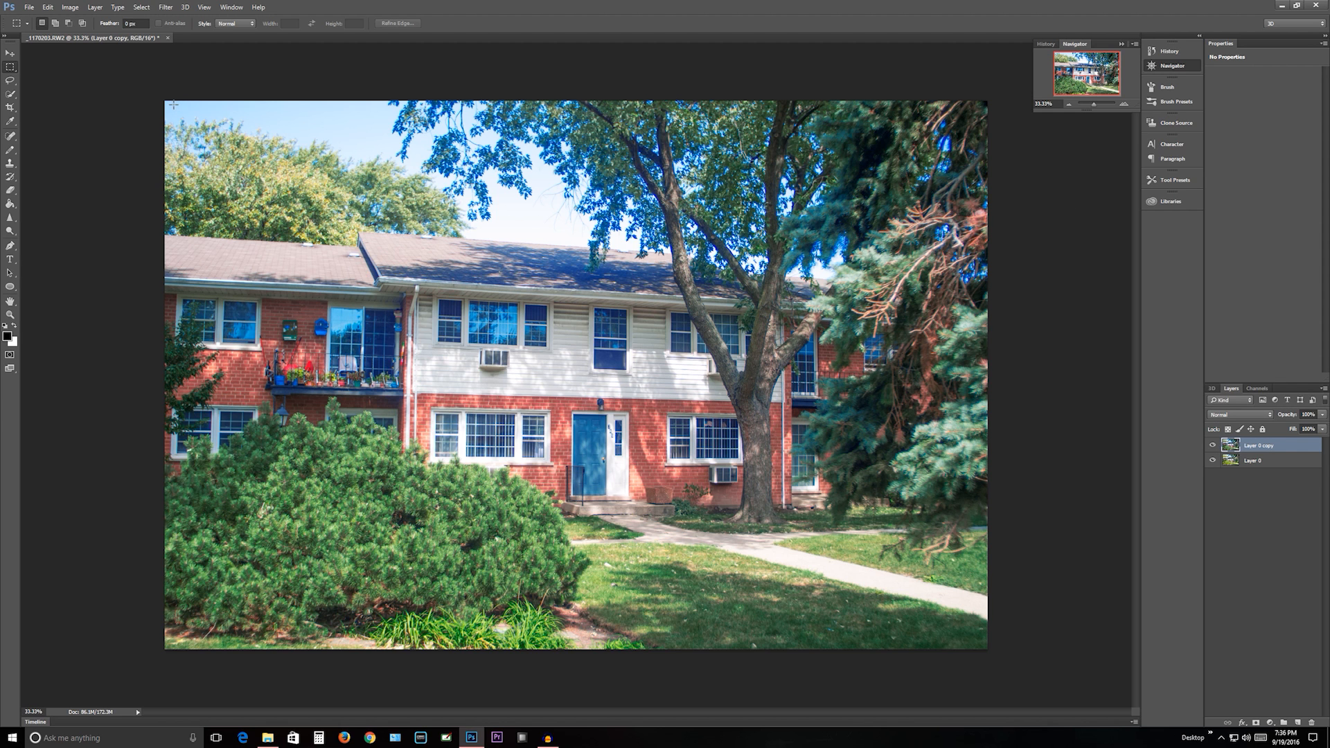
- Duplicate Layer 0 copy within the same document, keeping the suggested name
right_click(1267, 447)
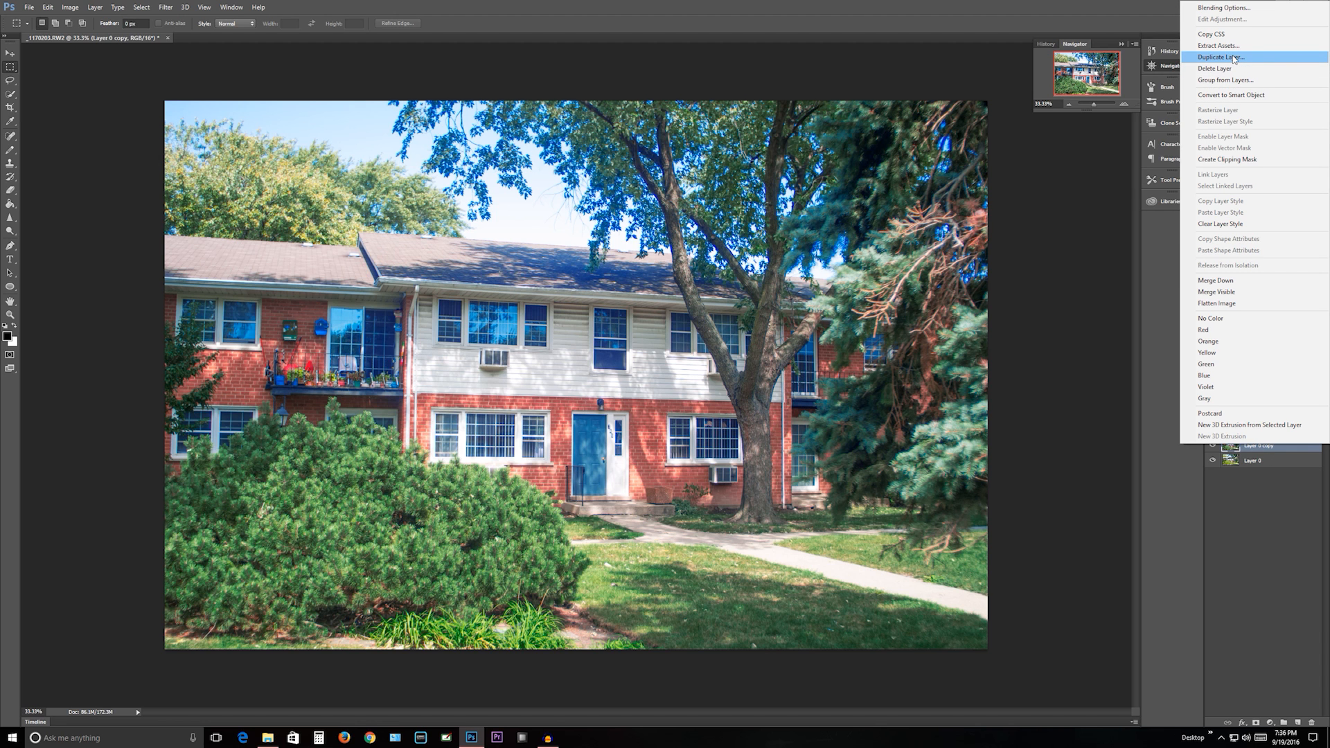
left_click(1233, 60)
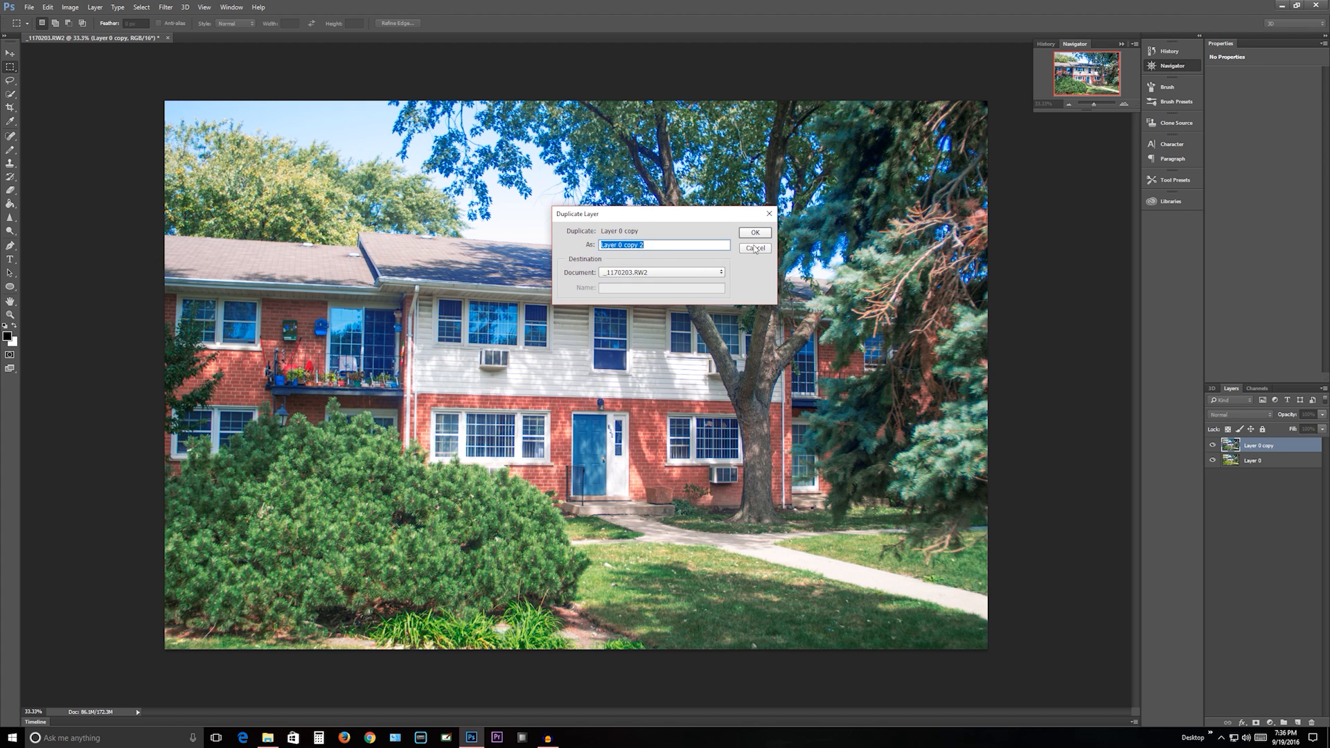
left_click(755, 233)
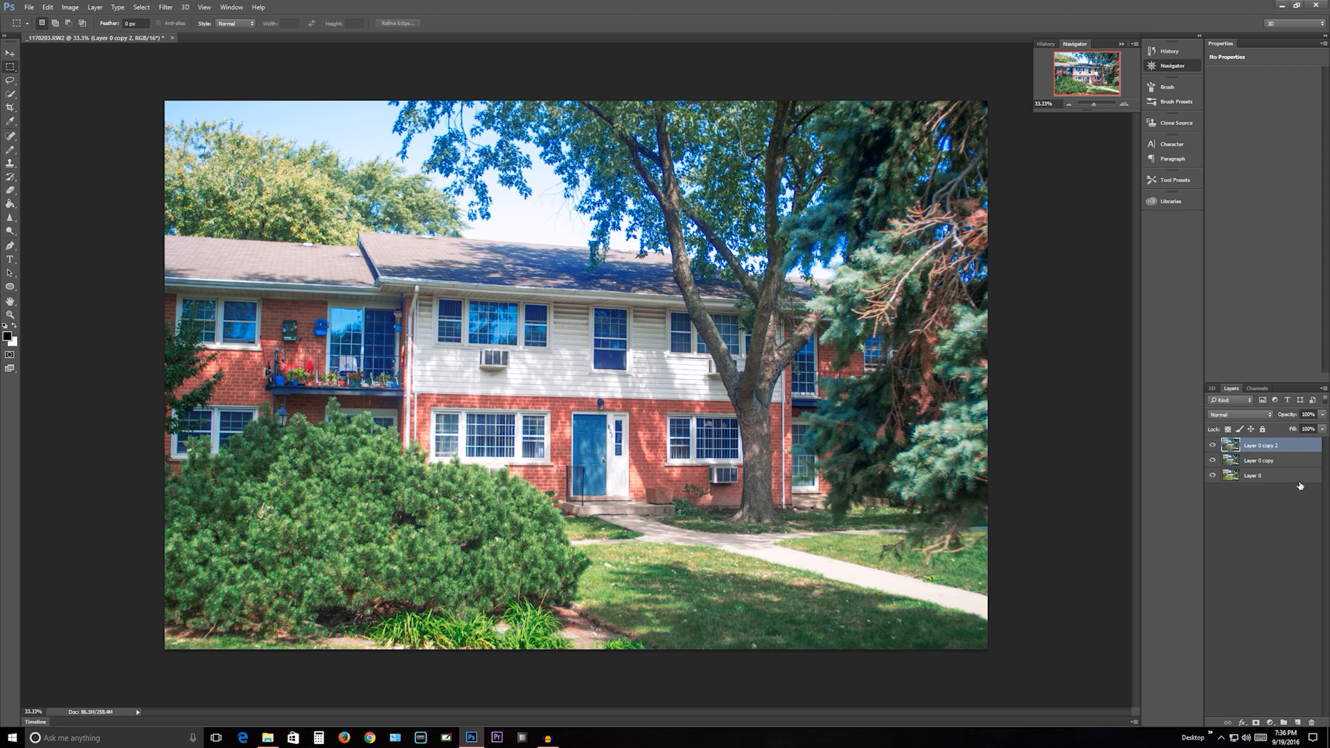
right_click(1253, 448)
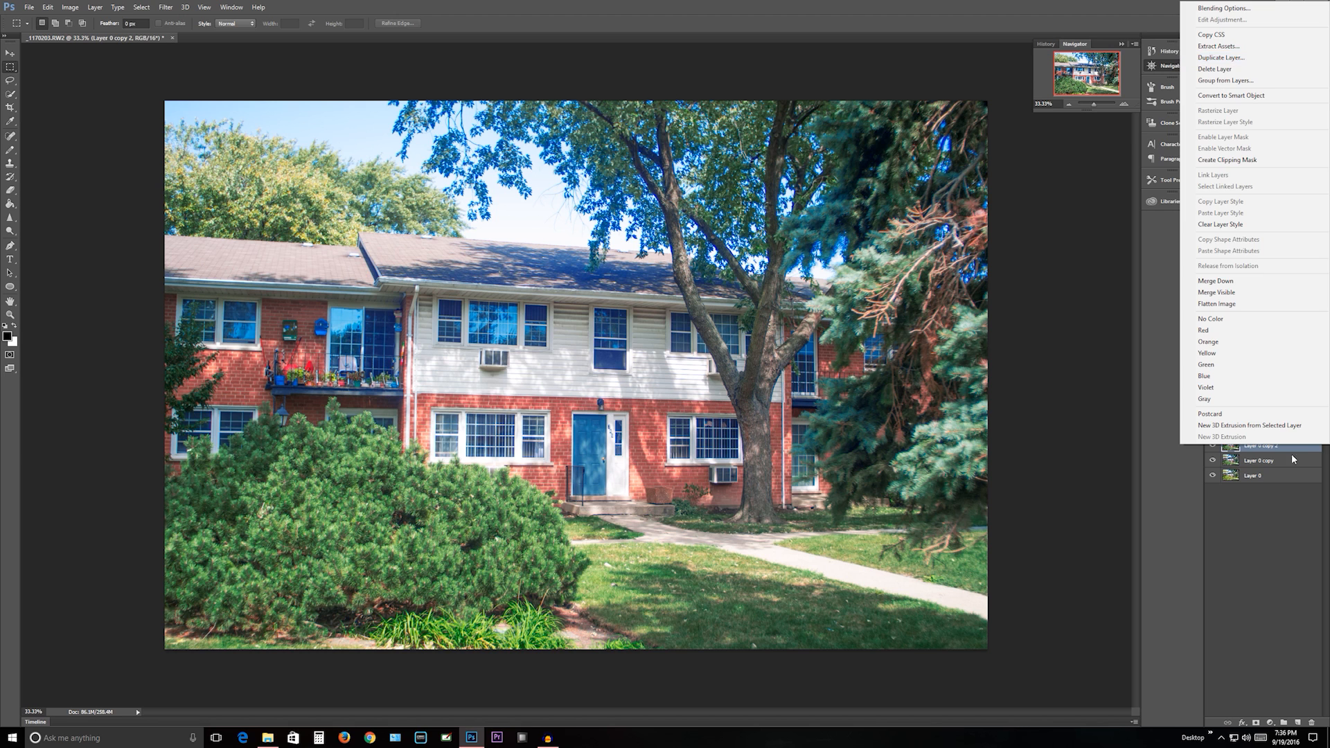
left_click(1290, 493)
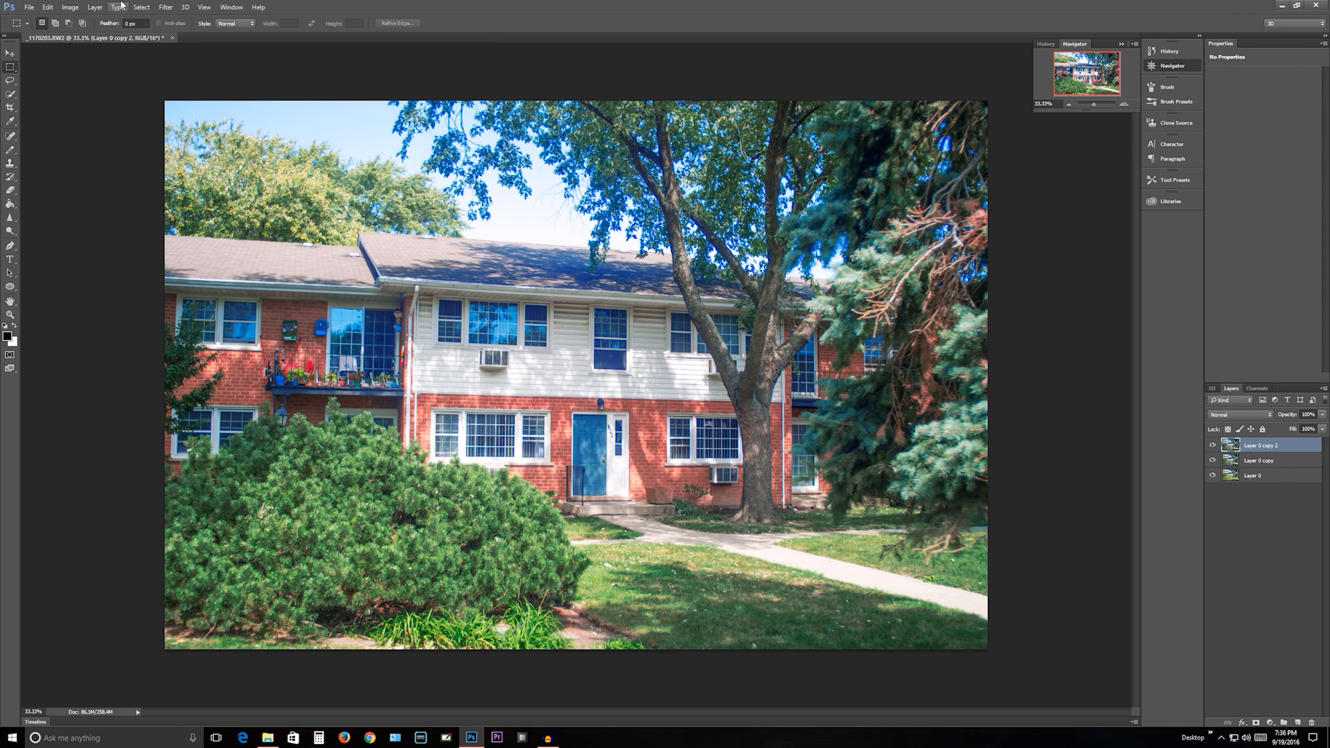
- Open the Topaz Adjust 5 filter from Topaz Labs on the newly duplicated layer
left_click(160, 8)
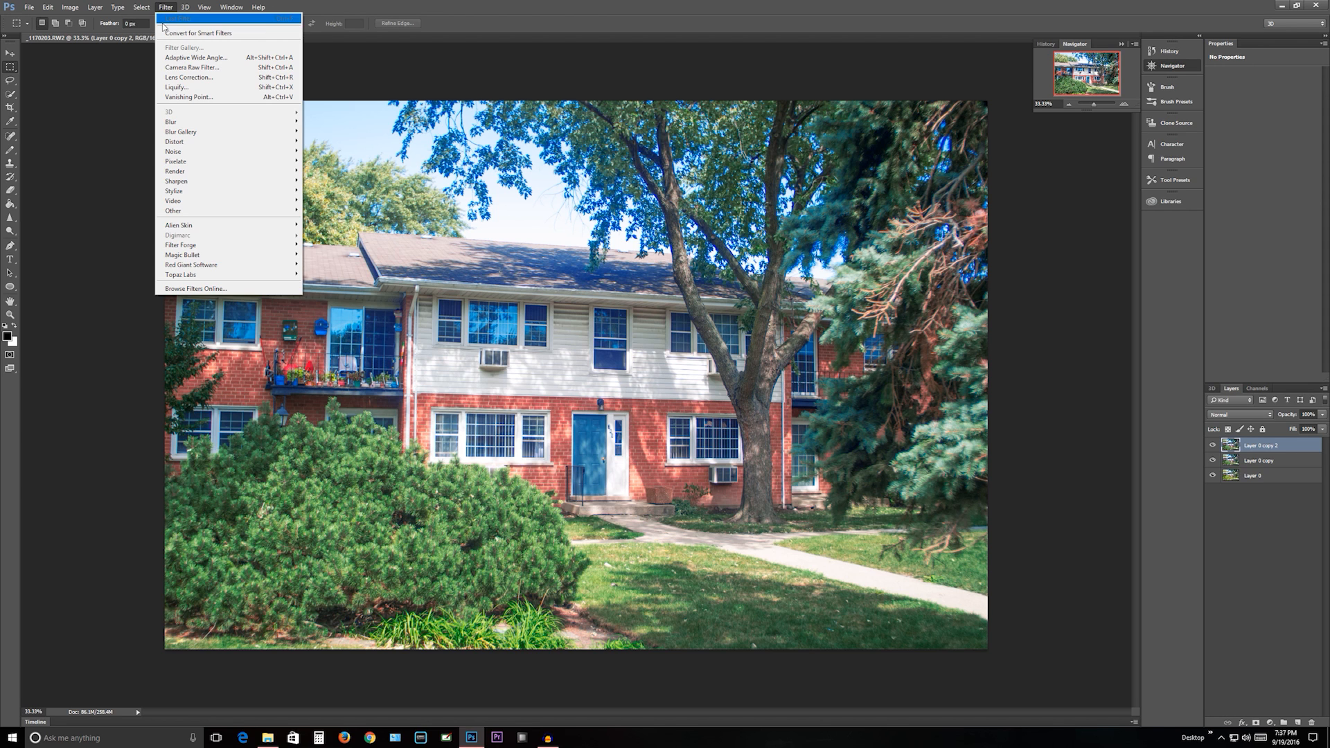
mouse_move(205, 172)
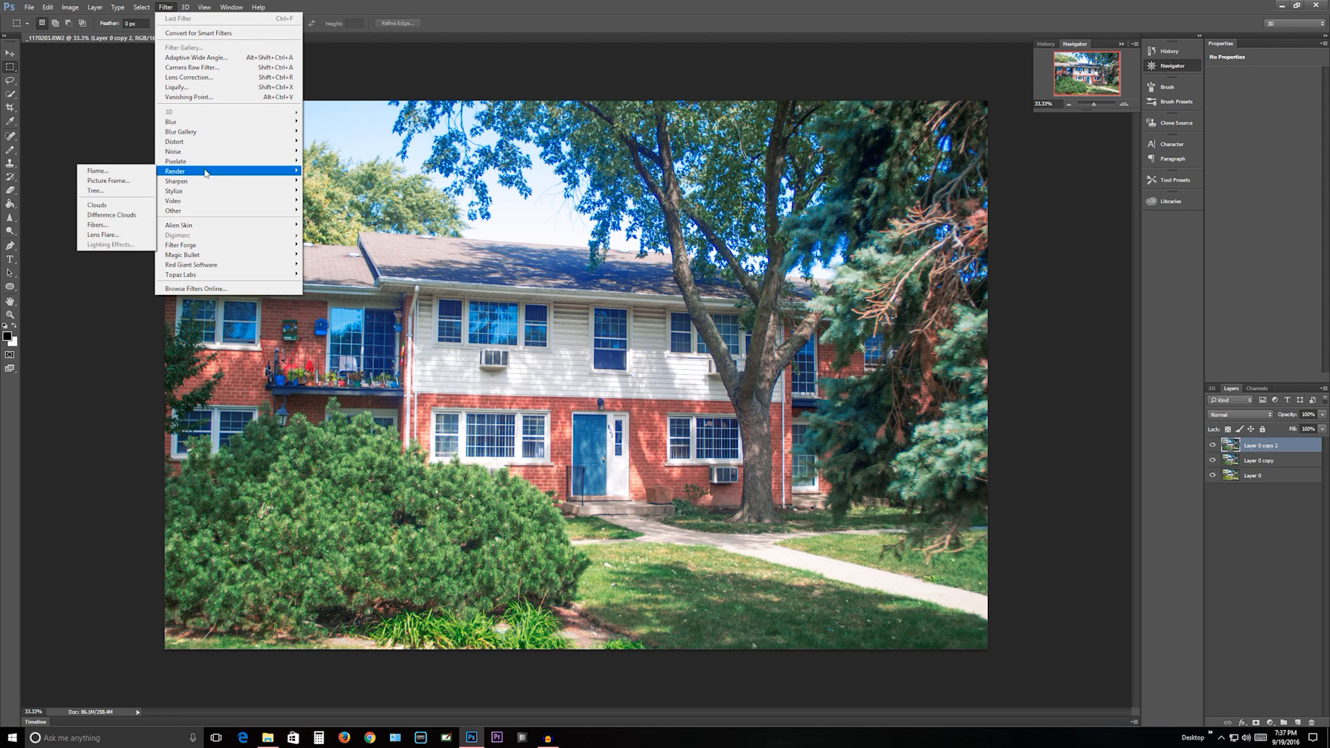
mouse_move(212, 199)
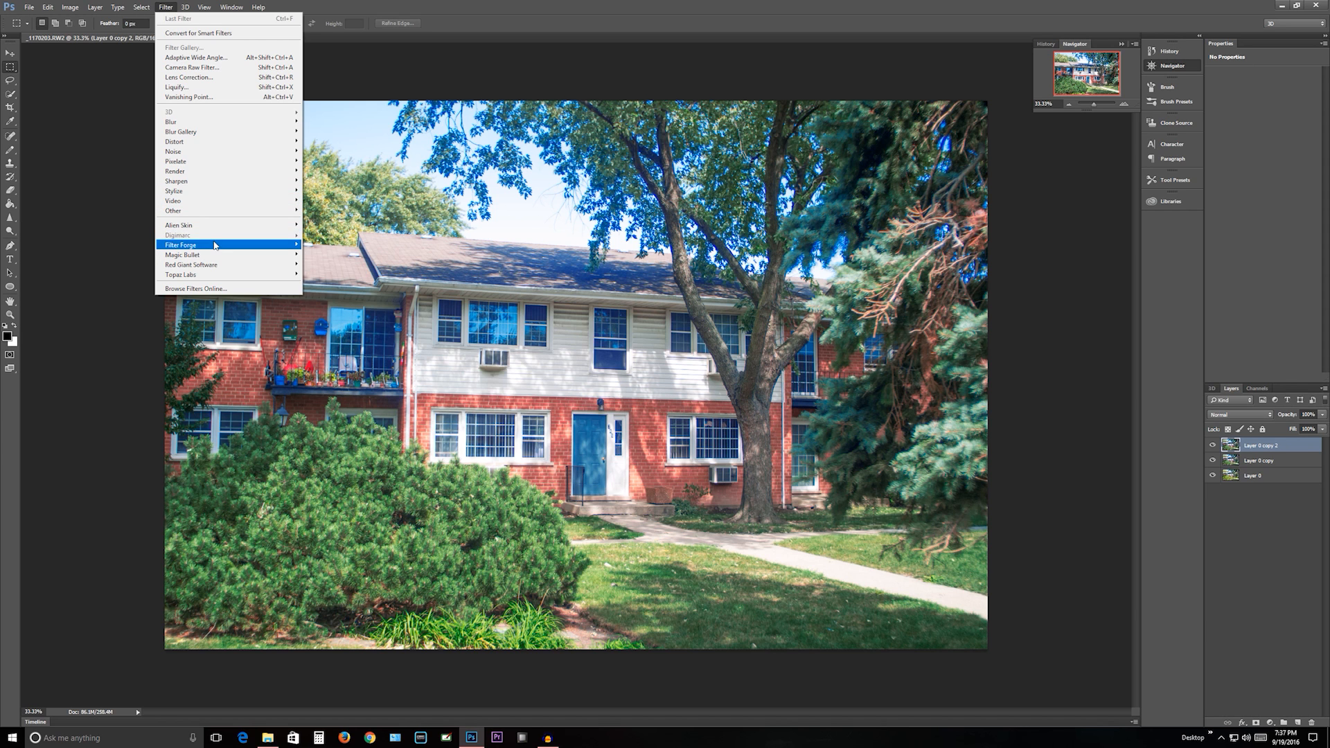
mouse_move(210, 278)
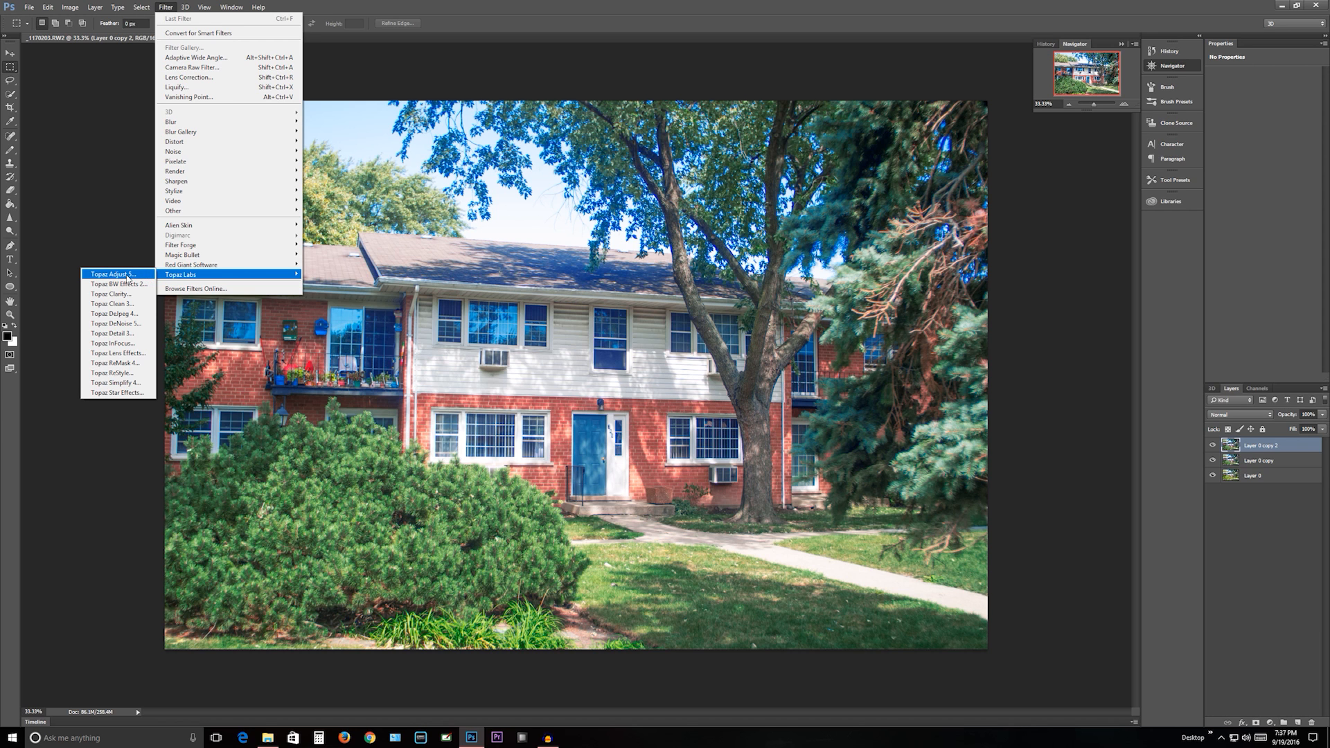
left_click(127, 275)
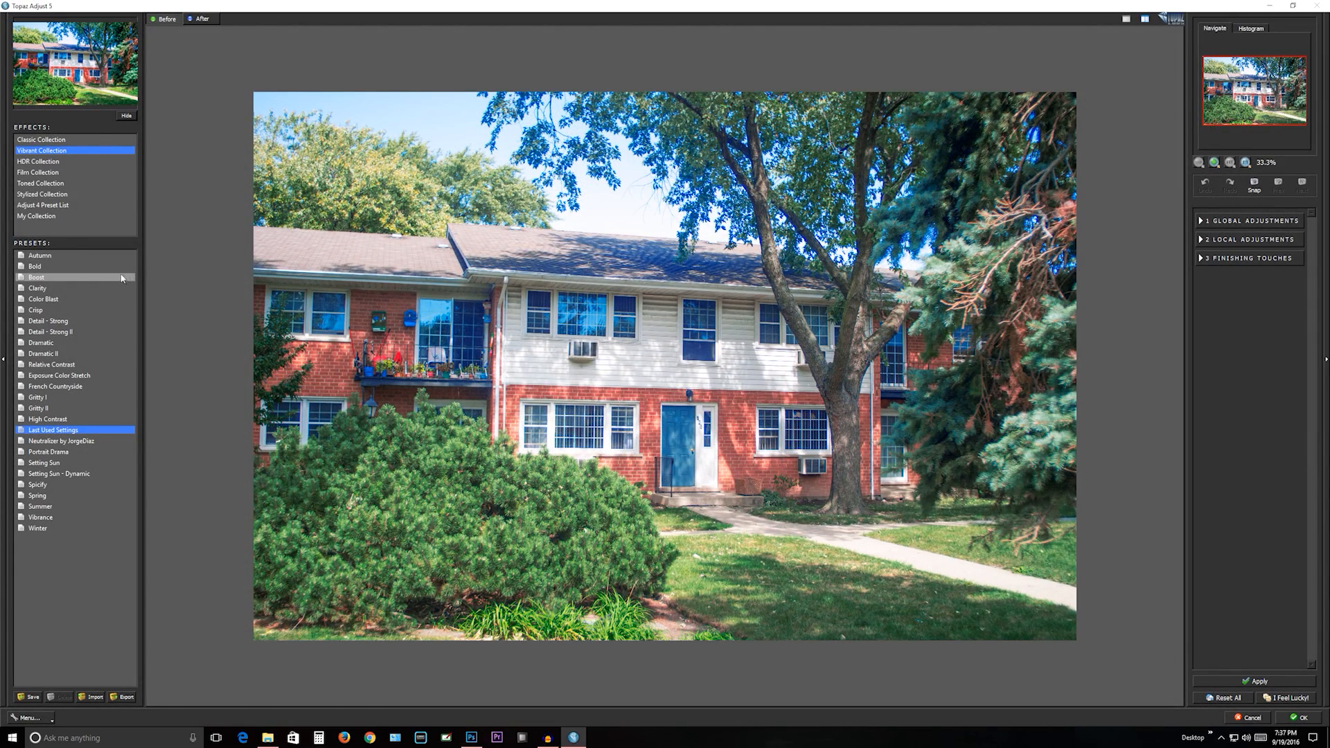
- Preview the Classic, HDR and Film effect collections on the photo, and return to the Vibrant Collection
left_click(27, 141)
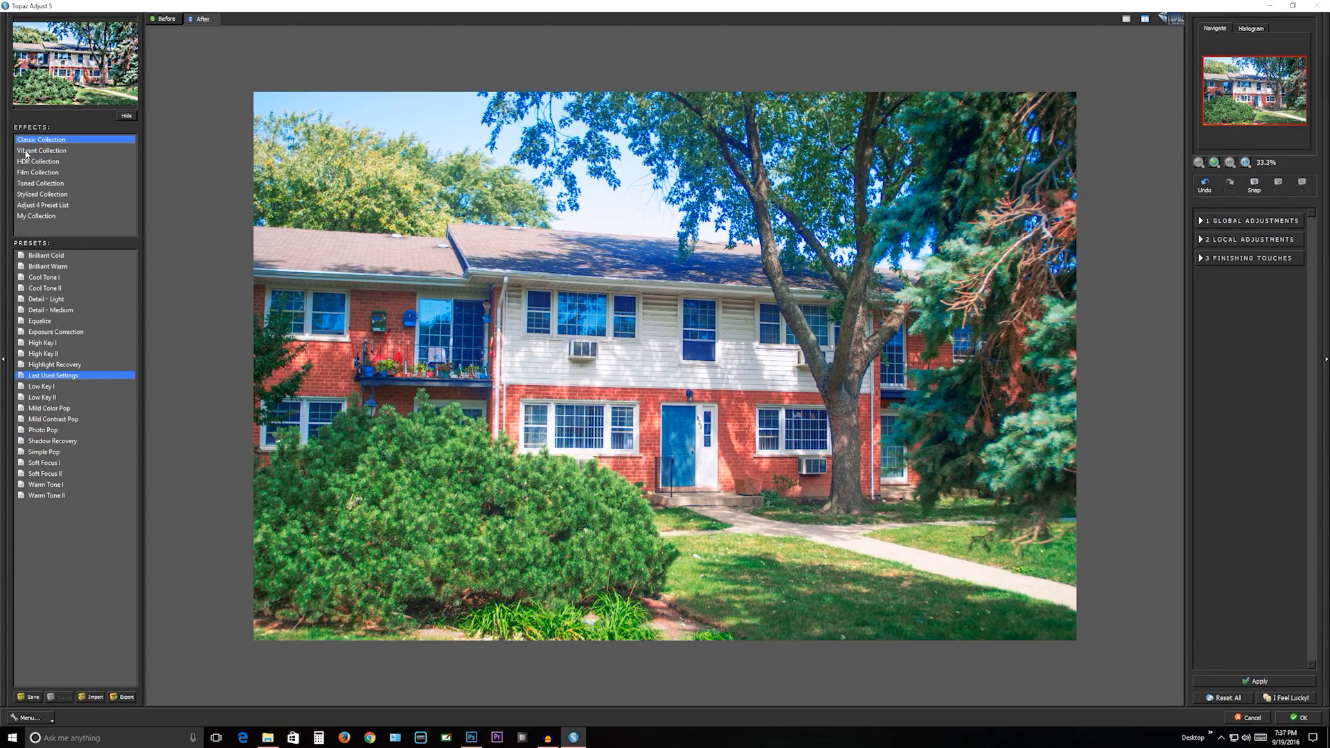
left_click(27, 151)
left_click(28, 162)
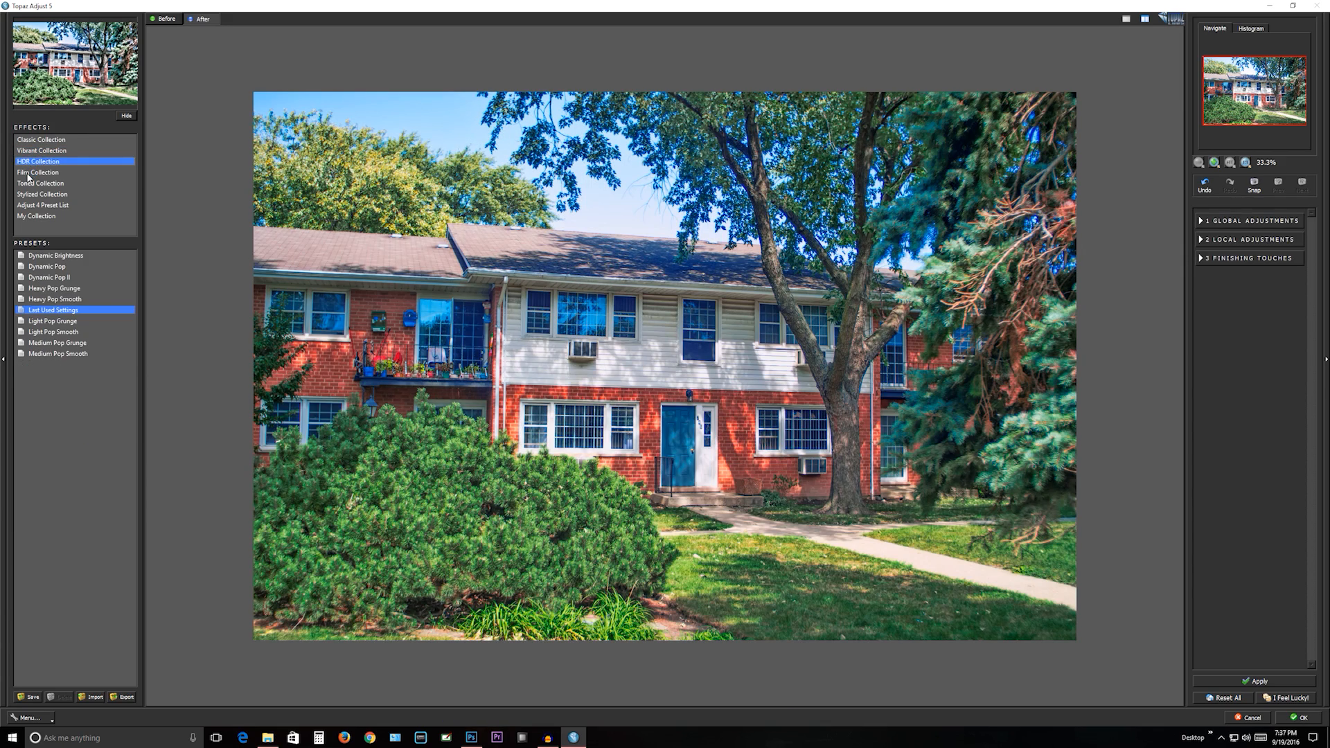
left_click(28, 173)
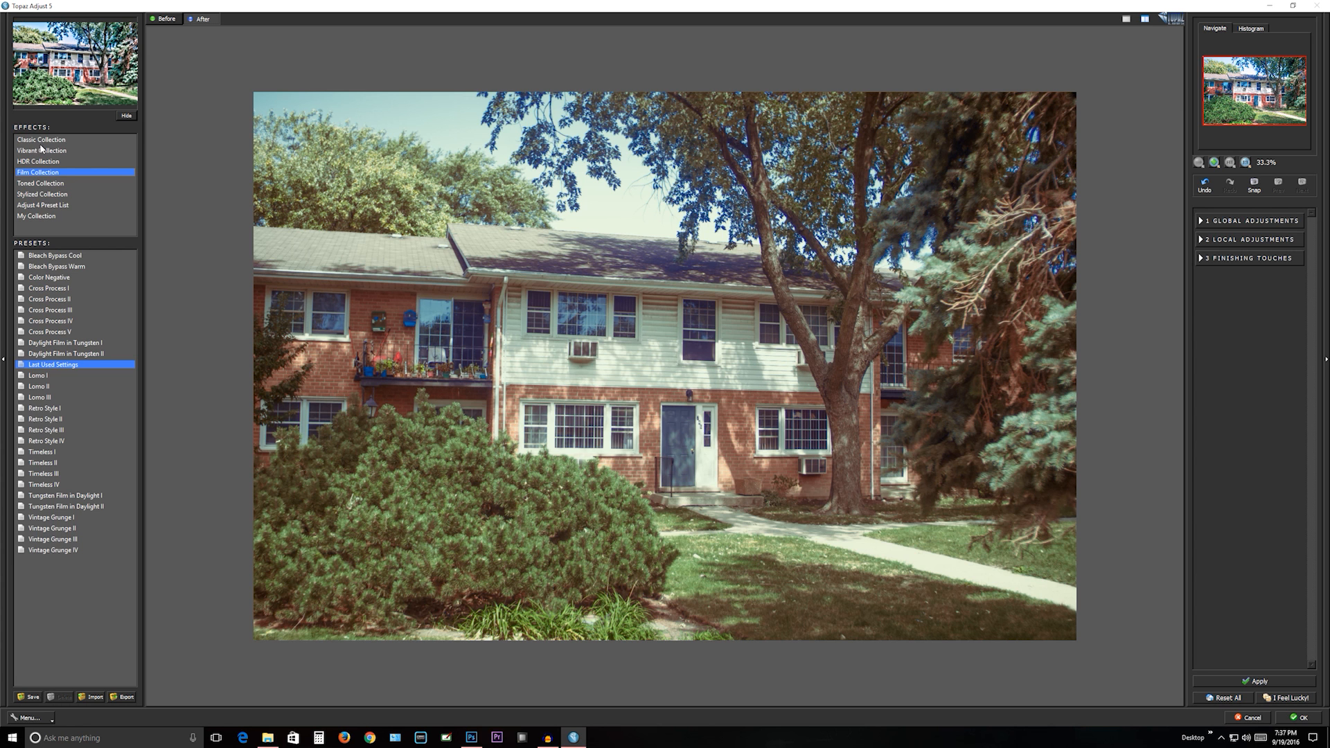
left_click(42, 141)
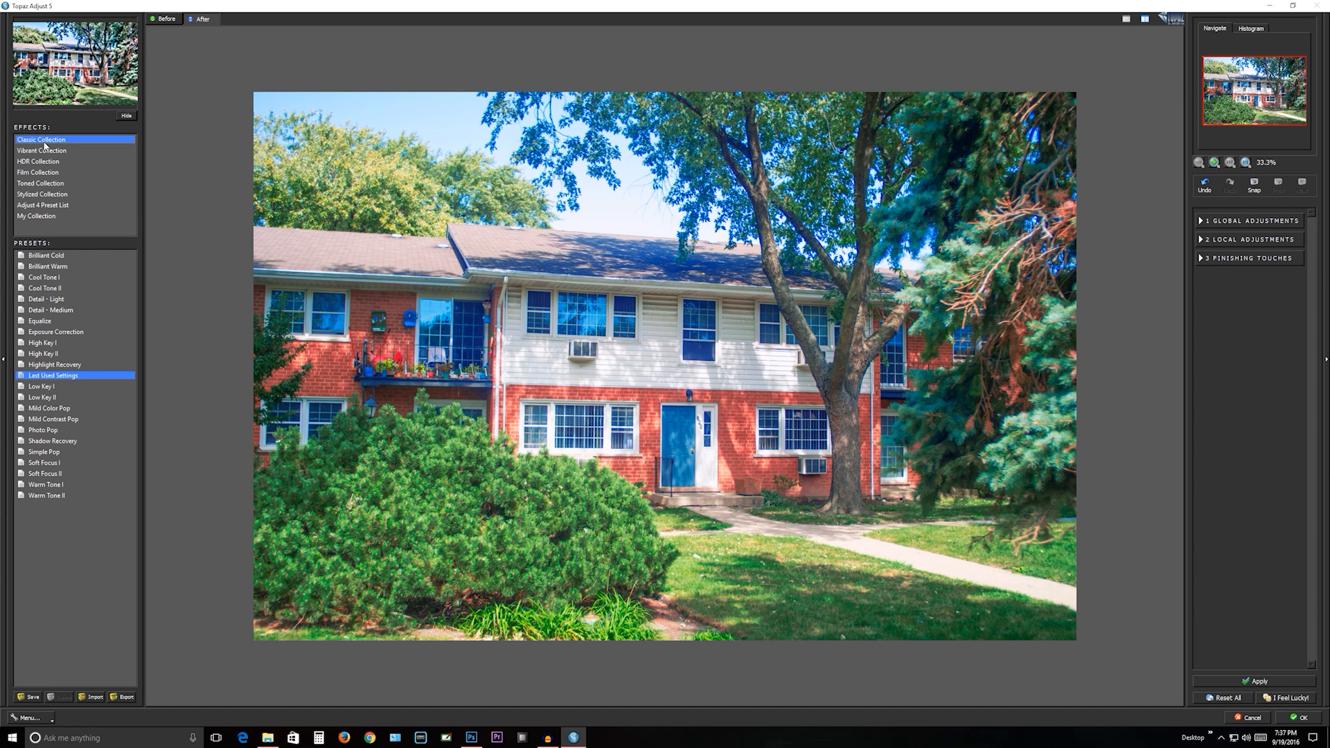
left_click(43, 152)
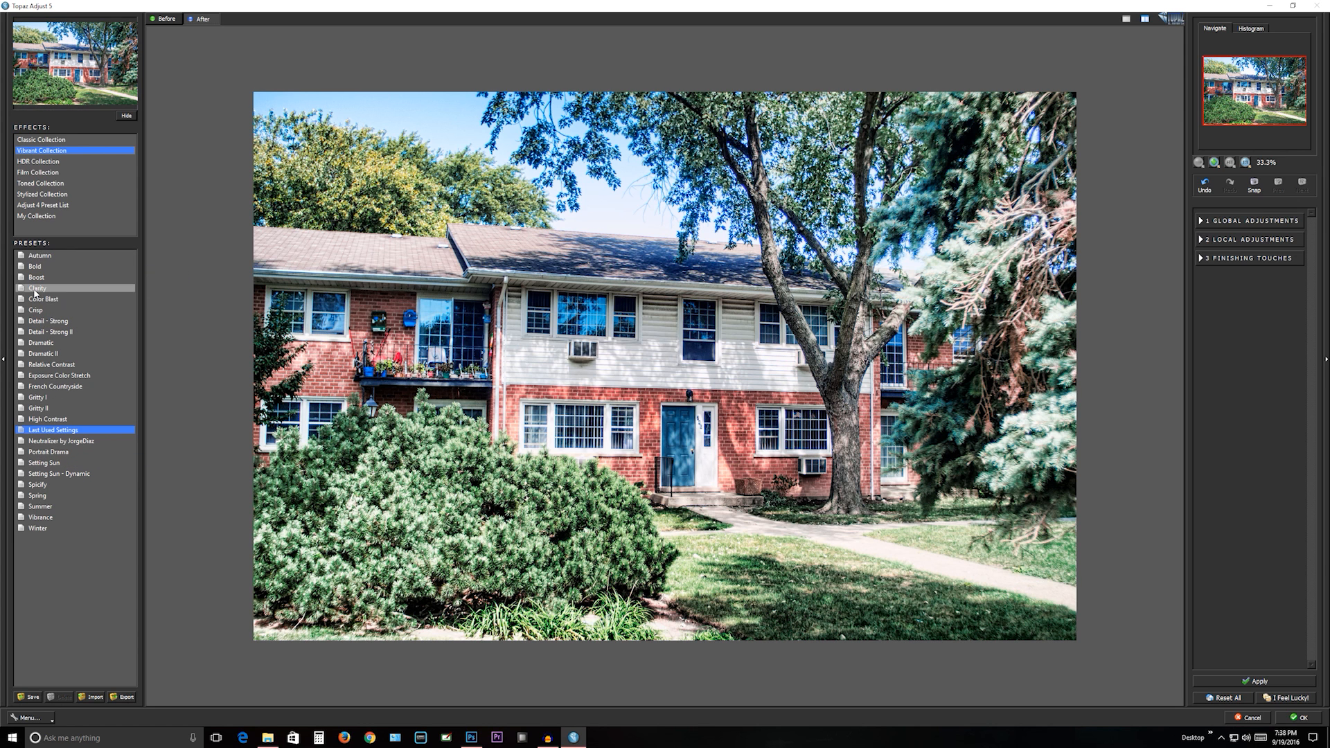
- Preview the Autumn, Bold, Boost and Clarity presets of the Vibrant Collection on the photo
left_click(31, 257)
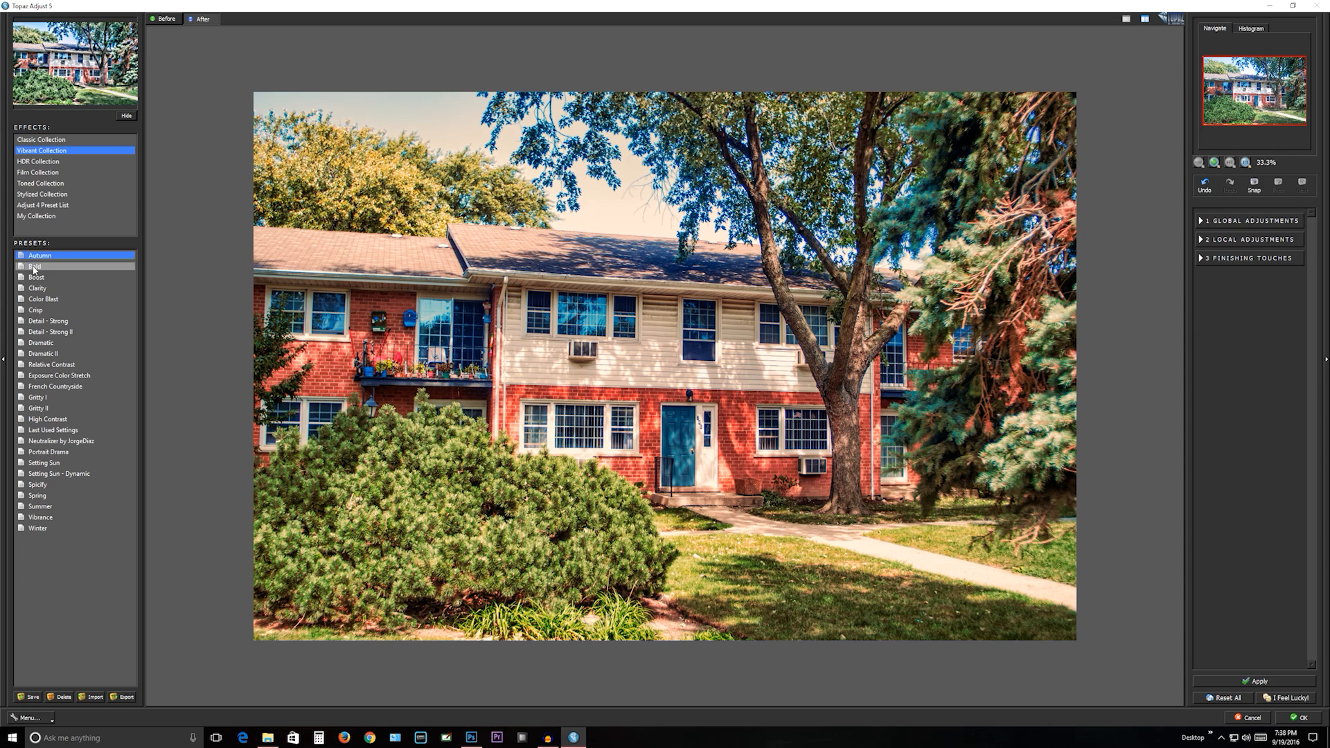
left_click(34, 267)
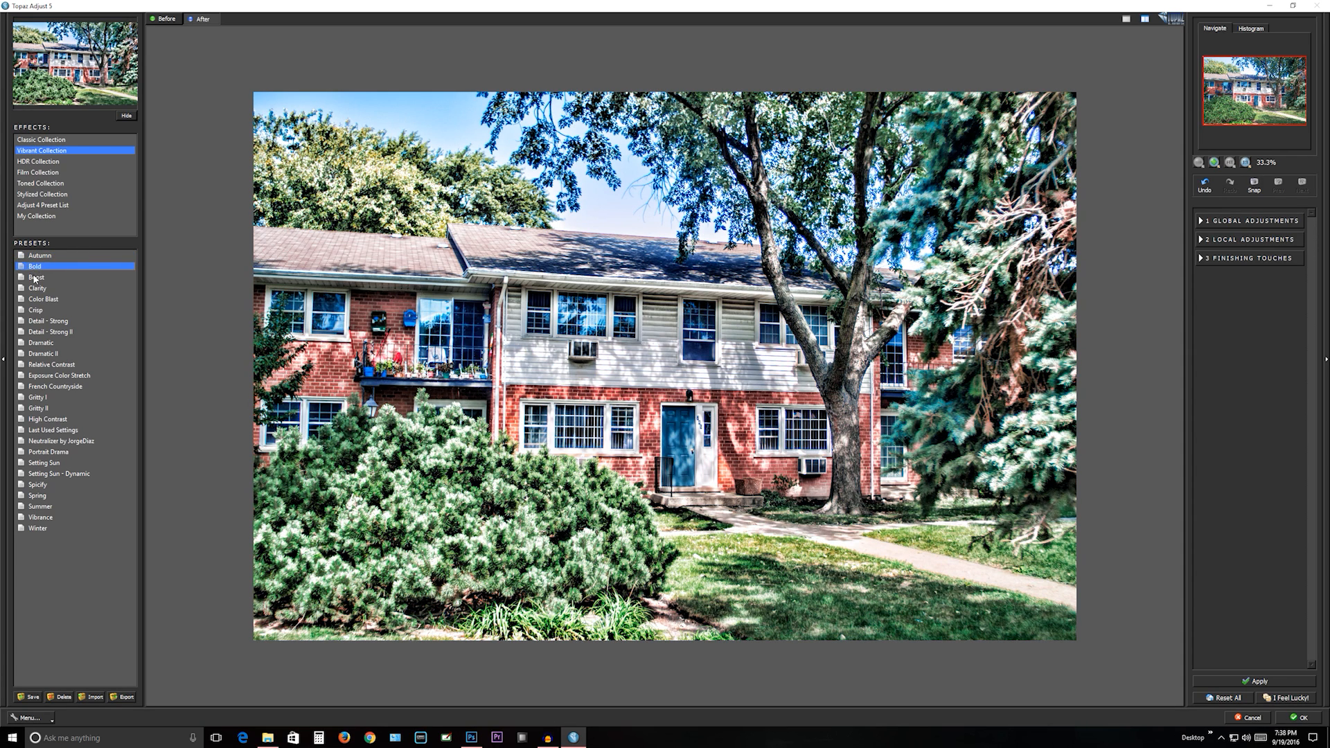
left_click(34, 278)
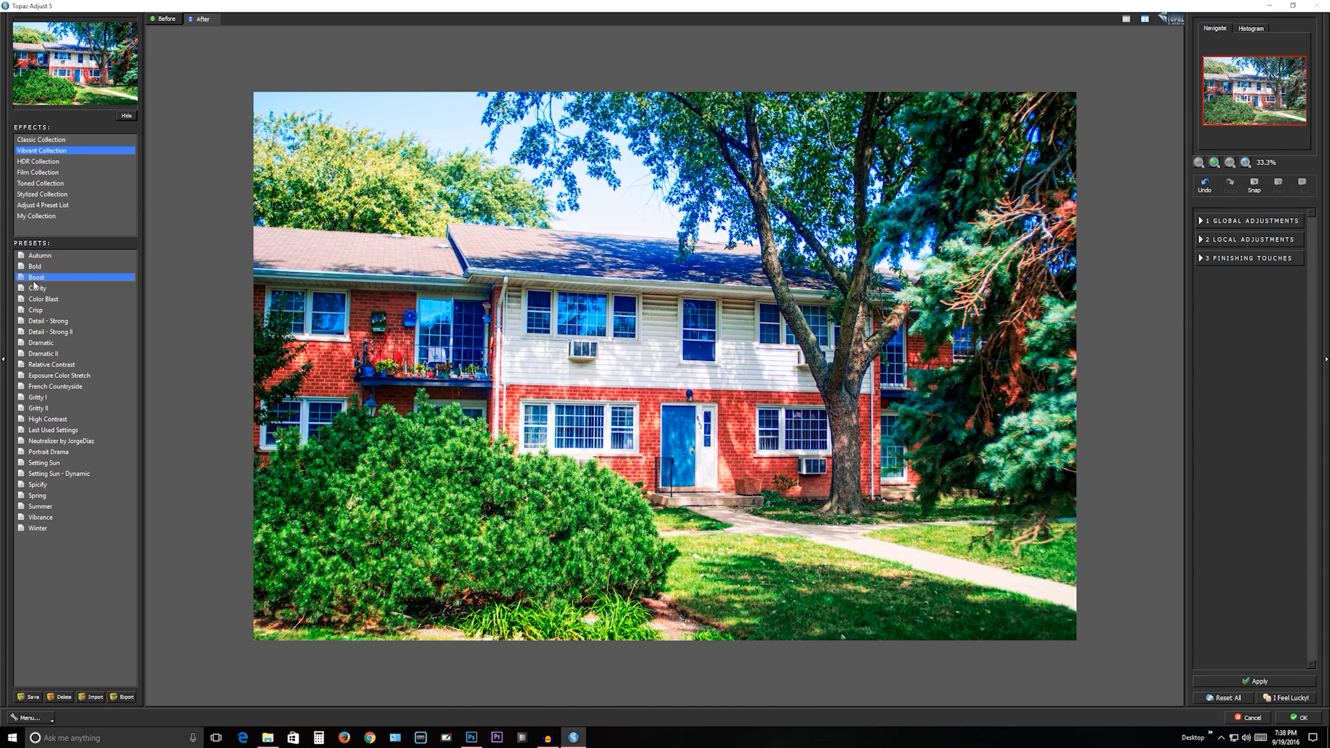
left_click(37, 289)
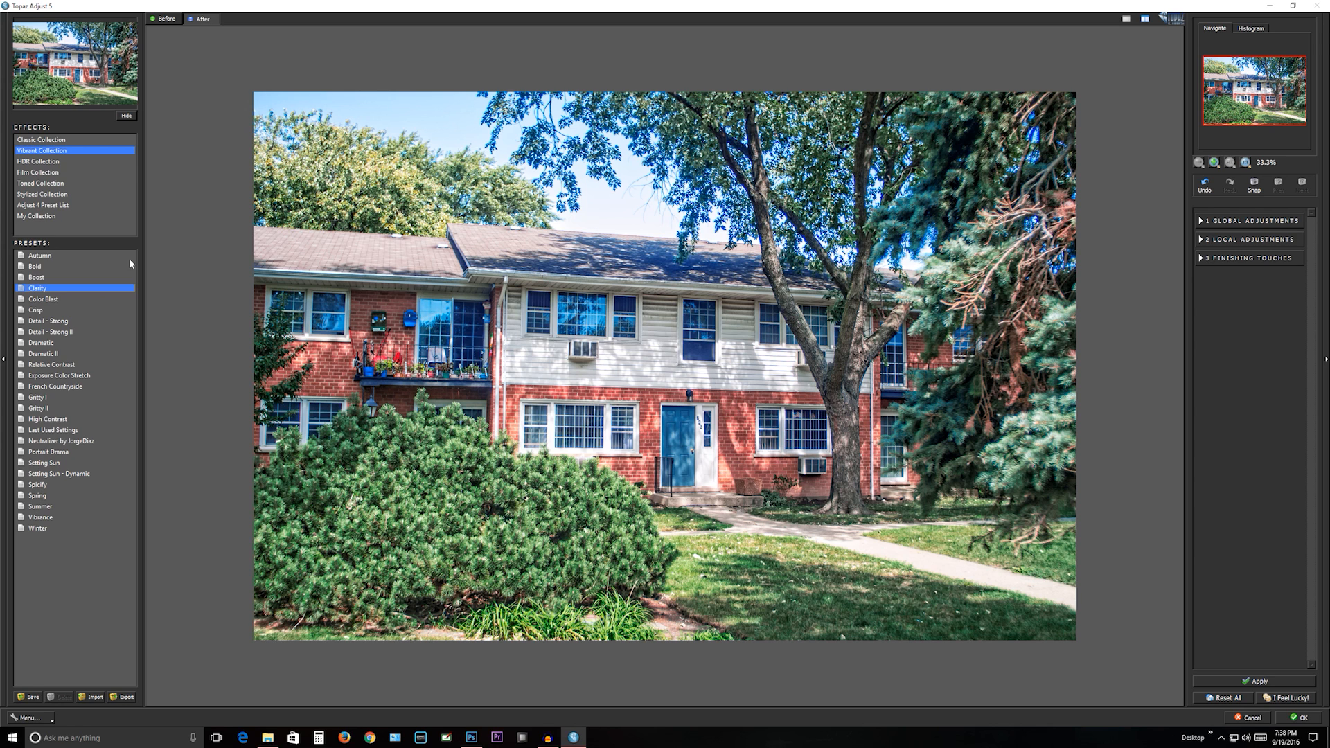
- Compare the photo before and after the Clarity preset by repeatedly switching between the two views, ending on the after view
left_click(162, 19)
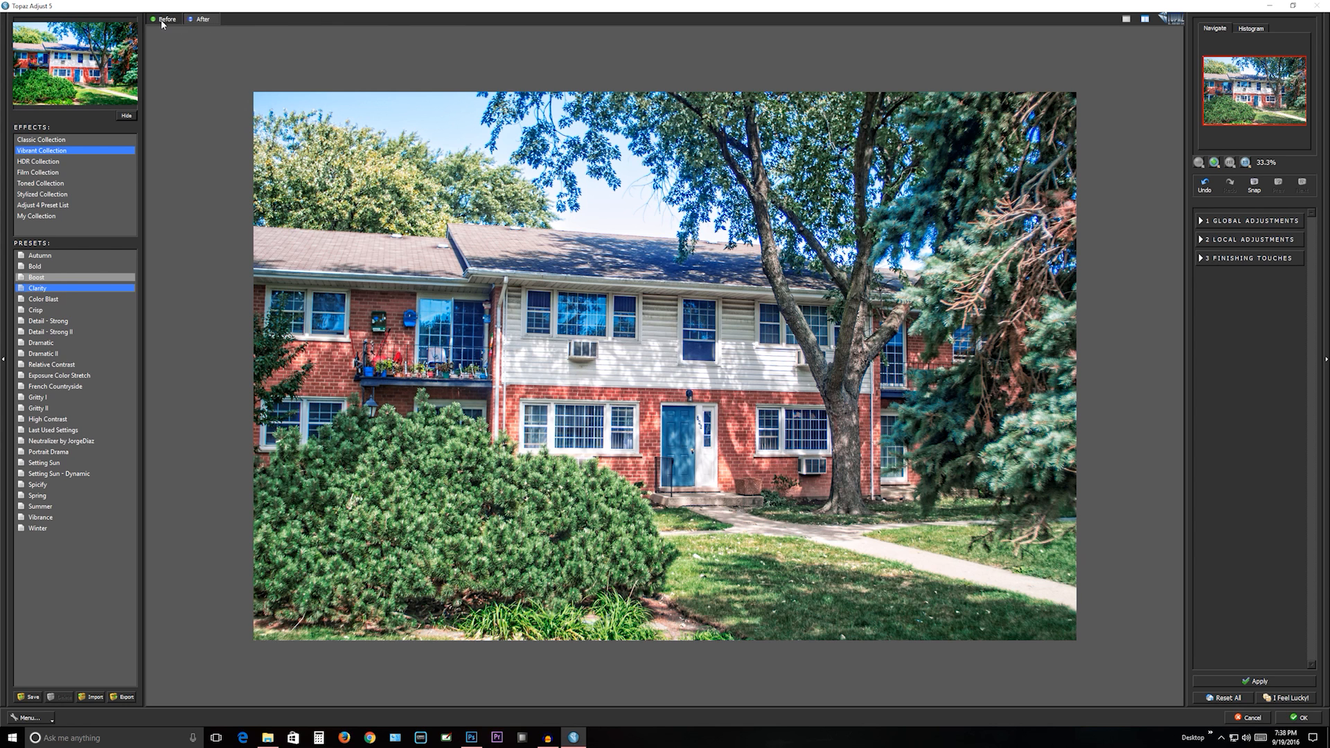
left_click(195, 24)
left_click(165, 21)
left_click(201, 23)
left_click(156, 23)
left_click(197, 22)
- Preview the Vibrant Collection presets from Color Blast to Exposure Color Stretch one after another on the photo
left_click(37, 300)
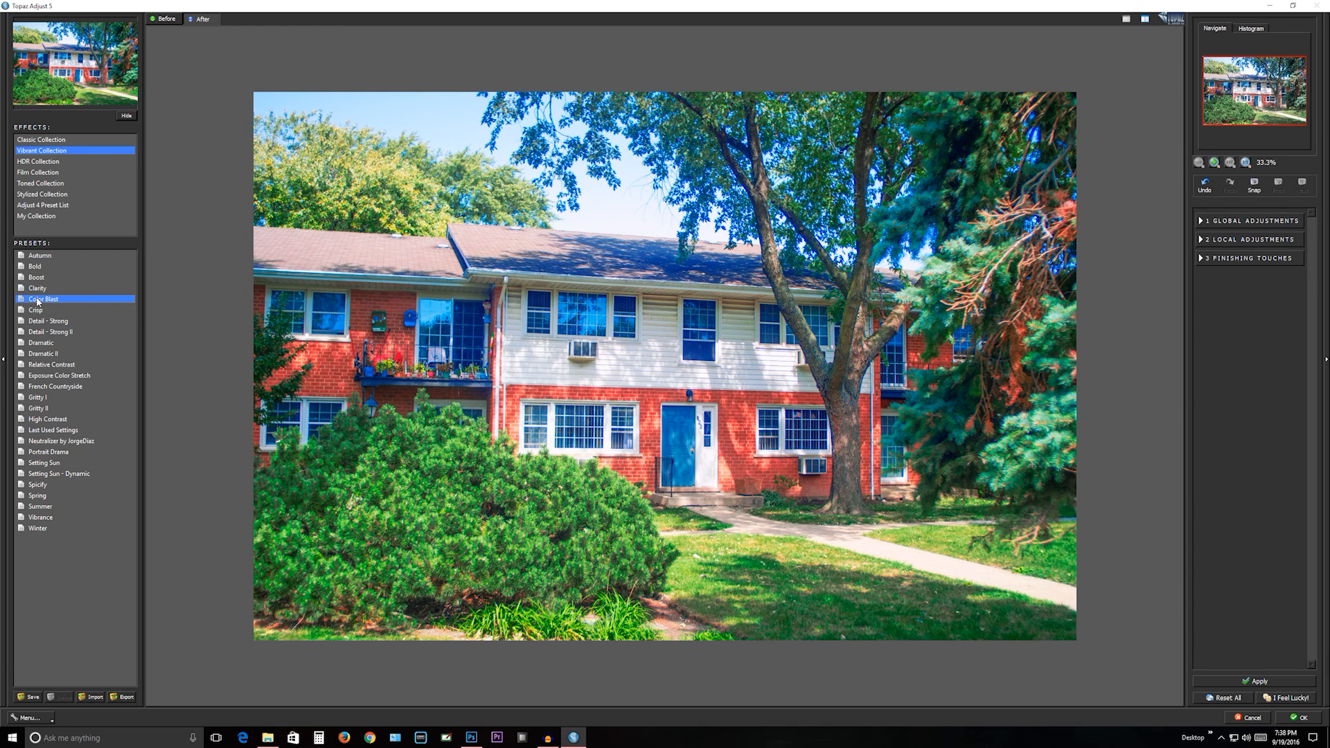
left_click(34, 310)
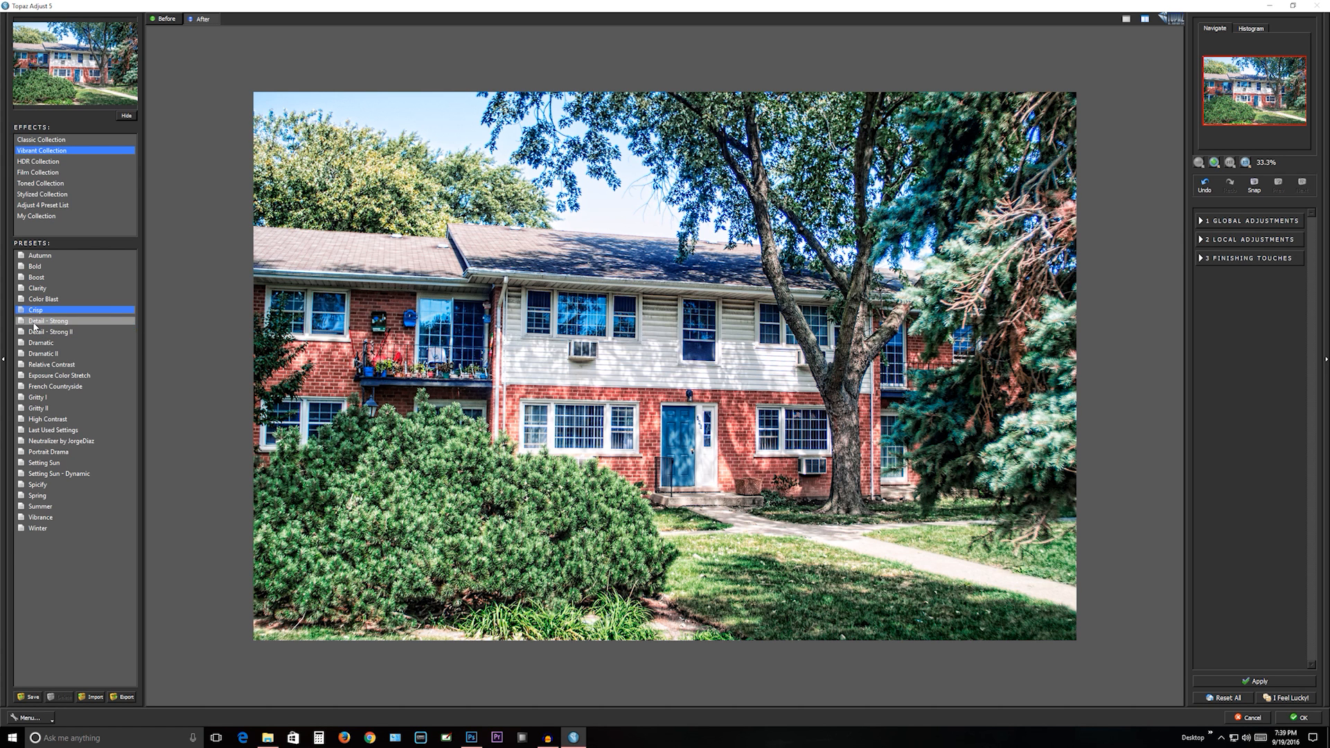
left_click(34, 323)
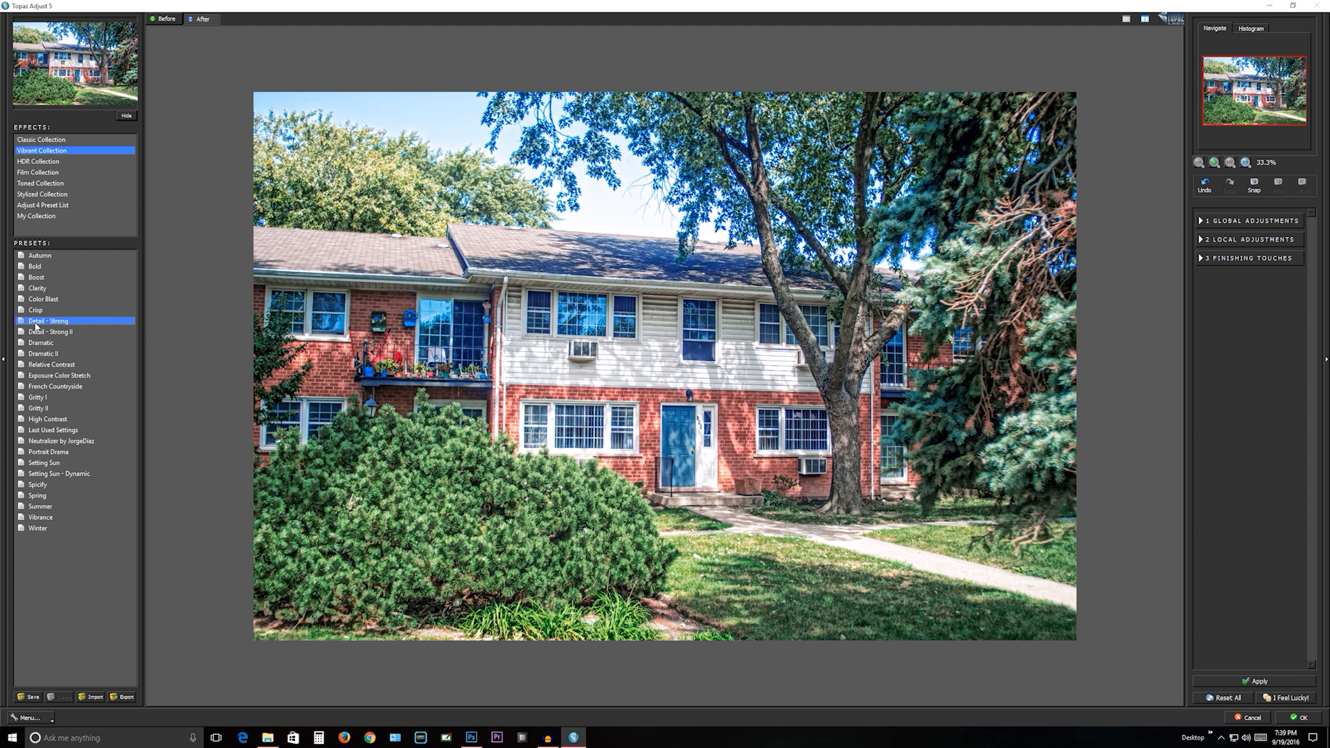
left_click(37, 335)
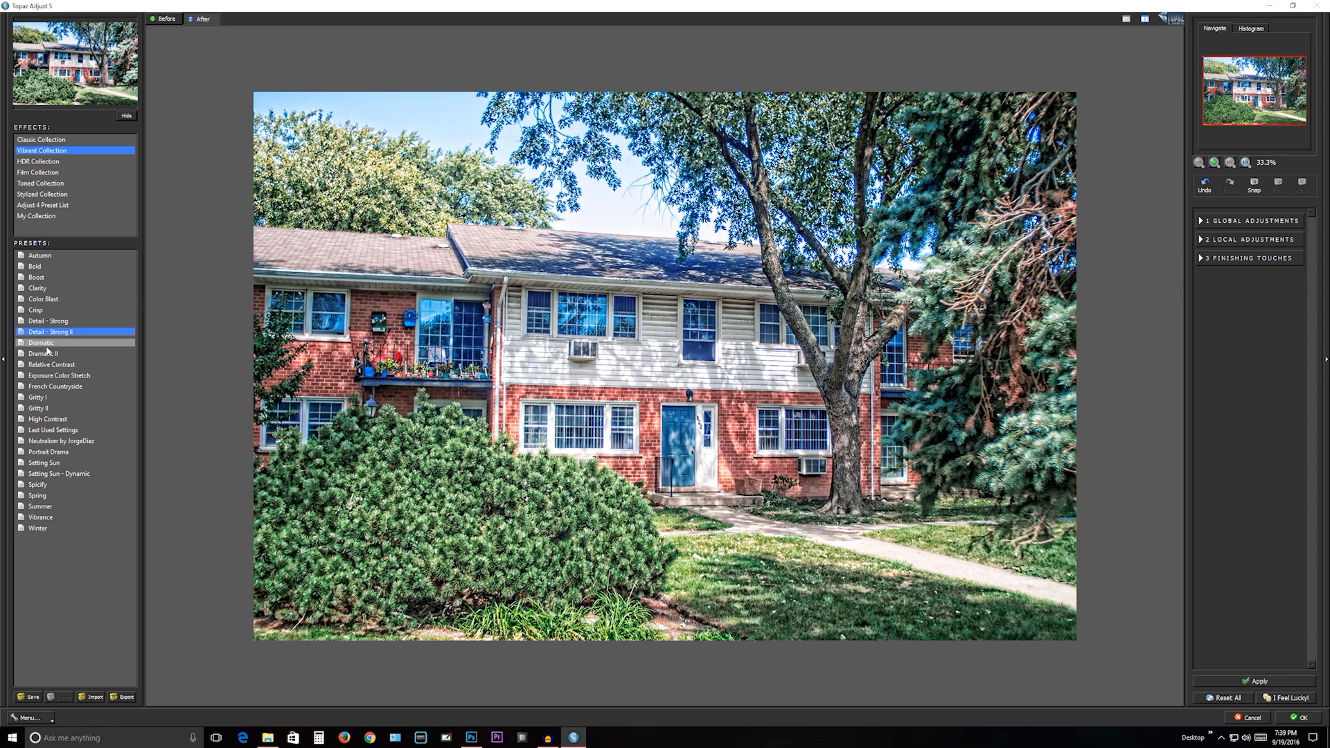
left_click(48, 343)
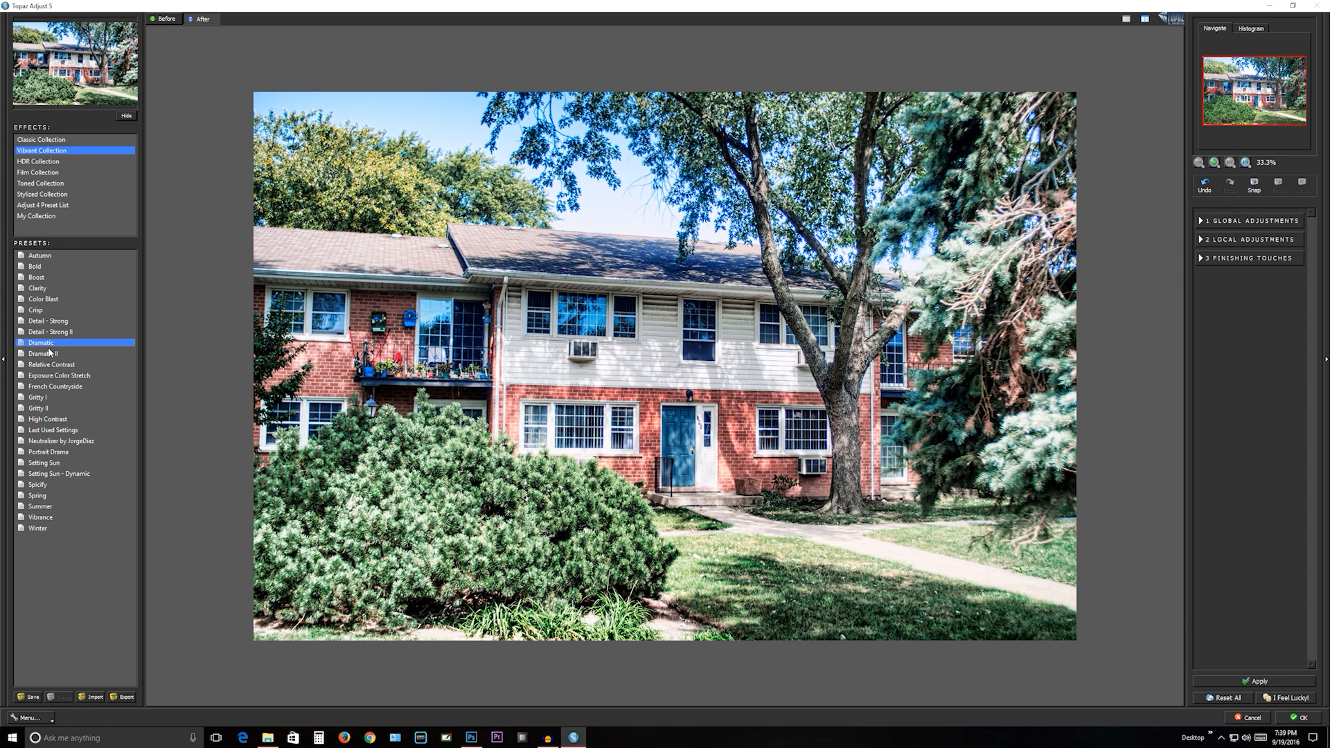
left_click(49, 355)
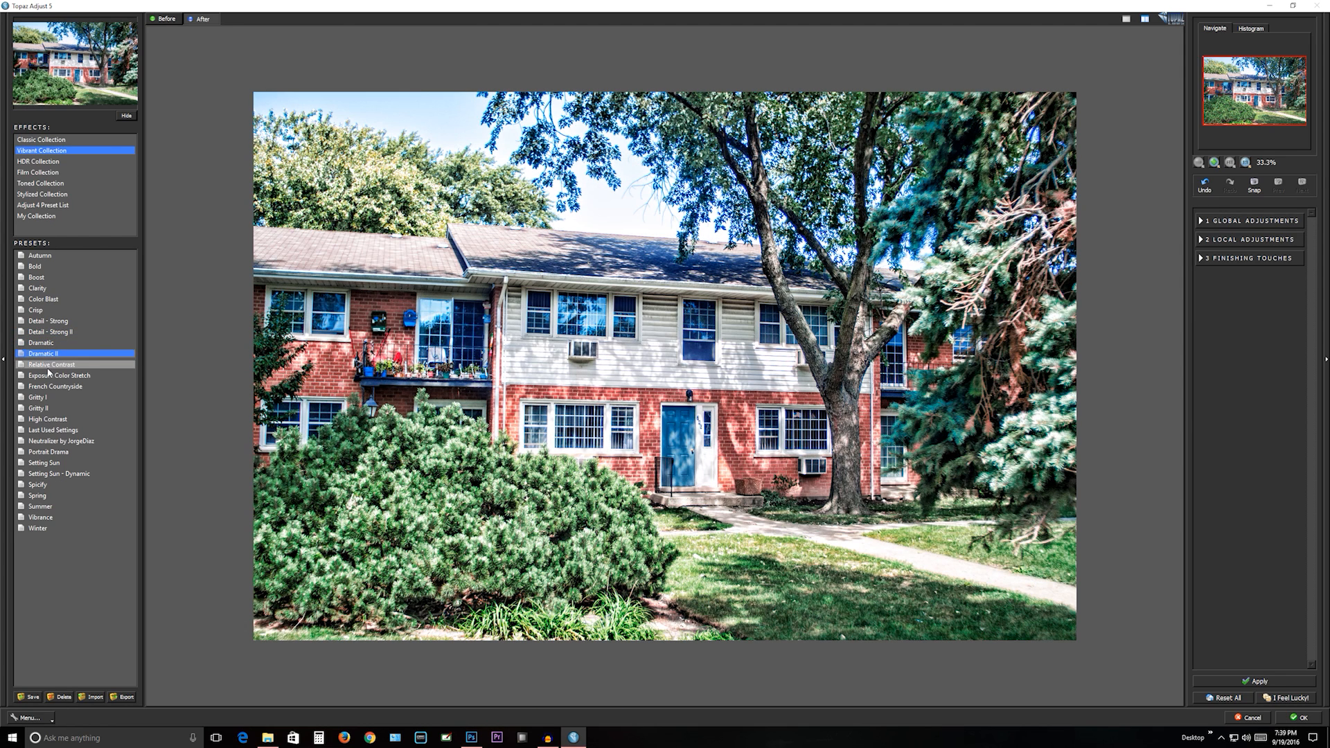
left_click(49, 368)
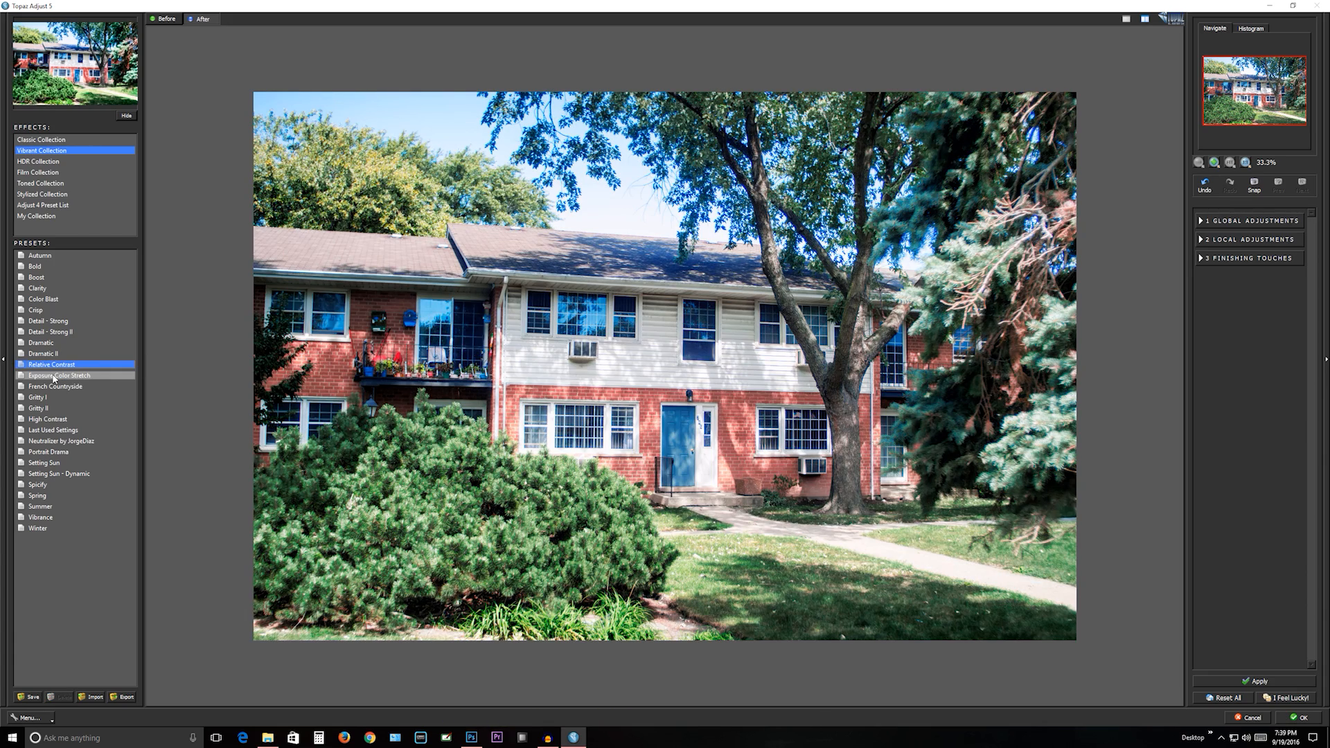
left_click(54, 377)
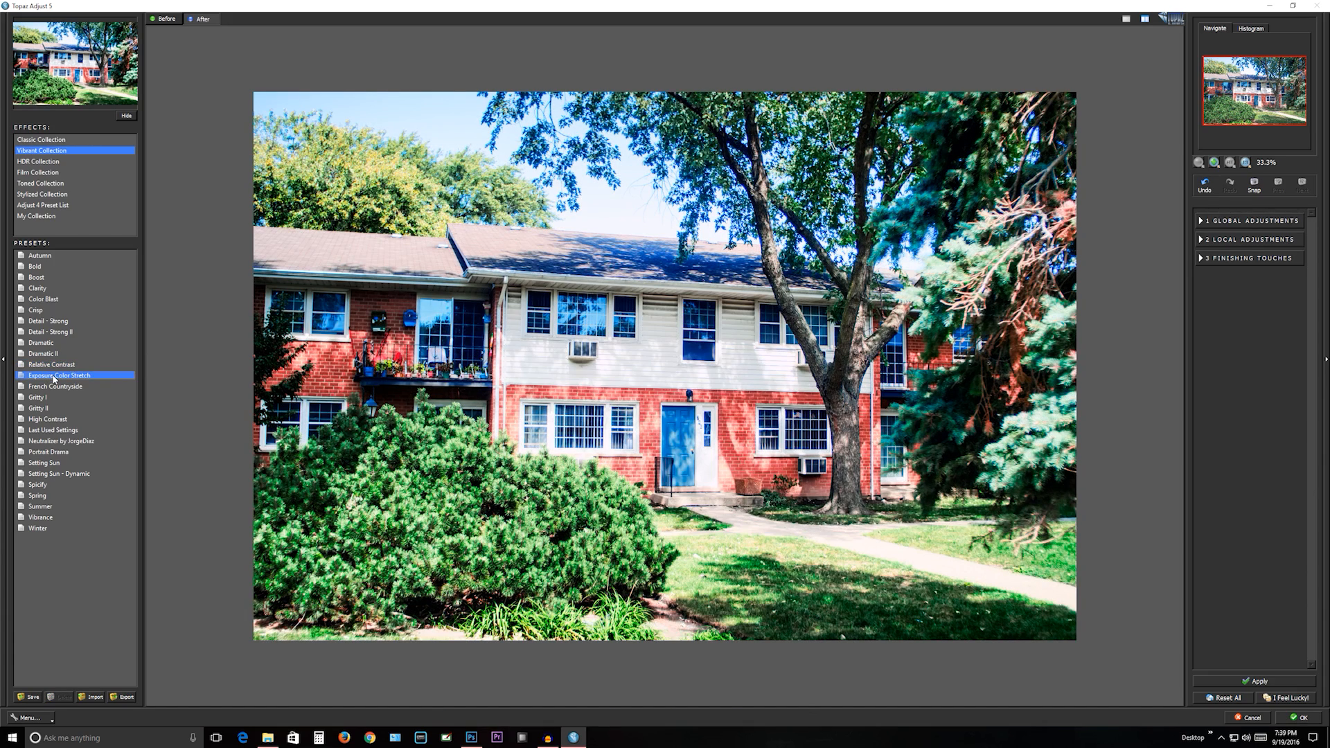
- Compare the Clarity and Detail - Strong presets by alternating between them, and apply Detail - Strong to the layer
left_click(59, 289)
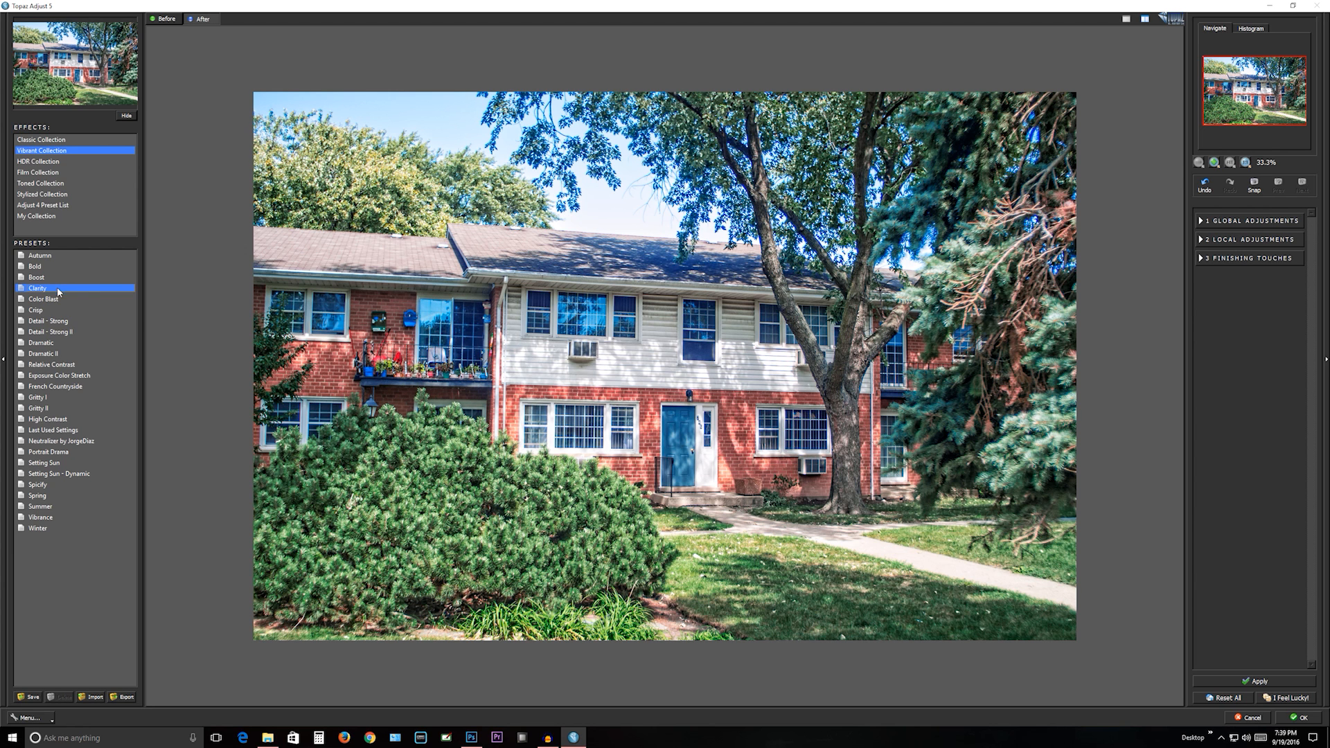
left_click(52, 325)
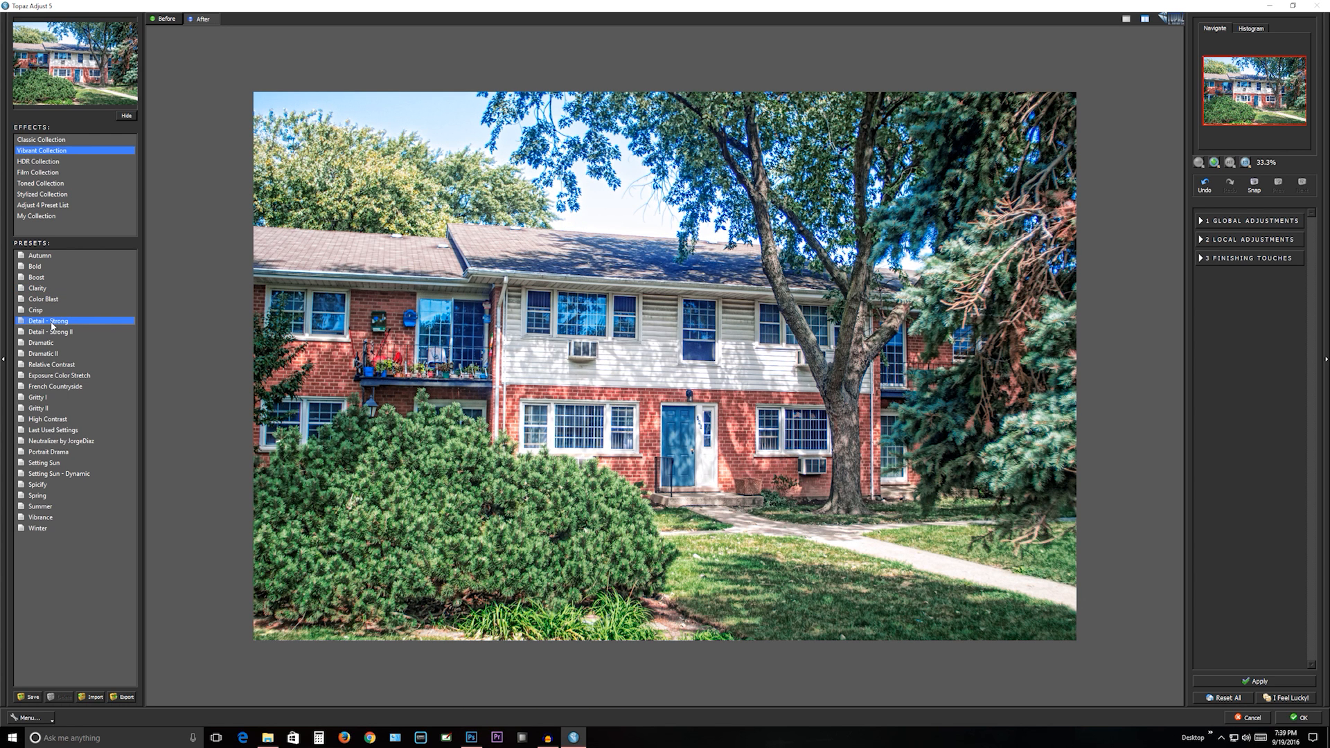
left_click(50, 289)
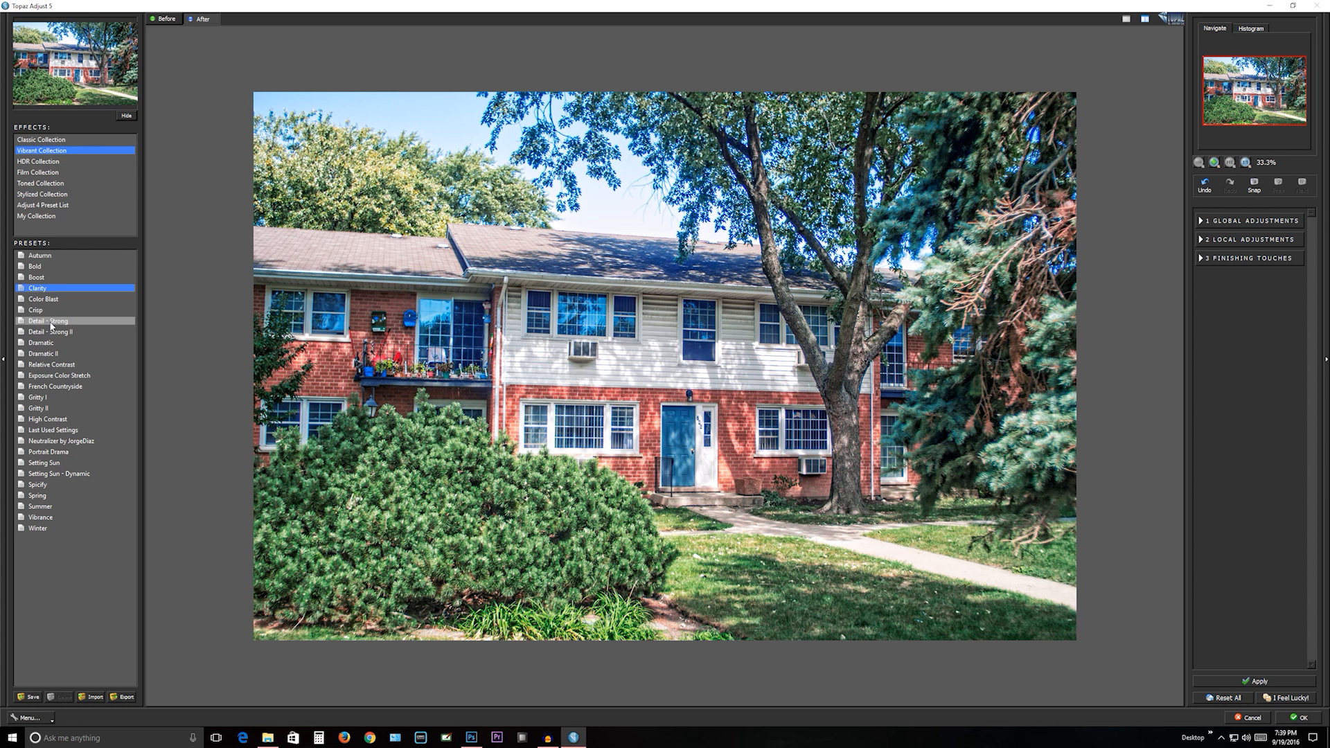
left_click(51, 323)
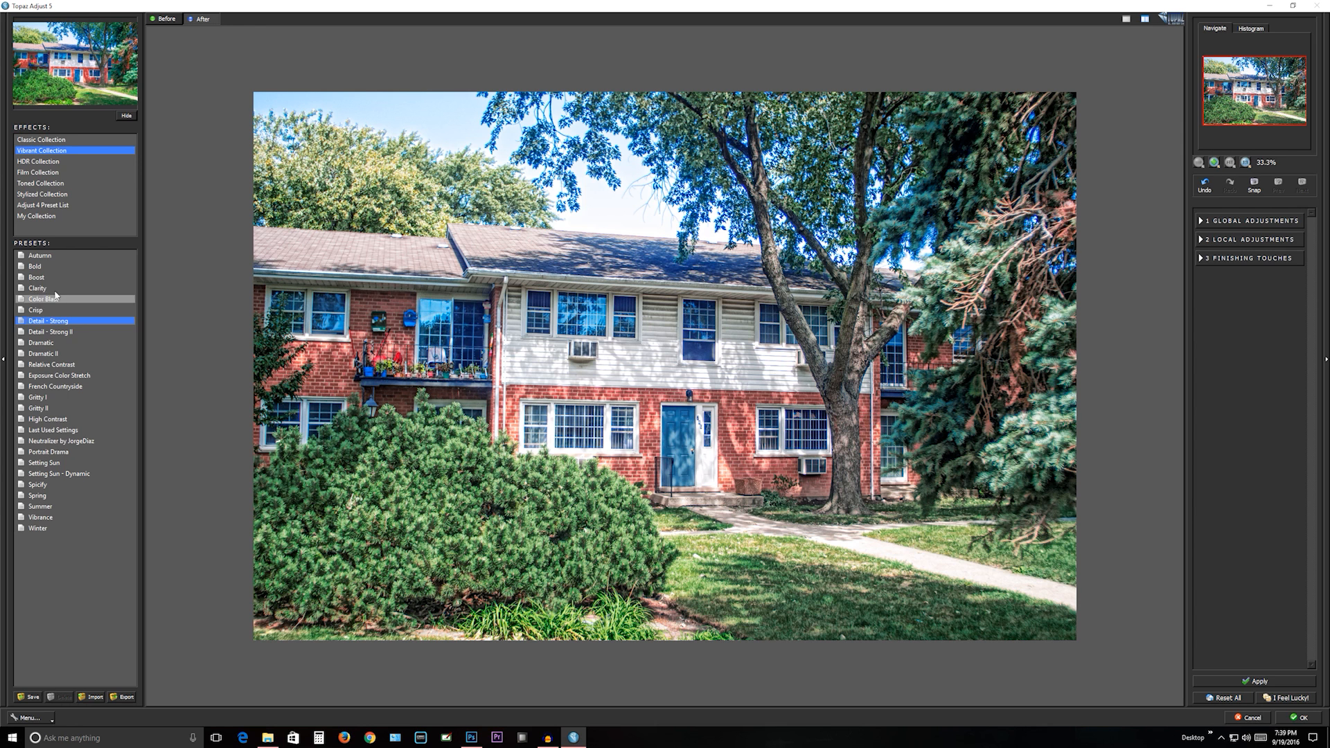
left_click(52, 288)
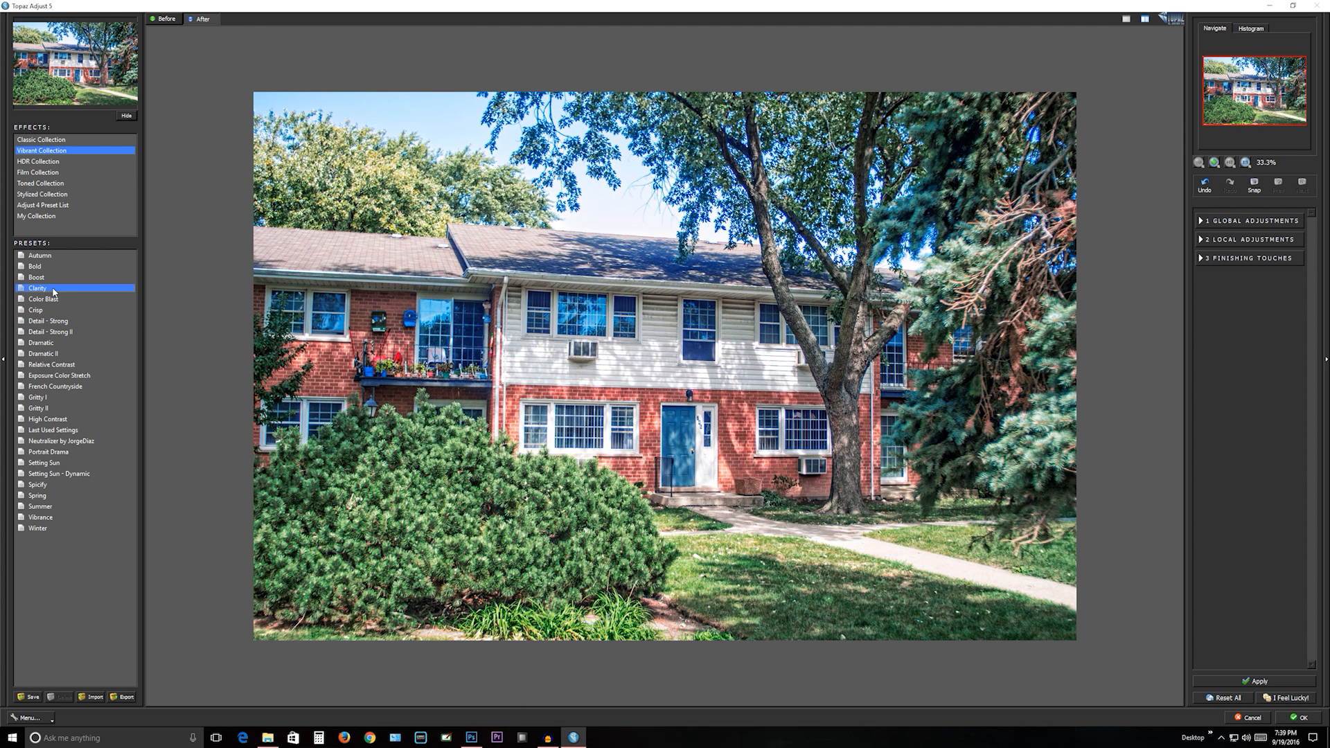
left_click(55, 323)
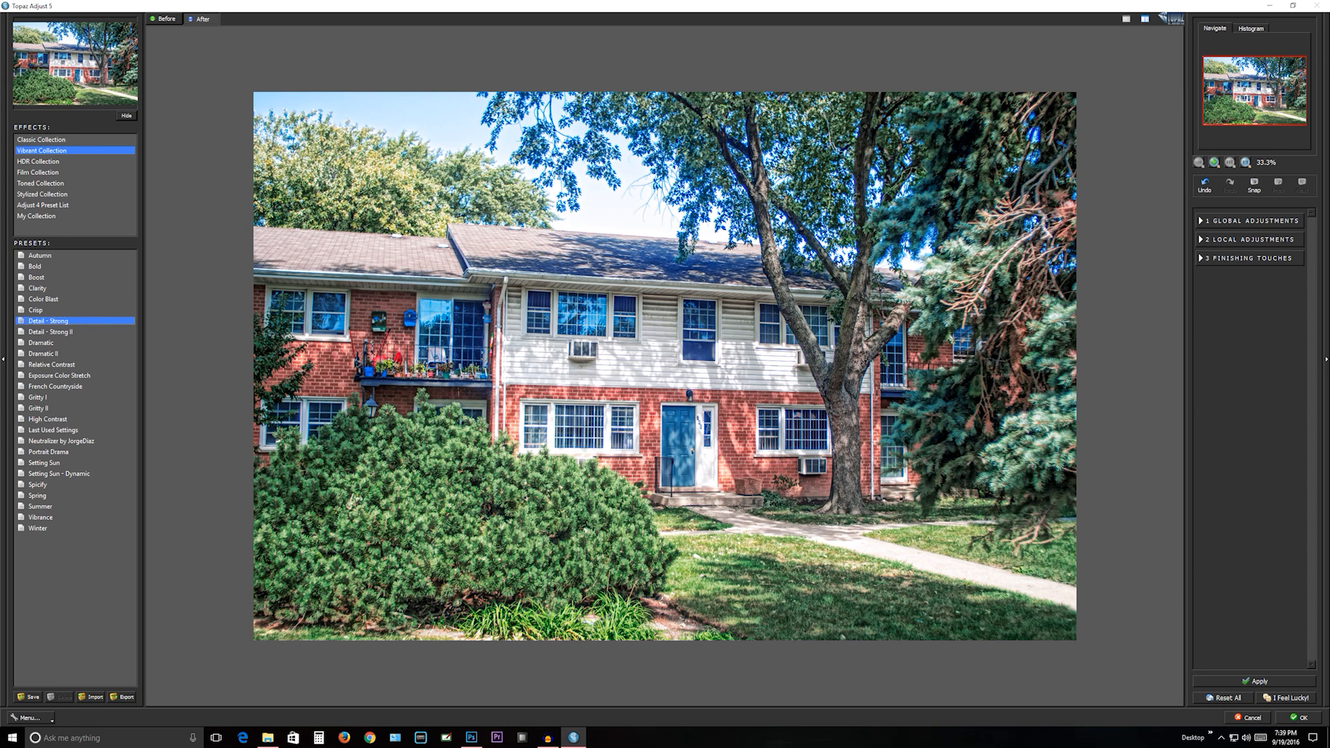
left_click(1300, 718)
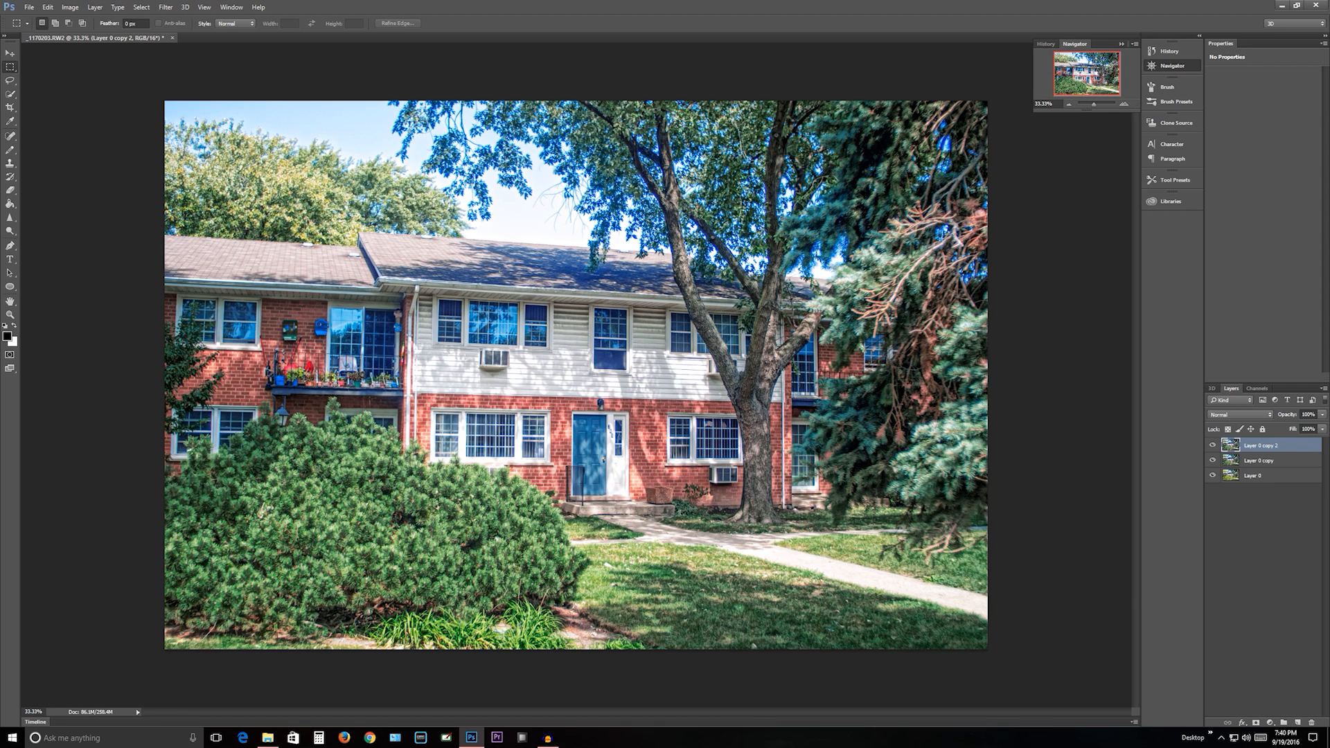
- Compare the stylized photo with the original by toggling Layer 0 copy 2, and toggling Layer 0 while it is temporarily at the top of the stack
left_click(1212, 446)
left_click(1212, 446)
left_click_drag(1237, 480, 1244, 443)
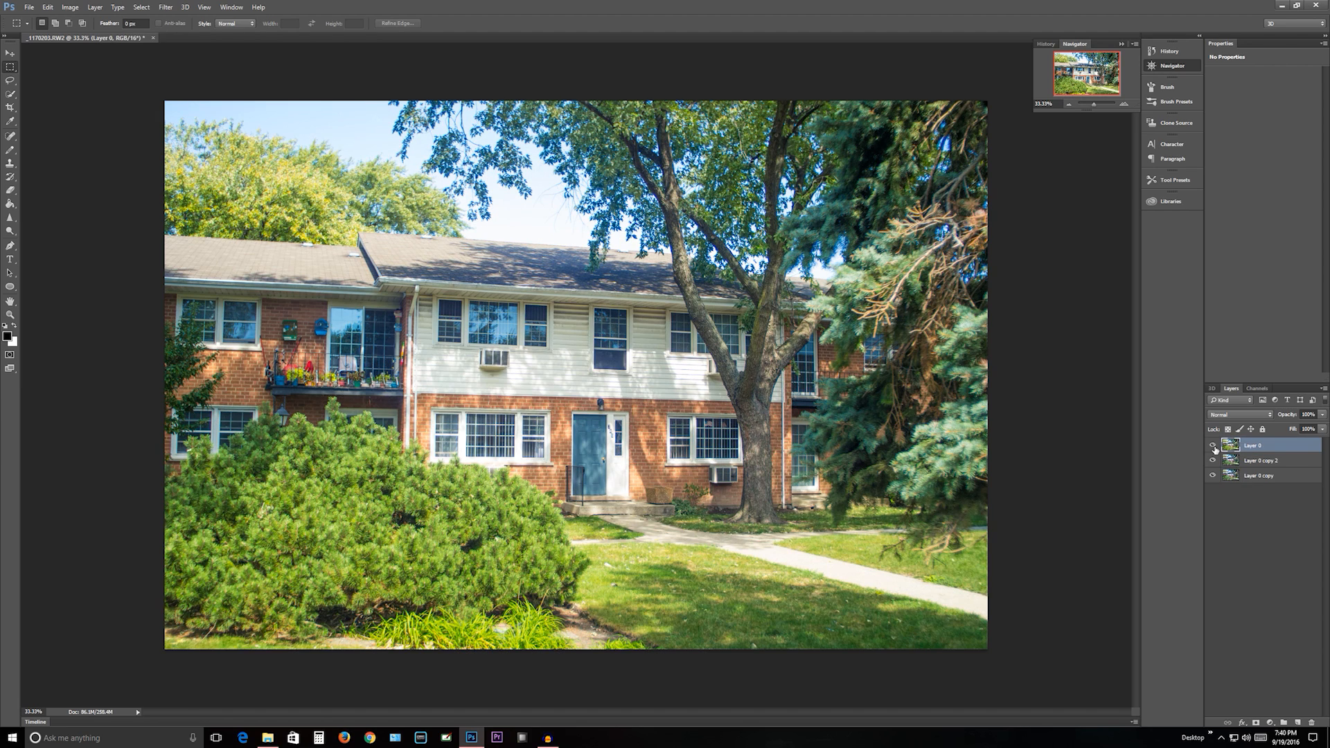
left_click(1212, 446)
left_click(1212, 447)
left_click(1212, 448)
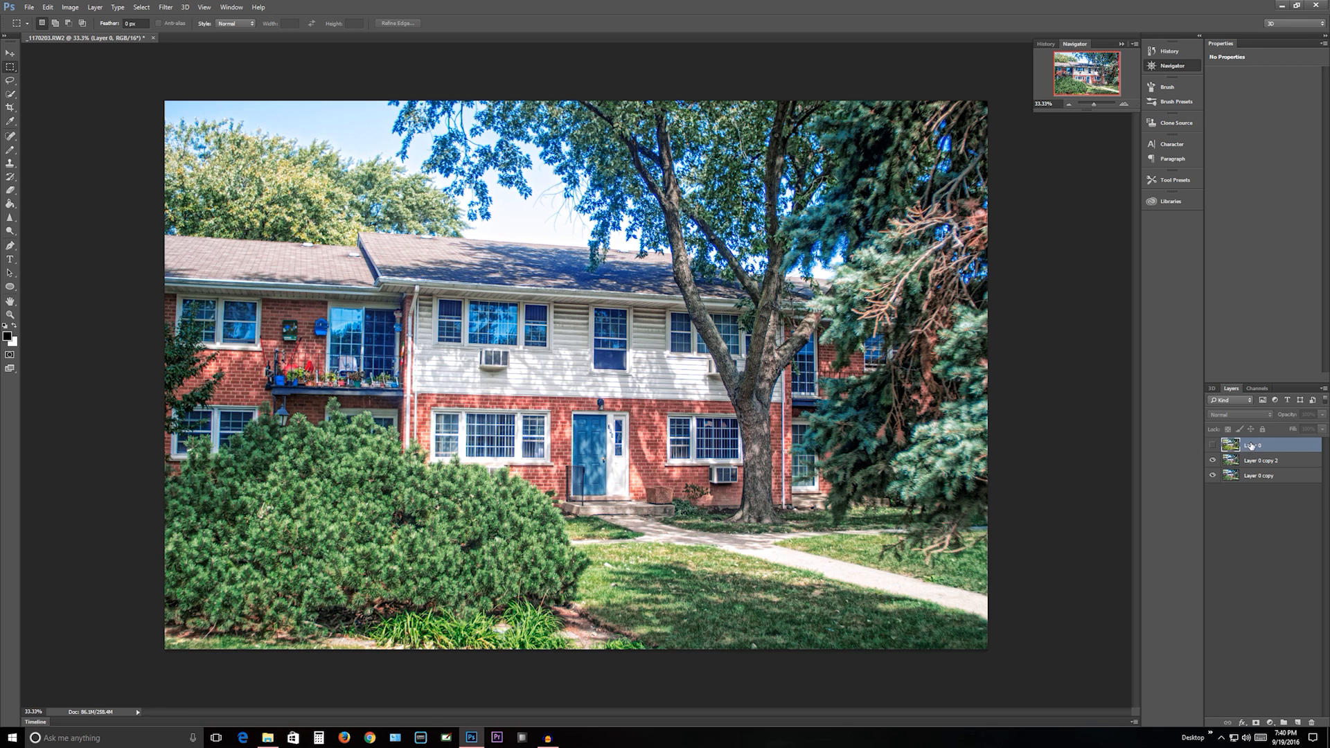
left_click_drag(1251, 446, 1251, 489)
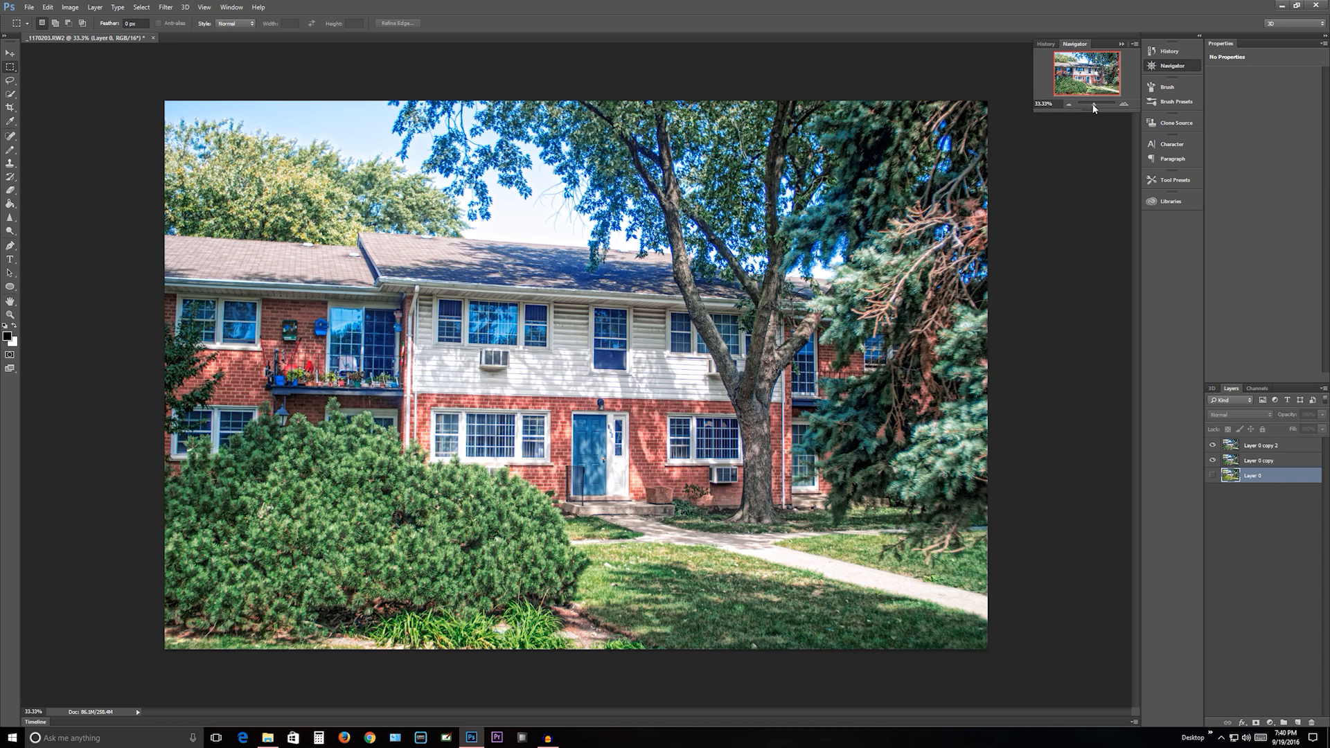
left_click_drag(1094, 108, 1093, 107)
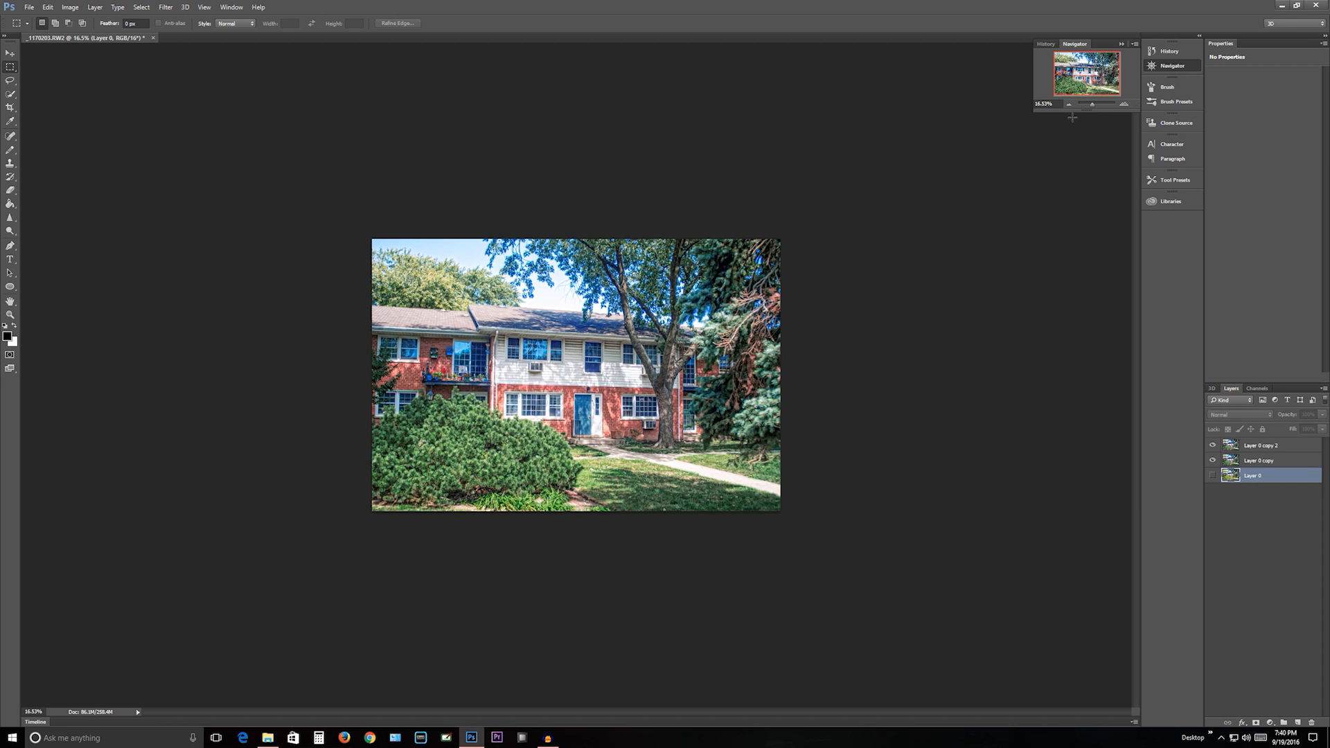
right_click(624, 317)
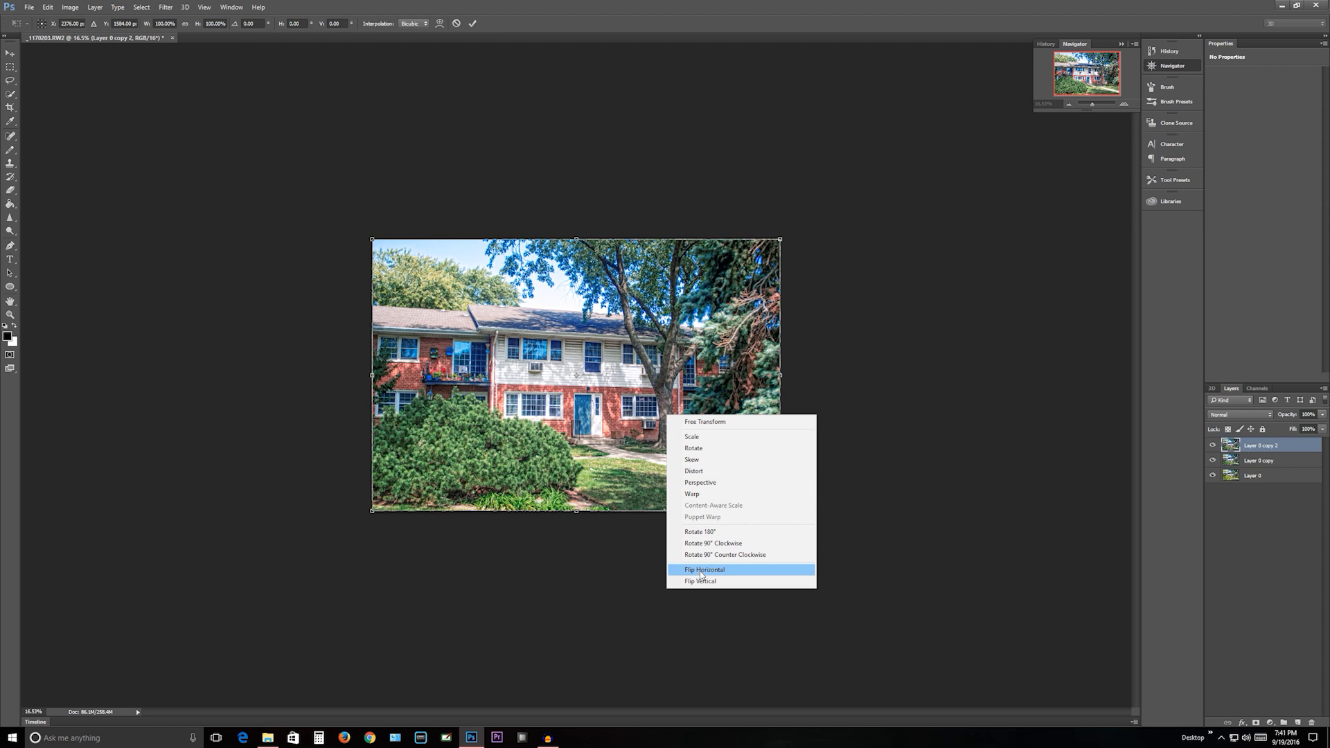
left_click(700, 570)
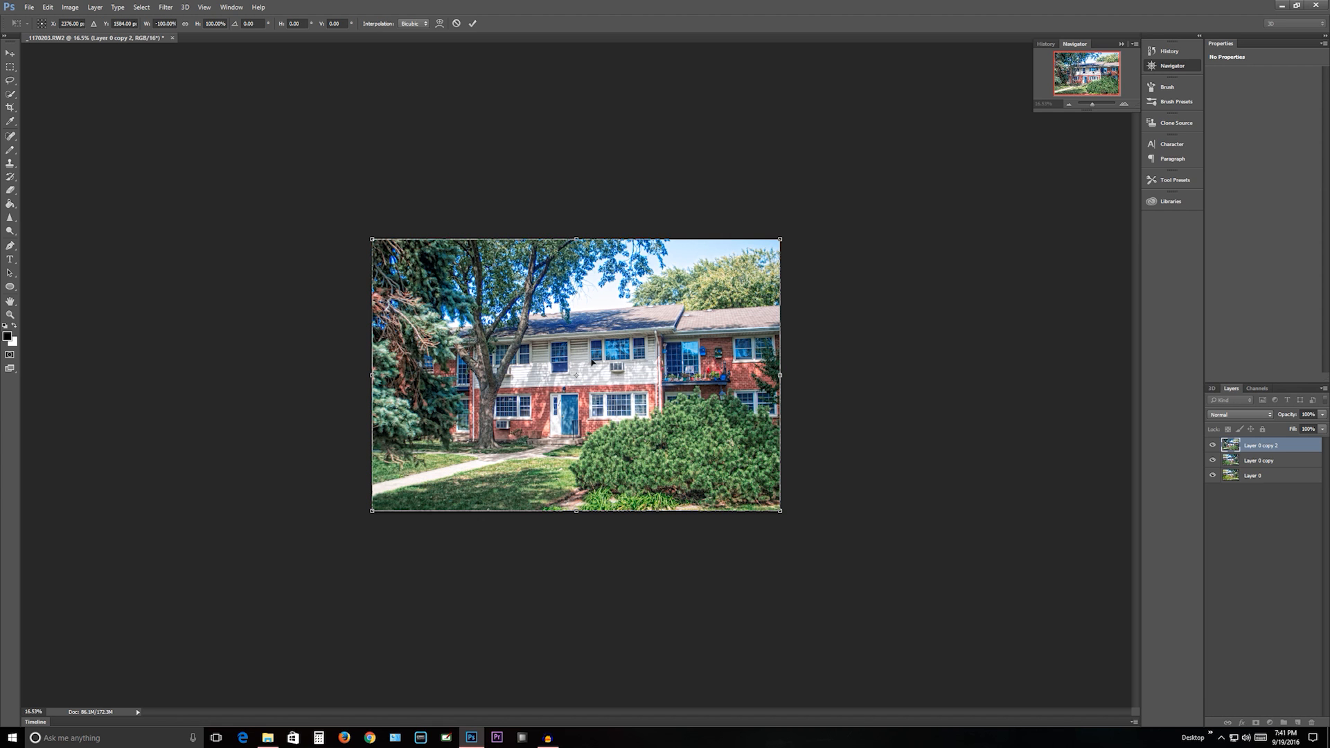
- Flip the mirrored Layer 0 copy 2 horizontally back to its original orientation and commit the transform
right_click(615, 455)
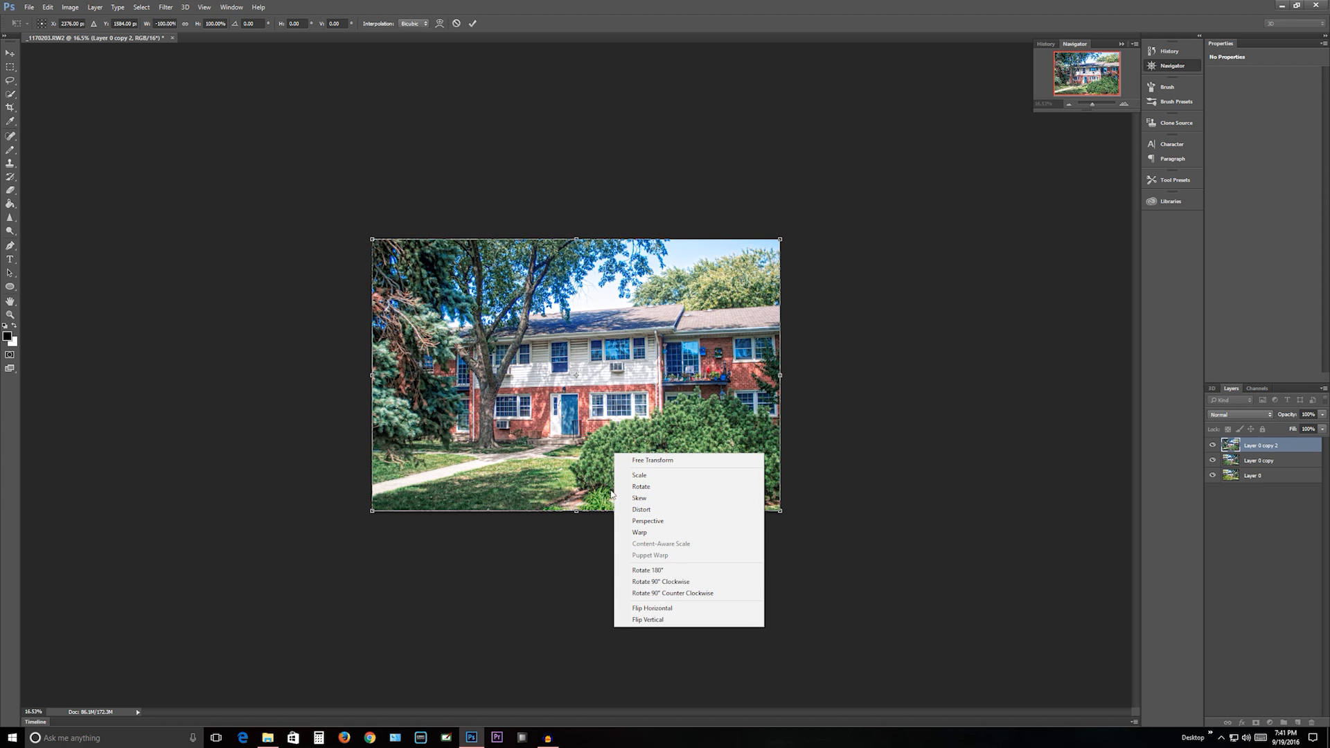
left_click(643, 608)
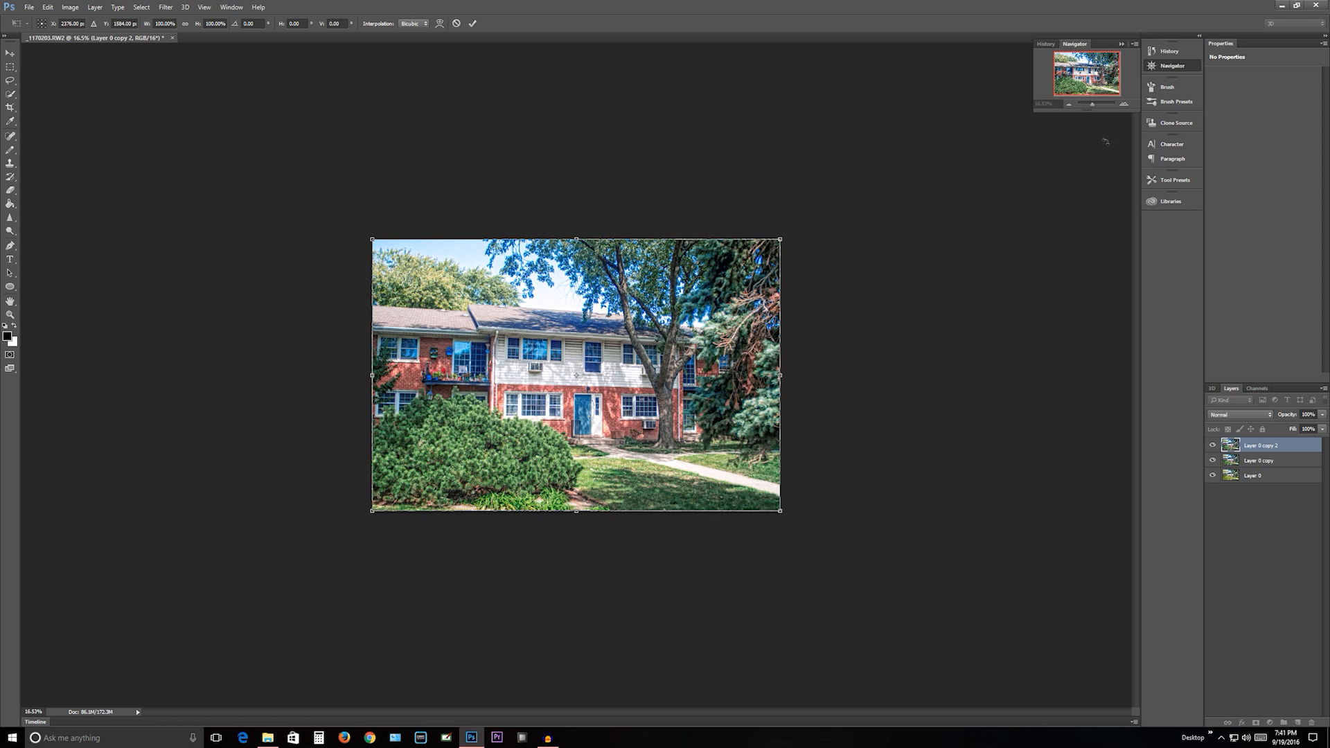
key("Return")
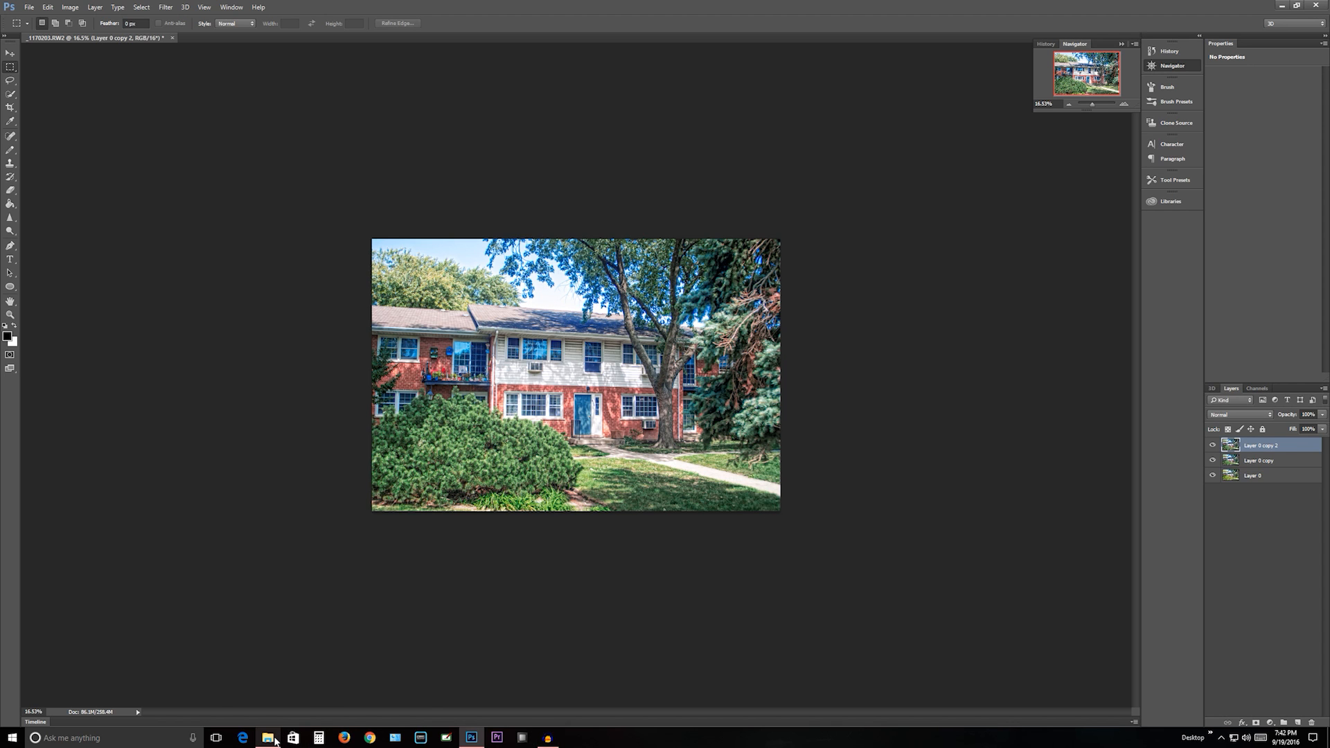
- Switch to Firefox, maximize its window, and search Google for "sky"
mouse_move(275, 740)
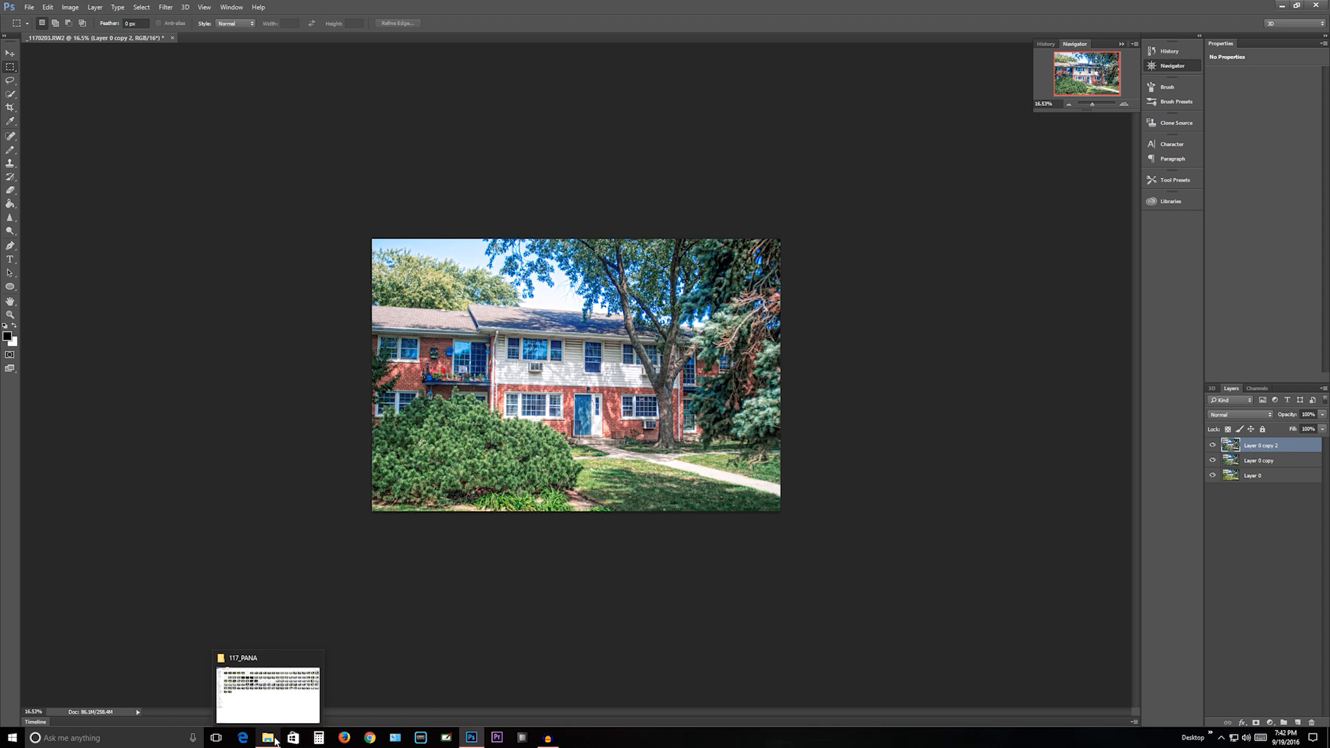
left_click(344, 738)
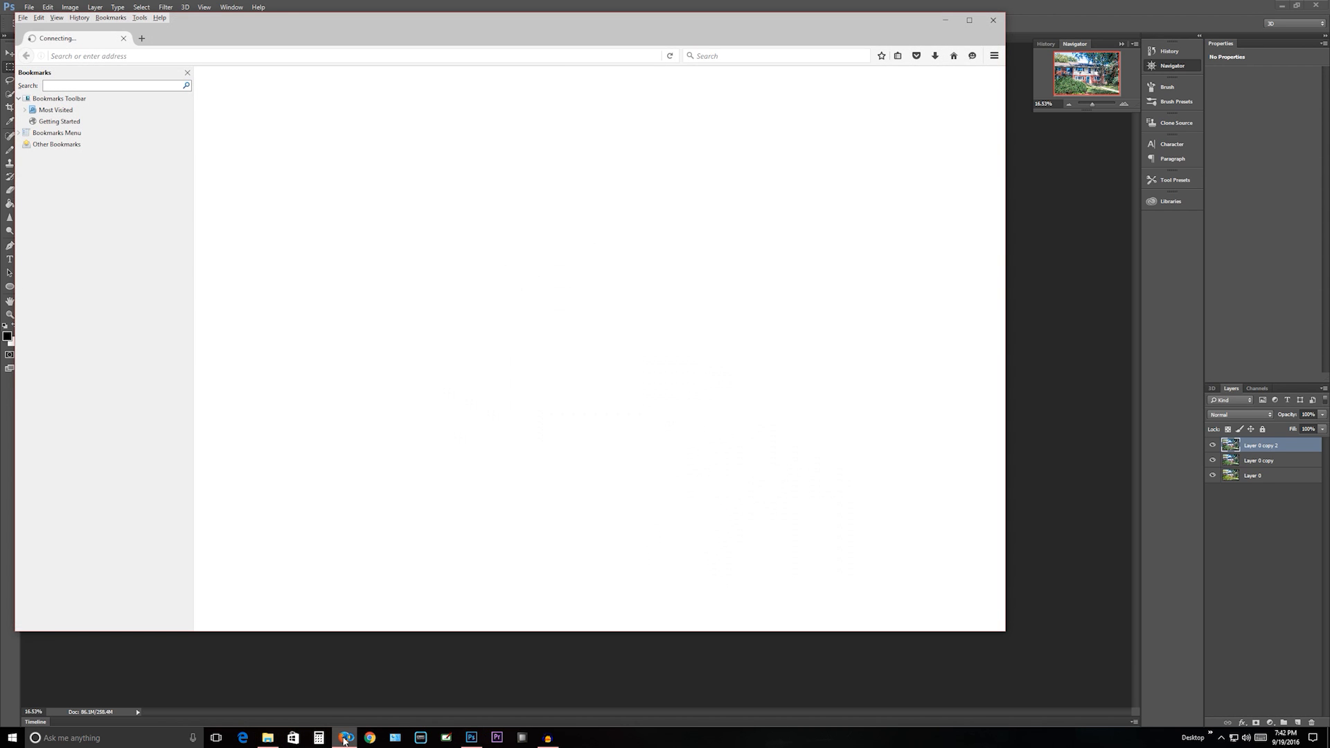
double_click(447, 34)
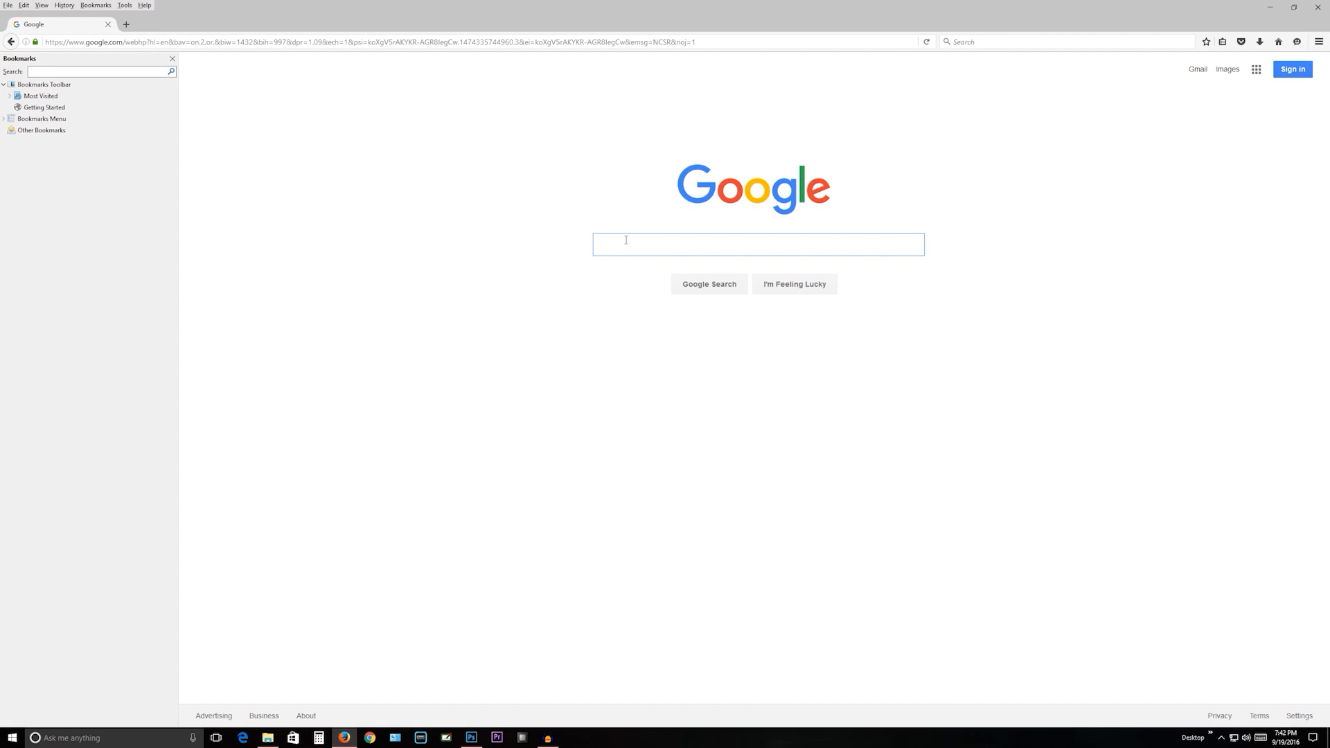
left_click(626, 240)
type("sky")
key("Return")
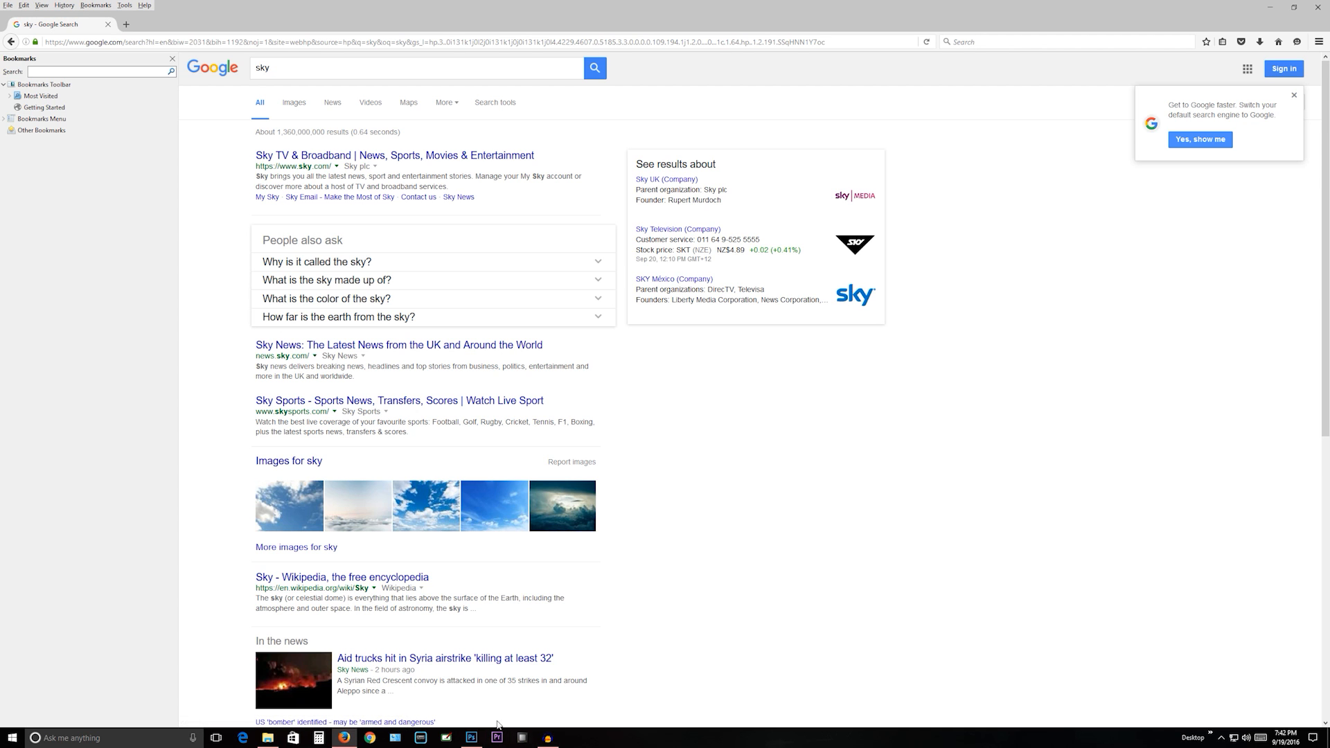
- Switch back to Photoshop and check the house photo's pixel dimensions with Image Size
left_click(471, 738)
left_click(70, 8)
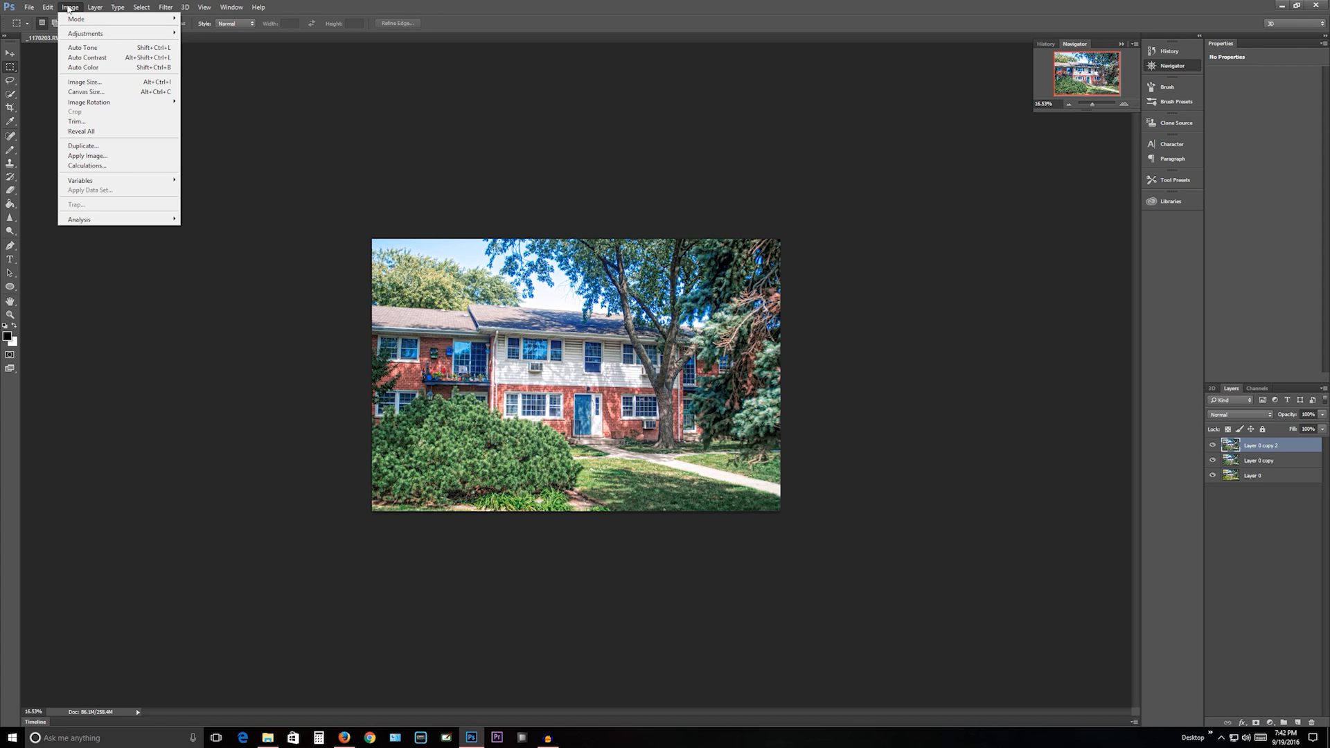
left_click(103, 83)
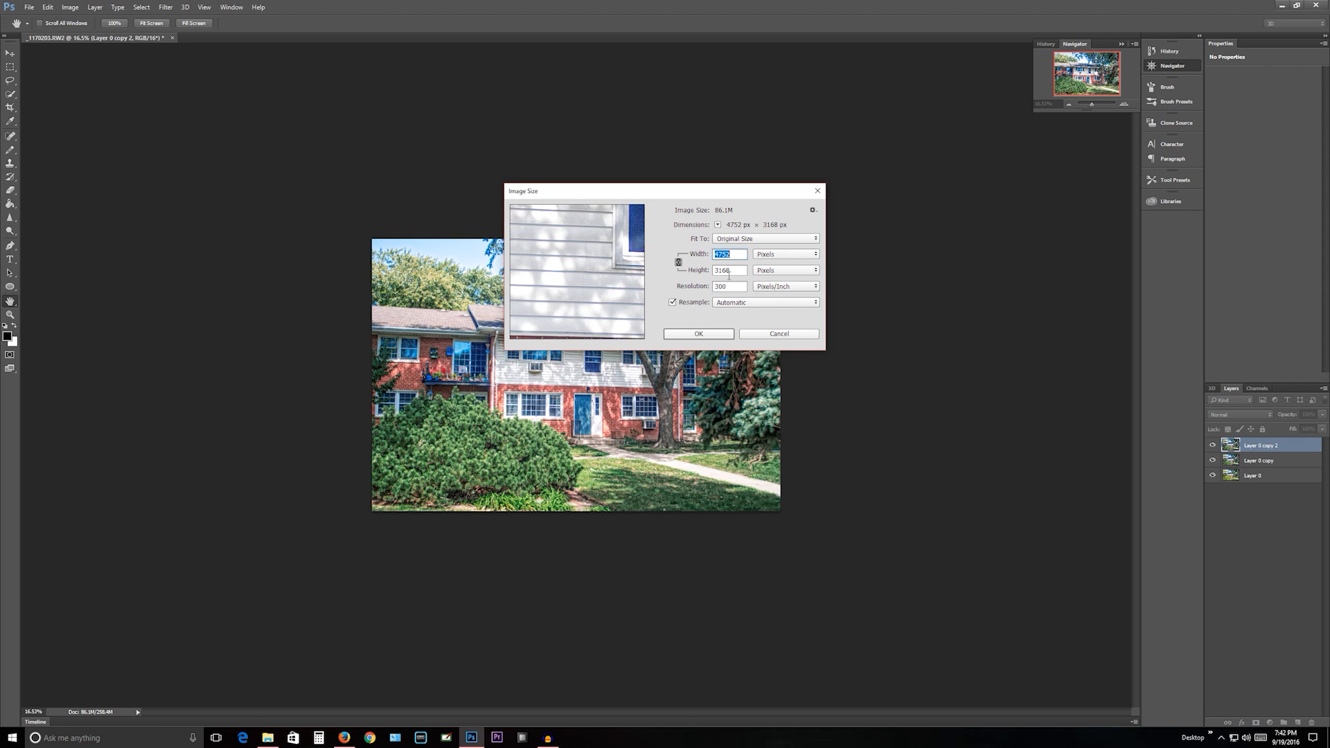
left_click(719, 335)
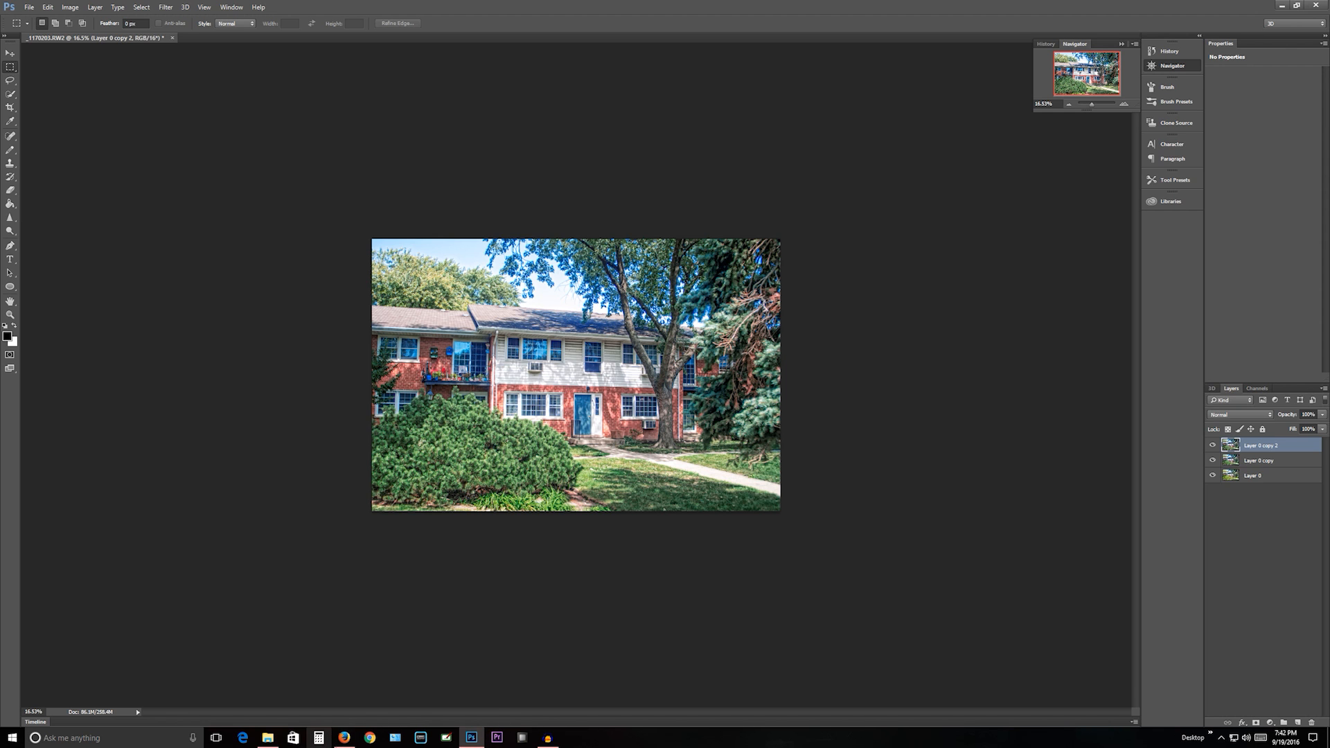
- Return to Firefox, show the image results for "sky", and filter them to sizes larger than 4 MP (2272×1704)
left_click(342, 739)
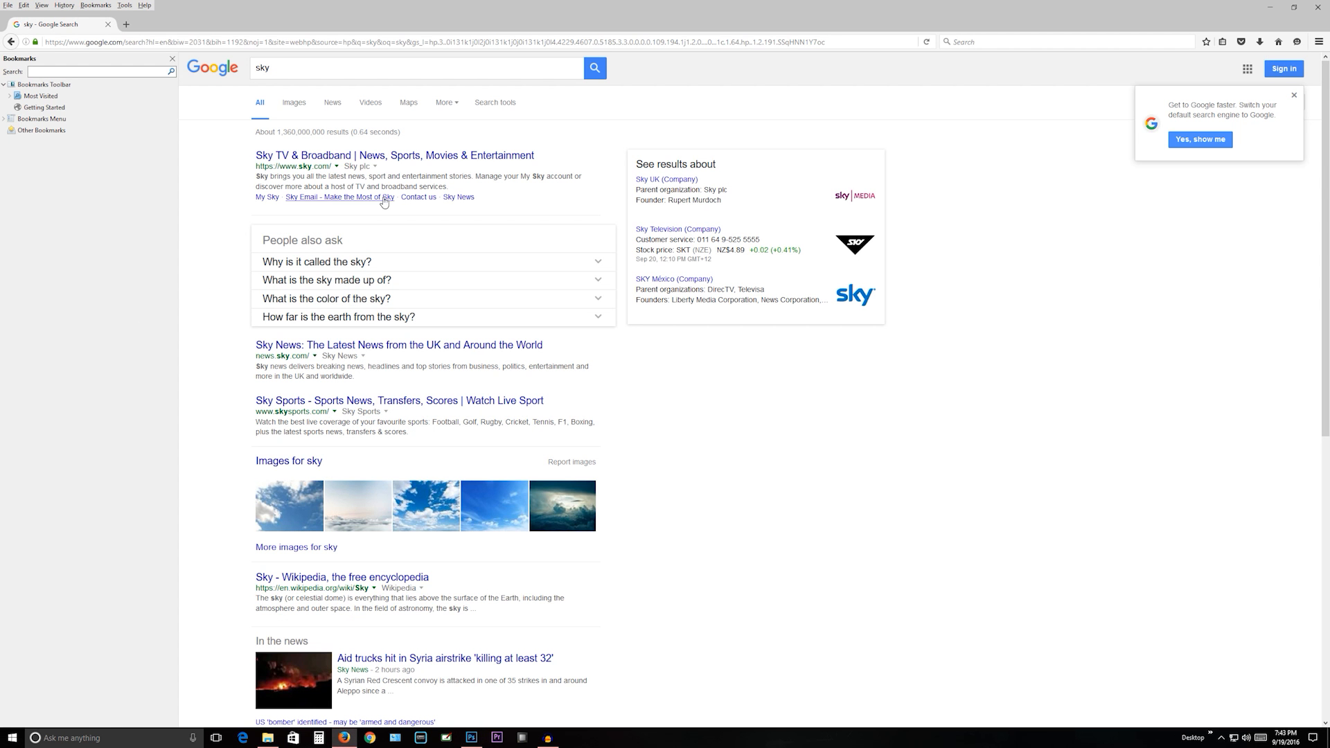
left_click(303, 112)
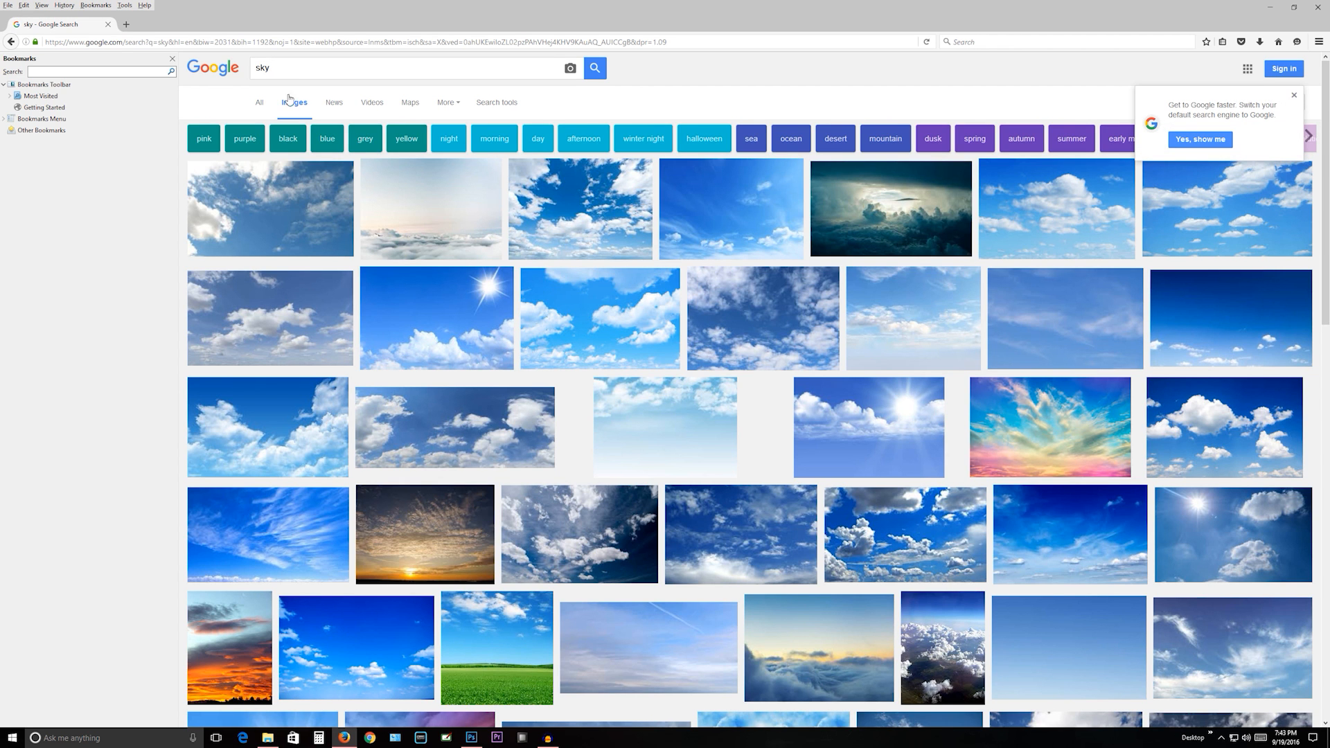
left_click(445, 105)
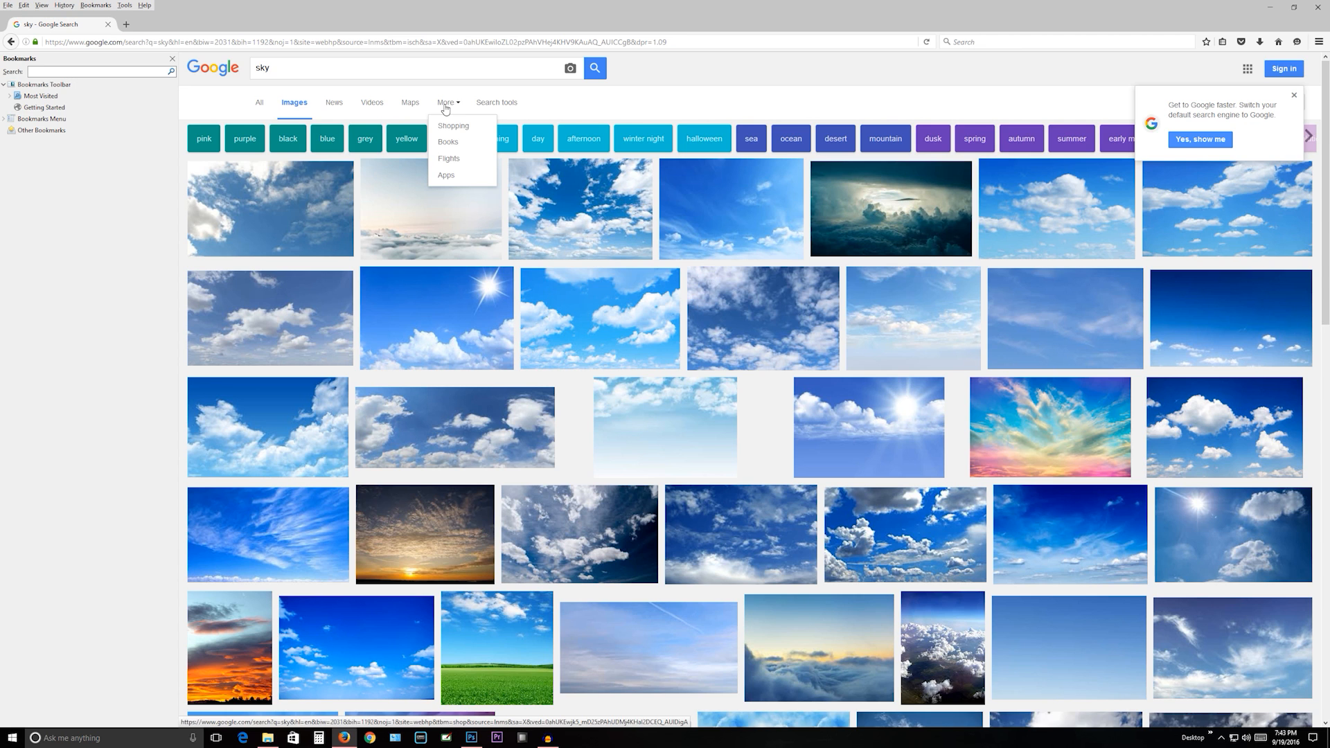
left_click(496, 103)
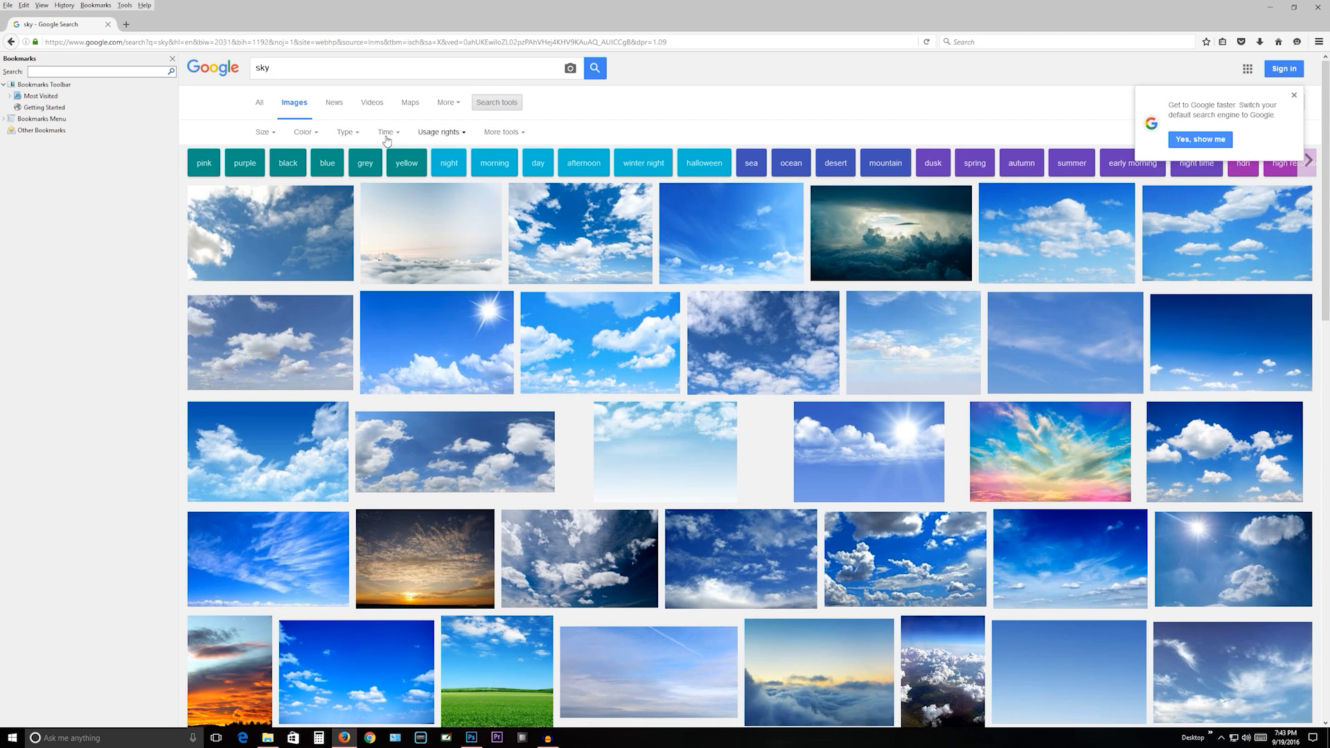
left_click(265, 132)
mouse_move(278, 219)
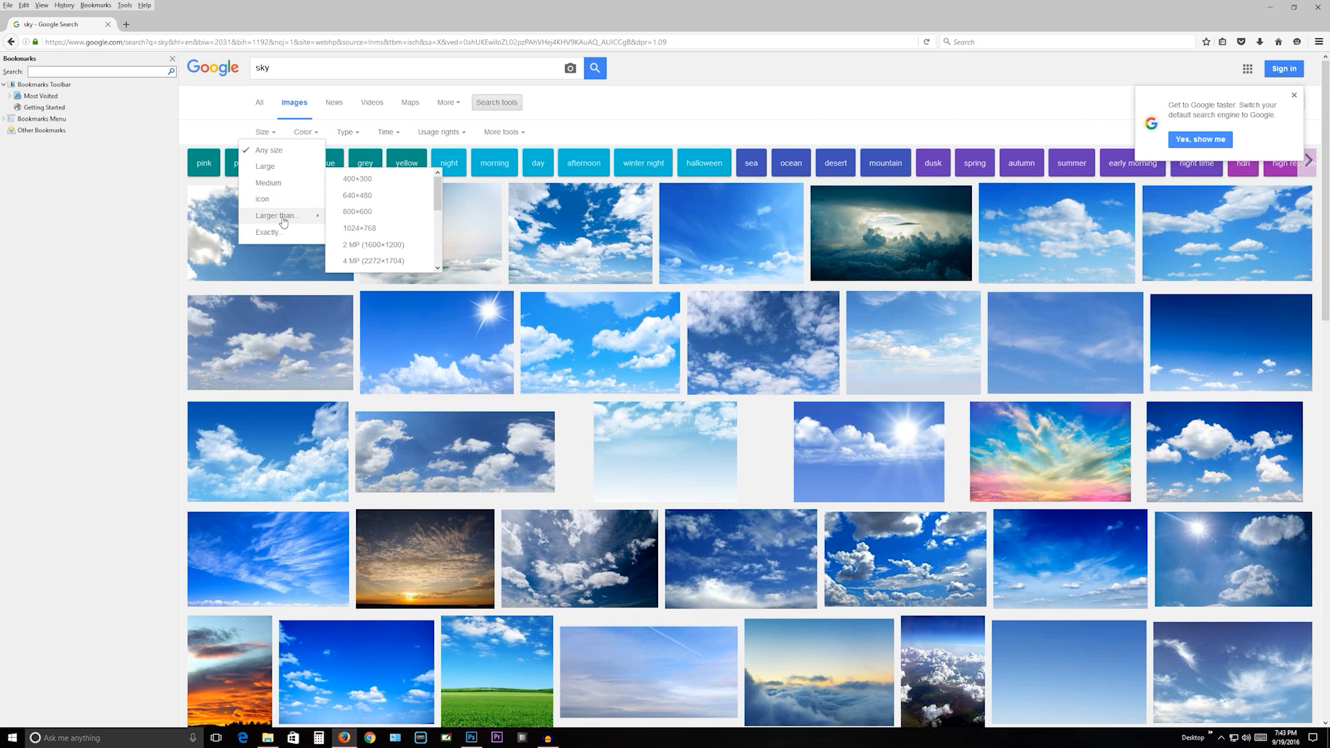
left_click(388, 261)
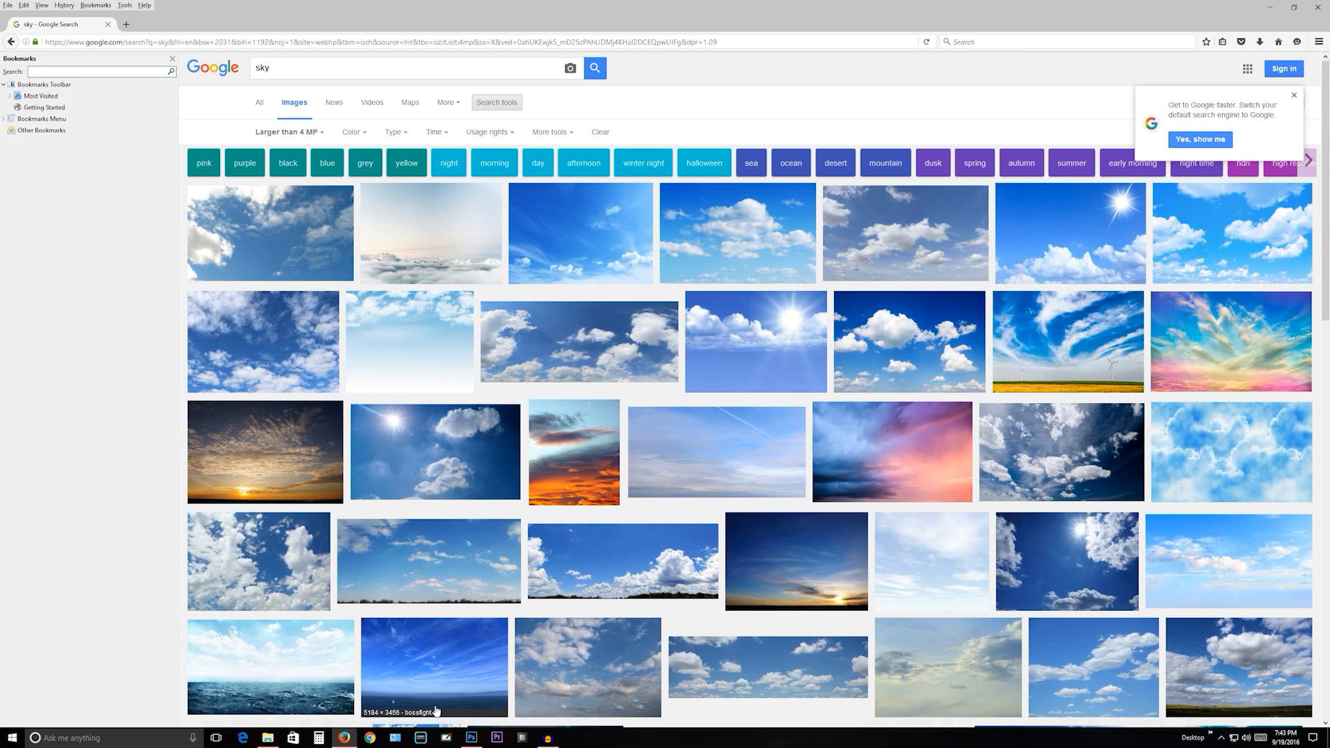
- Browse the filtered sky images and open the retouchthesky.com "Sky #3 – partly cloudy" picture at full size
left_click(471, 739)
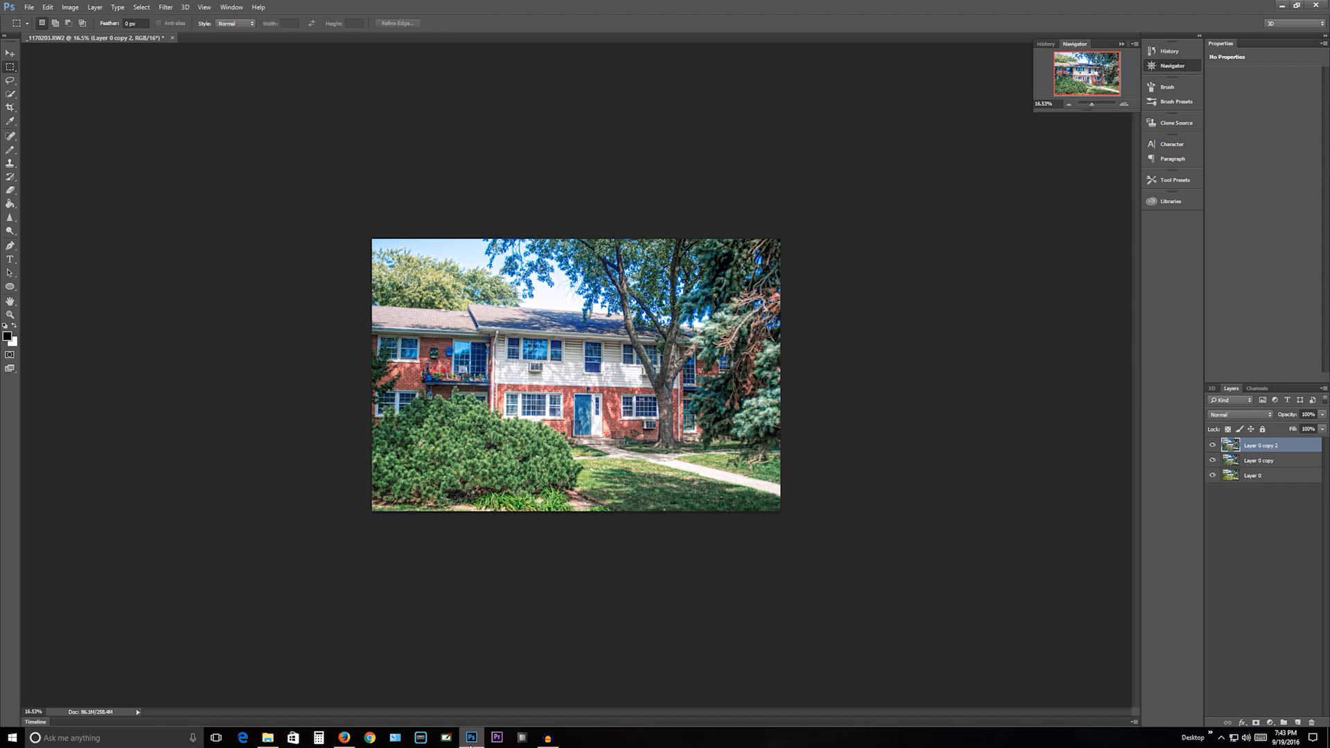
left_click(471, 740)
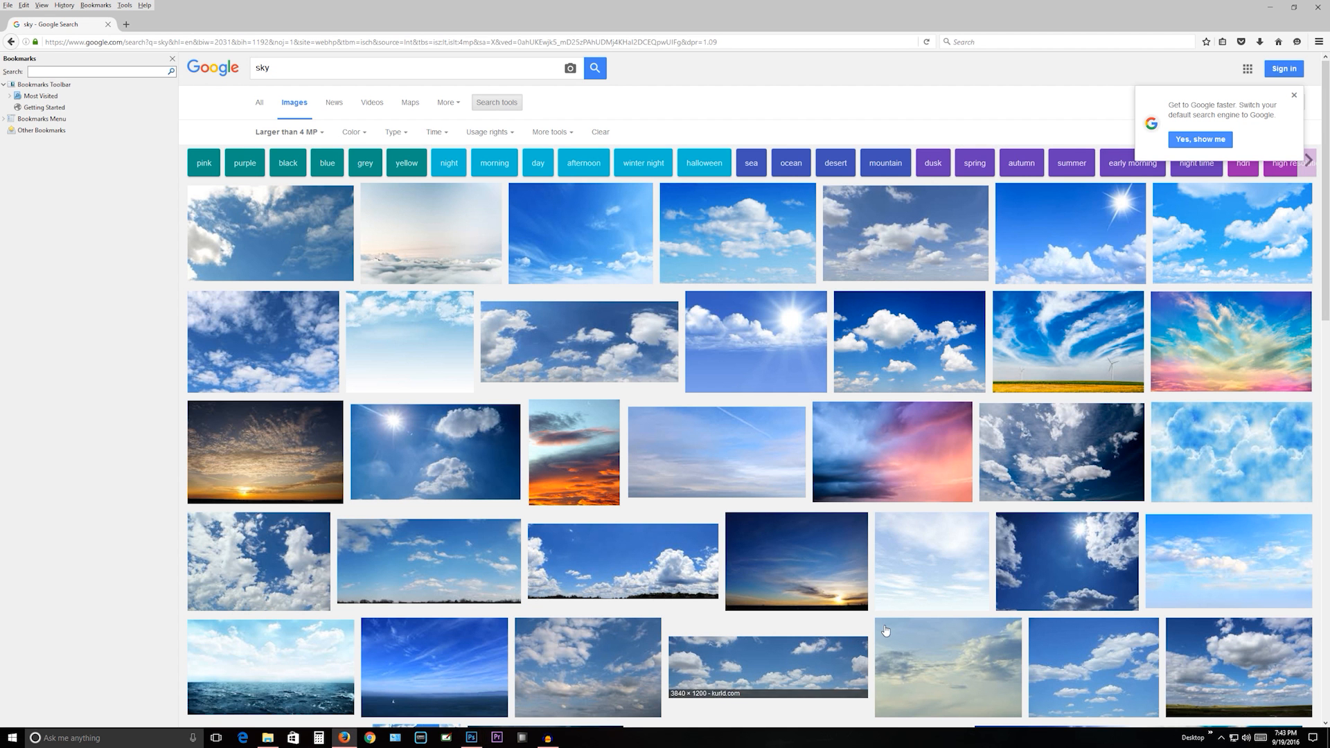
scroll(755, 552, "down", 1)
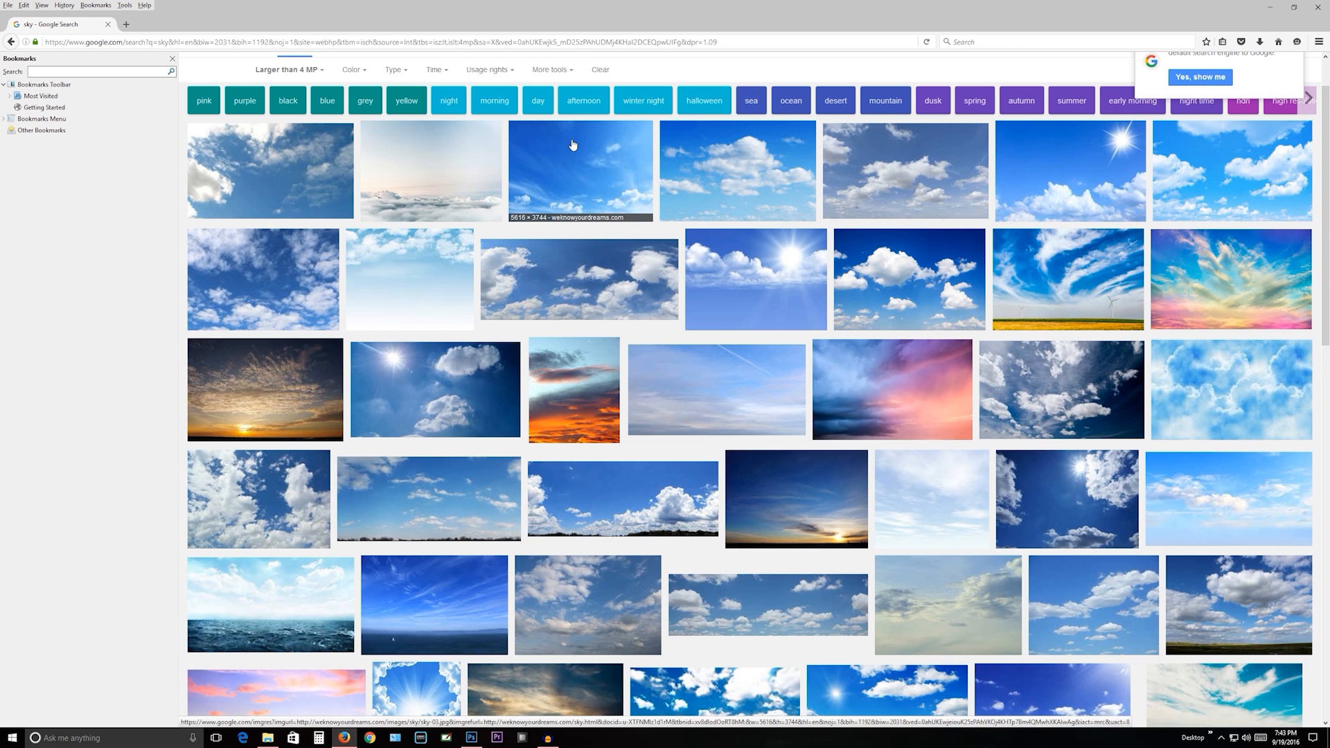
scroll(543, 412, "down", 3)
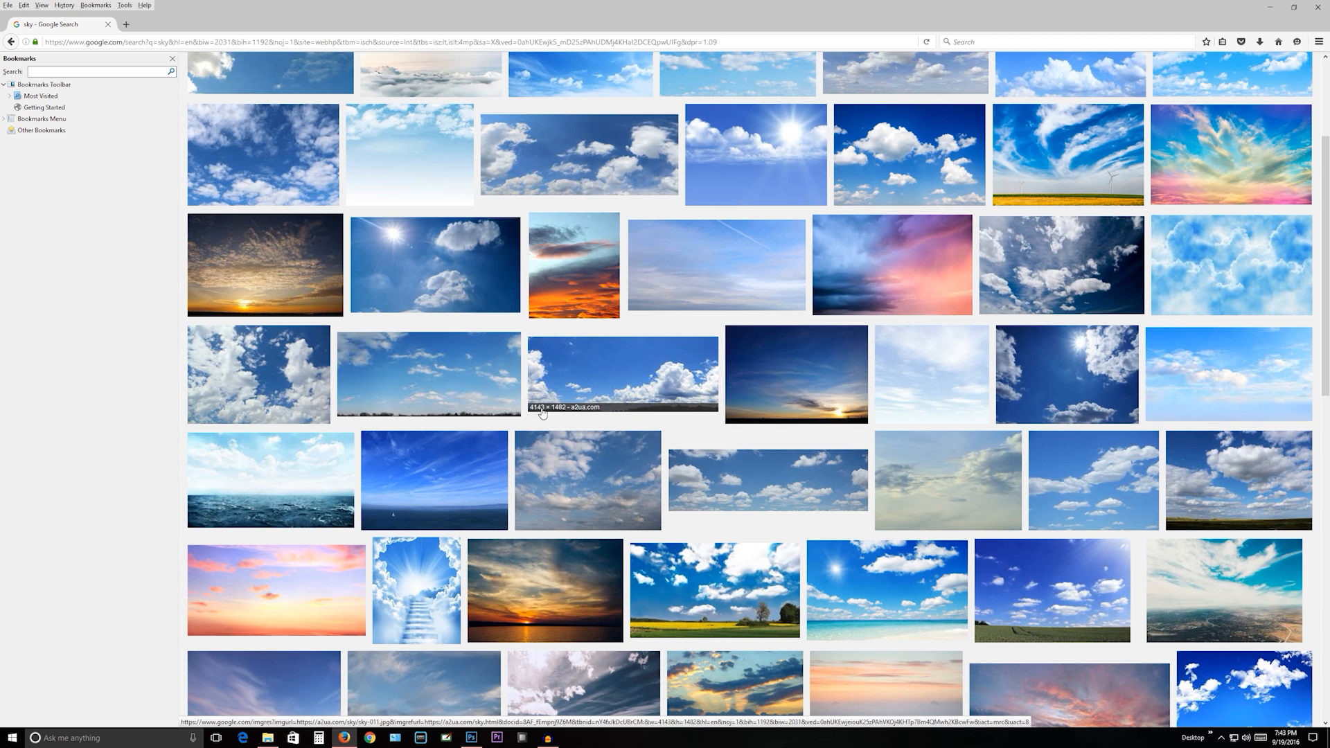
scroll(521, 432, "down", 5)
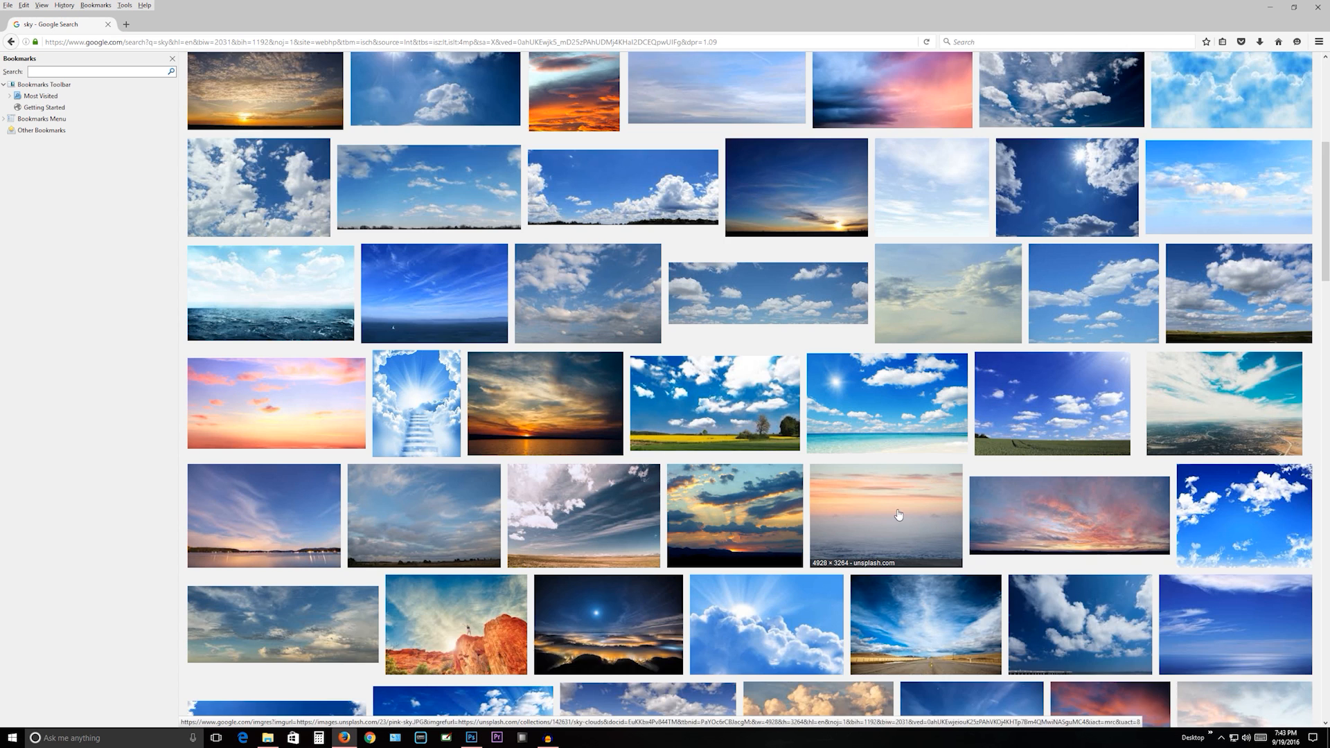
scroll(891, 510, "down", 5)
scroll(861, 588, "down", 5)
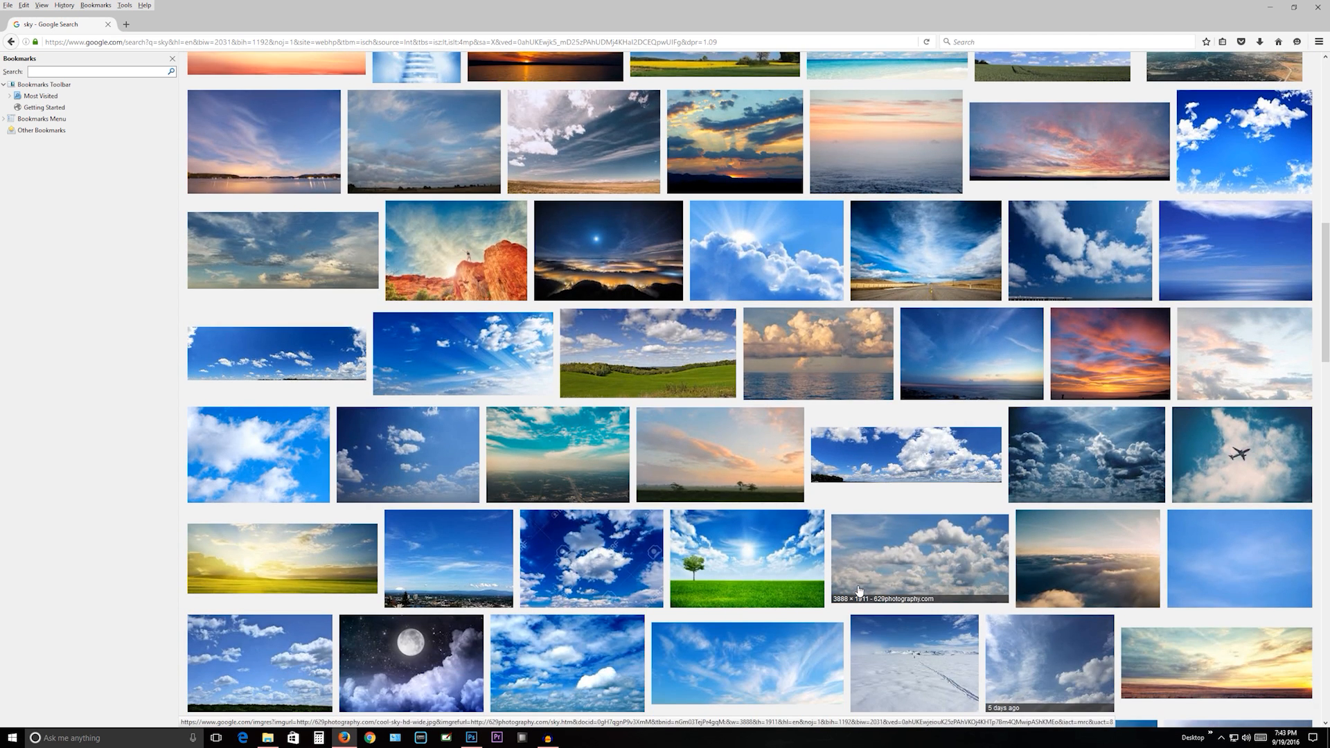
scroll(859, 590, "down", 2)
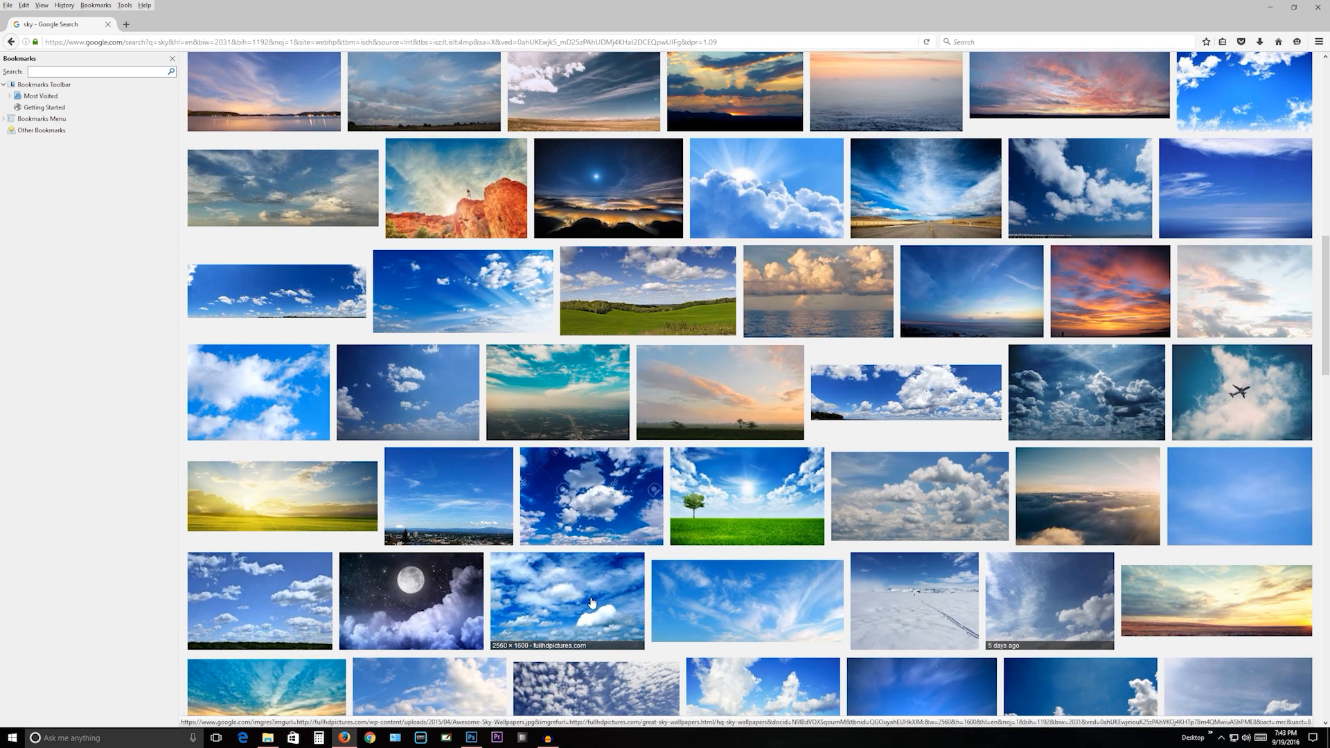
scroll(592, 603, "down", 4)
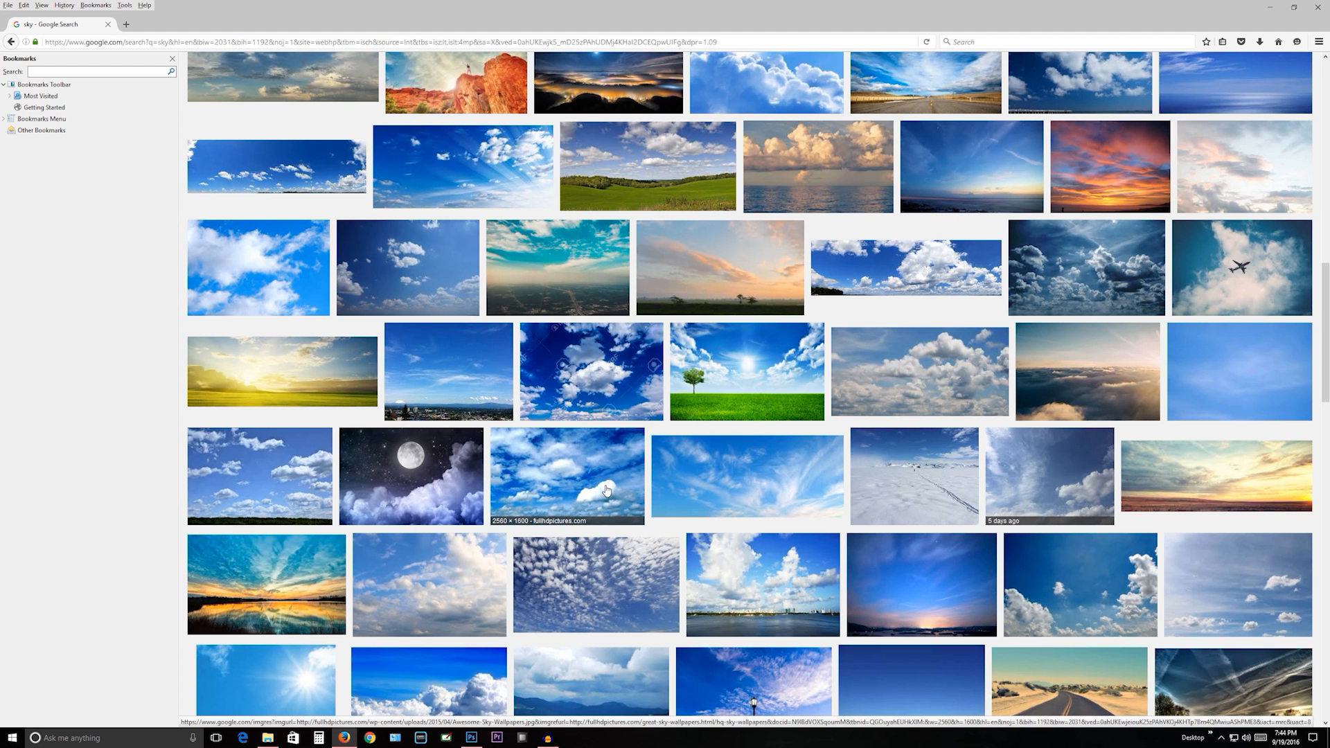
left_click(1277, 574)
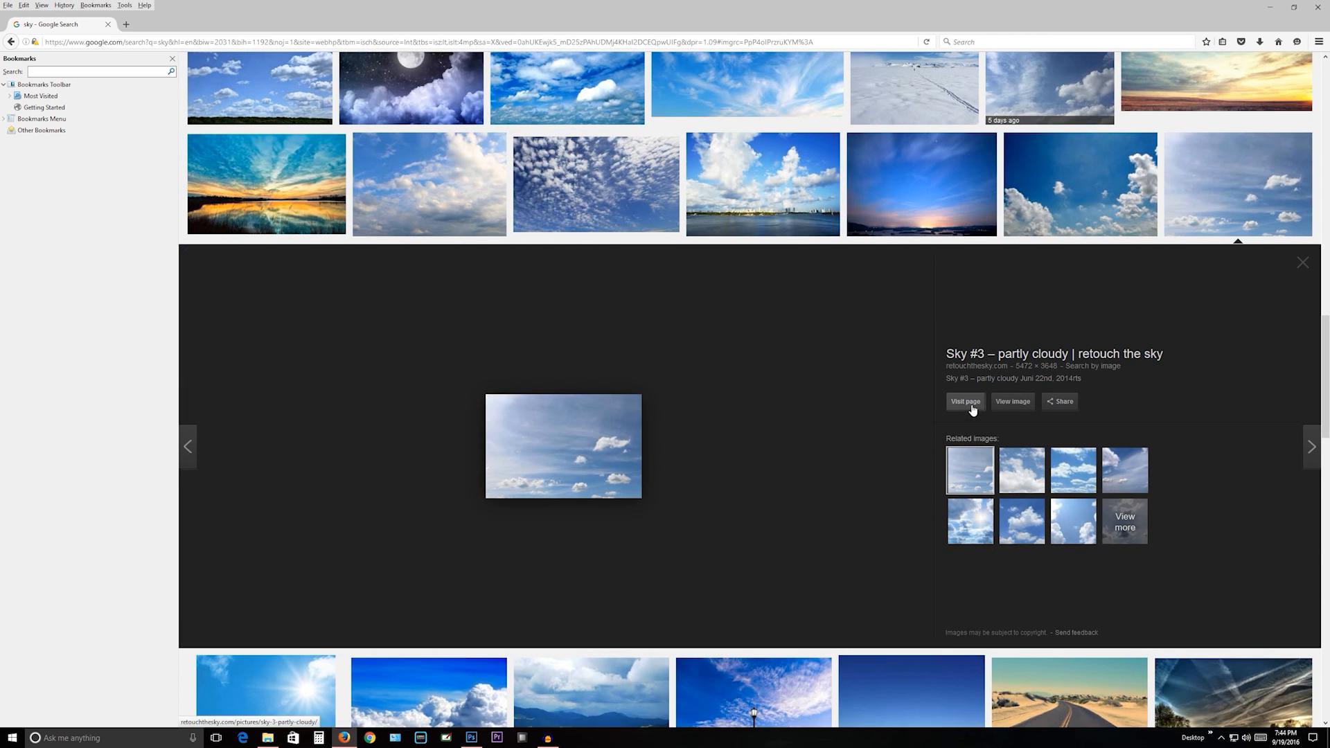
left_click(1012, 402)
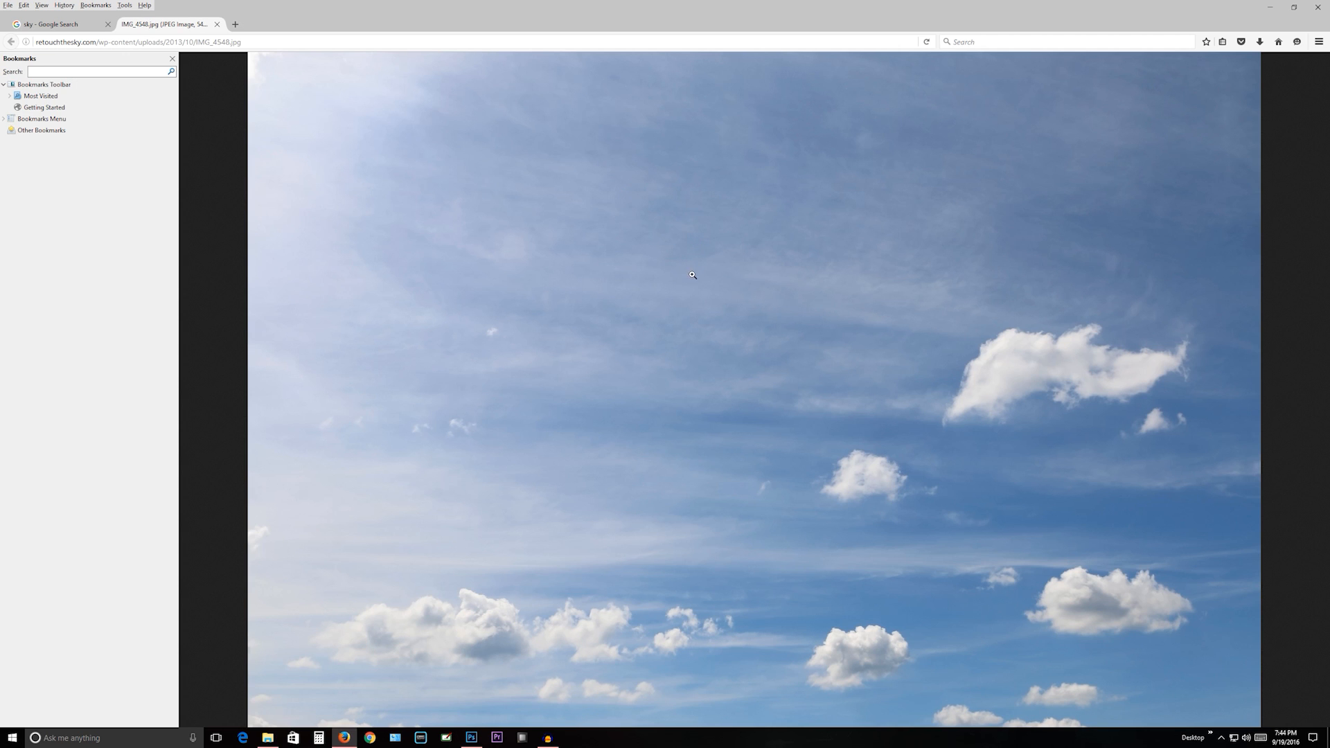
- Save the sky picture as a JPEG named "sky for tutorial" in the Images folder within Downloads
left_click(774, 342)
right_click(774, 342)
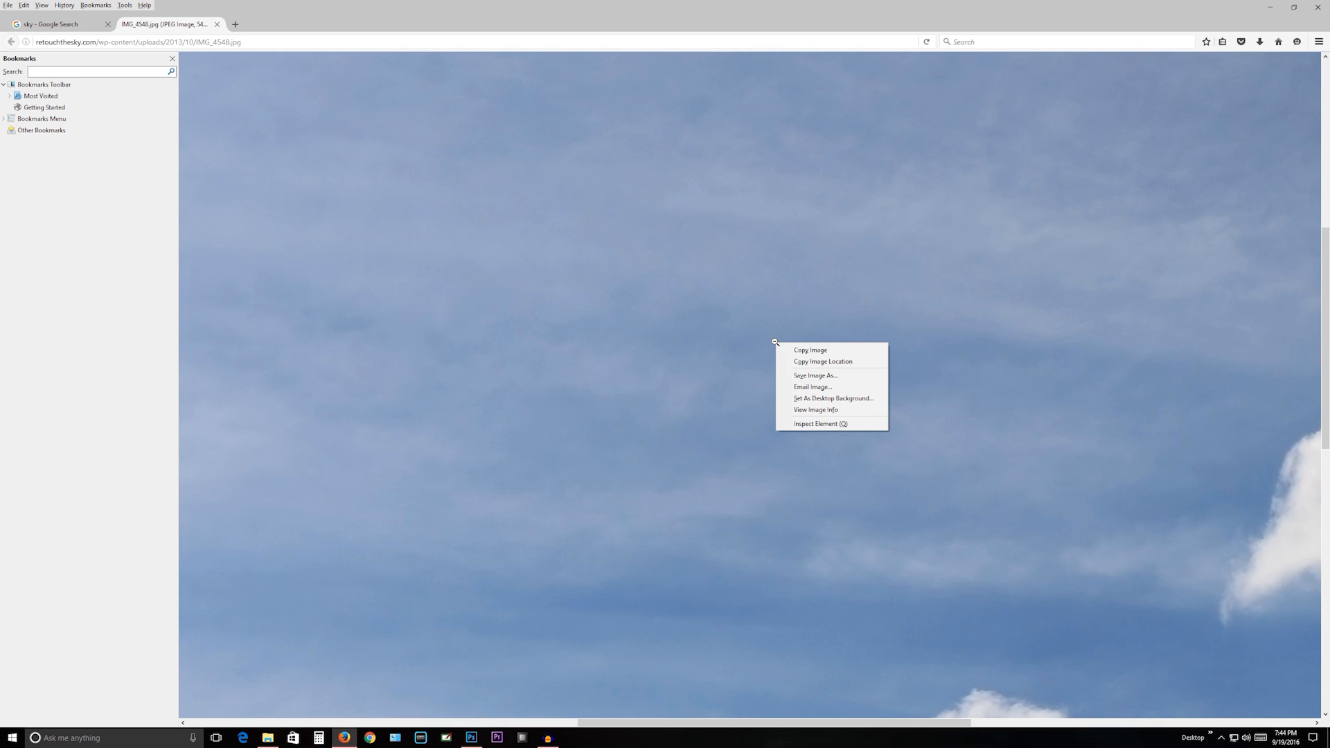
left_click(805, 378)
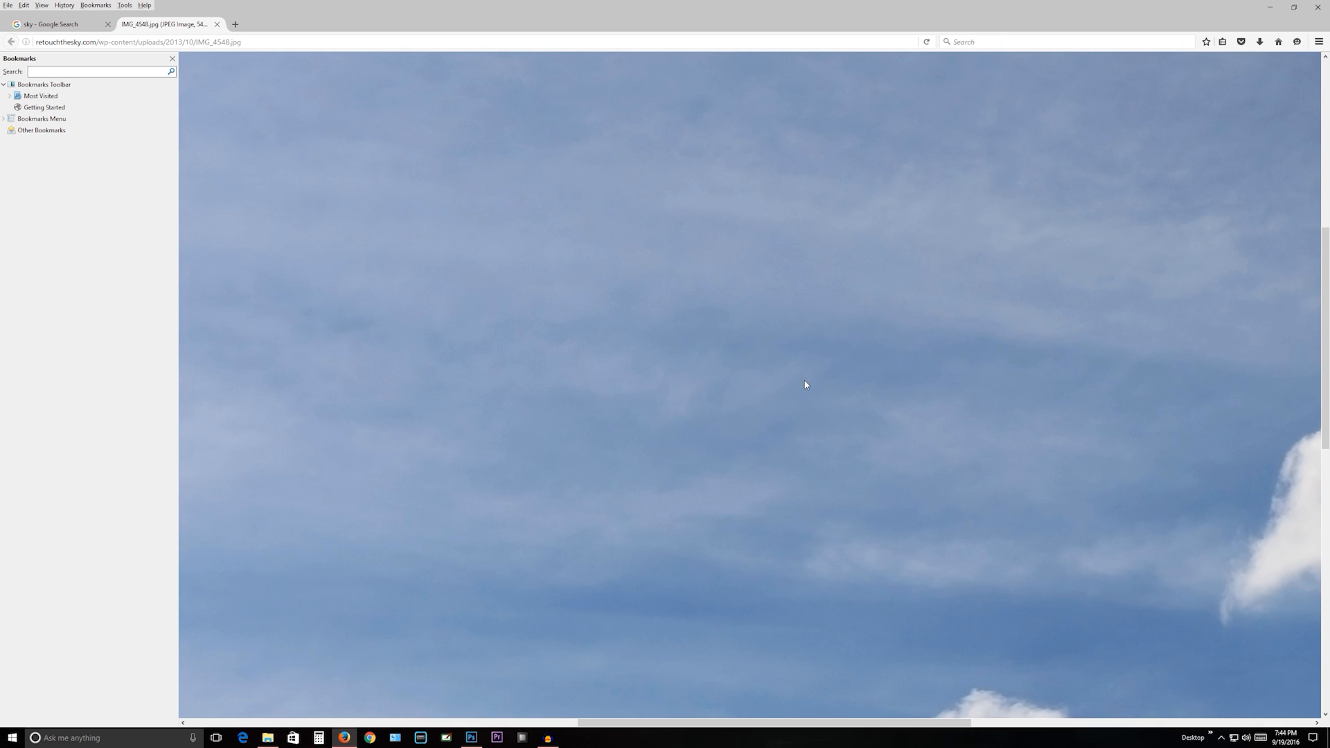
type("sky for tutorial")
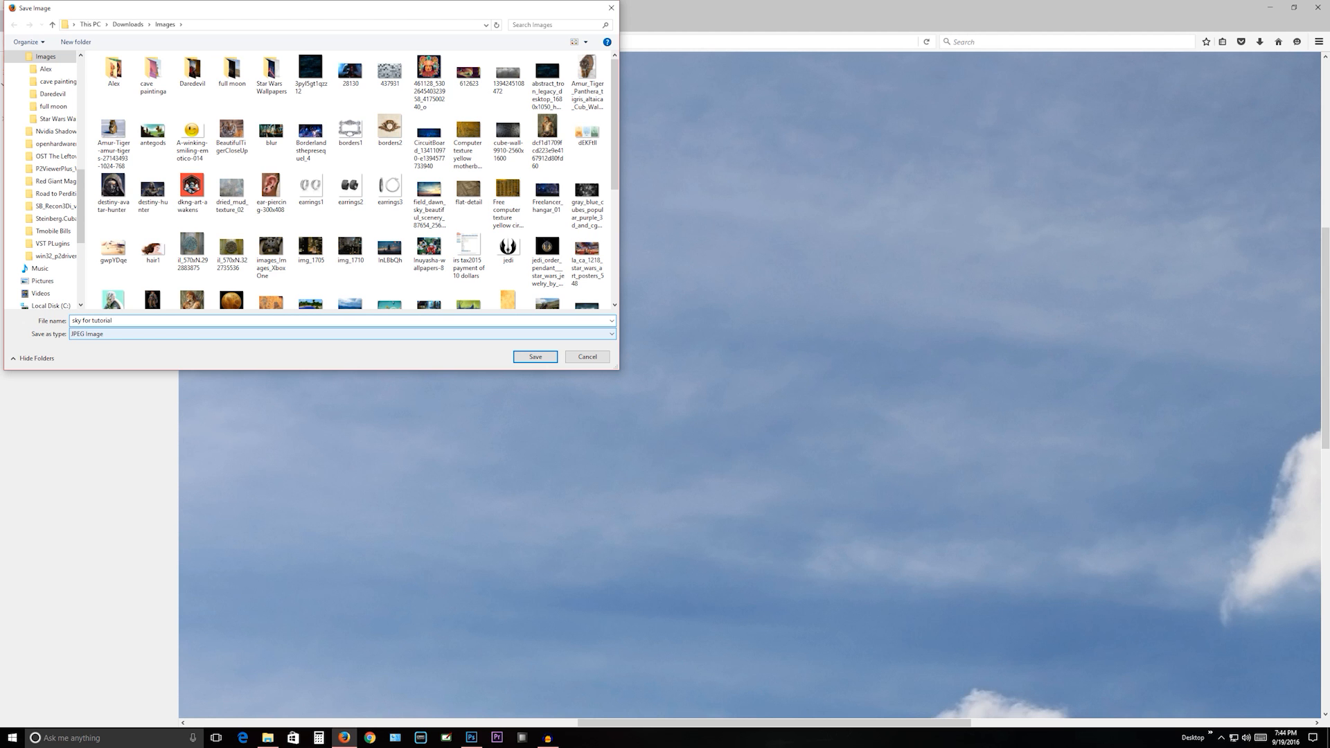
key("Return")
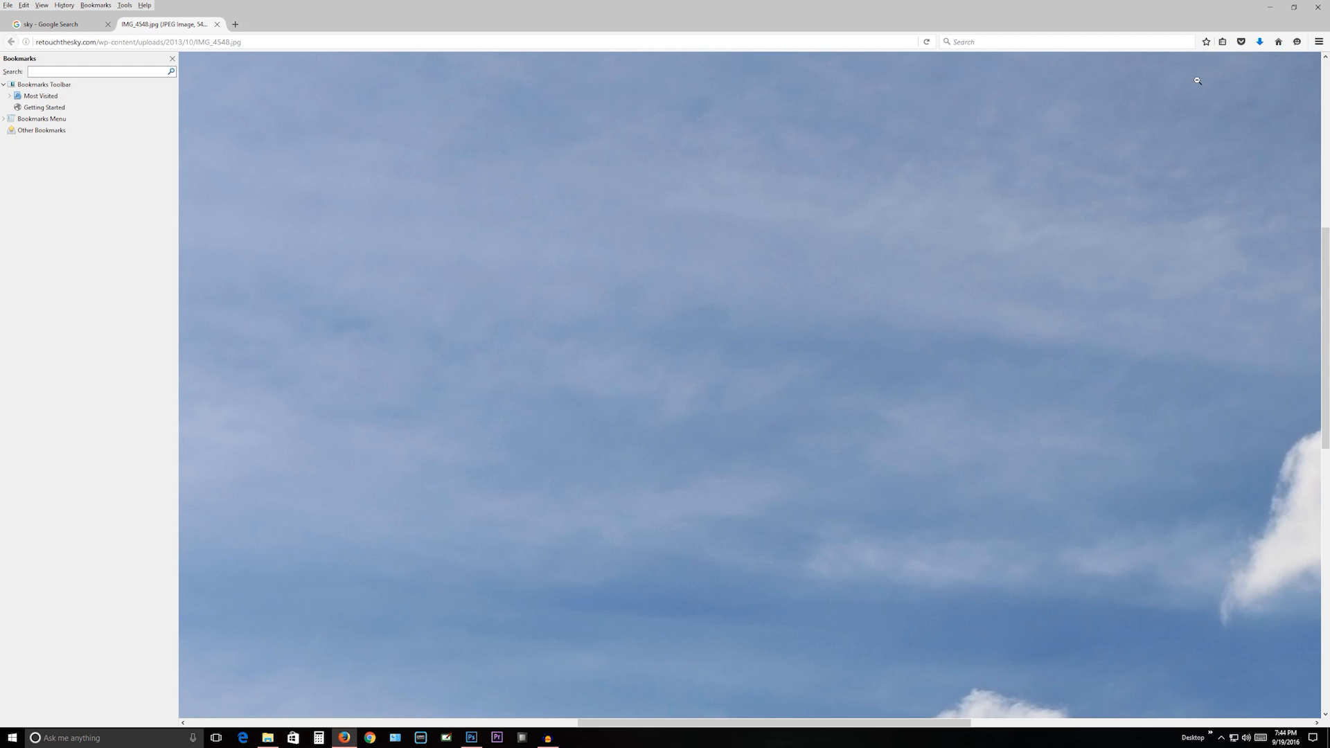
- Switch from Firefox to Photoshop and browse for a file to open in the Images folder within Downloads
left_click(1280, 7)
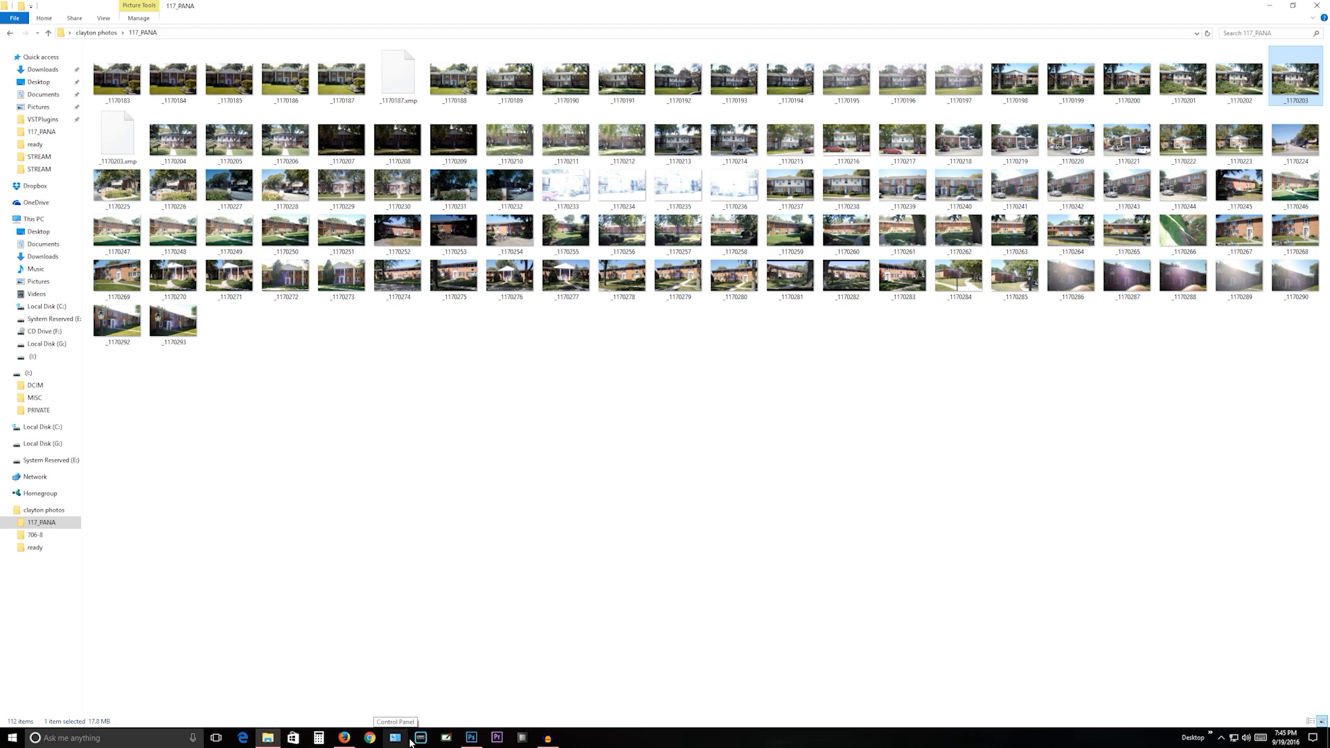
left_click(473, 740)
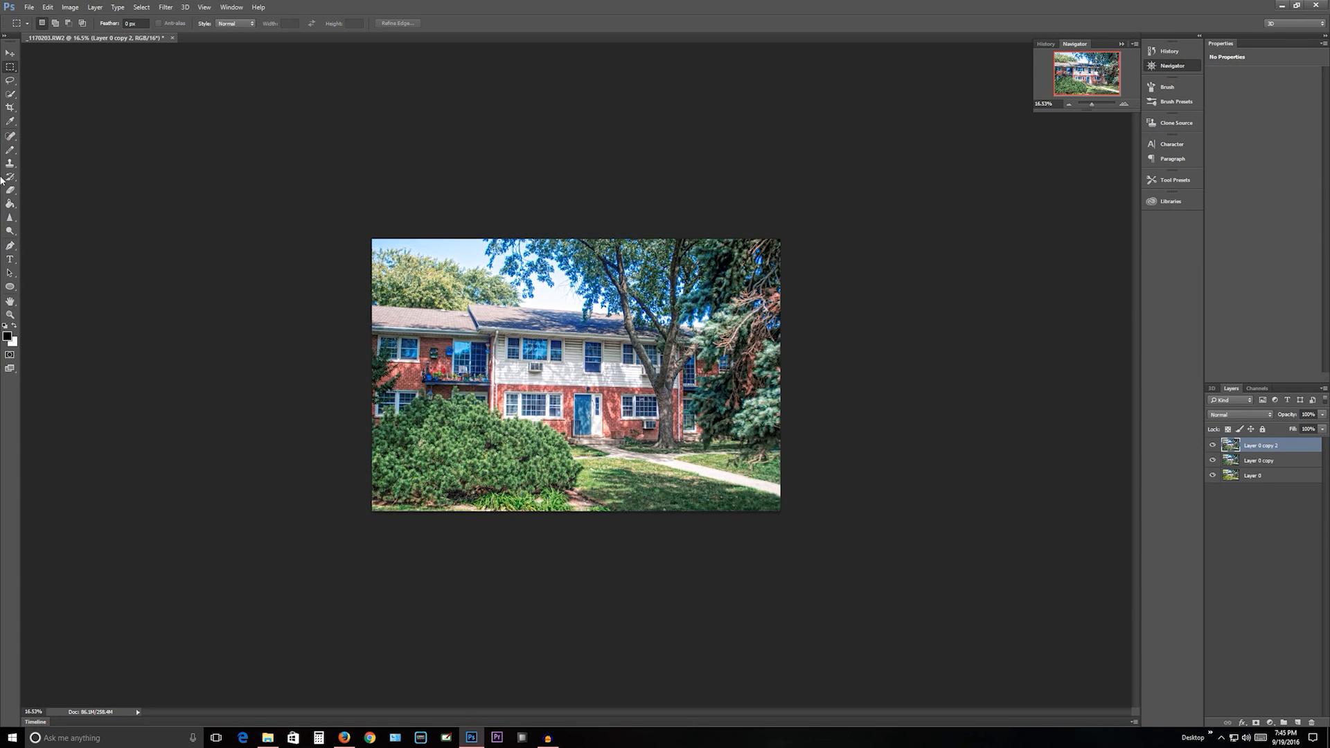
left_click(28, 7)
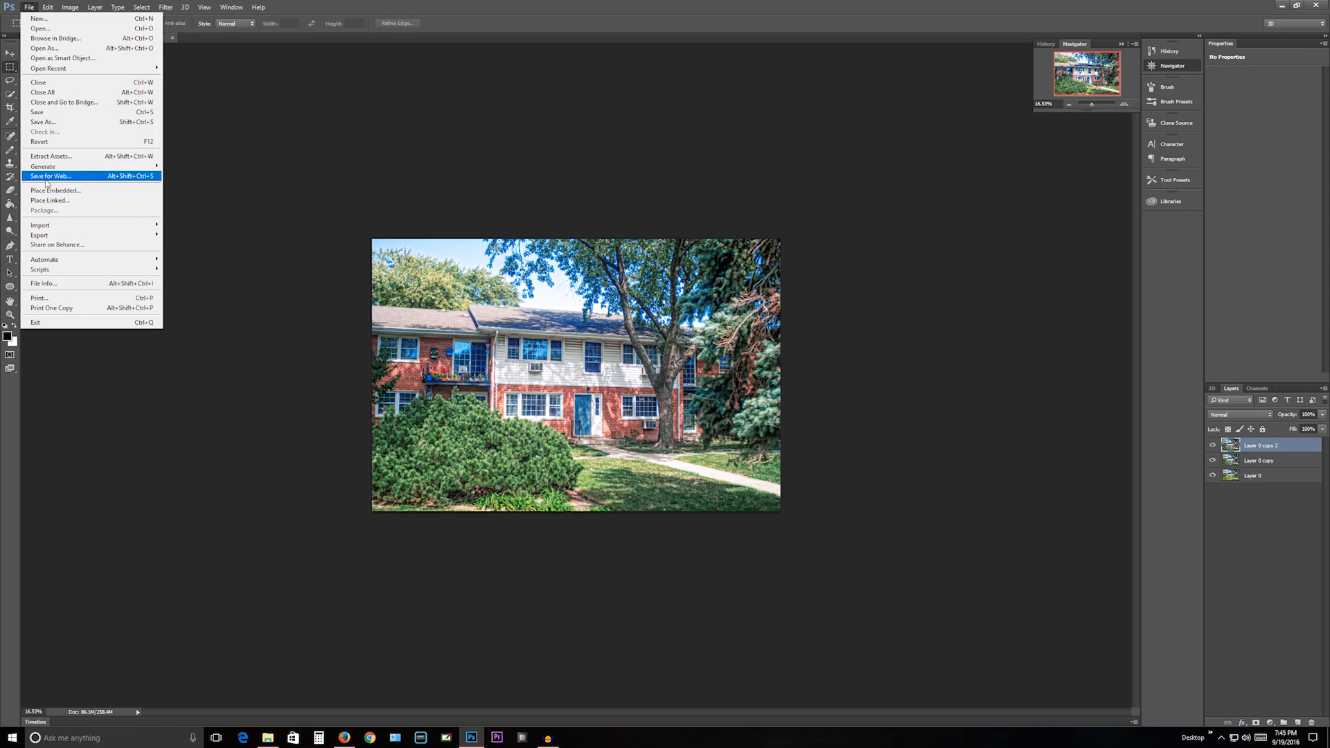
mouse_move(48, 171)
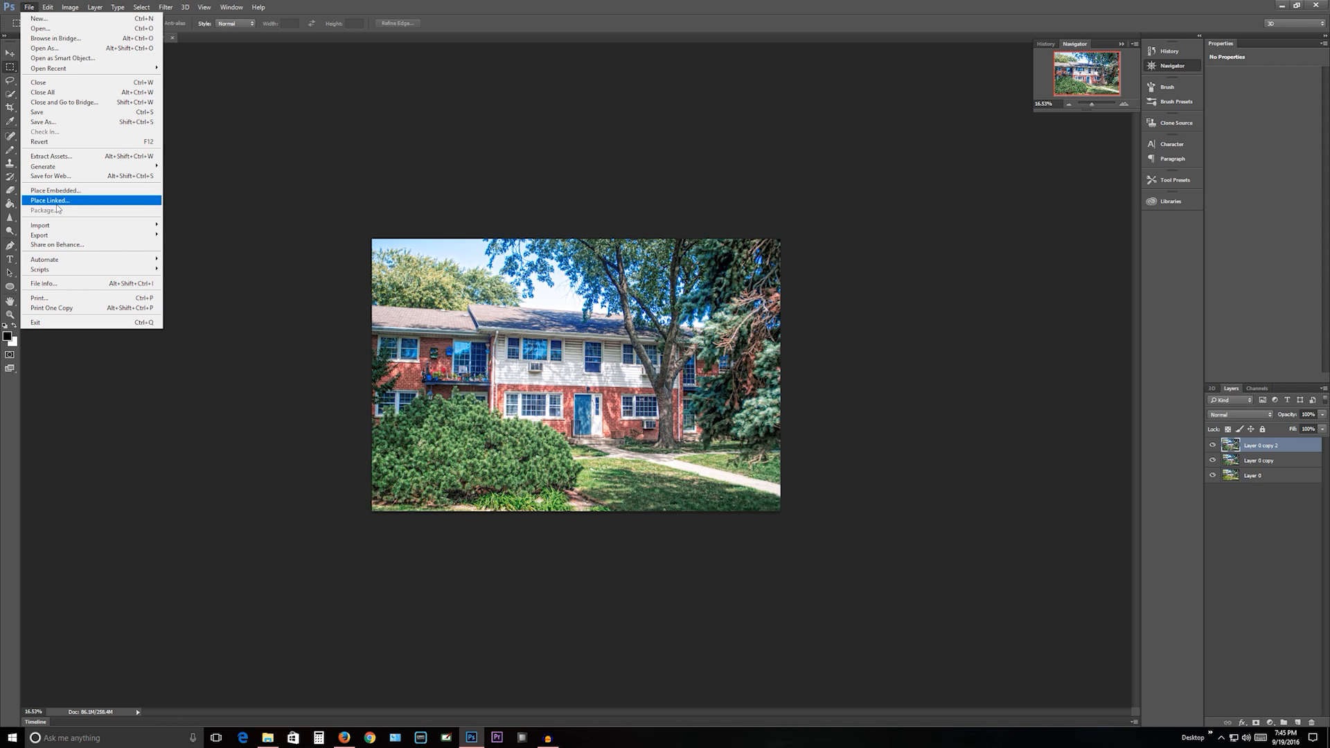
mouse_move(66, 238)
mouse_move(137, 240)
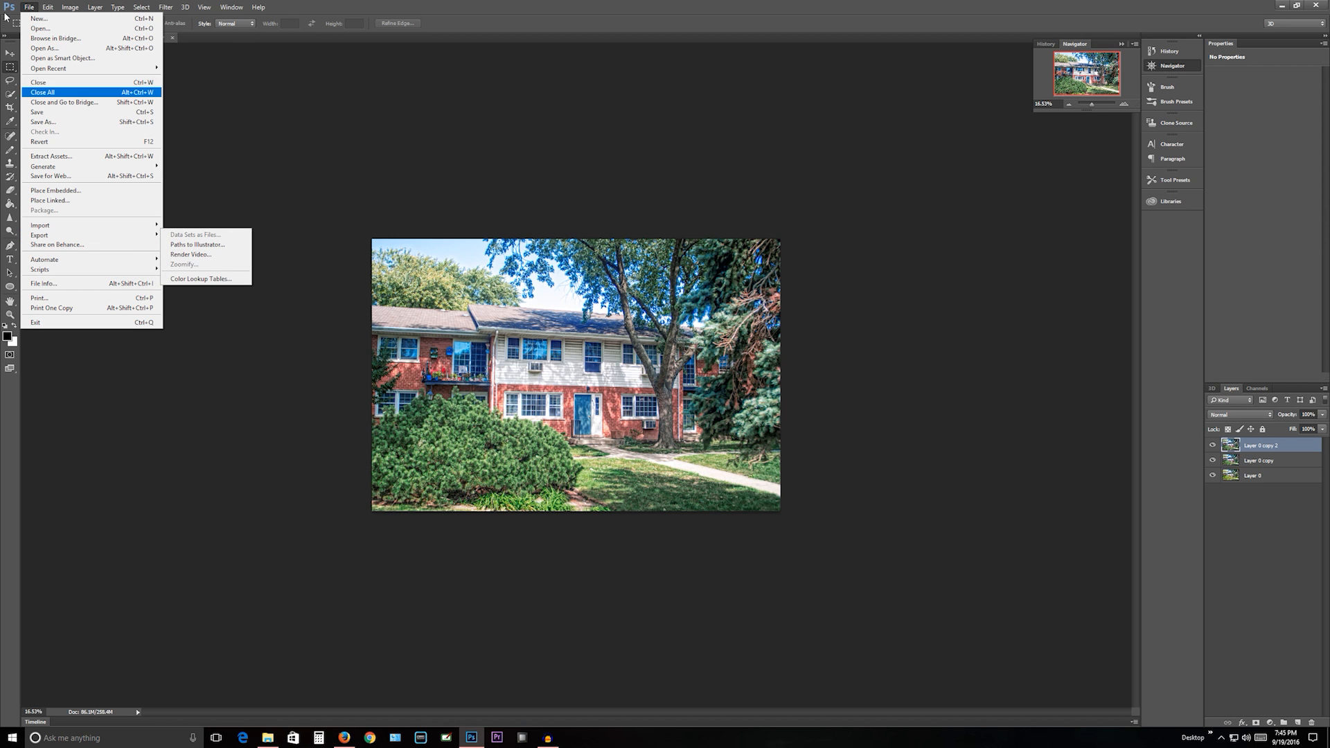
left_click(40, 28)
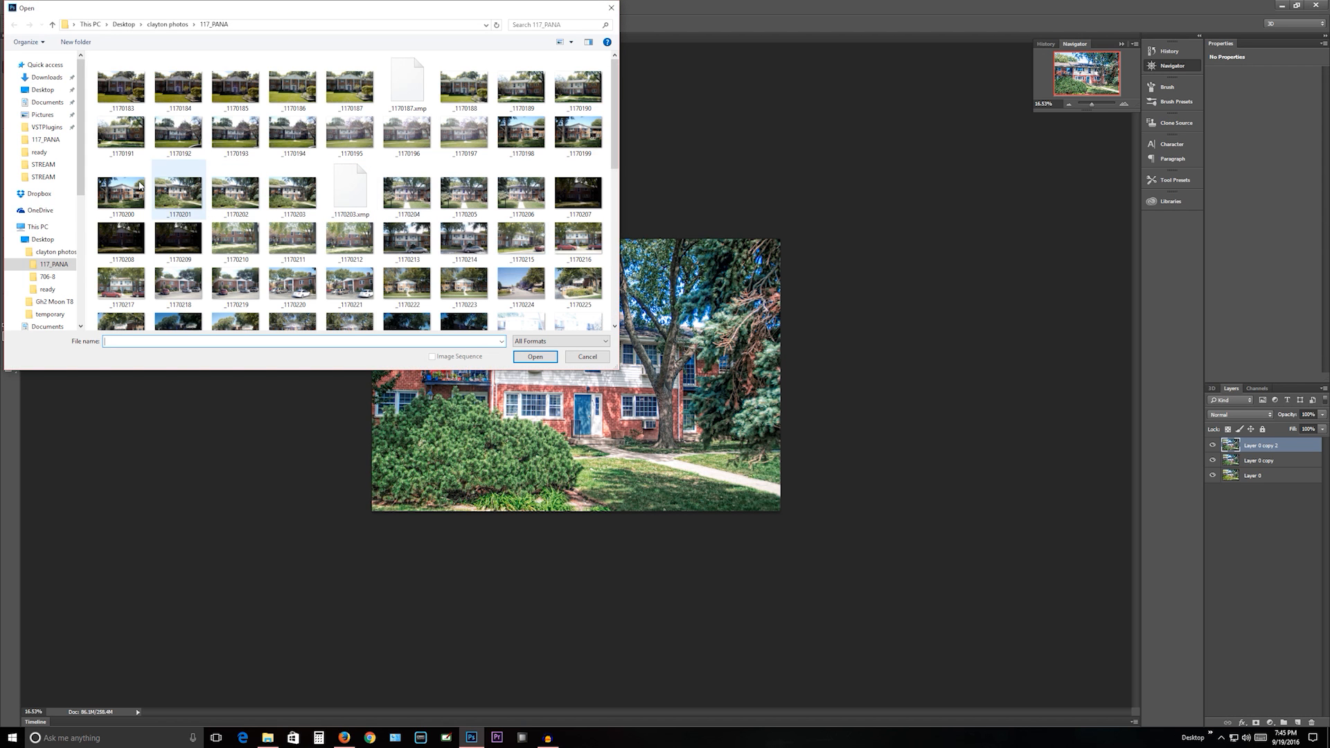
left_click(36, 227)
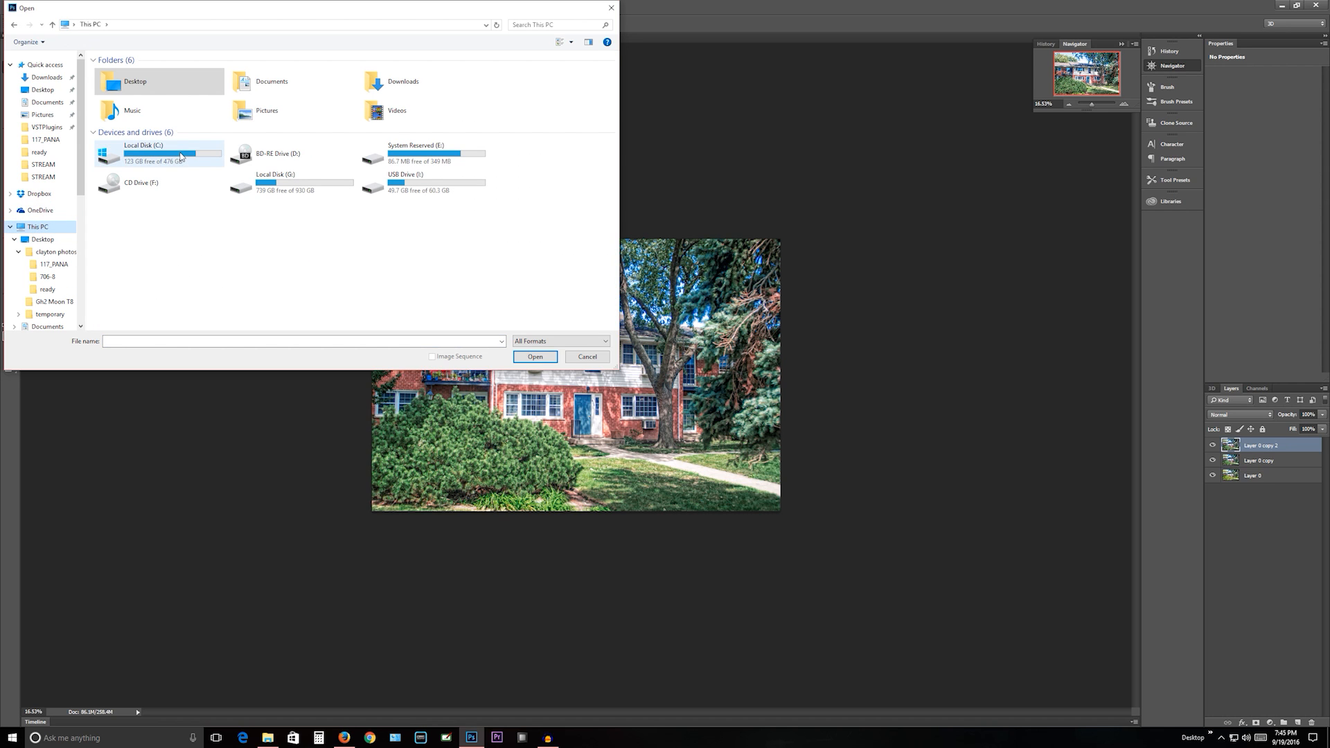
double_click(391, 81)
left_click(399, 81)
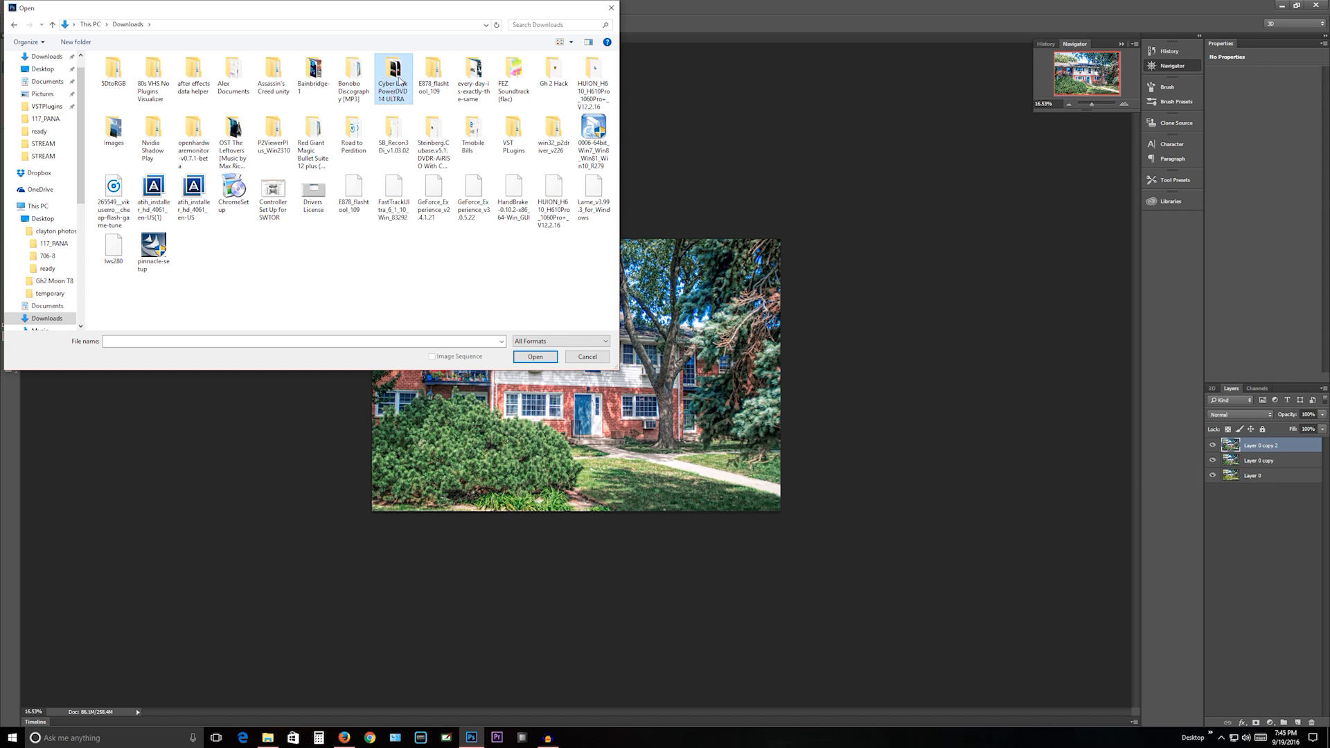
left_click(111, 130)
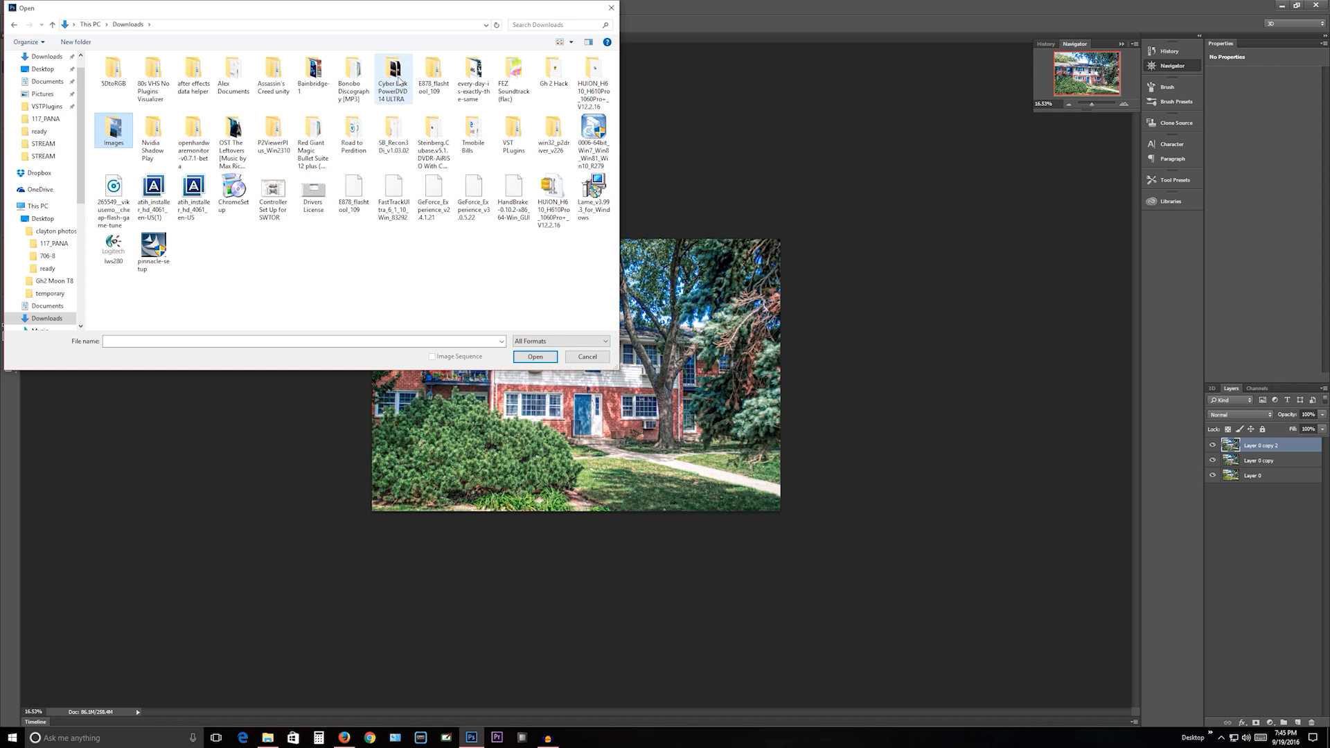
double_click(118, 142)
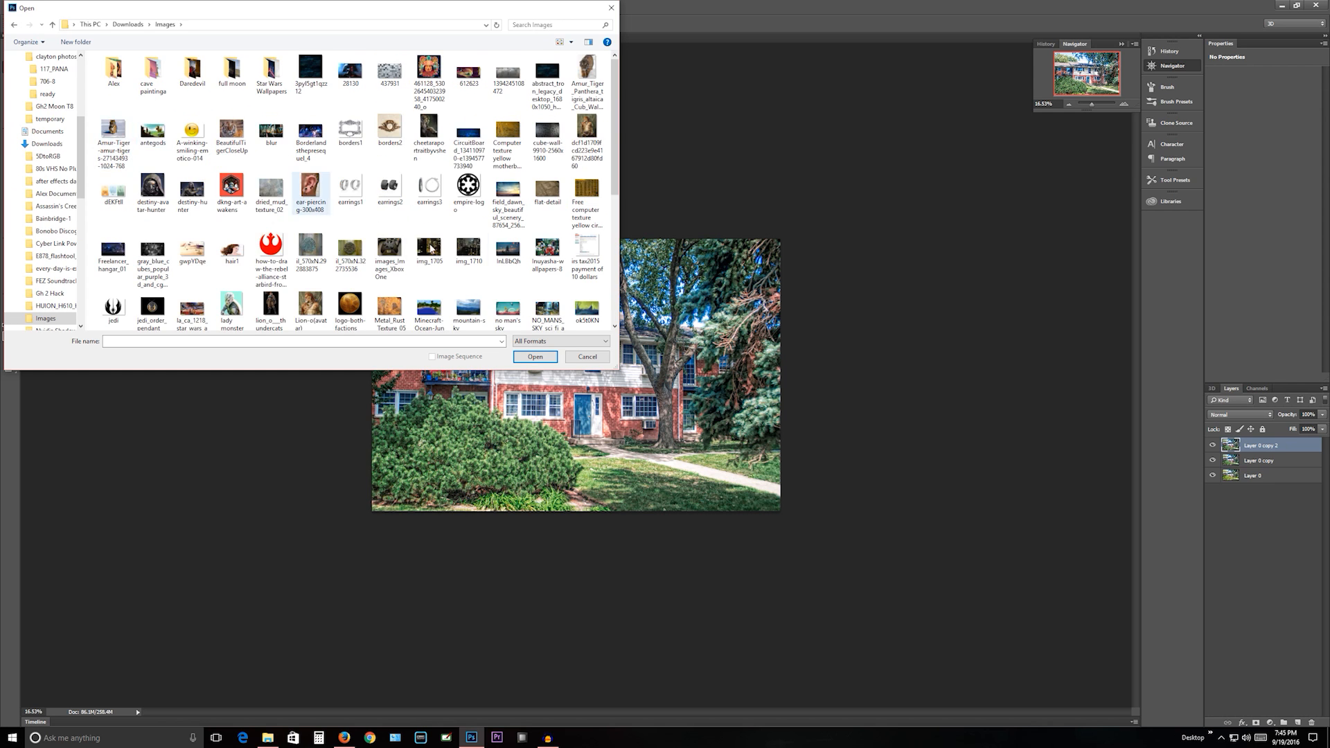
- Find the "sky for tutorial" picture among the images and open it
left_click(392, 196)
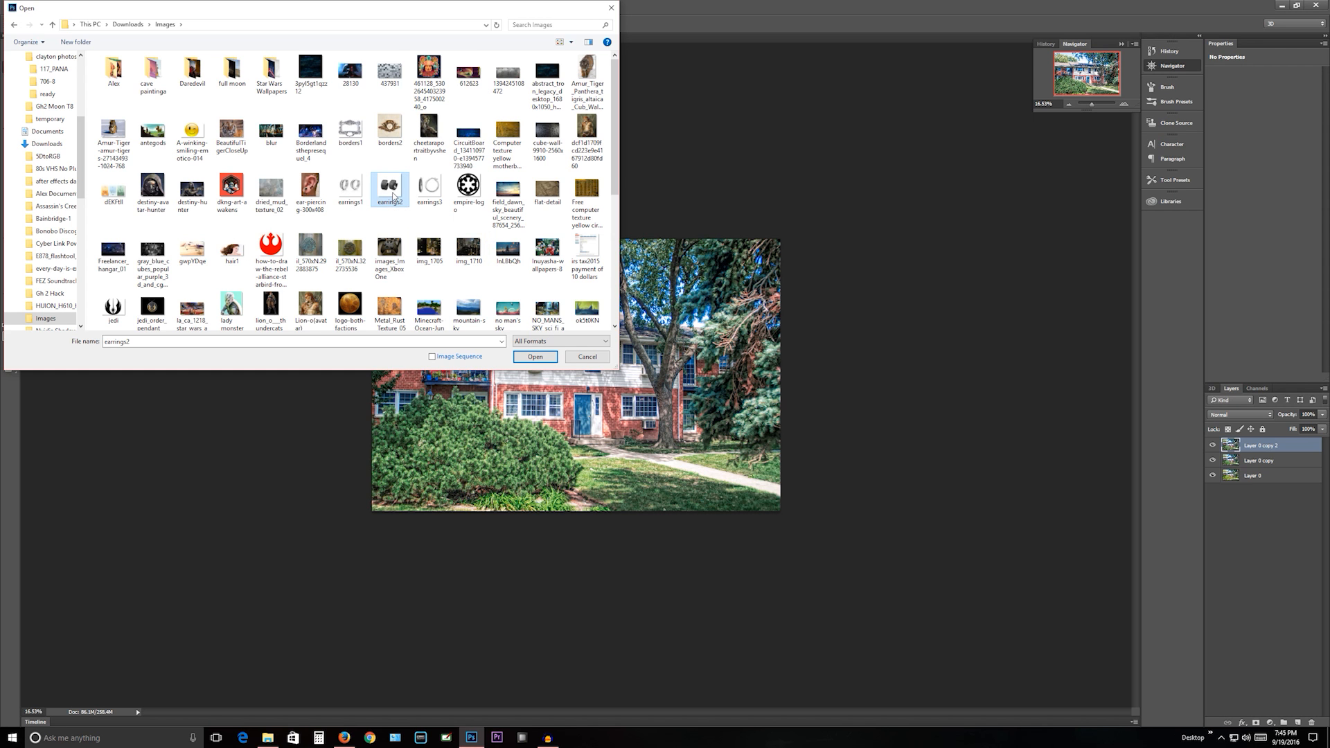
key("Down")
key("Down")
key("Down")
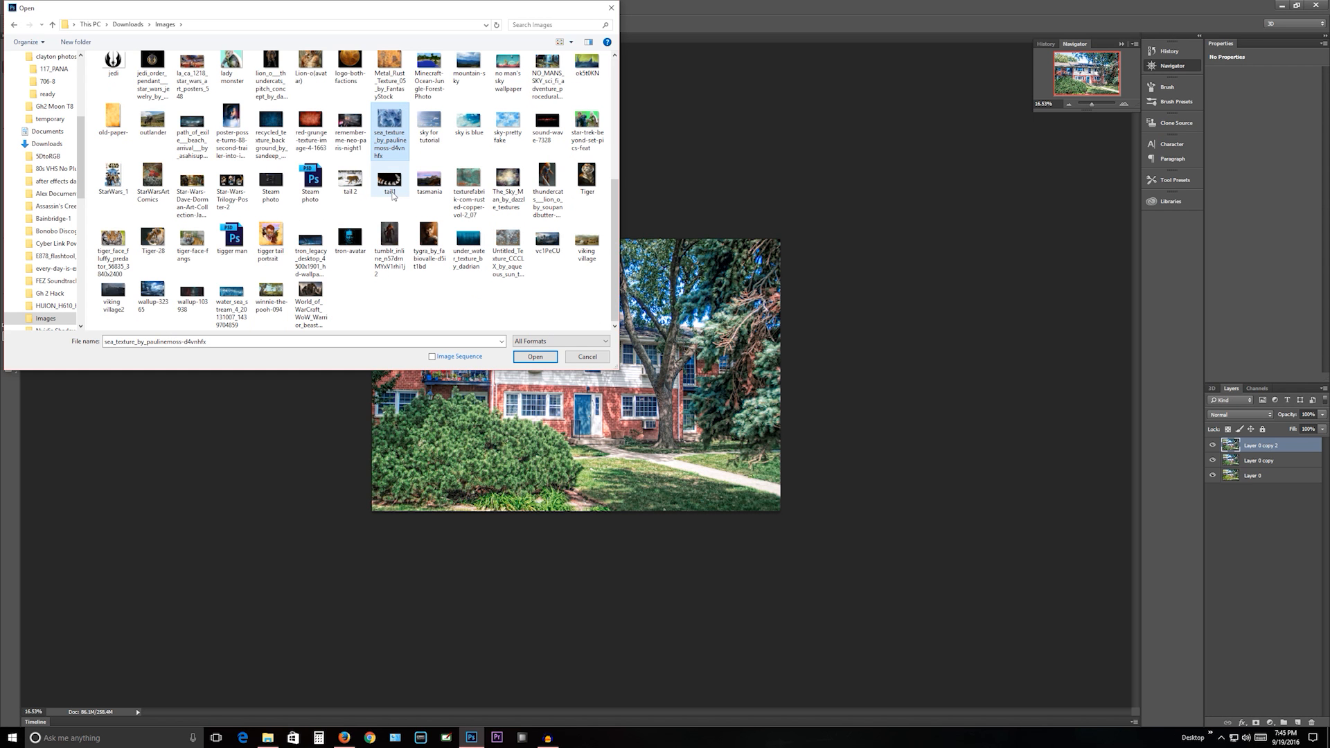
double_click(429, 137)
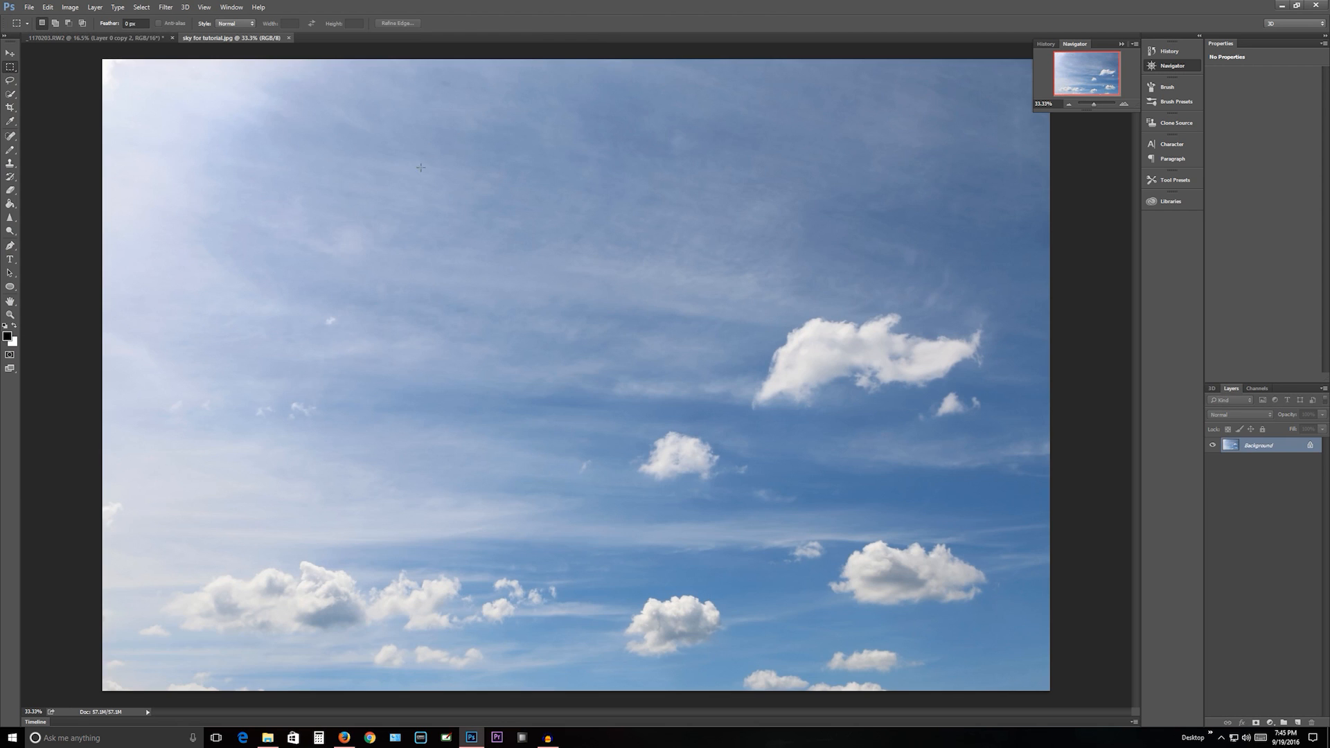
- Select the entire sky picture with the Rectangular Marquee and copy it
left_click_drag(78, 53, 1082, 732)
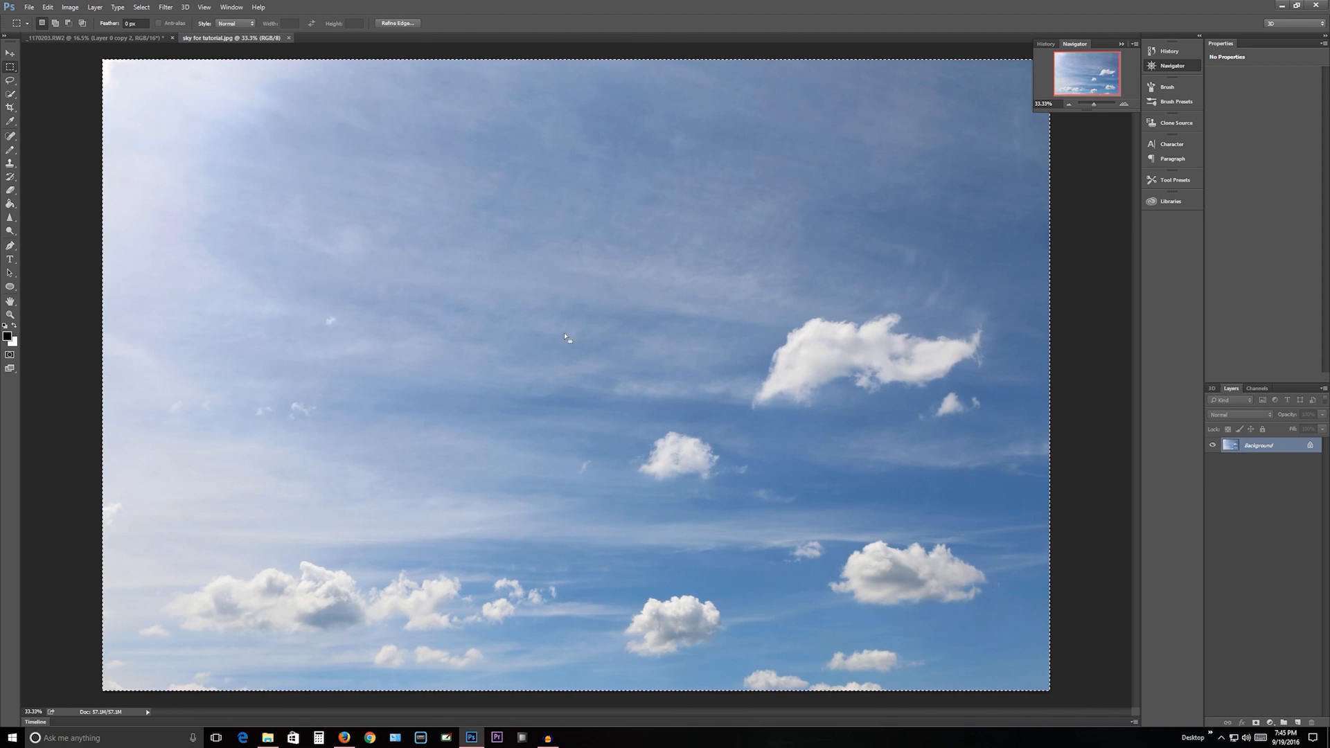
left_click(48, 7)
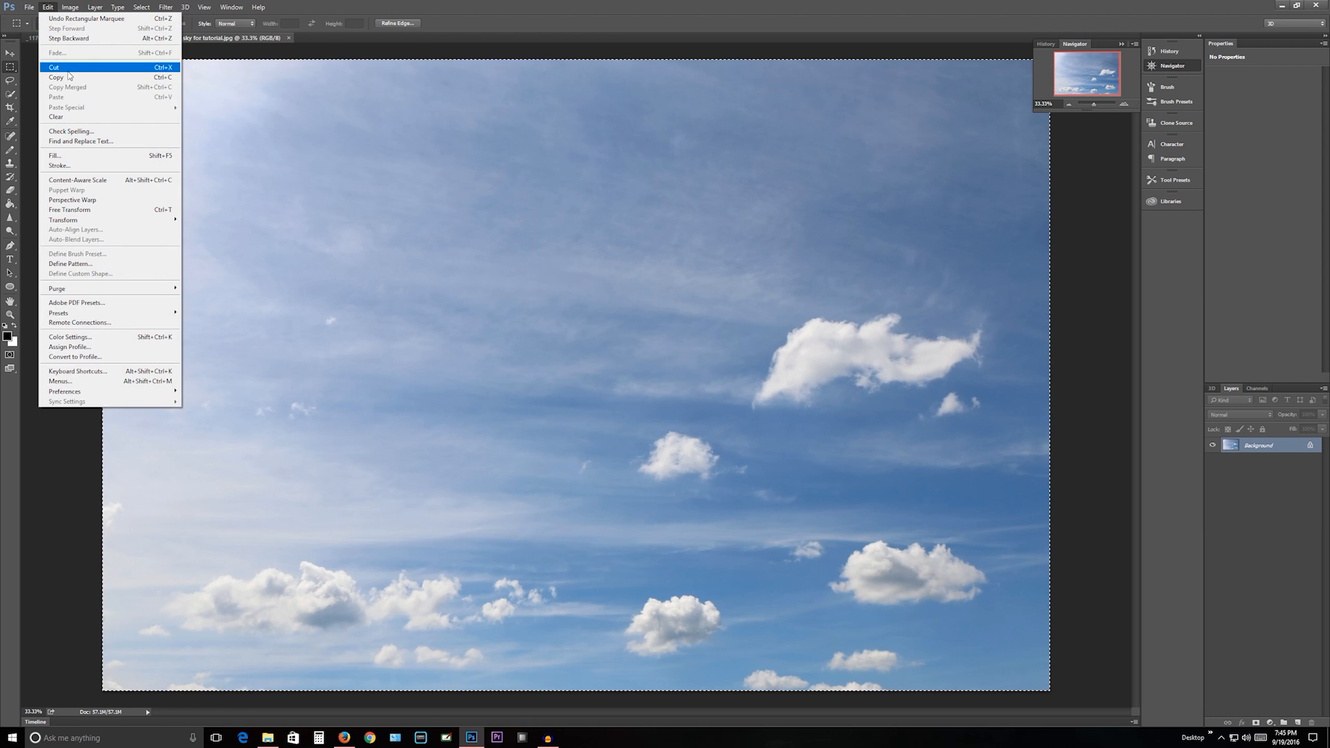
left_click(67, 75)
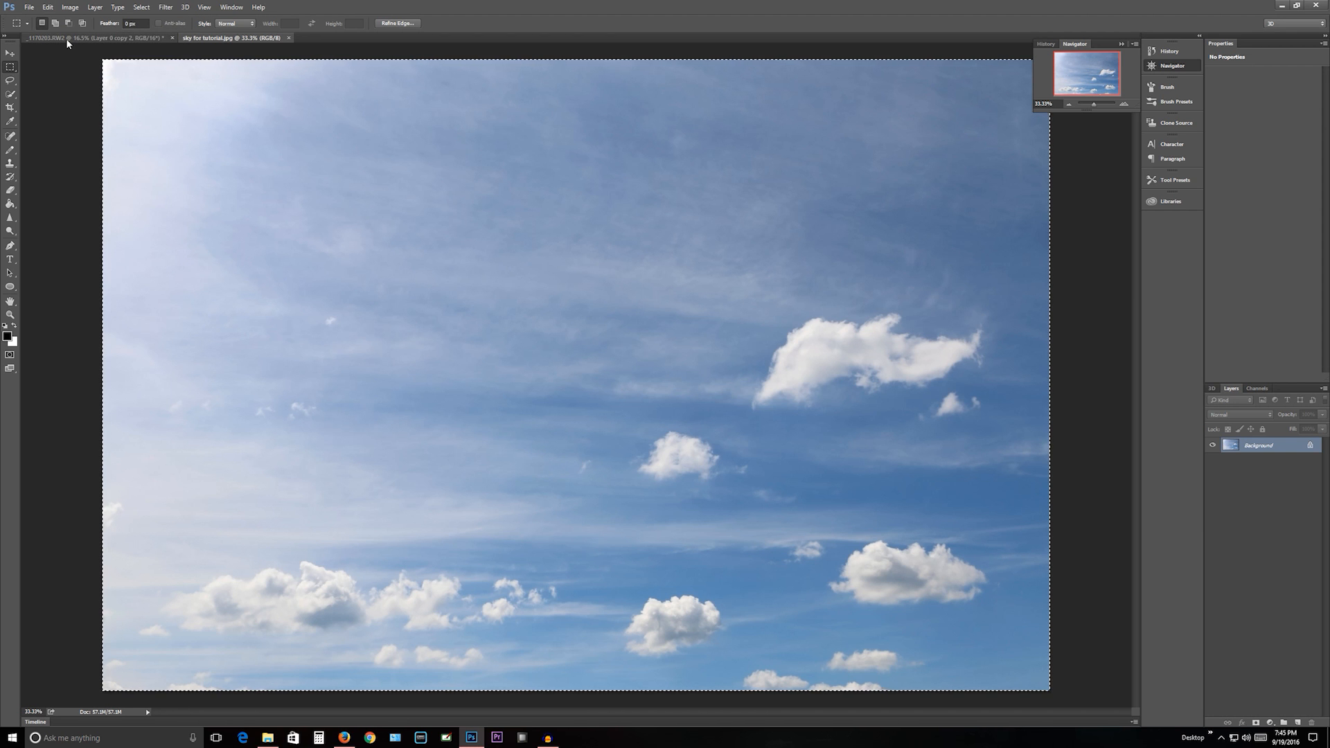
- Paste the copied sky into the house photo document, accepting the color profile conversion
left_click(65, 38)
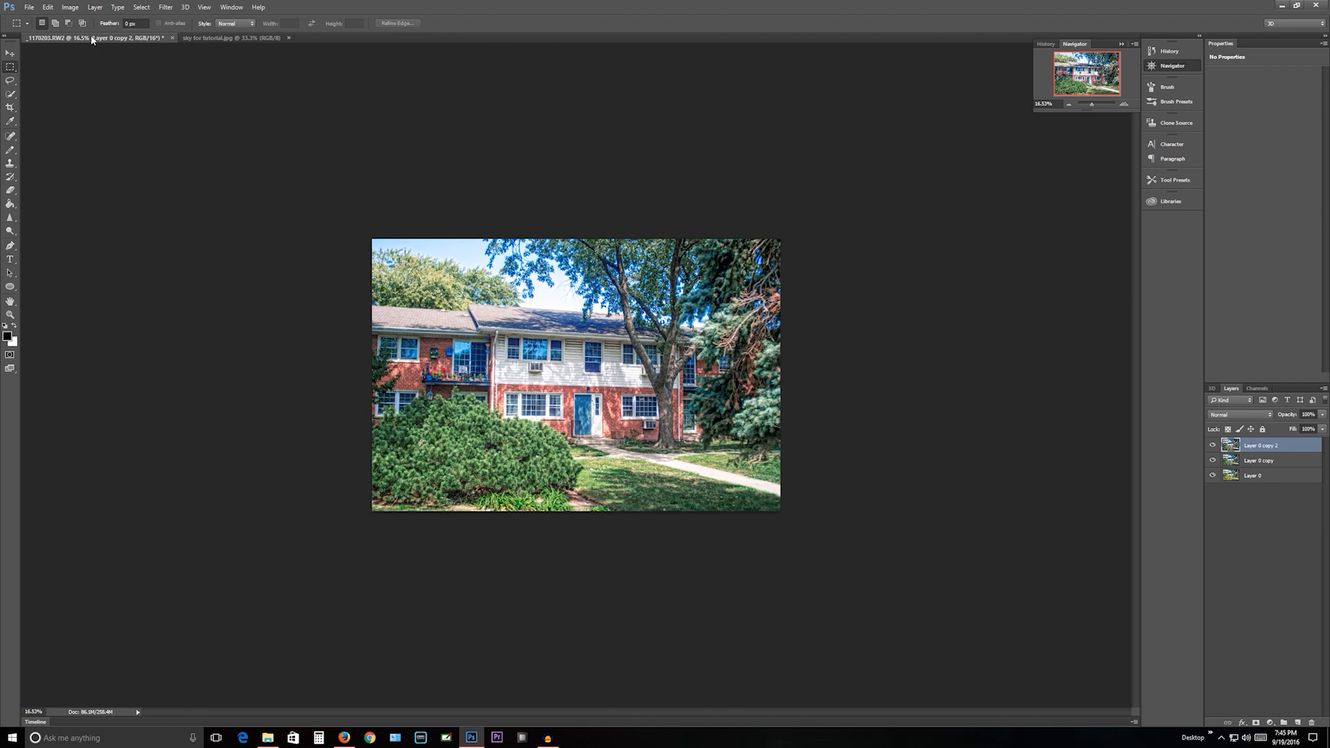
left_click(50, 9)
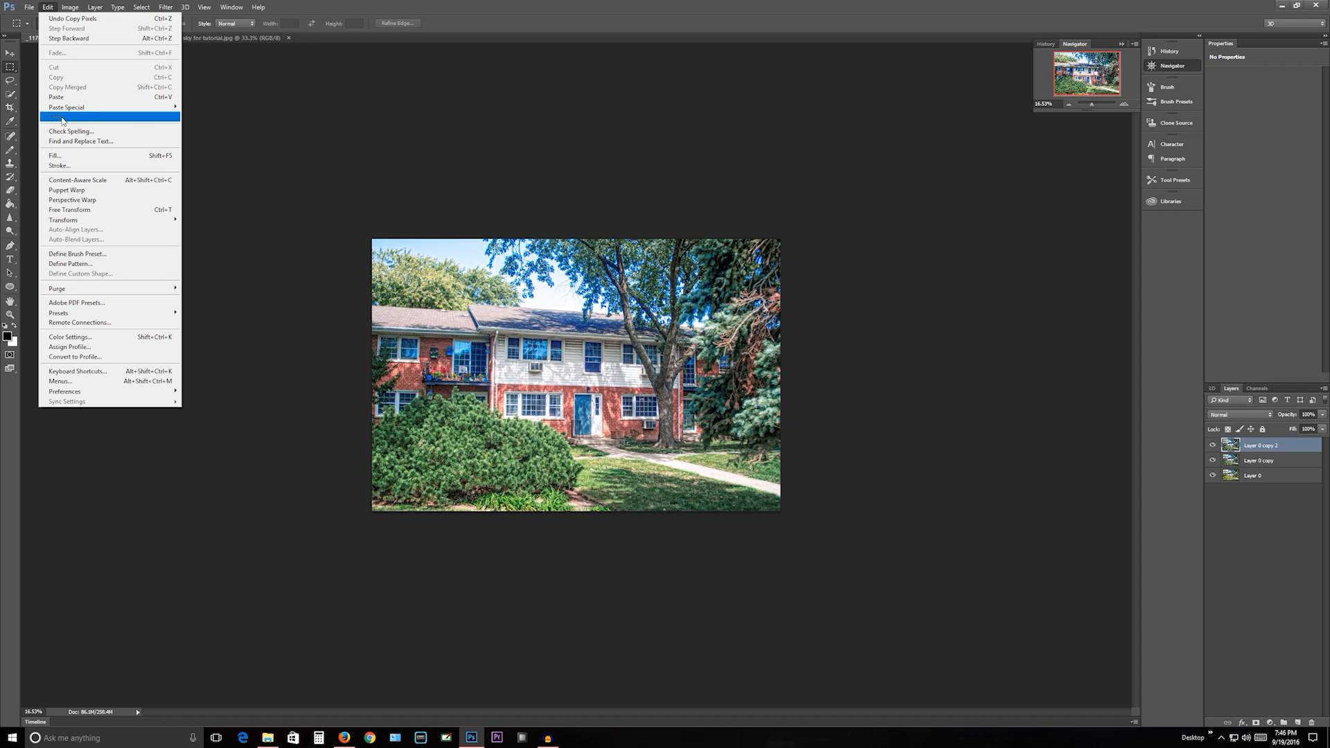
left_click(60, 98)
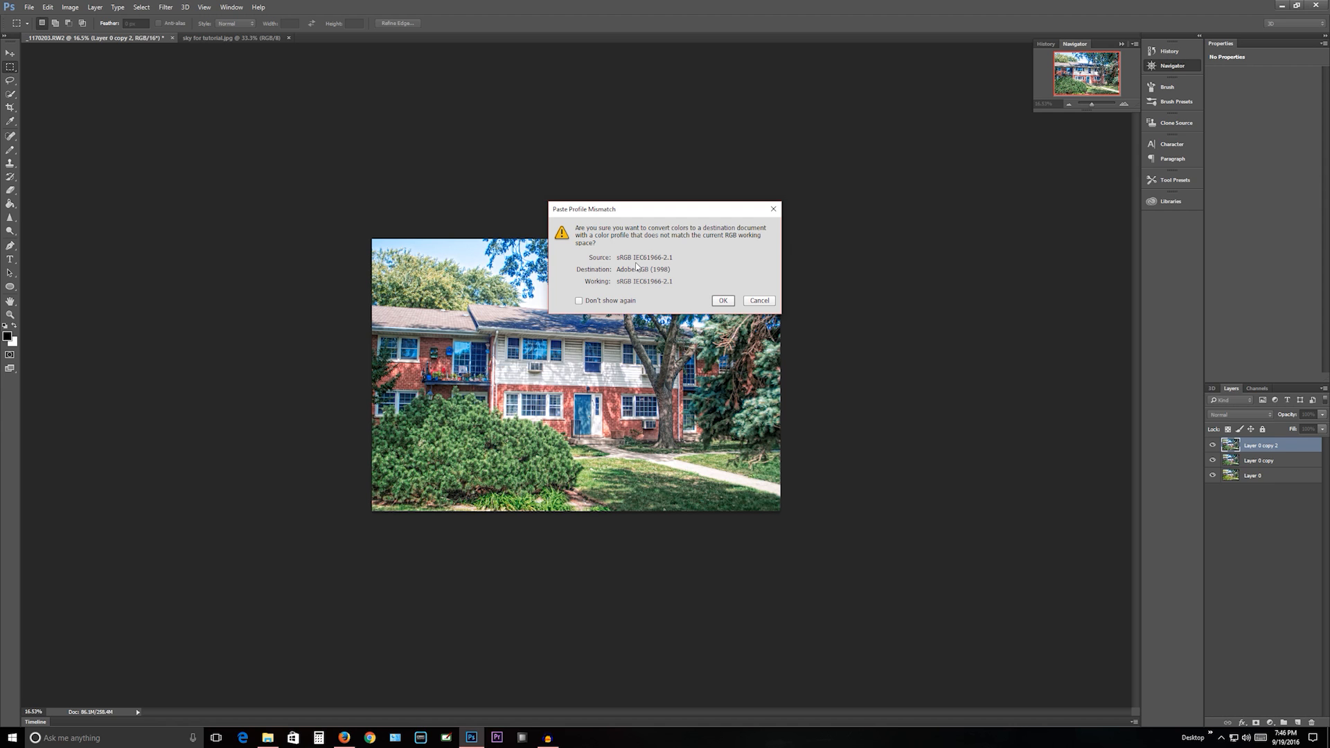
left_click(719, 301)
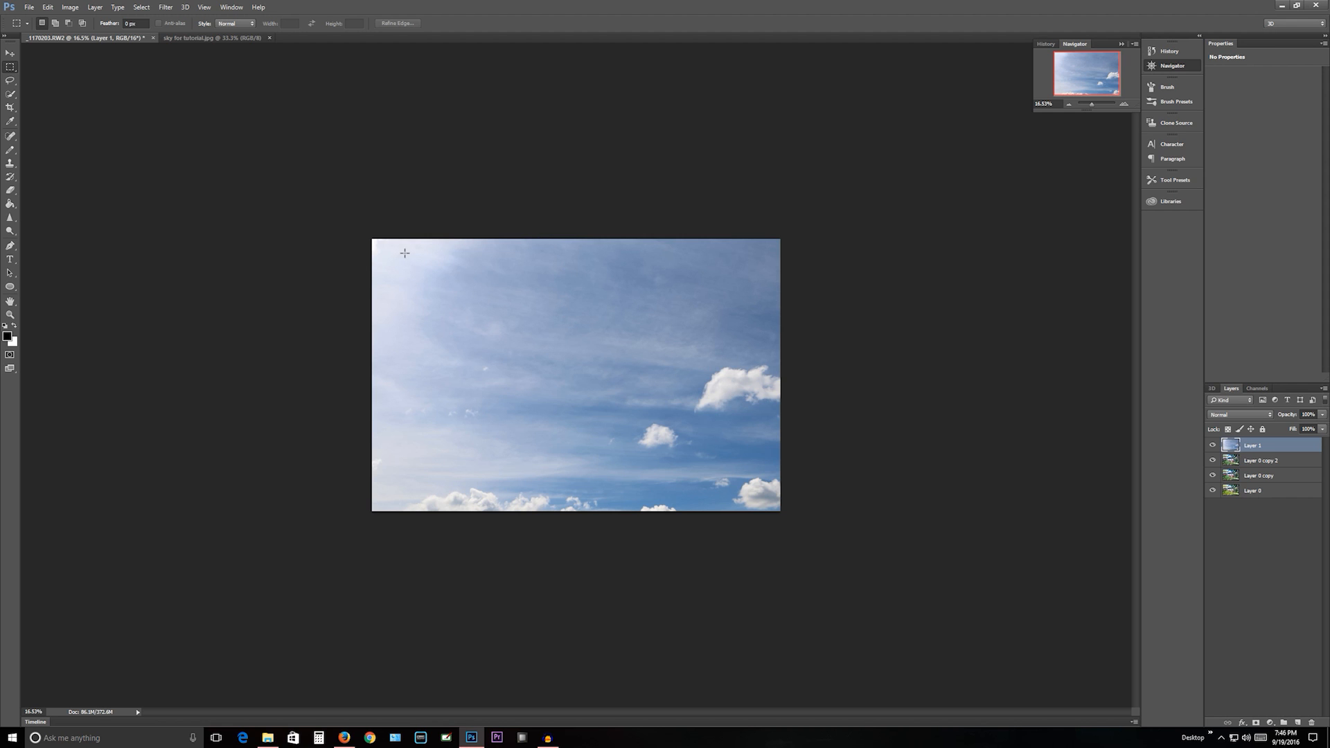
right_click(472, 298)
left_click(526, 404)
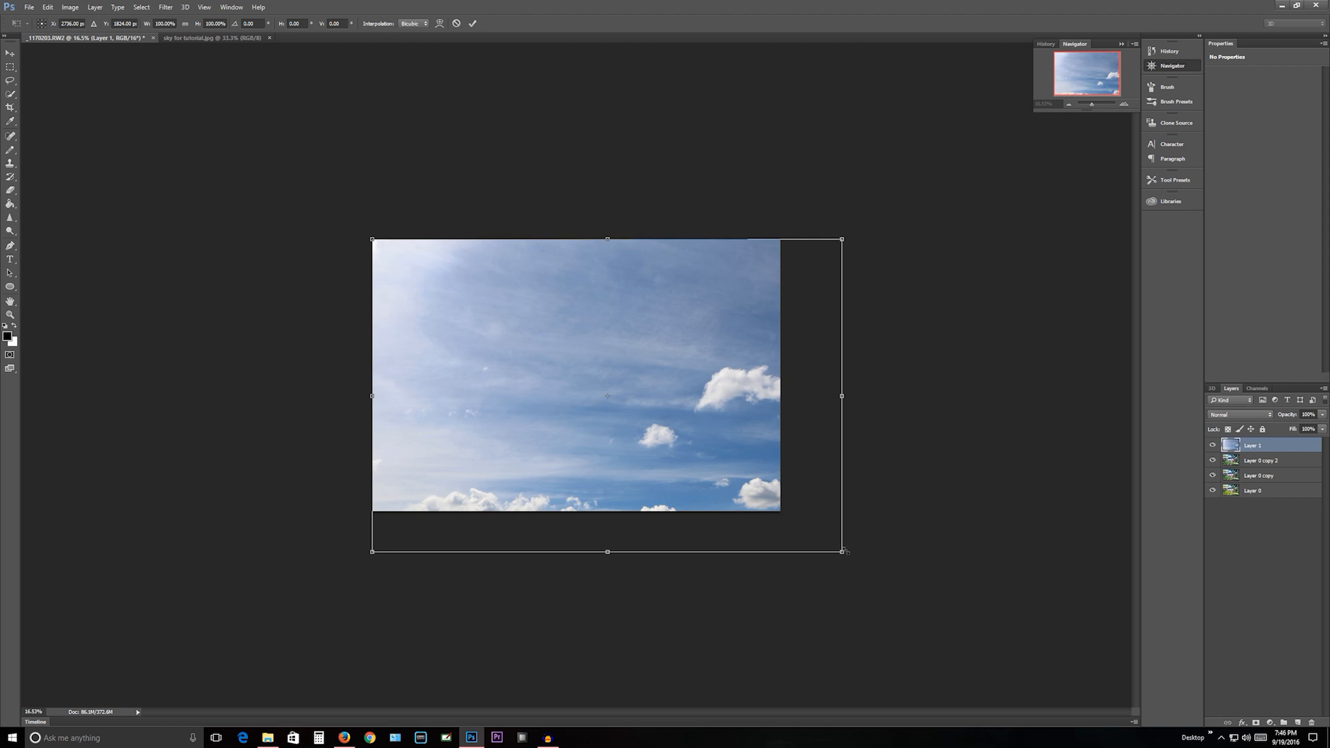
right_click(551, 288)
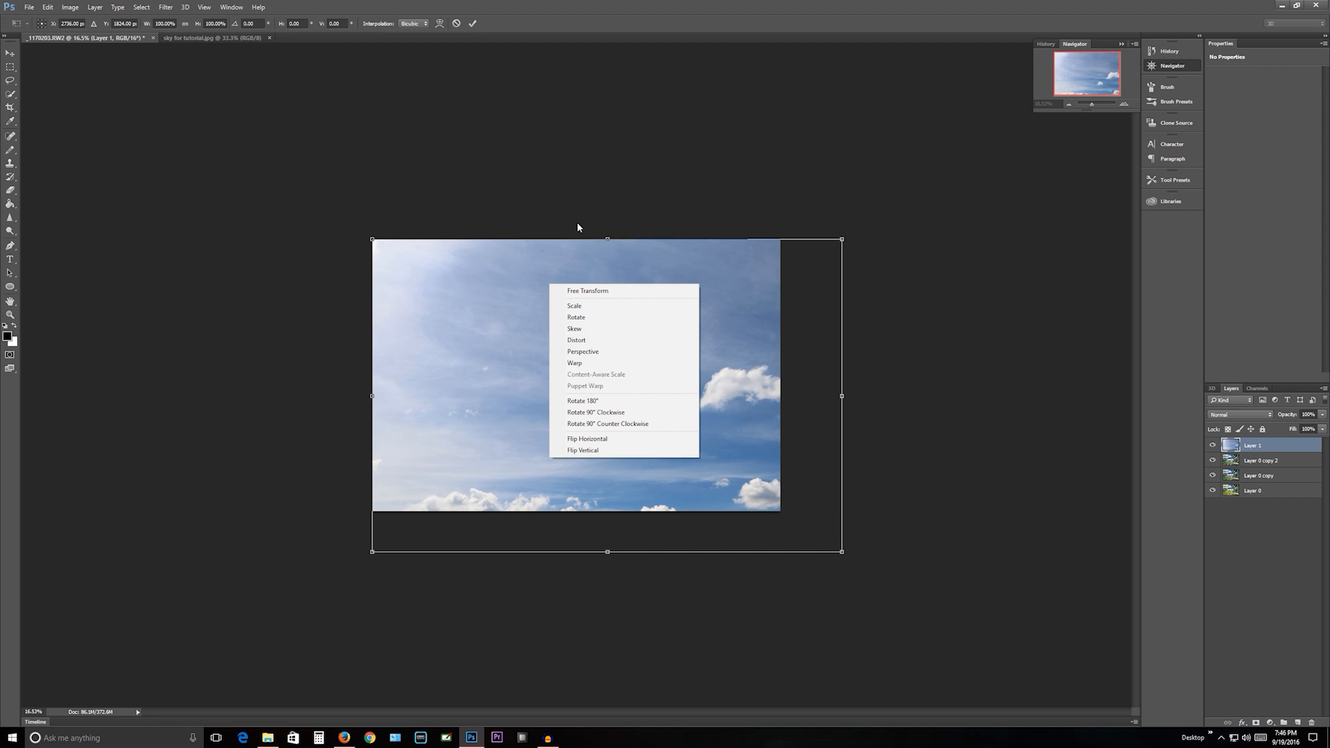
left_click(580, 179)
key("Escape")
right_click(519, 353)
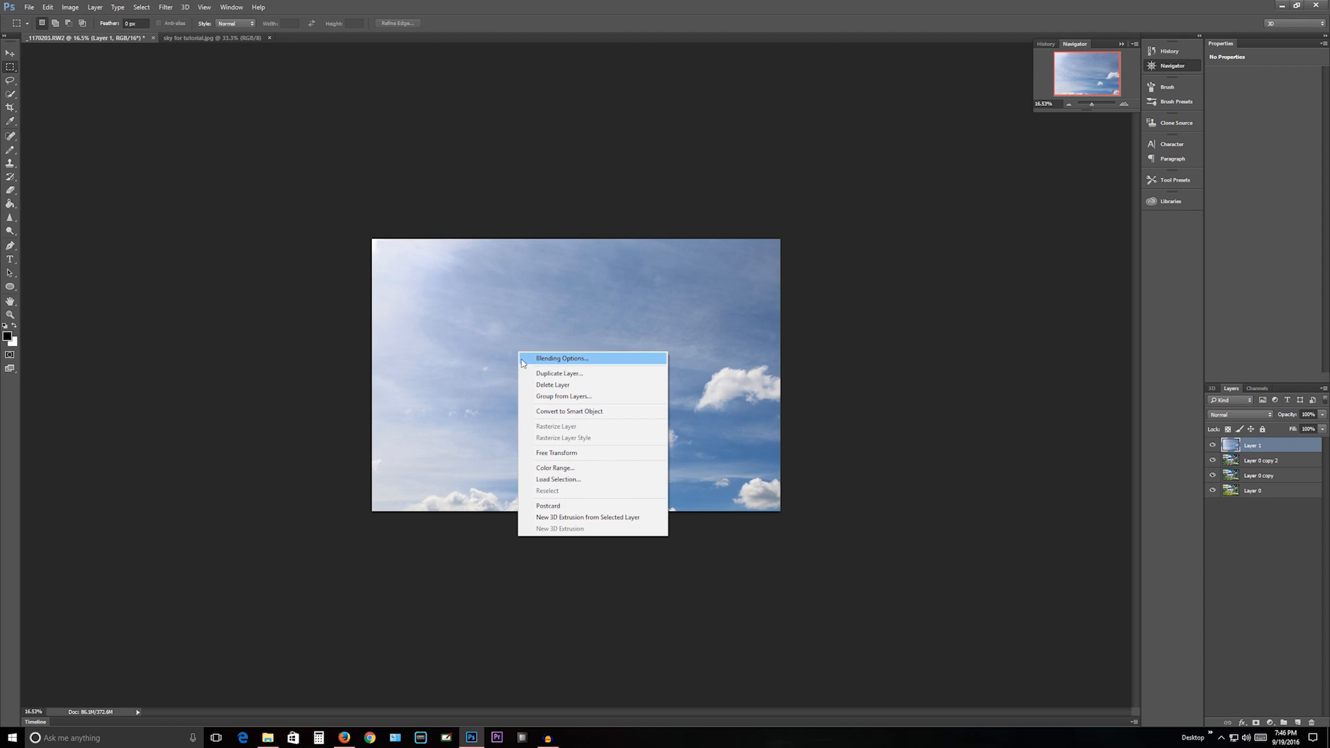
left_click(513, 198)
- Scale the sky layer proportionally to about 87% with Free Transform so it fits the house photo's canvas
right_click(533, 374)
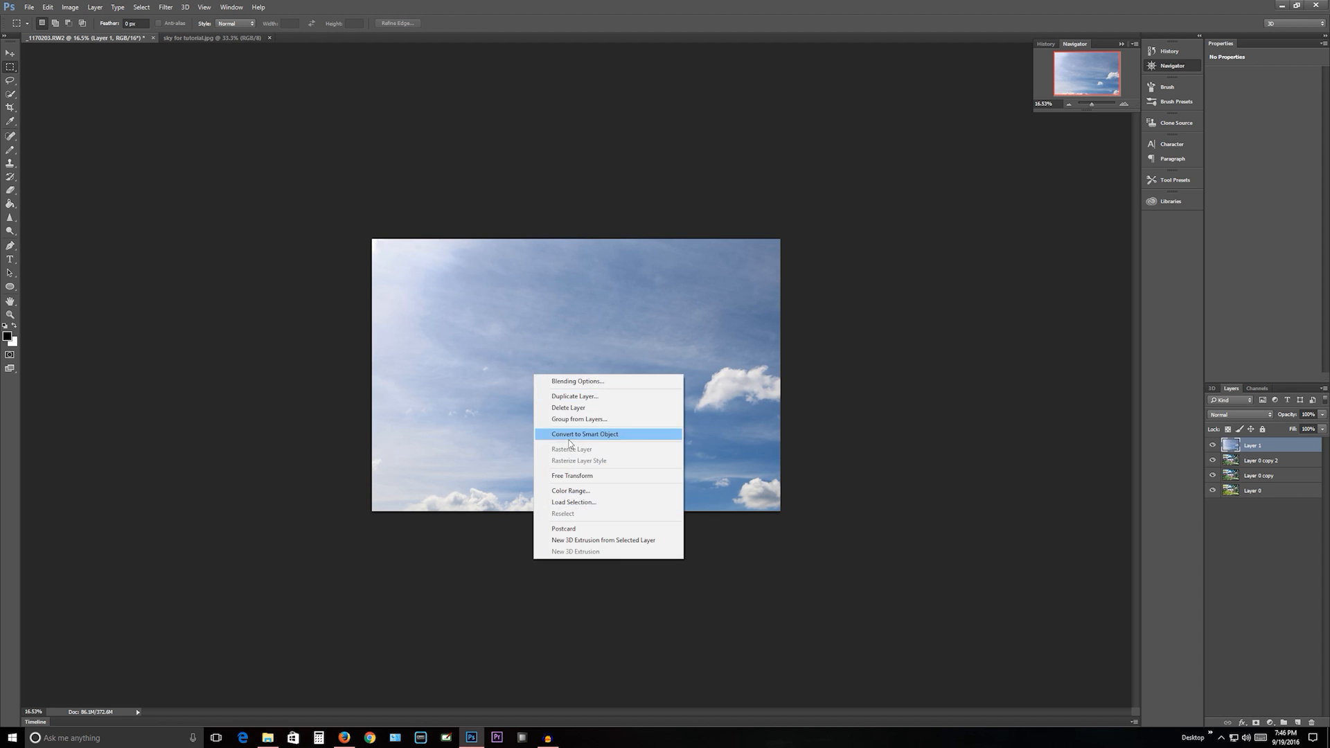
left_click(572, 475)
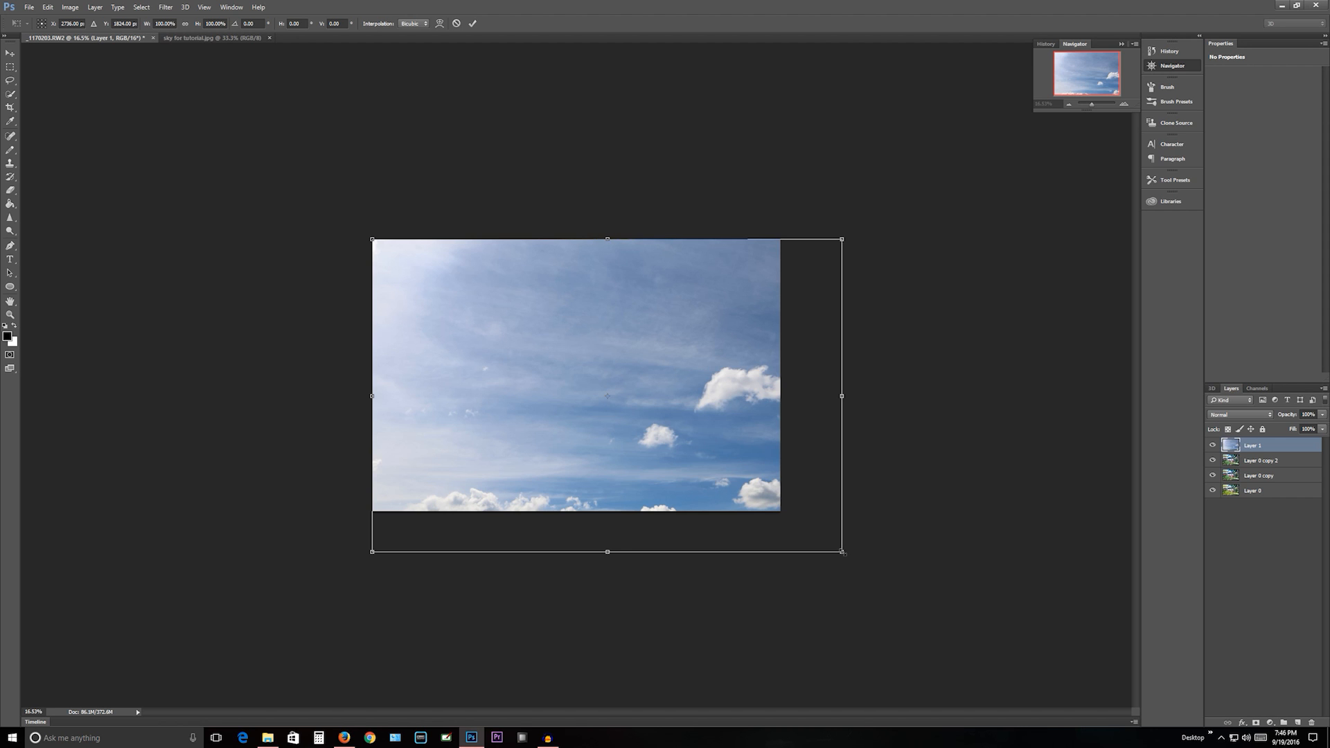
left_click_drag(841, 551, 783, 510)
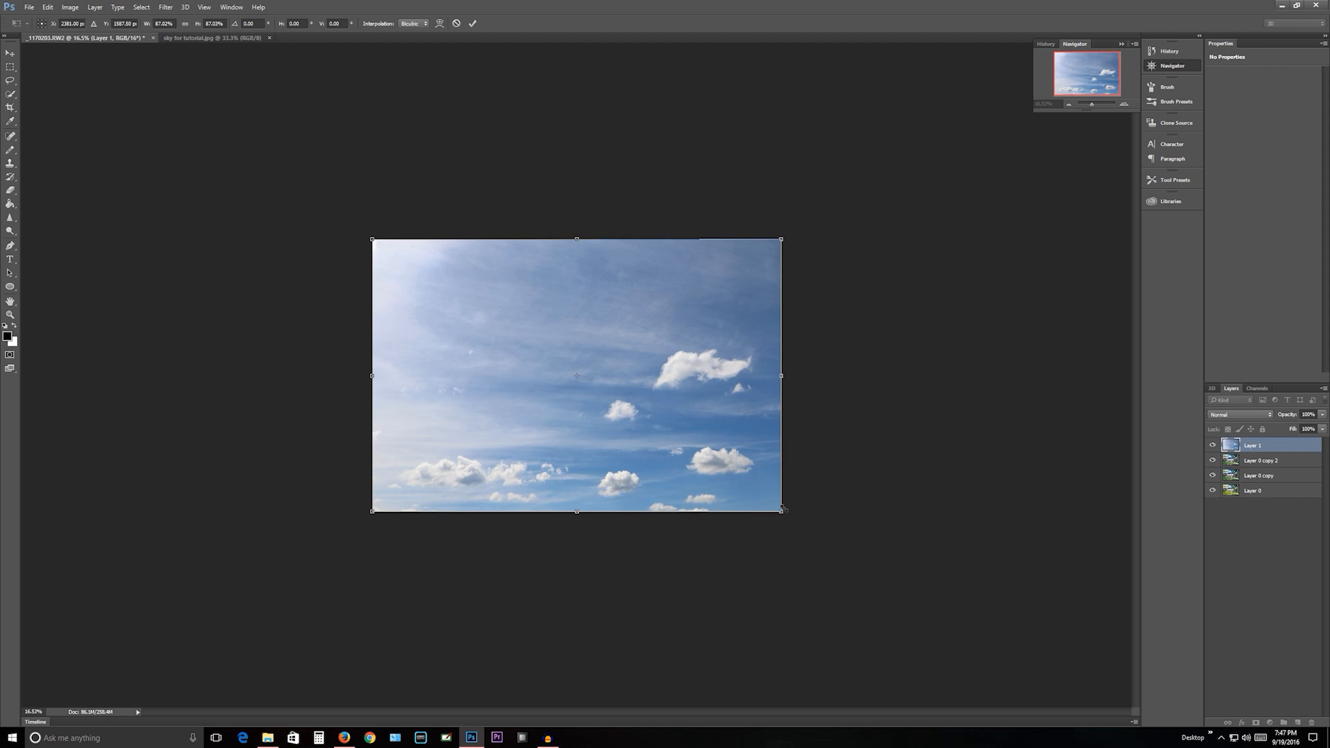
key("Return")
- Free-transform the sky layer again, moving it up over the upper part of the house photo and flipping it horizontally
right_click(652, 383)
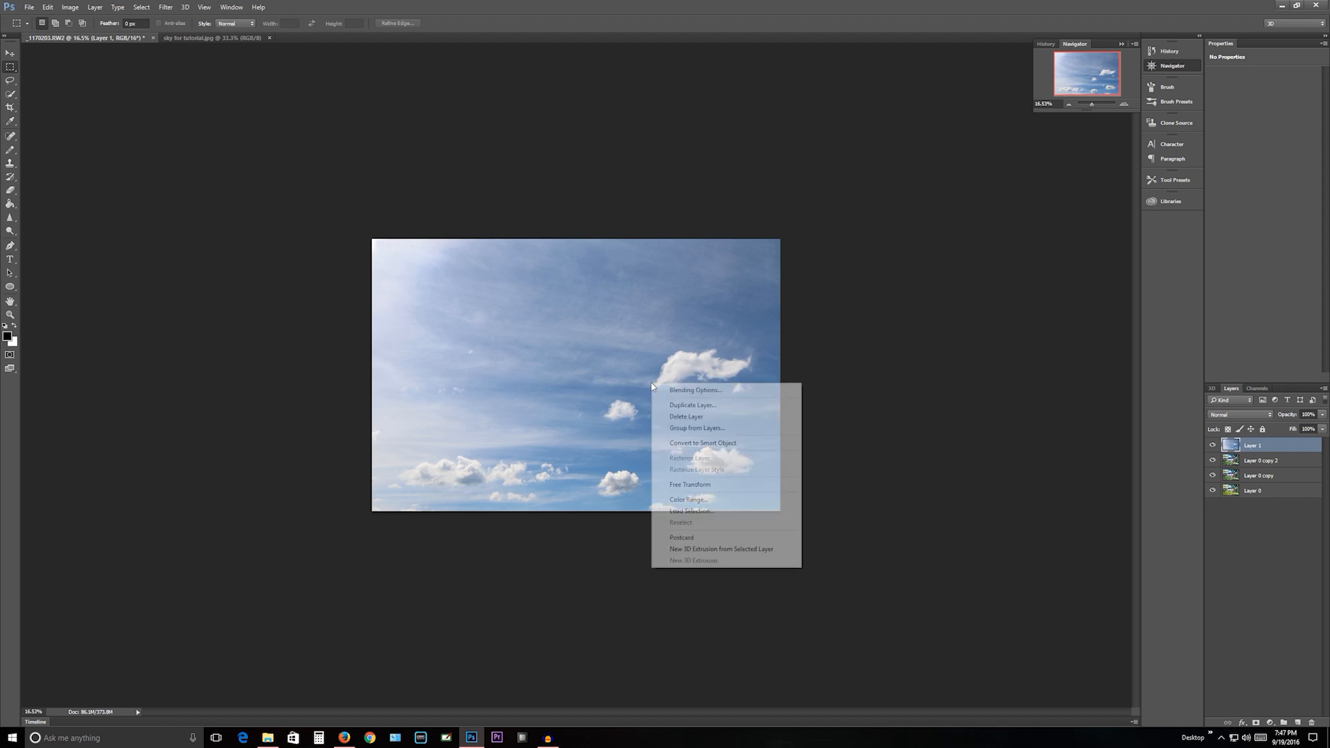
left_click(690, 485)
left_click_drag(671, 461, 626, 313)
right_click(627, 313)
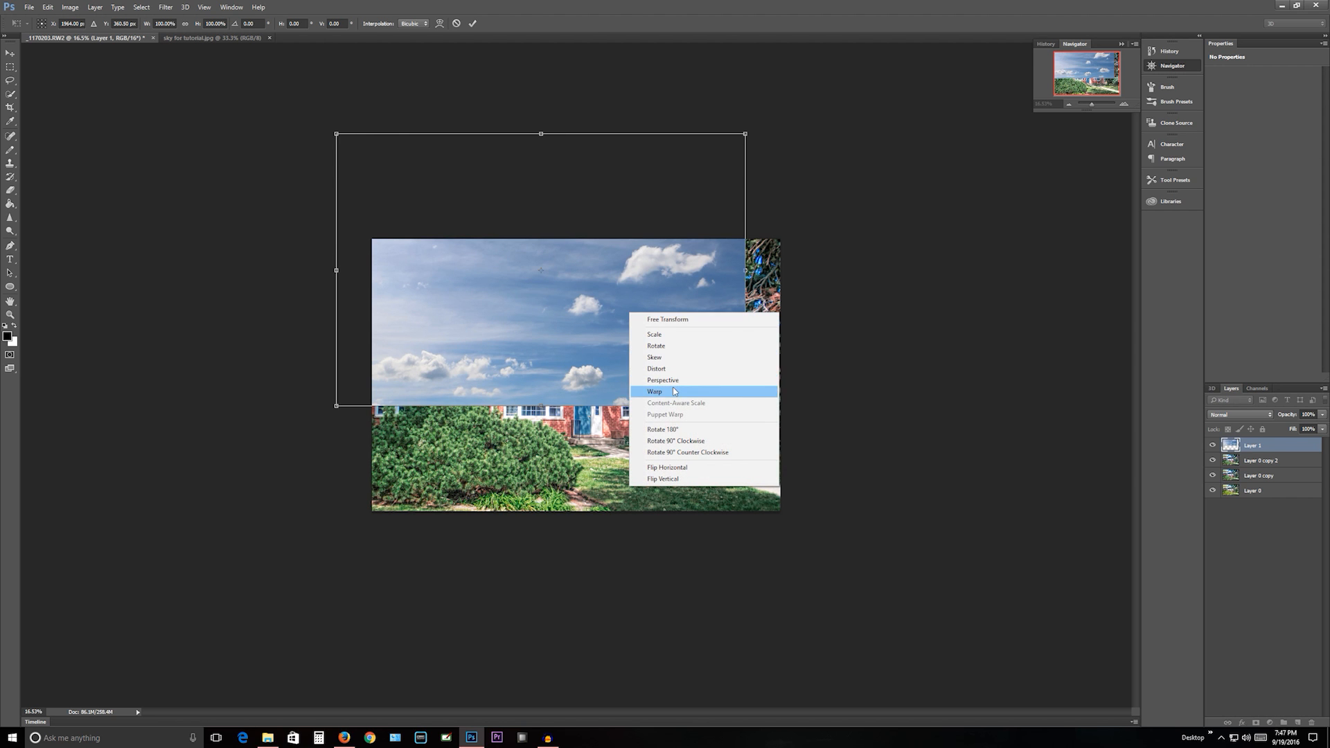
left_click(675, 467)
- Align the flipped sky with the roofline, rotated about 2° and widened to about 101% to span the photo, and apply the transform
left_click_drag(638, 335, 669, 236)
left_click_drag(789, 295, 807, 307)
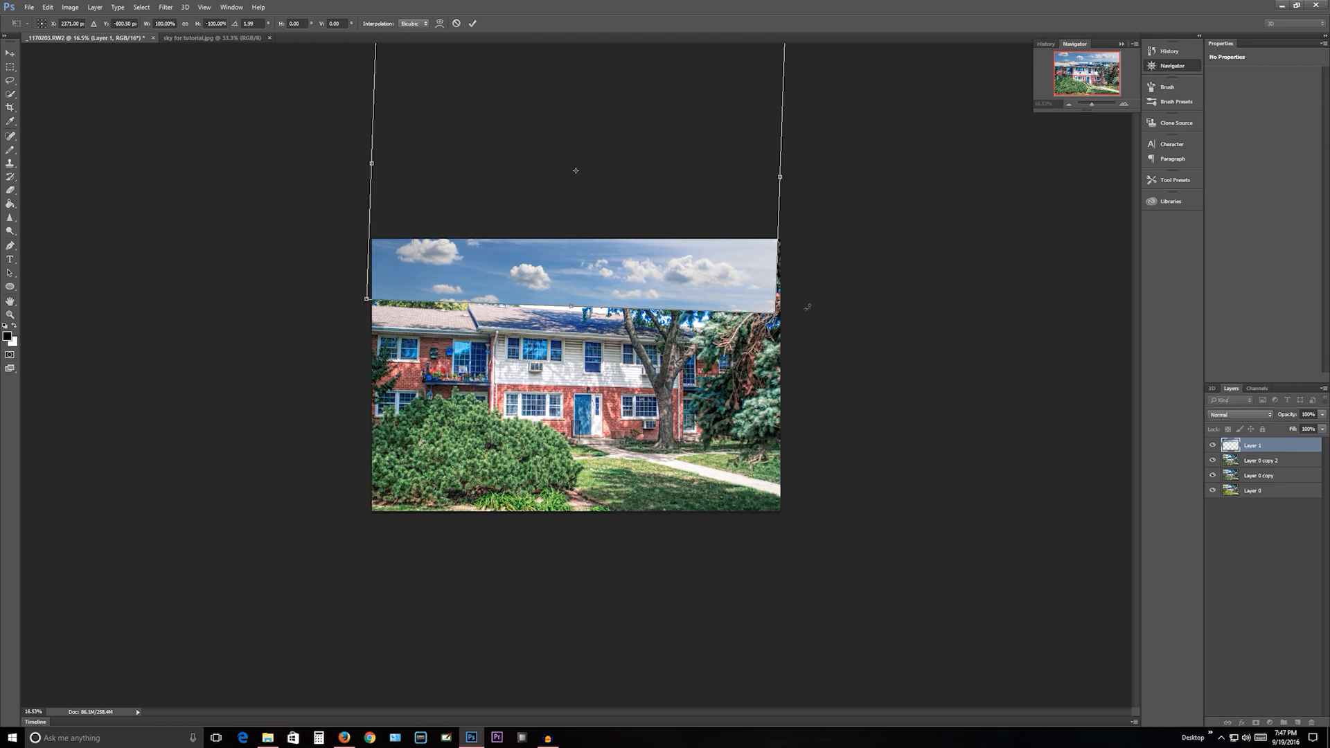
mouse_move(593, 261)
left_mouse_down()
mouse_move(589, 244)
mouse_move(598, 275)
left_mouse_up()
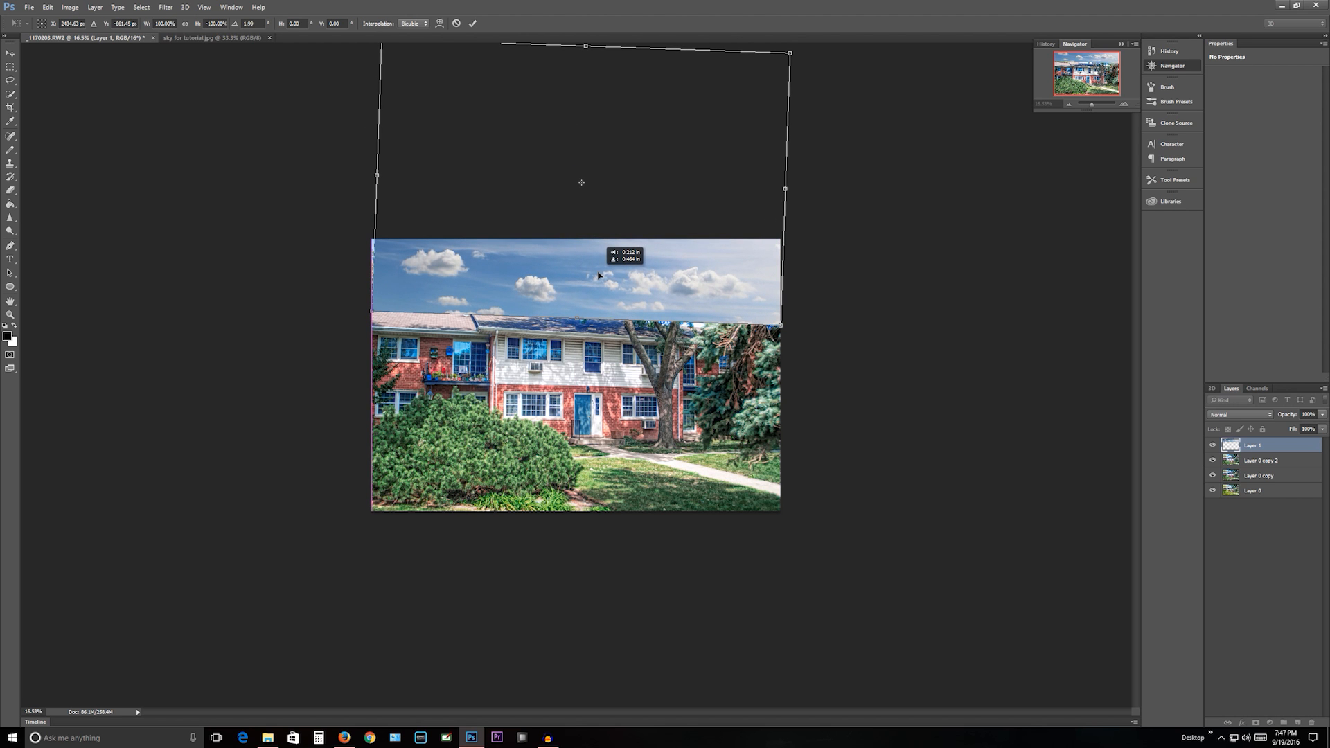
left_click_drag(377, 176, 372, 176)
mouse_move(710, 293)
left_mouse_down()
mouse_move(701, 227)
mouse_move(699, 463)
mouse_move(716, 322)
mouse_move(704, 252)
mouse_move(708, 297)
left_mouse_up()
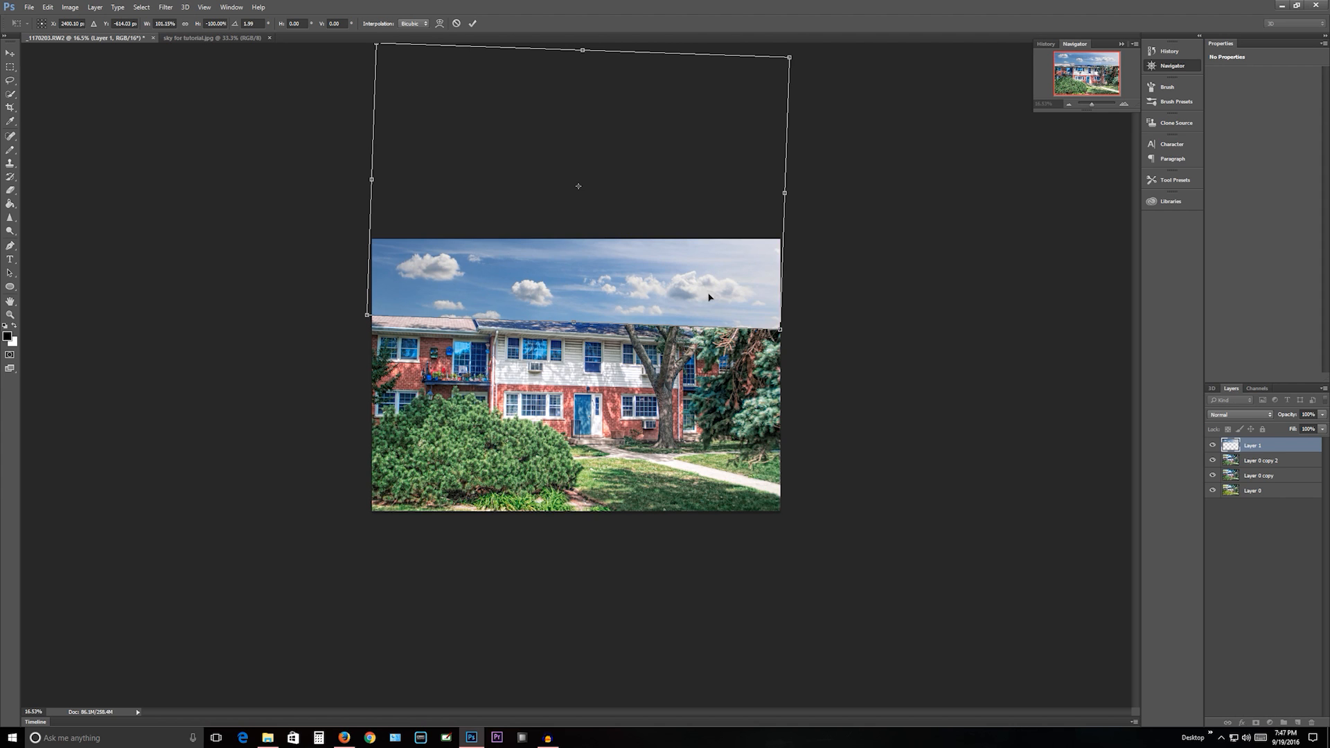
key("m")
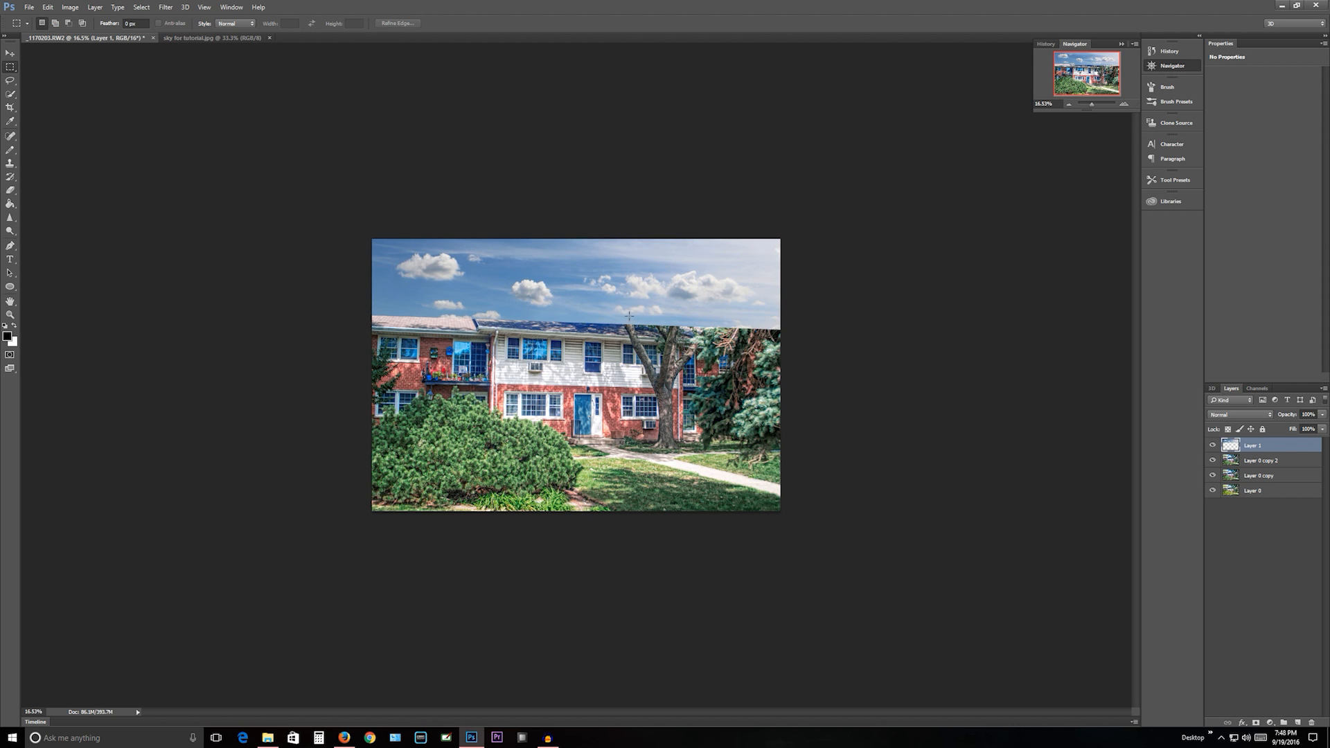
- Set the sky layer's blend mode to Multiply in its Blending Options, keeping opacity at 100%
right_click(629, 317)
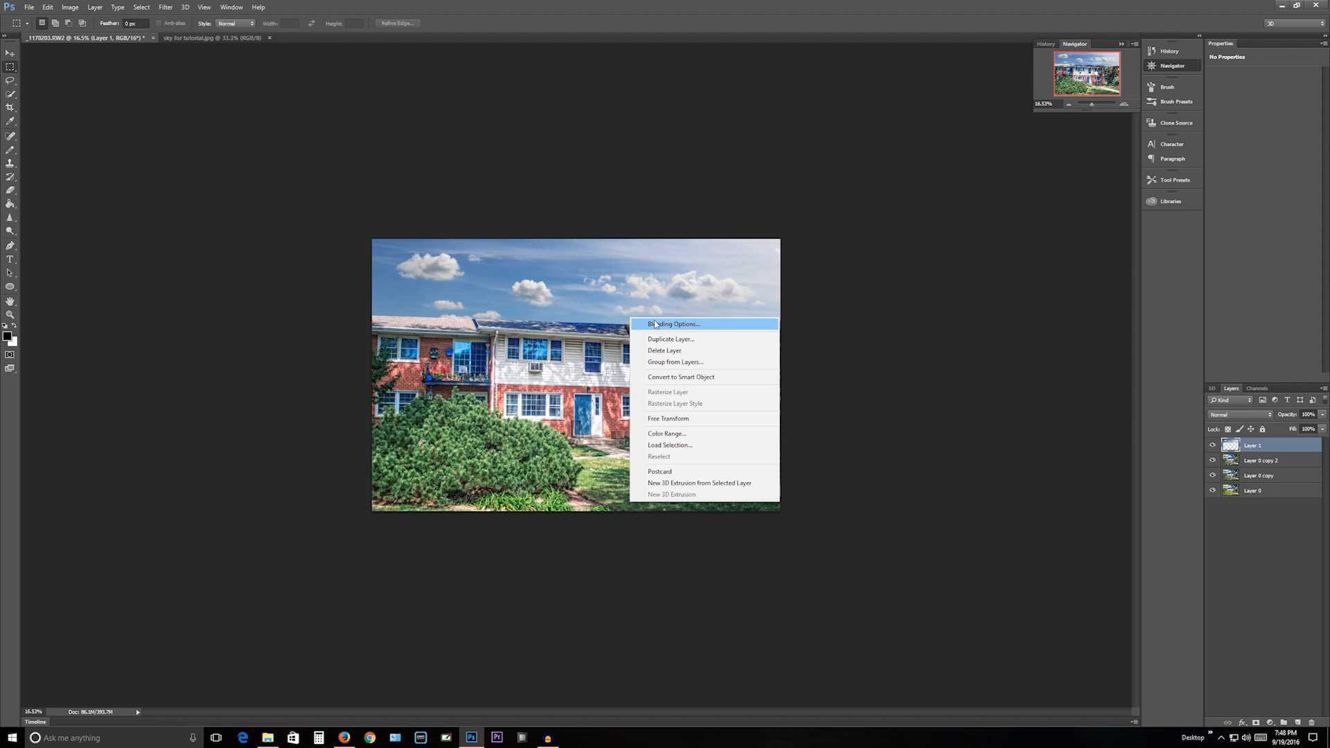
left_click(657, 325)
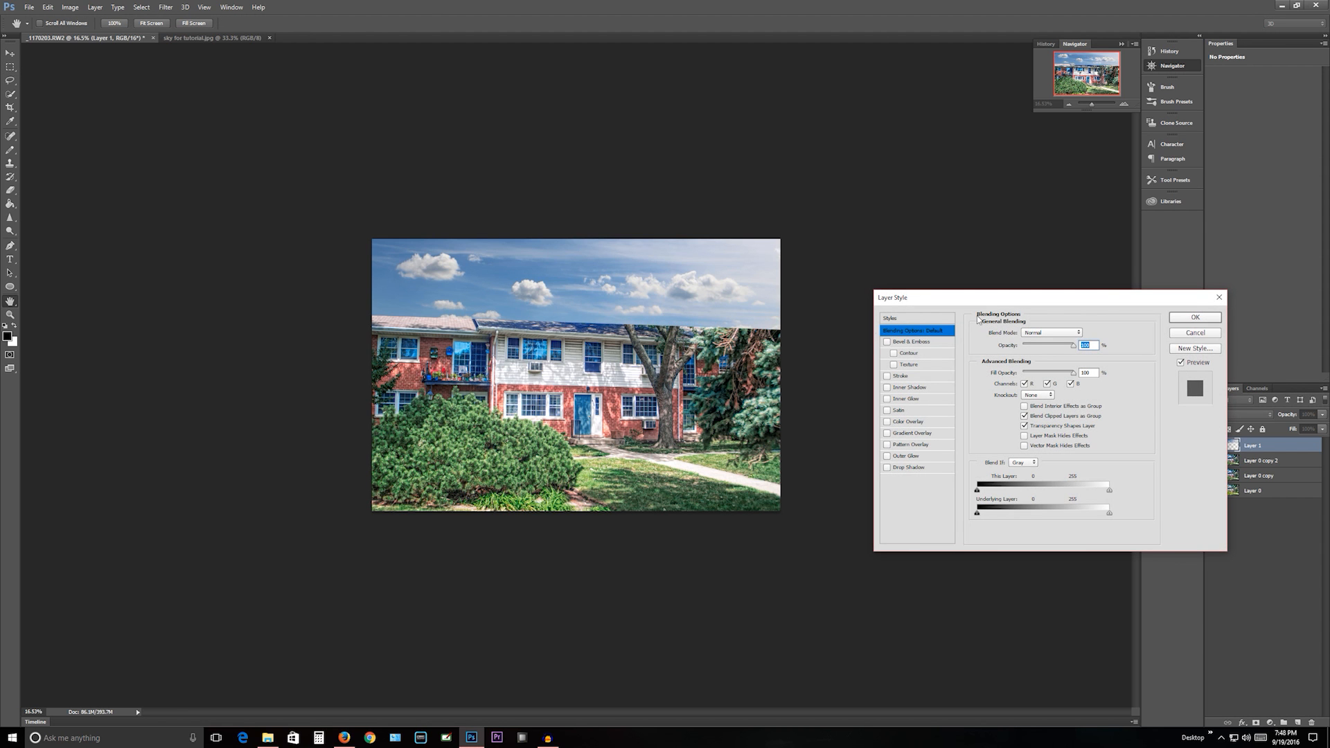
left_click(1057, 331)
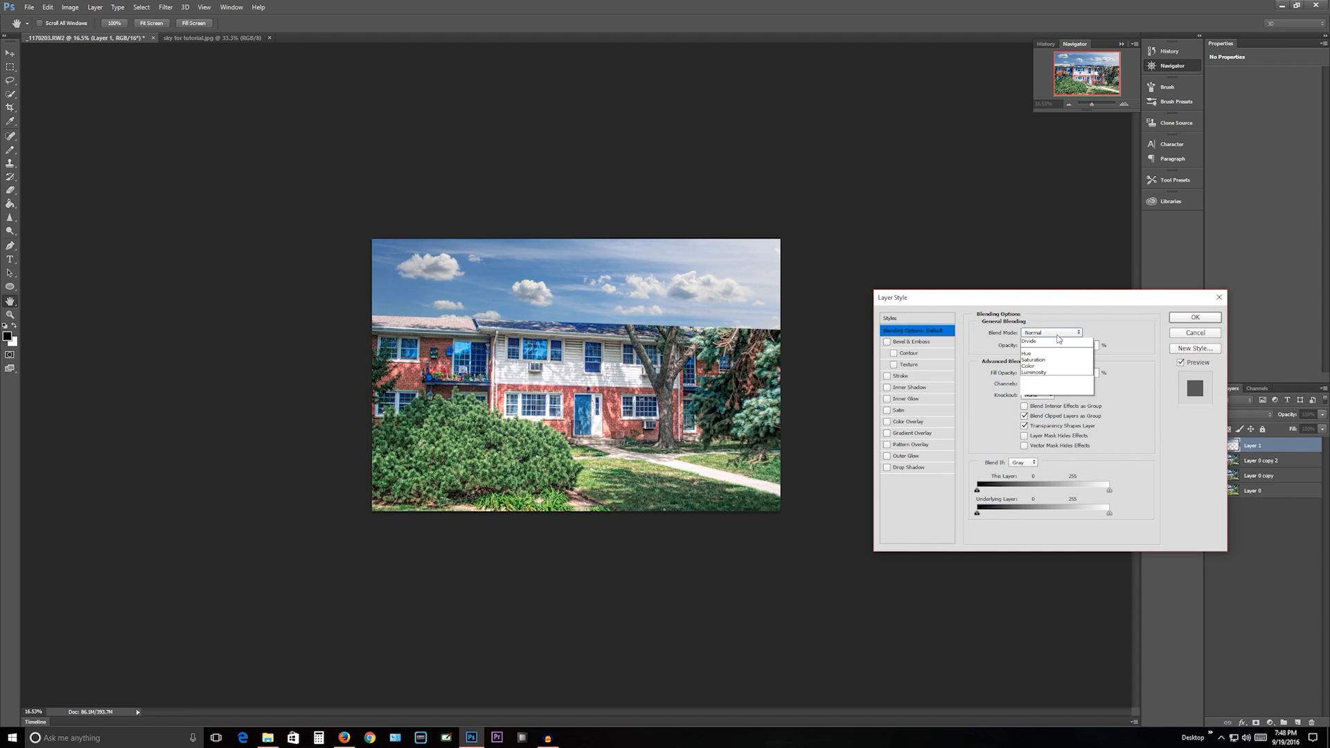
left_click(1042, 367)
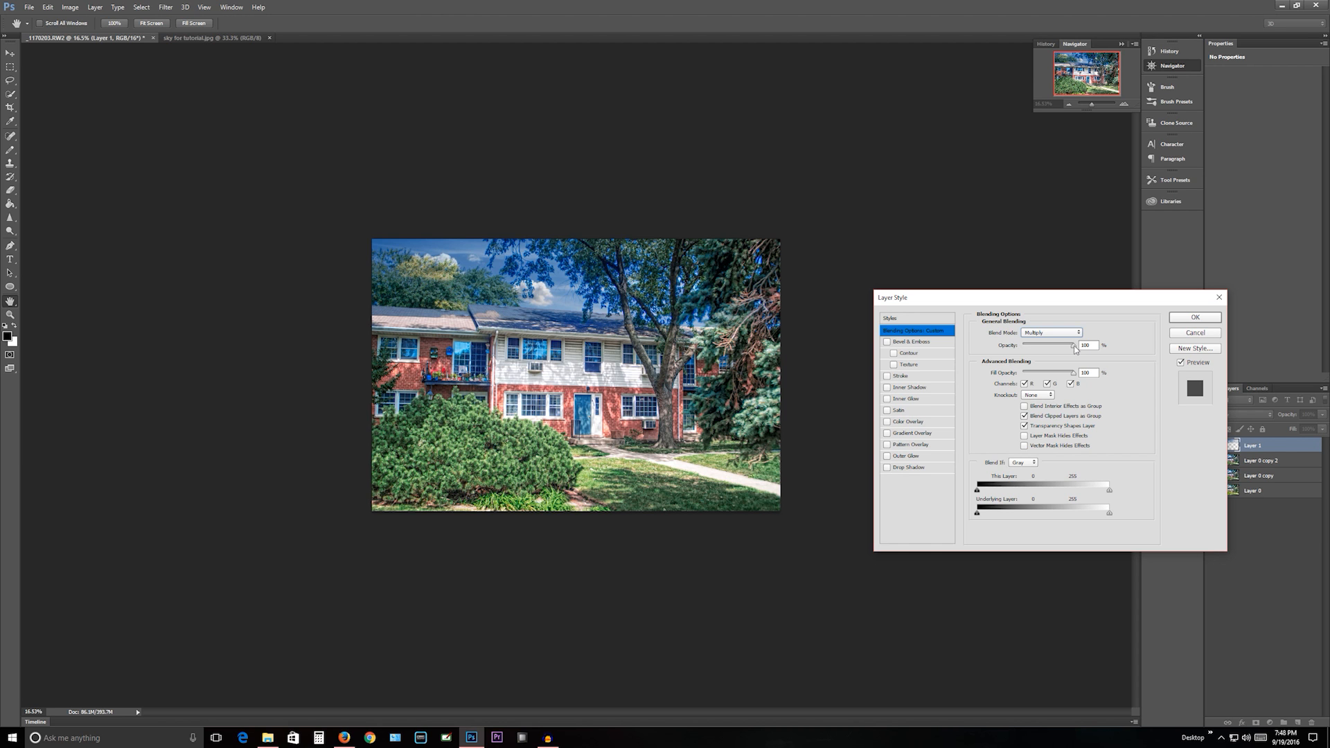
mouse_move(1075, 348)
left_mouse_down()
mouse_move(962, 342)
mouse_move(1076, 356)
left_mouse_up()
- Split the sky layer's Blend If sliders for This Layer to 0/175 for blacks and 106/255 for whites, and apply the layer style
mouse_move(978, 490)
left_mouse_down()
mouse_move(1032, 493)
mouse_move(984, 490)
left_mouse_up()
key("alt")
key("alt")
left_click_drag(979, 492, 1070, 502)
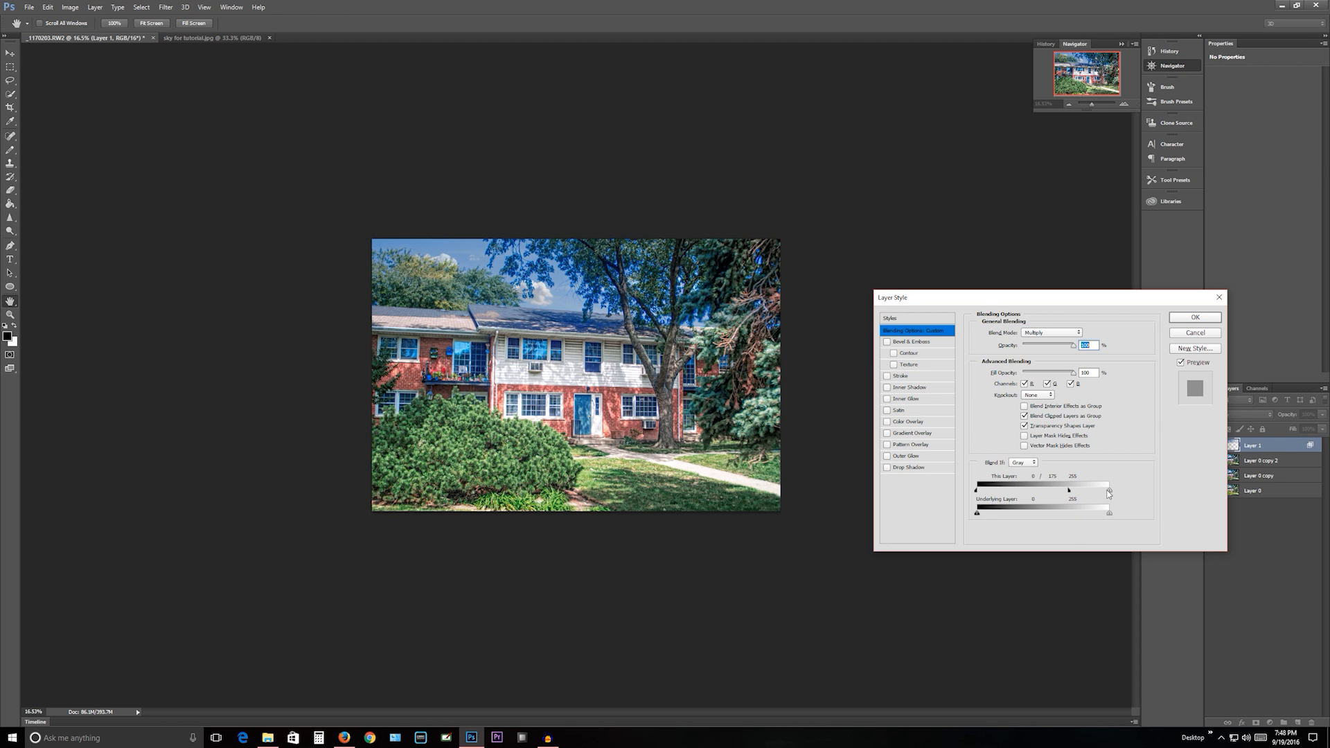
key("alt")
mouse_move(1107, 493)
left_mouse_down()
mouse_move(1015, 485)
mouse_move(1032, 486)
left_mouse_up()
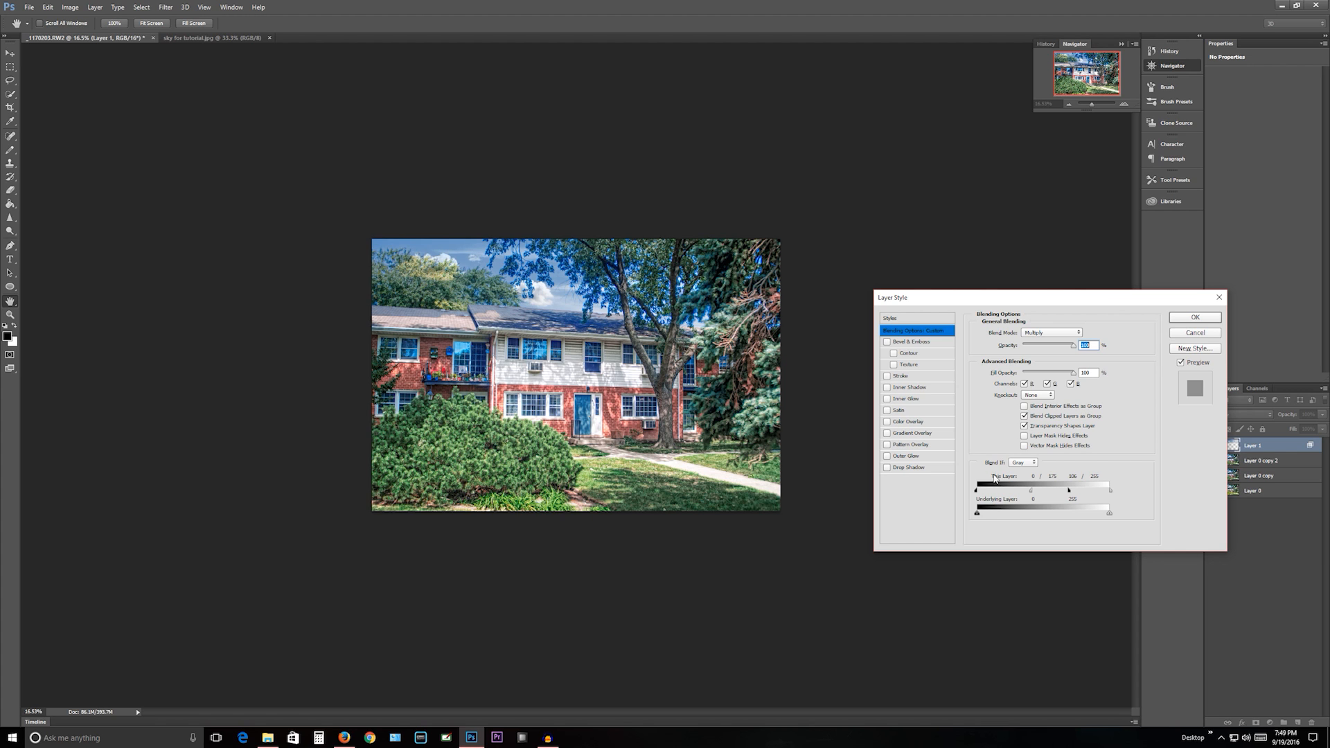
left_click(1178, 321)
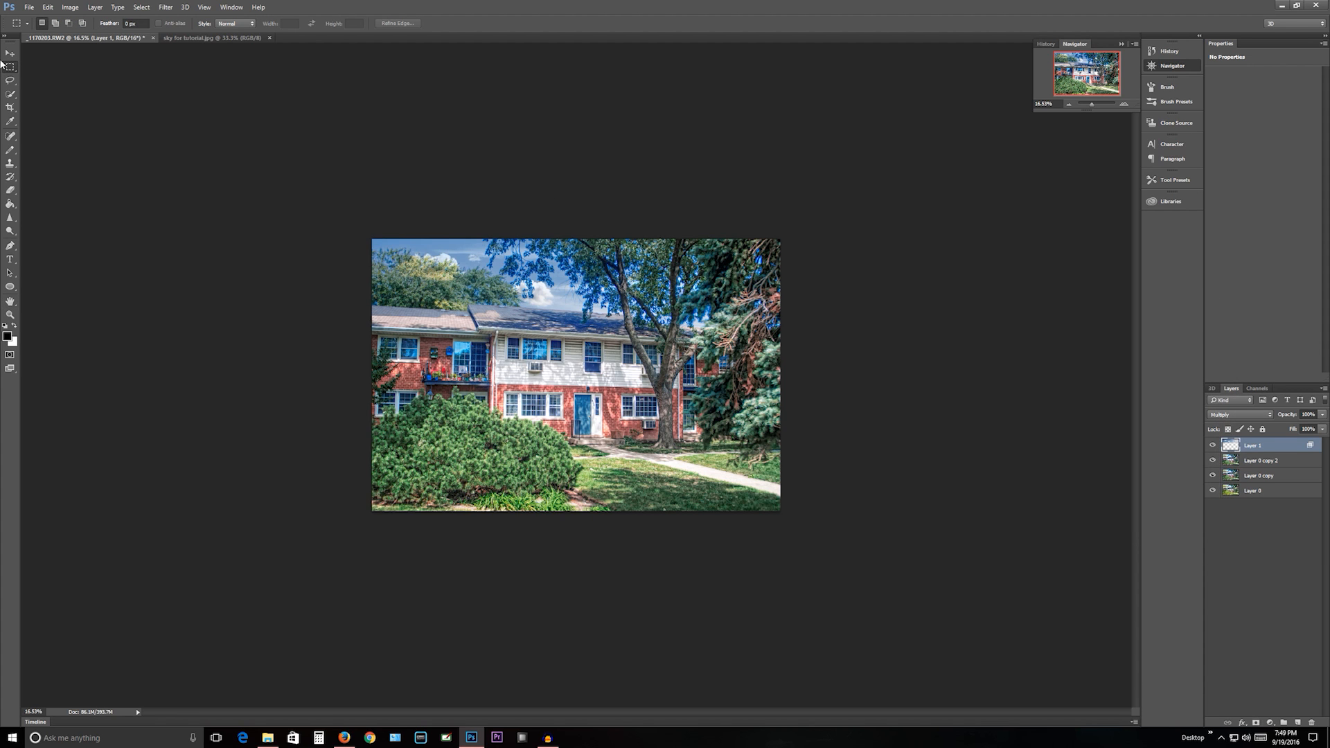
- Erase the sky layer over the left-hand roof and trees with a soft round eraser at 50% opacity and 39% flow
left_click(10, 194)
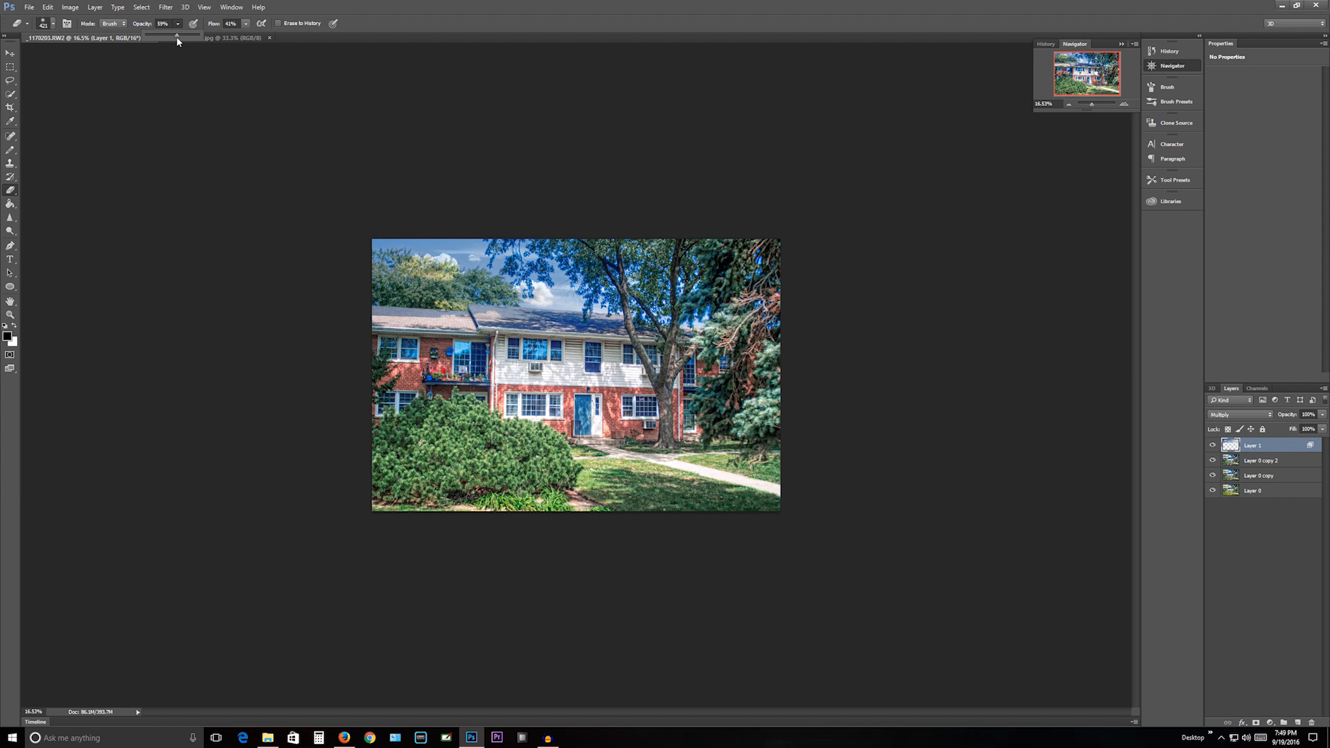
left_click_drag(173, 40, 172, 41)
left_click_drag(246, 34, 245, 36)
right_click(451, 344)
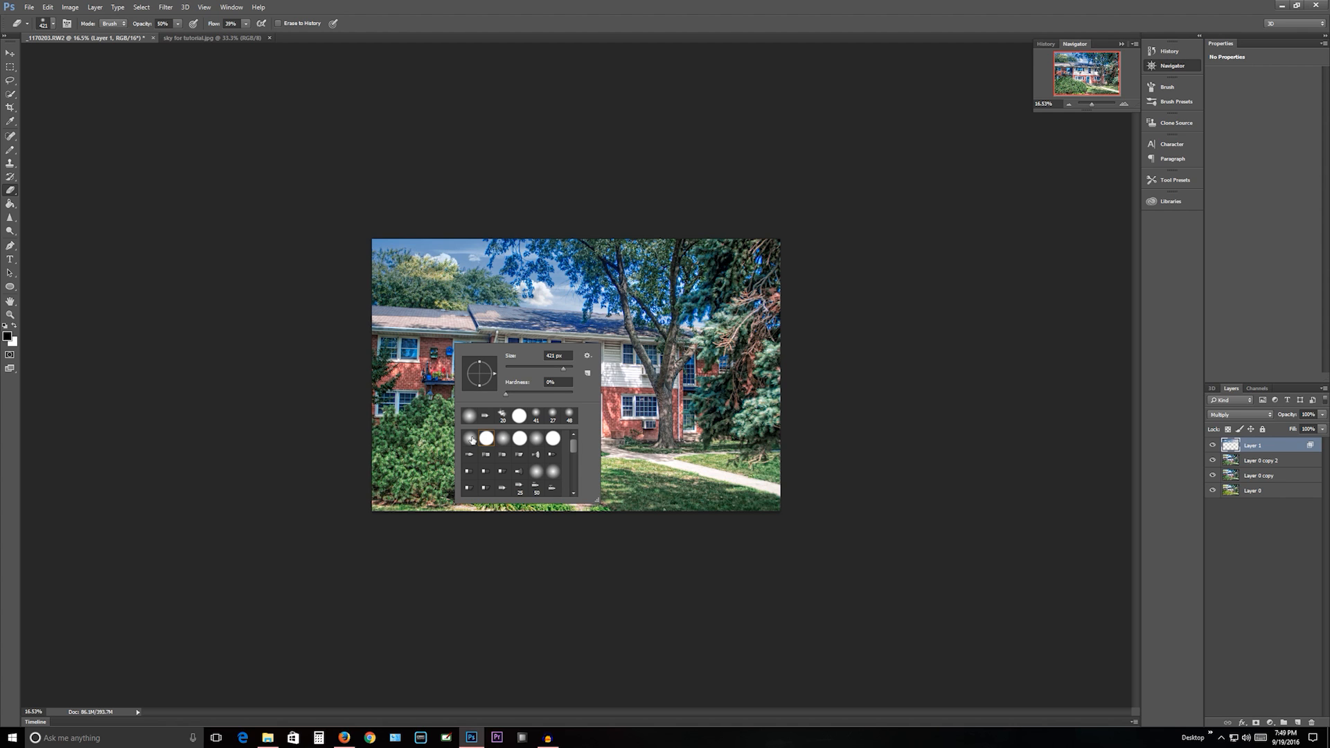
double_click(469, 439)
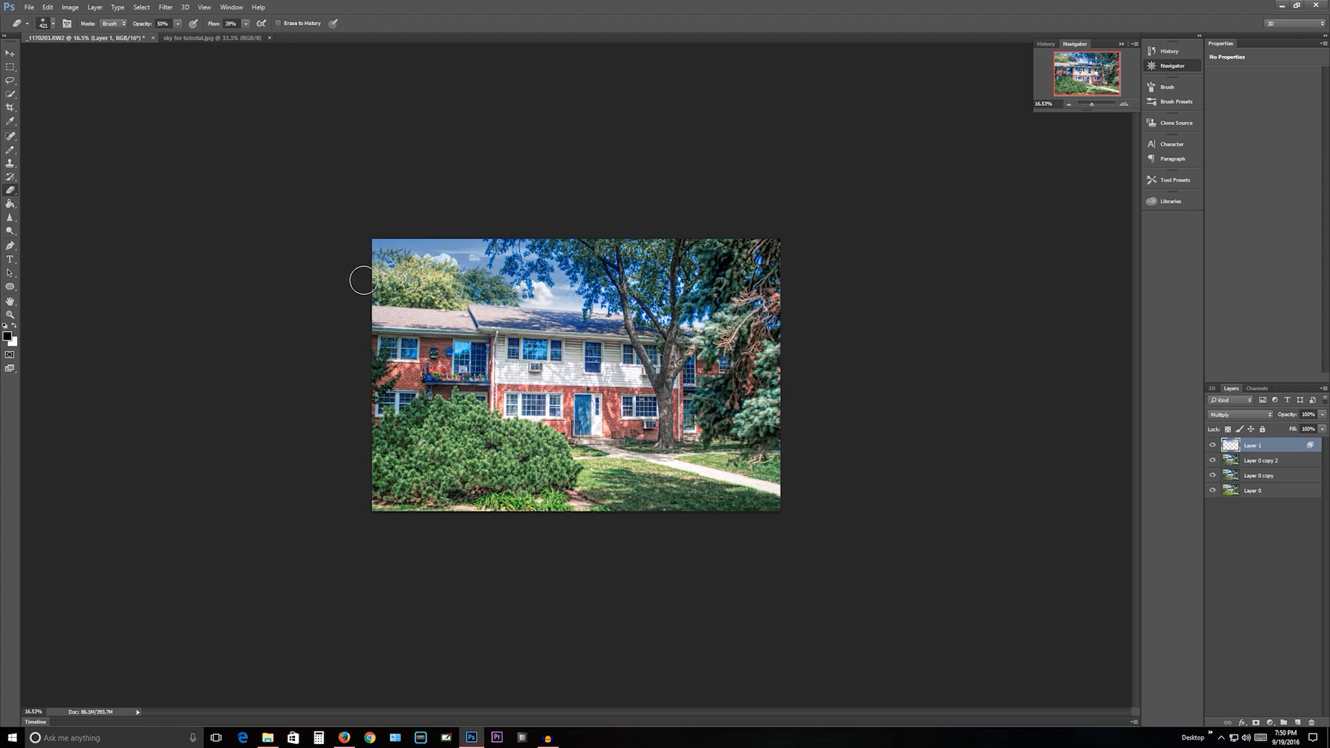
- Erase leftover sky from the left-hand trees with a 170 px eraser, and use a smaller brush around the big tree's outer leaves
right_click(419, 282)
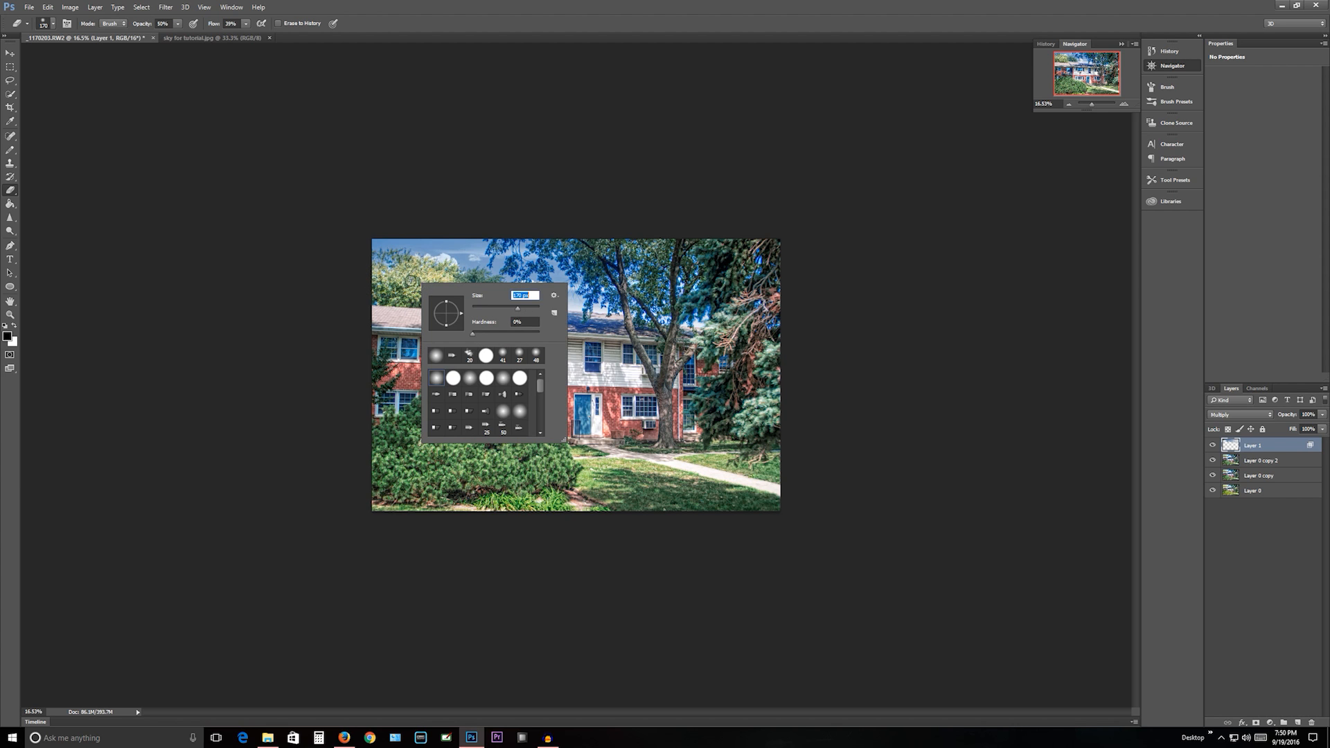
key("Return")
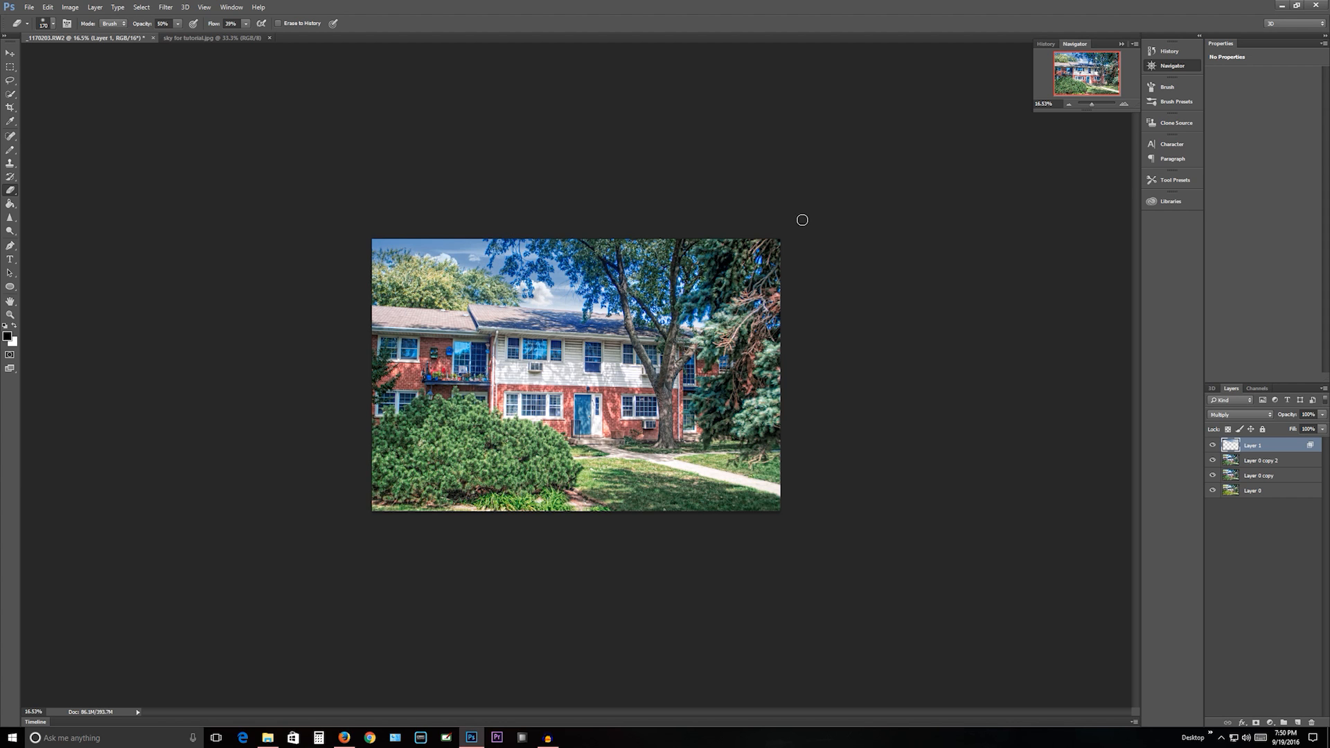
left_click_drag(1093, 105, 1094, 103)
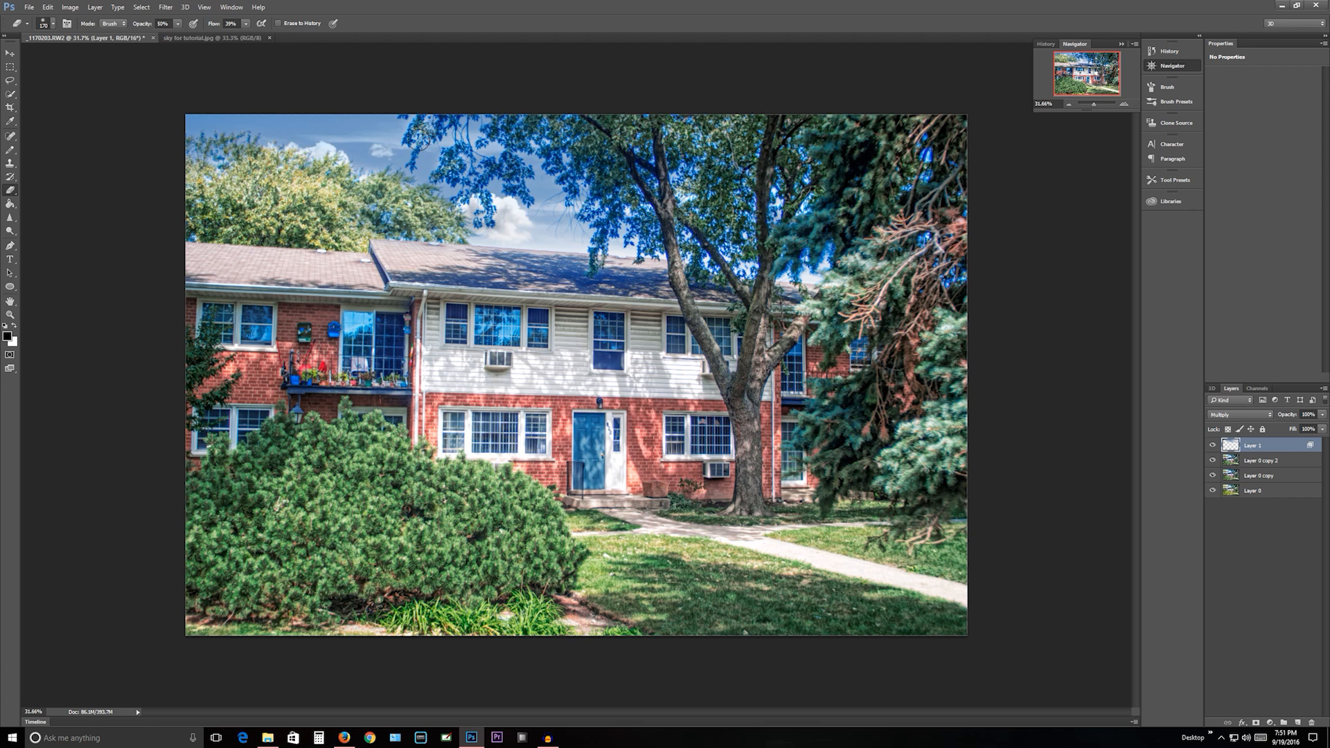
right_click(417, 165)
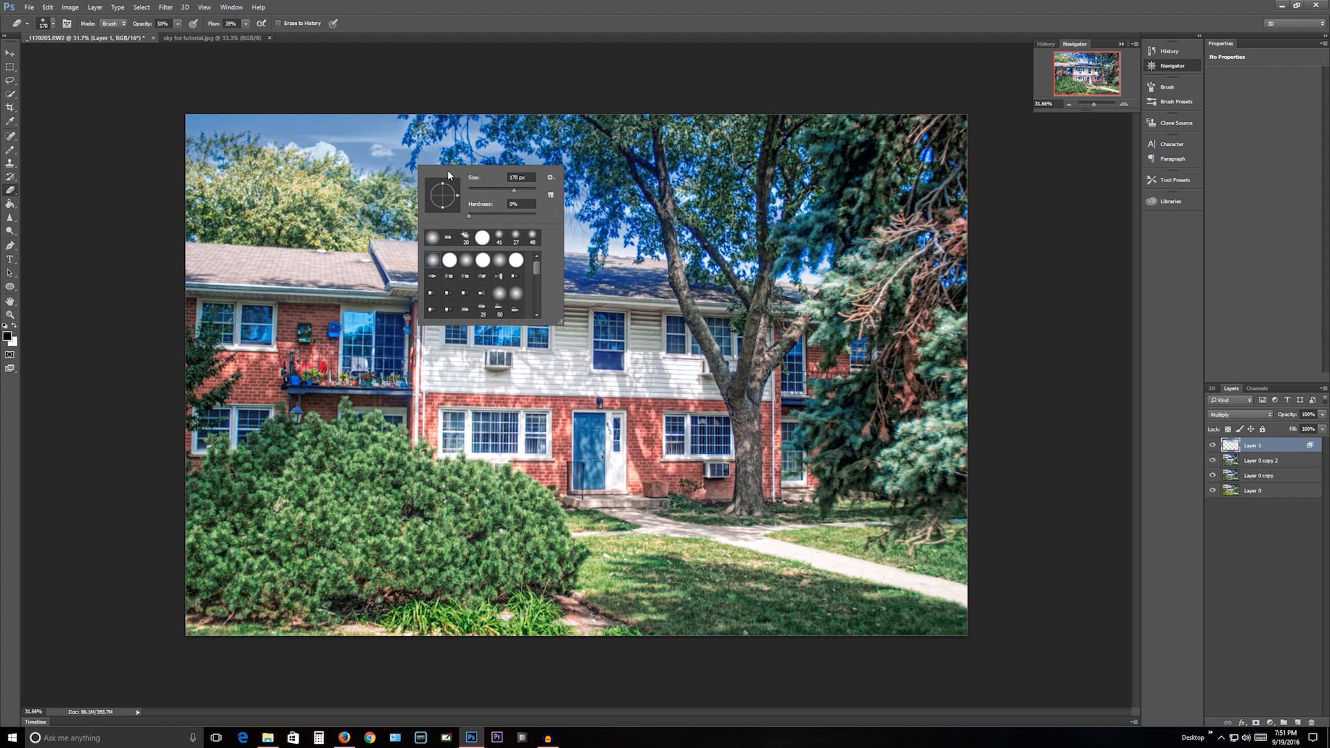
left_click(496, 189)
left_click(412, 159)
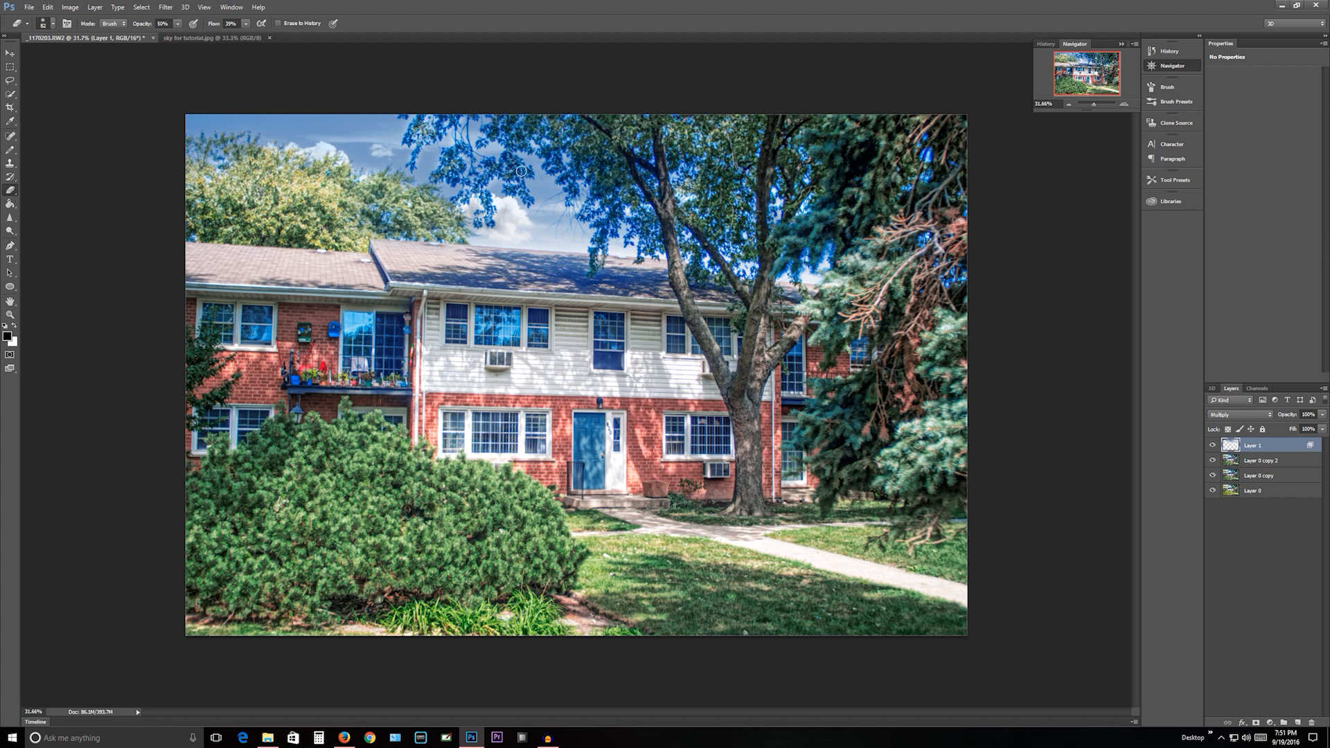
- Erase the sky layer over the big tree's crown and the conifer on the right, enlarging the soft eraser to 173 px and 343 px
right_click(532, 128)
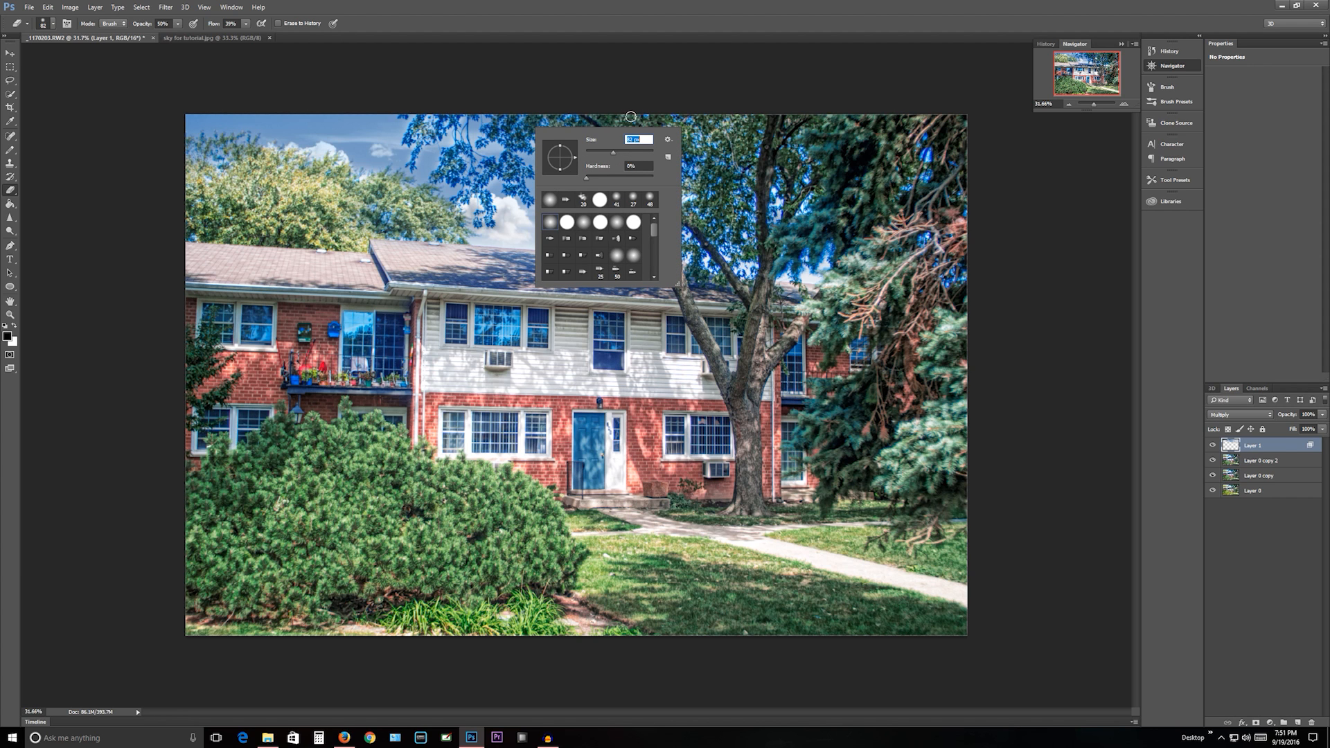
left_click(631, 151)
left_click(603, 115)
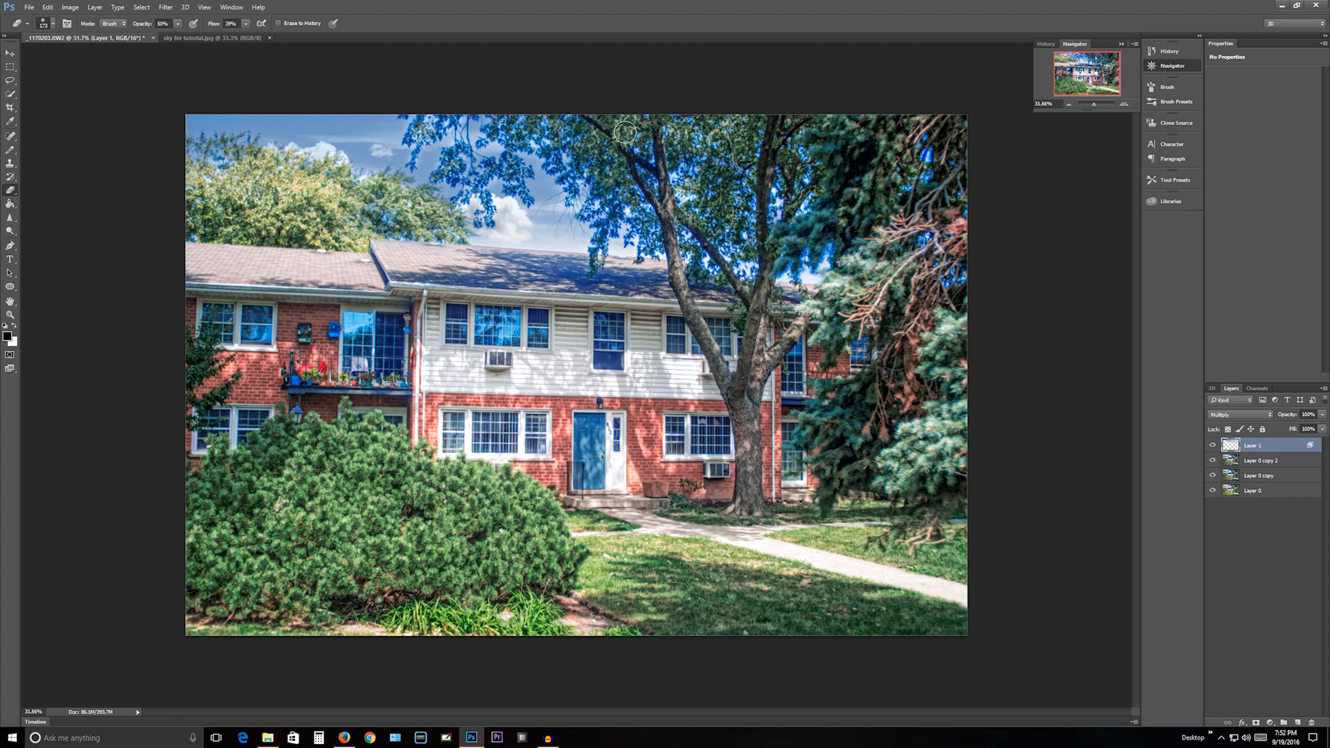
right_click(723, 205)
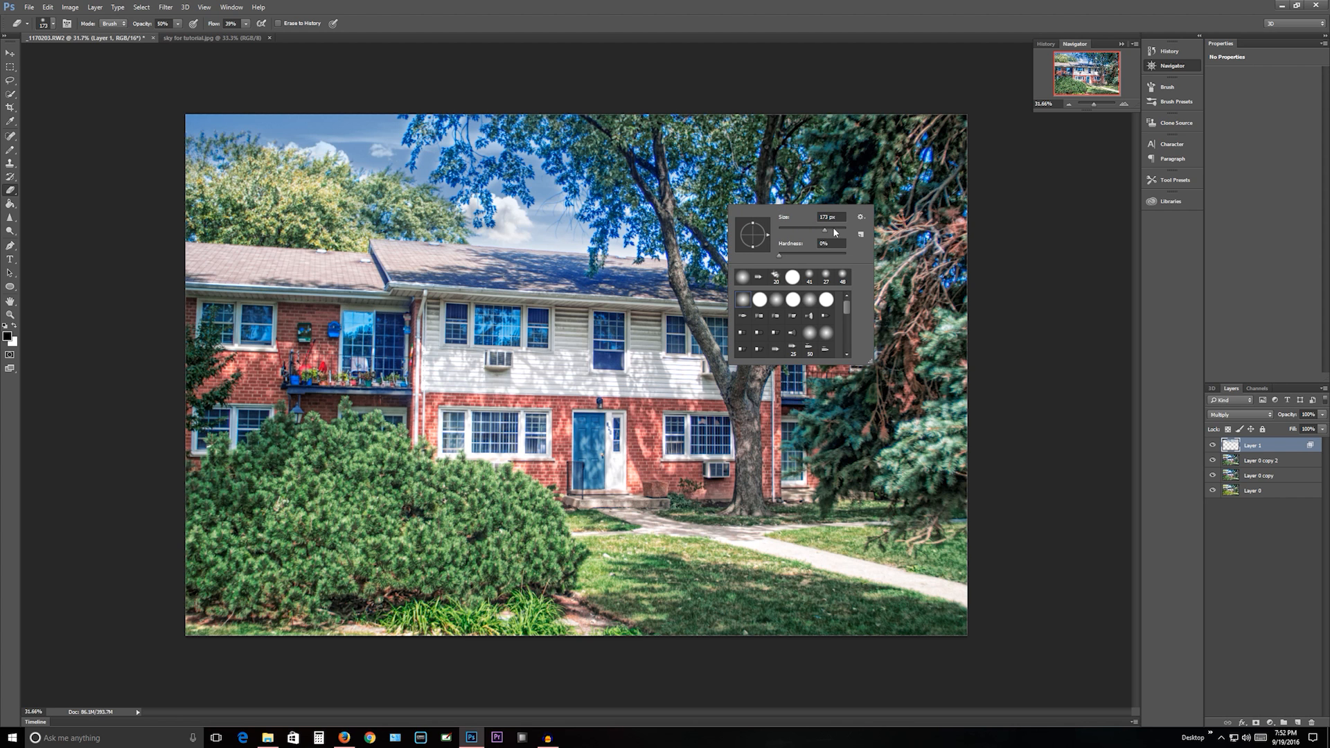
key("Return")
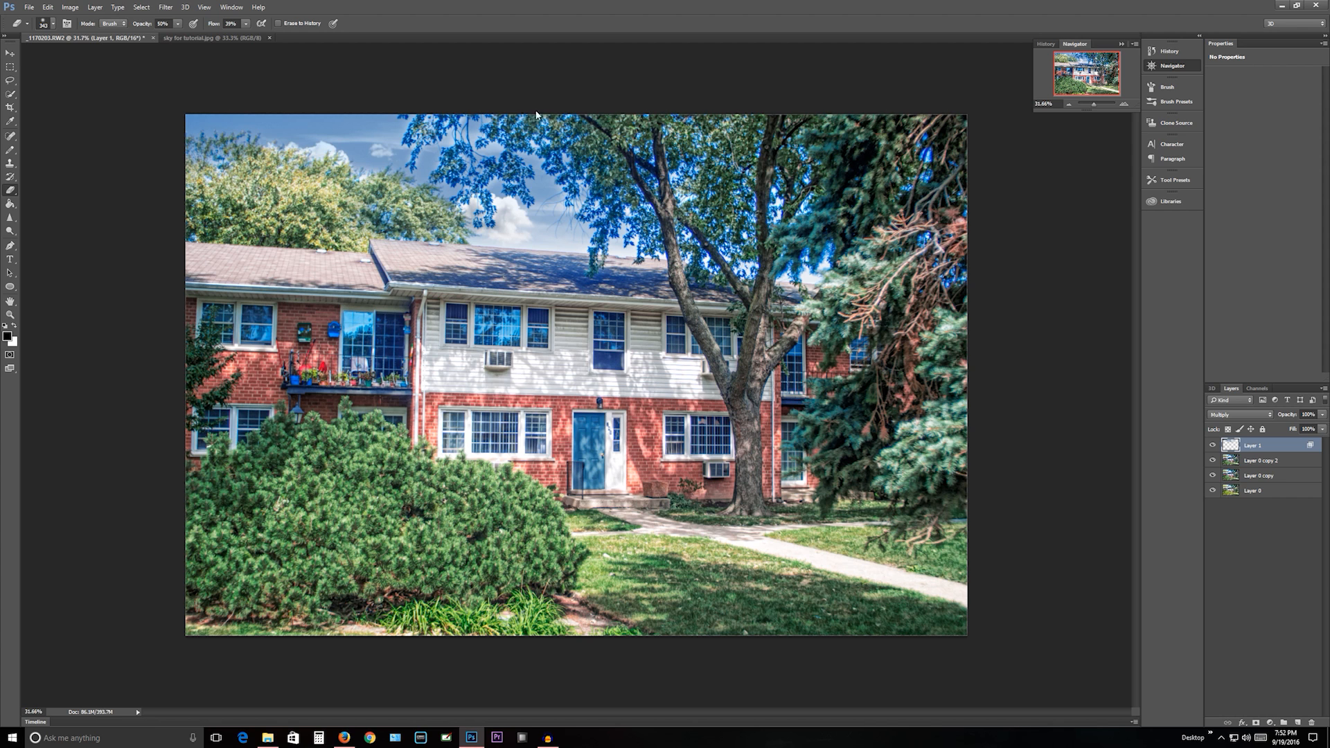
- Reduce the eraser to 170 px and touch up the sky layer around the big tree's left-hand leaves
right_click(476, 179)
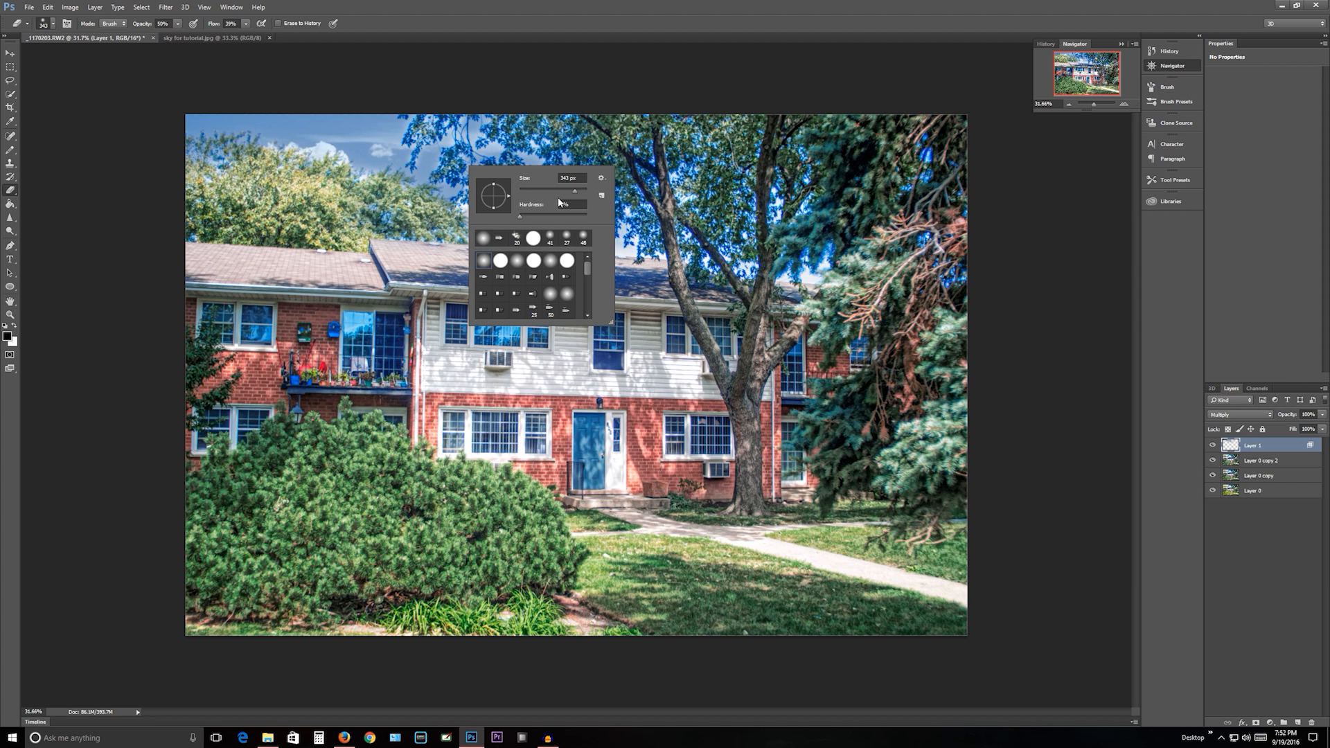
left_click(564, 189)
left_click(452, 169)
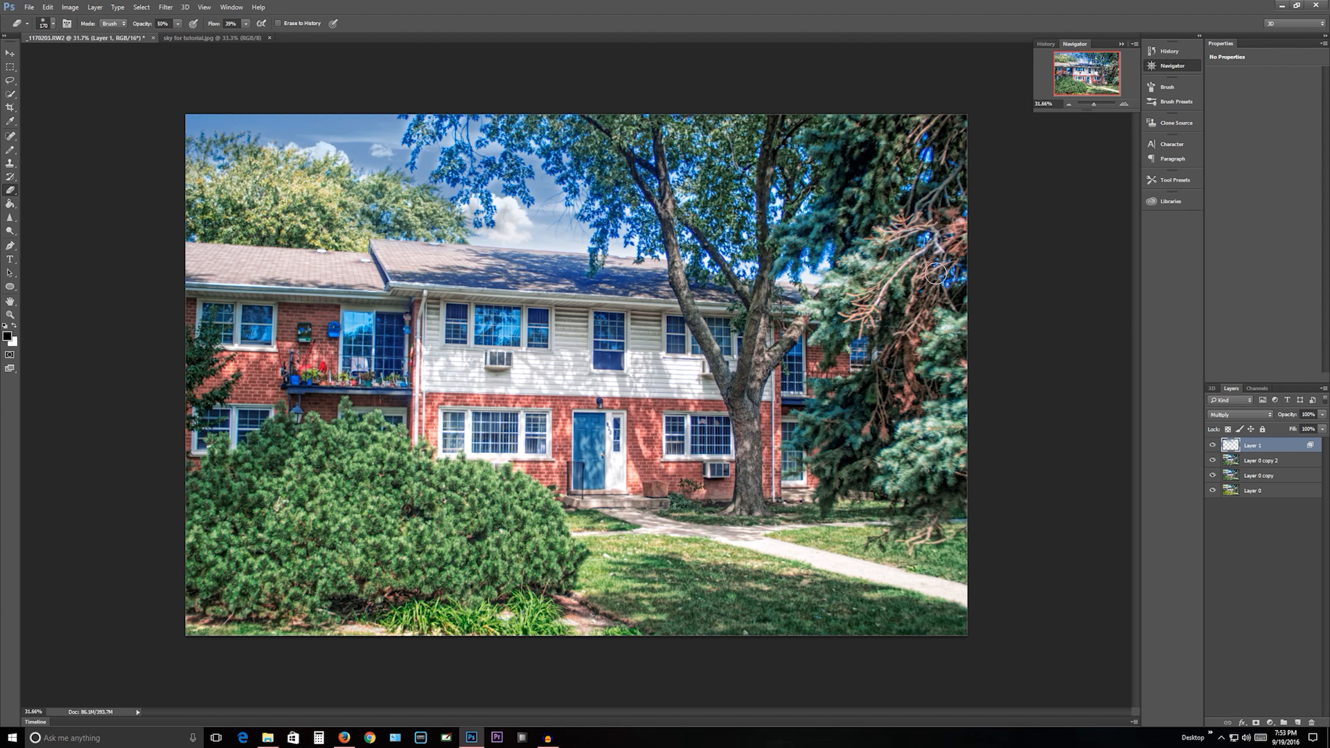
- Rename the sky picture's layer as "sky"
left_click(9, 68)
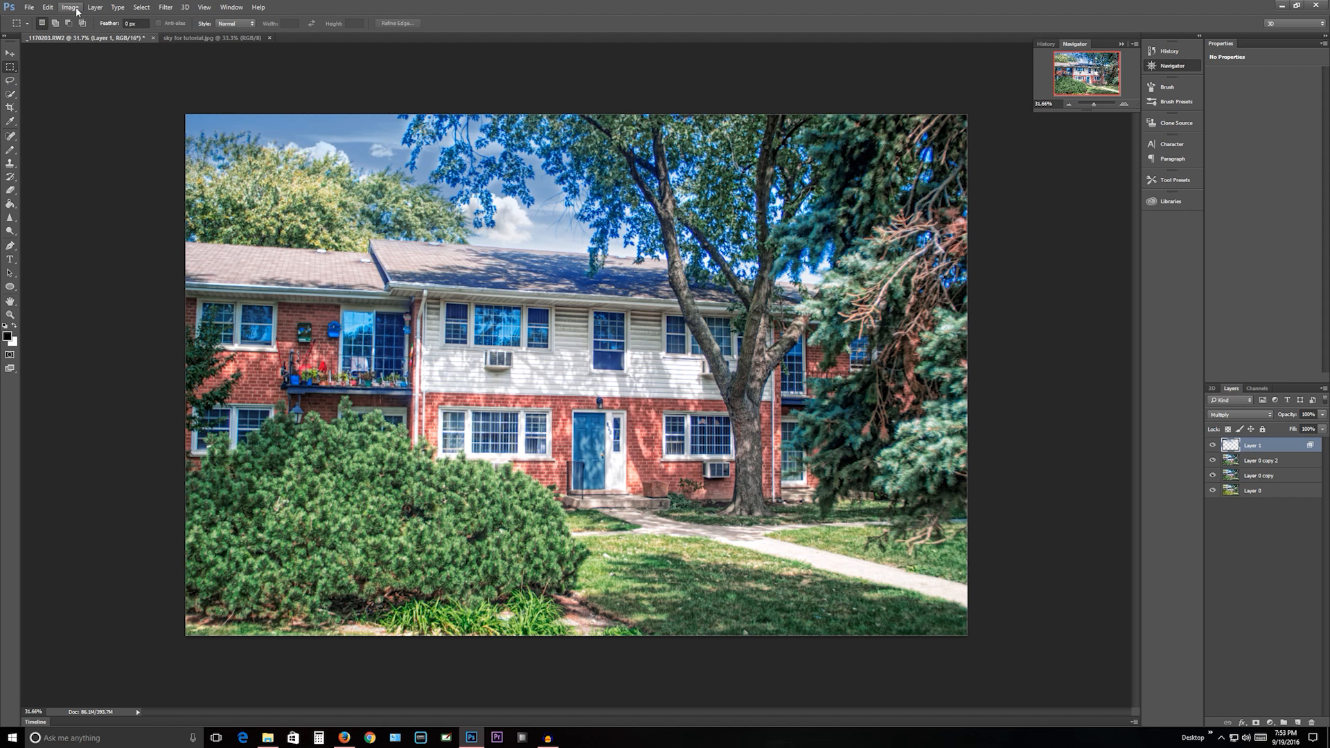
left_click(70, 7)
mouse_move(75, 34)
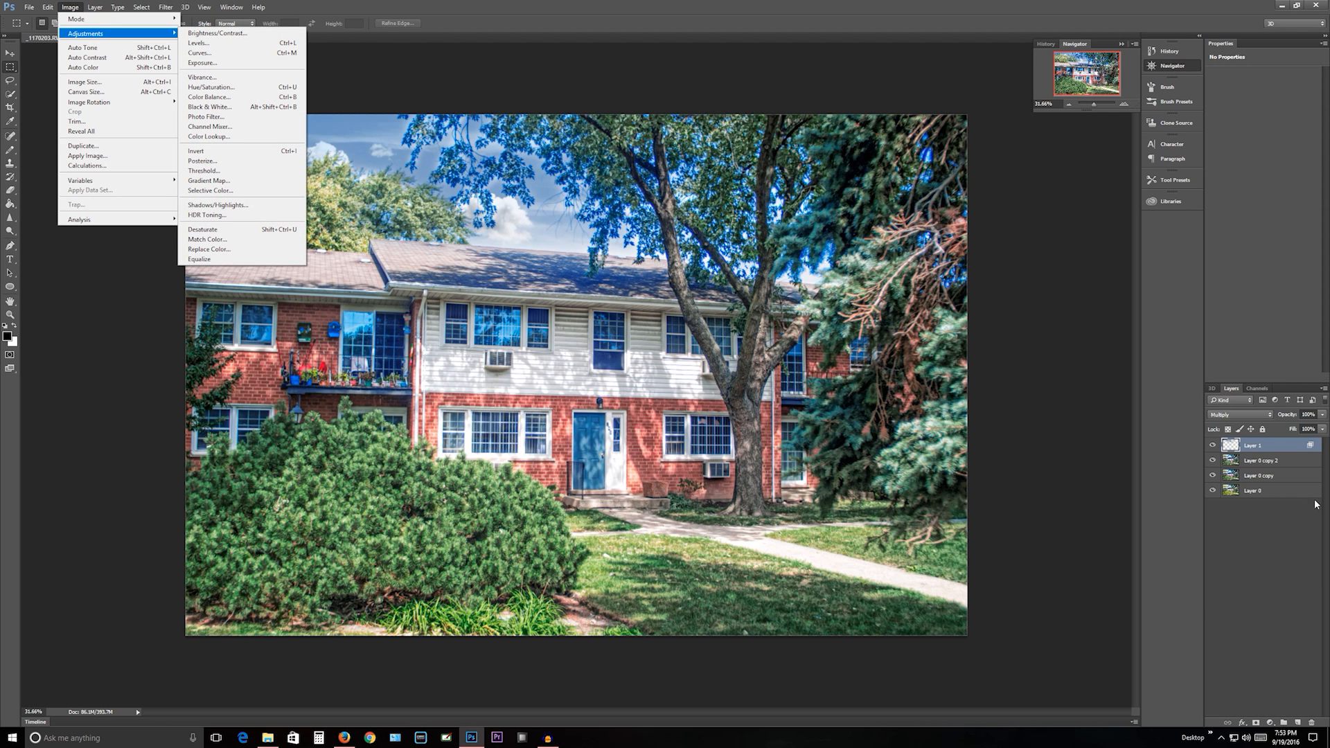
left_click(1260, 449)
double_click(1261, 445)
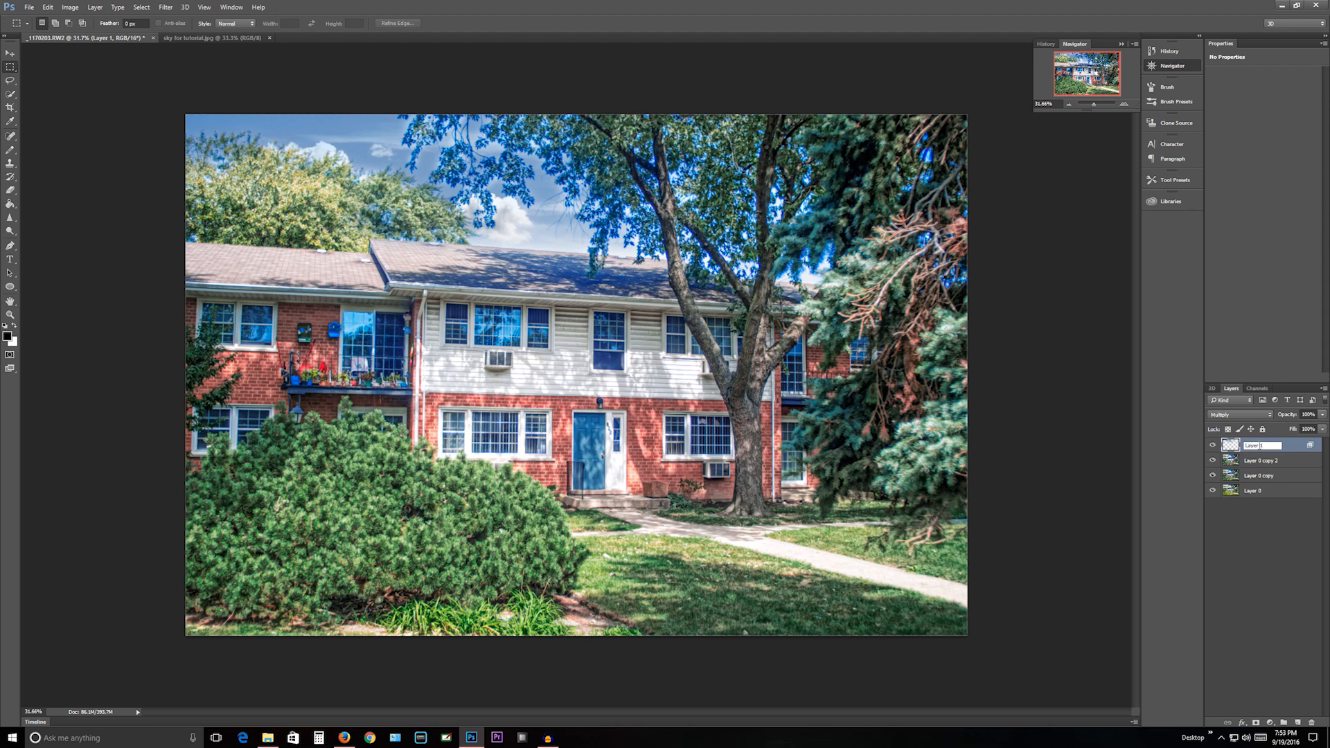
type("sky")
key("Return")
left_click(70, 6)
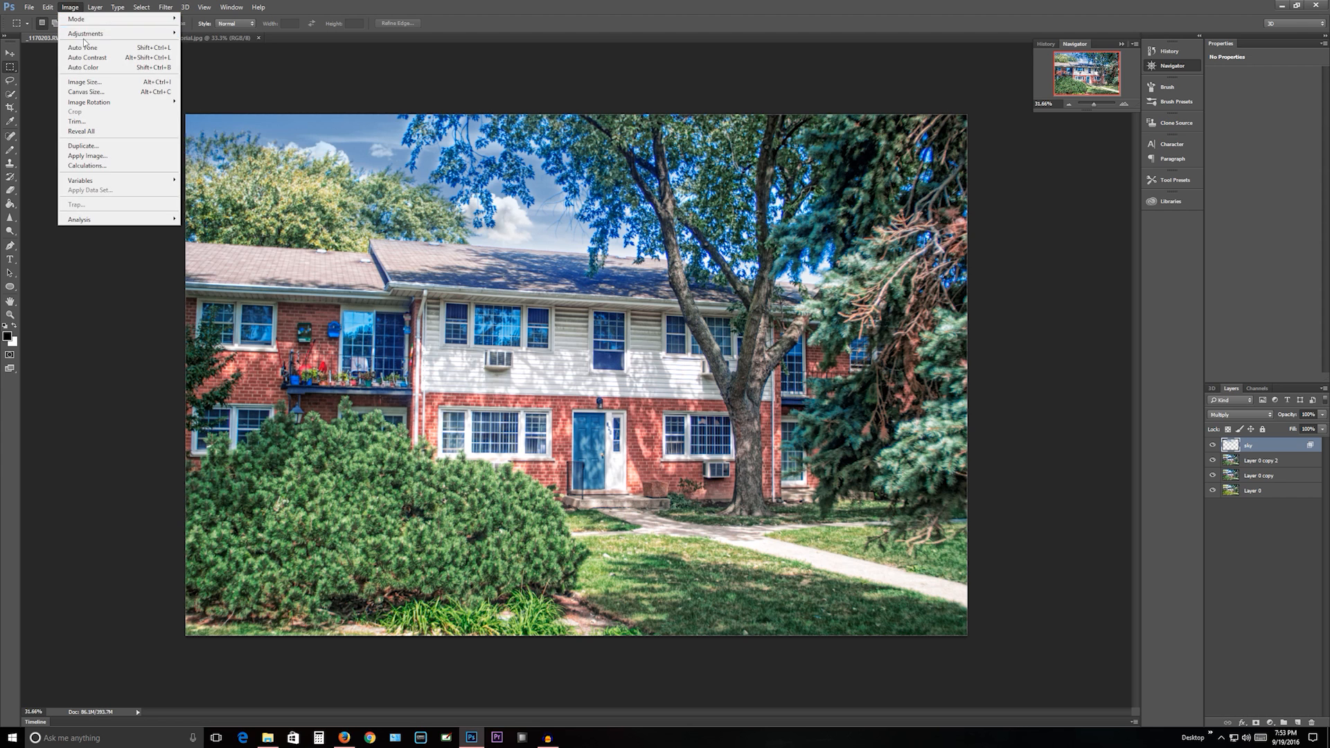
mouse_move(88, 38)
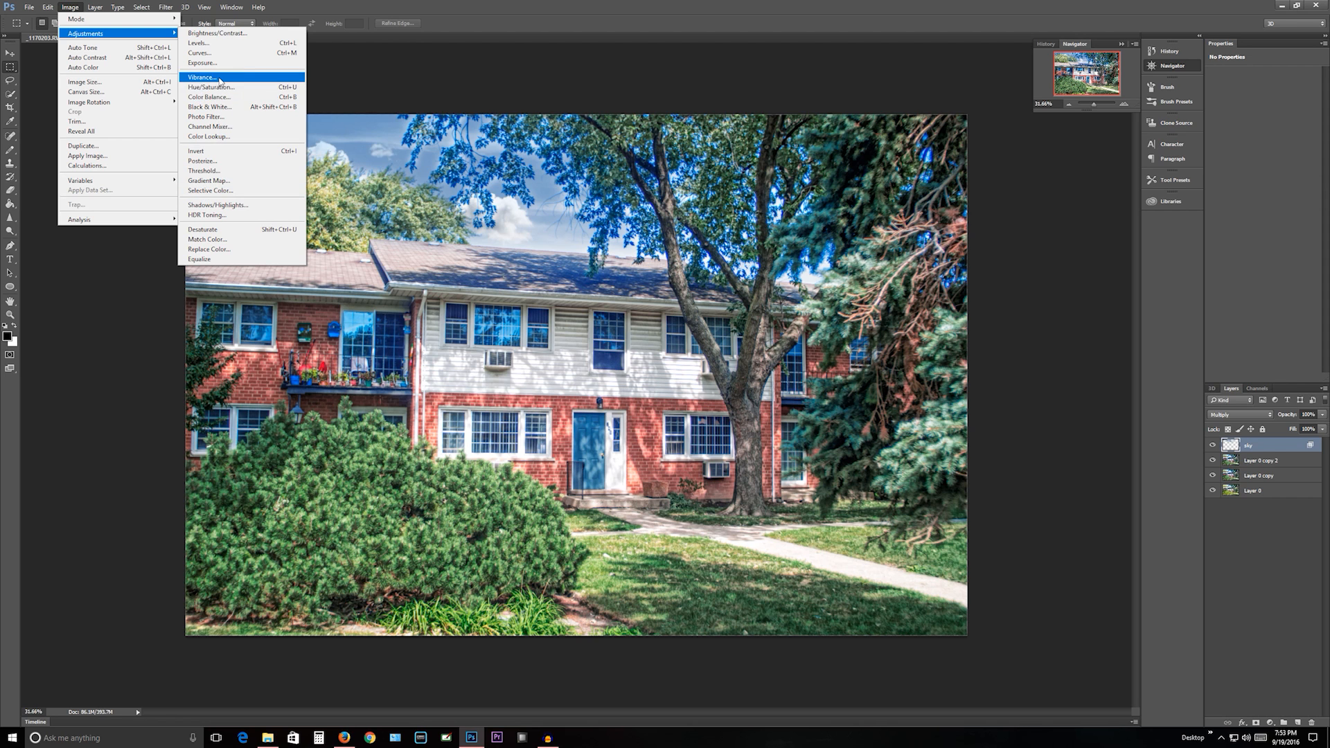
left_click(208, 77)
left_click_drag(919, 254, 980, 253)
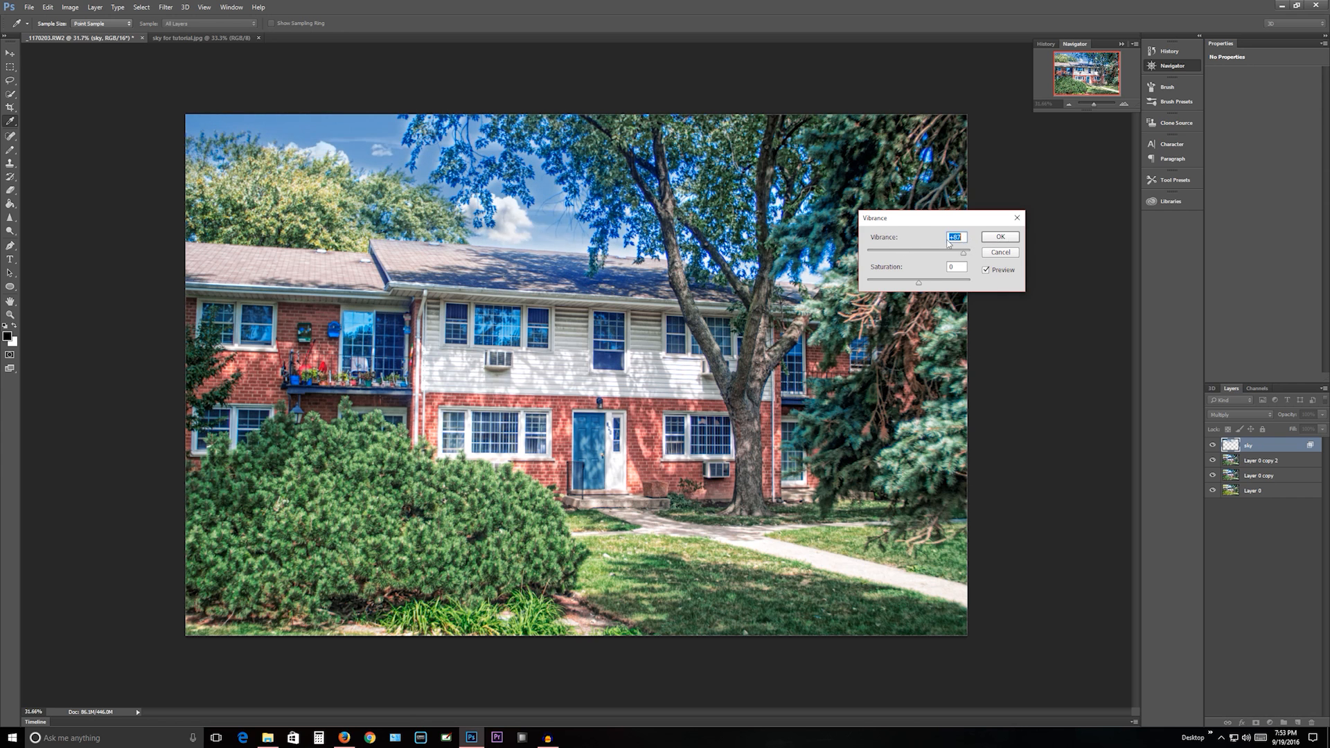
left_click_drag(970, 253, 919, 276)
left_click(1000, 236)
key("m")
- Use Selective Color on the sky layer to set the Blues to cyan +84% and magenta +22%, and adjust their yellow
left_click(48, 7)
left_click(70, 7)
left_click(70, 7)
left_click(78, 8)
left_click(78, 8)
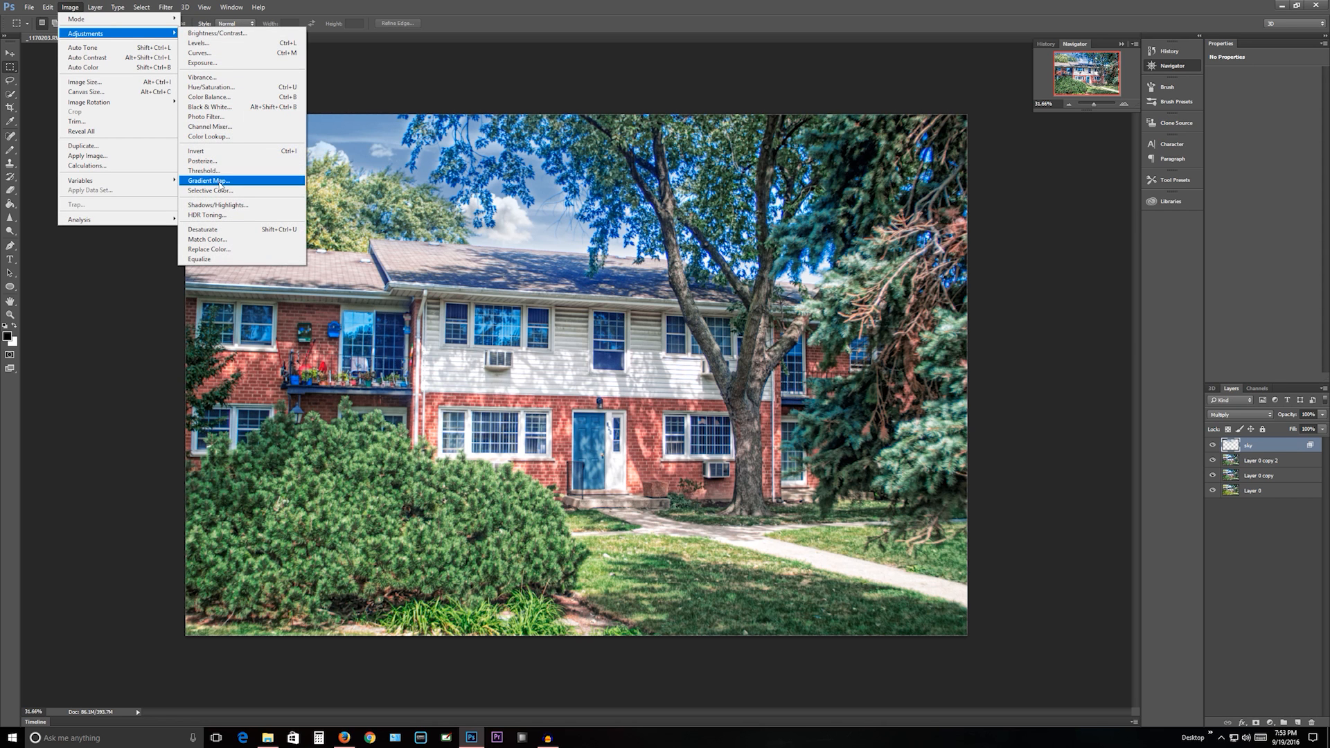
left_click(210, 191)
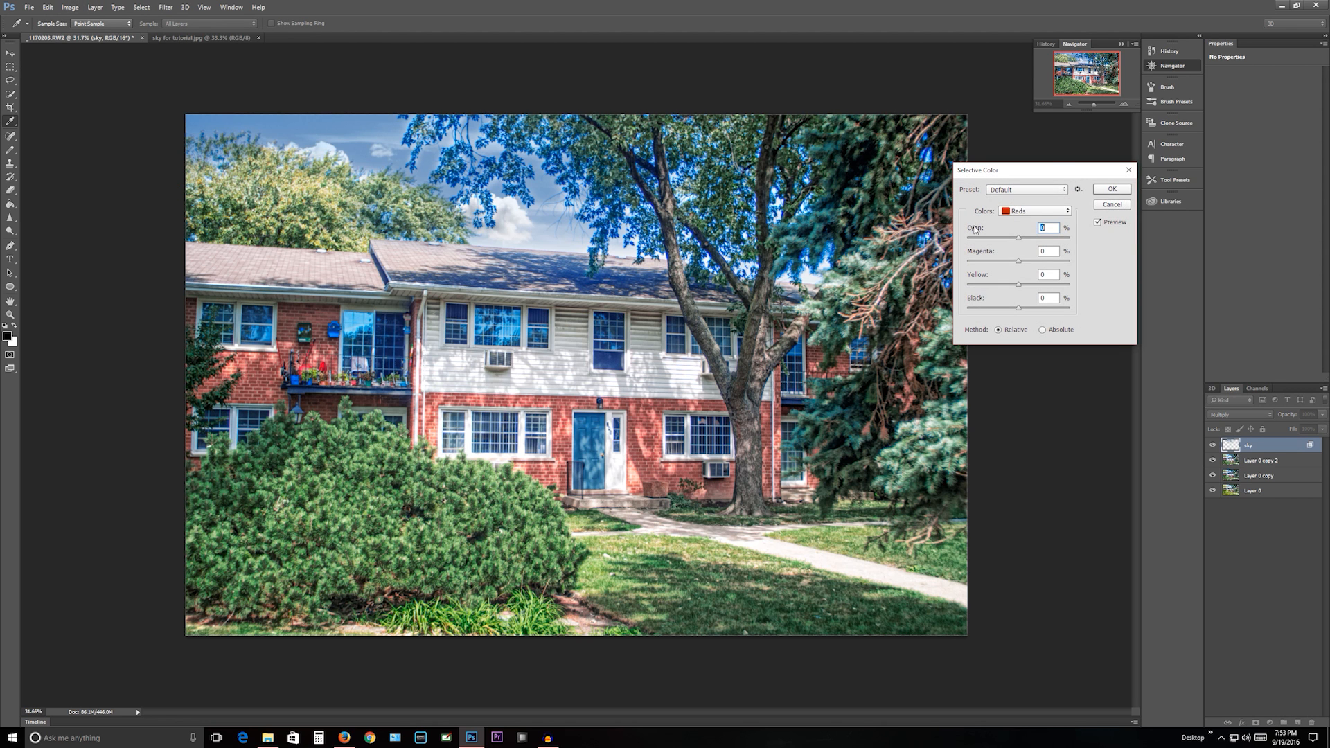
left_click(1020, 211)
left_click(1023, 262)
left_click_drag(1017, 237, 1048, 286)
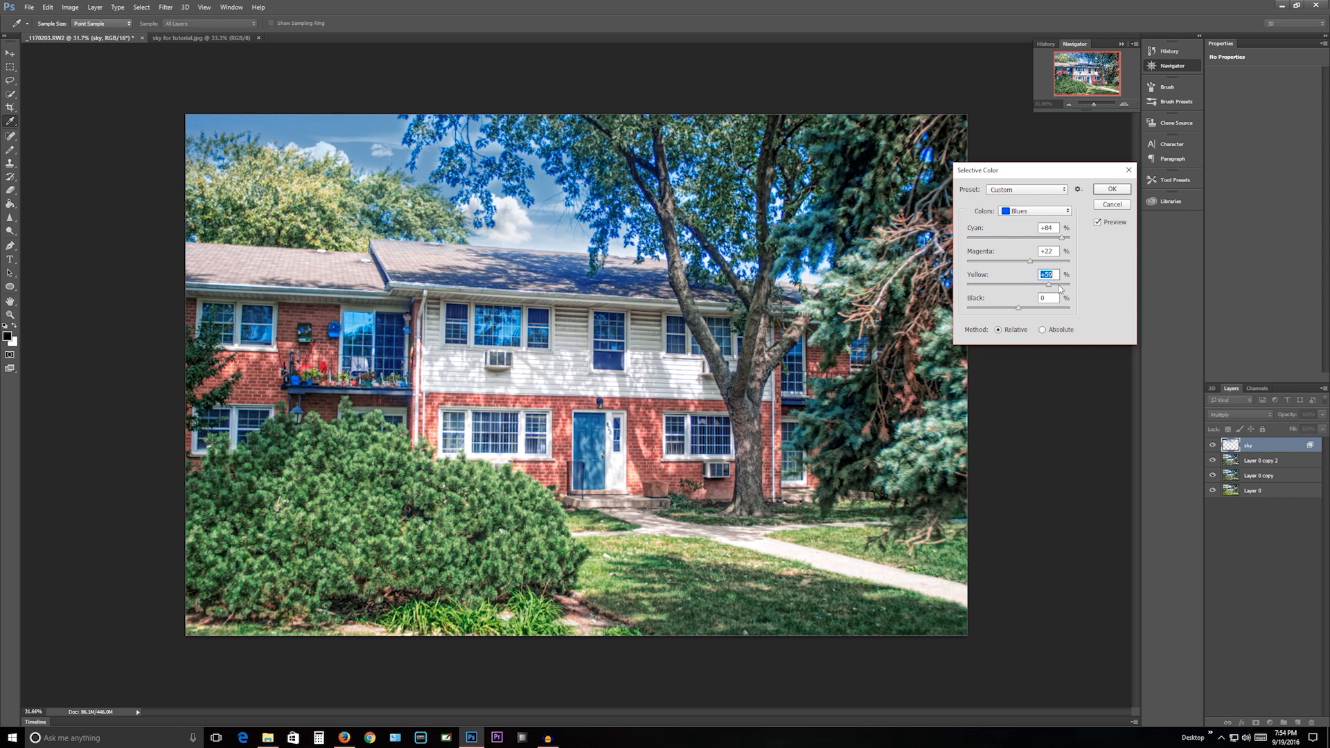
left_click_drag(1047, 286, 1014, 332)
- Raise the cyan strongly for a second color range in Selective Color, fine-tune its other sliders, and apply the adjustment
left_click(1051, 212)
left_click(1021, 237)
left_click_drag(1019, 239, 1063, 239)
left_click(1018, 263)
mouse_move(1019, 285)
left_mouse_down()
mouse_move(993, 286)
mouse_move(1021, 305)
left_mouse_up()
left_click(1104, 188)
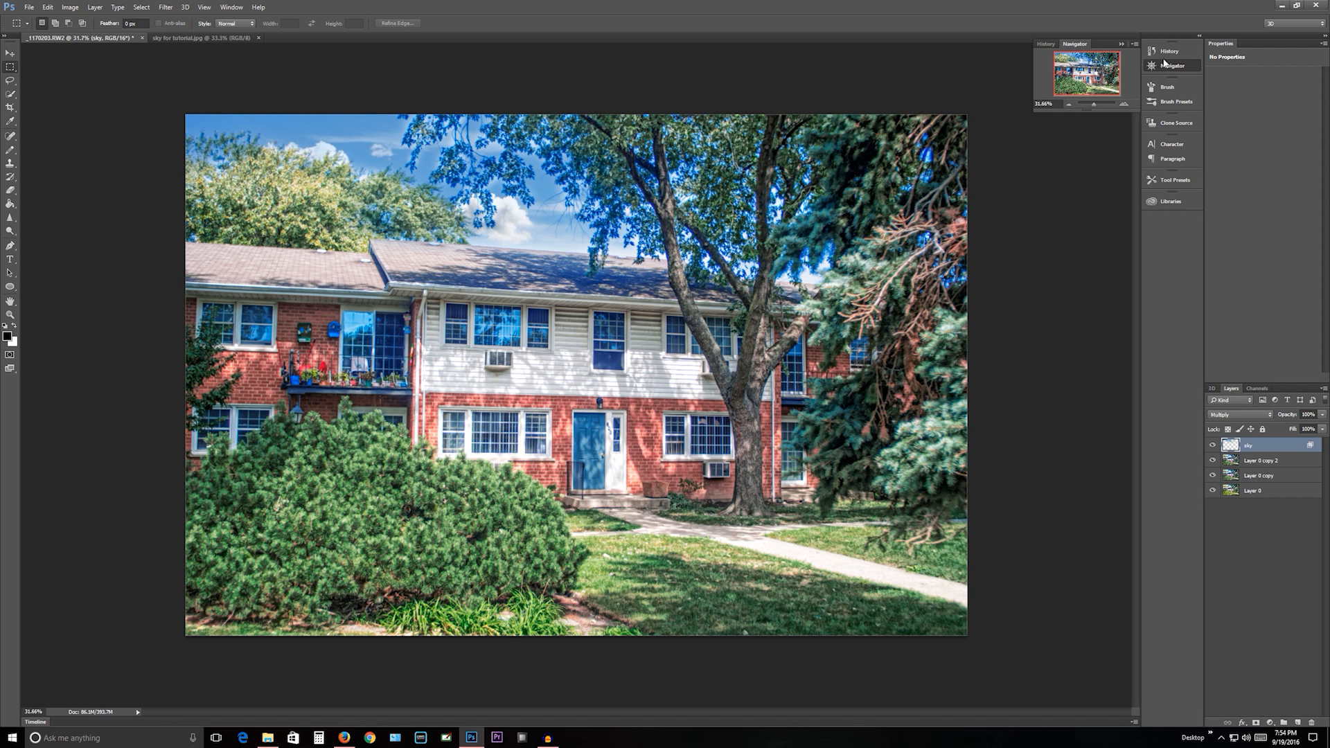
- Compare the photo before and after the Selective Color adjustment by switching between the two history states
left_click(1171, 51)
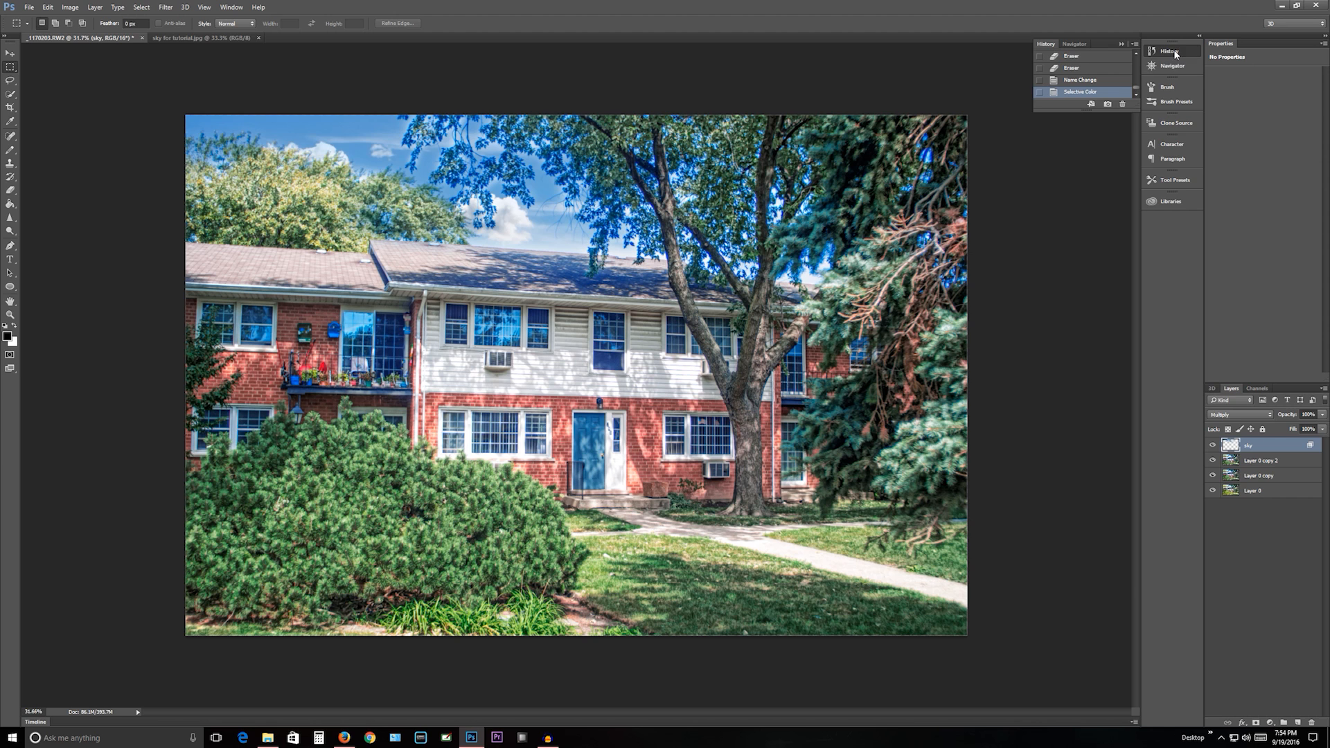
left_click(1072, 82)
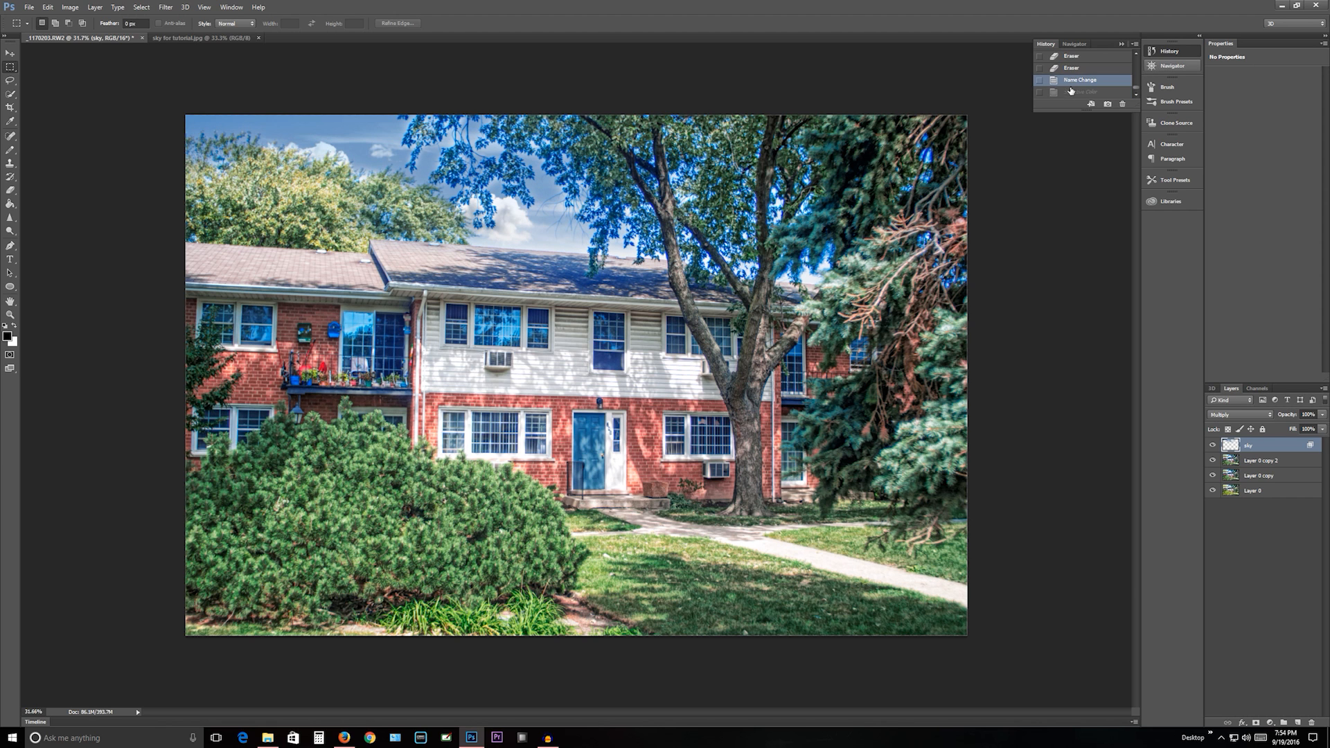
left_click(1070, 92)
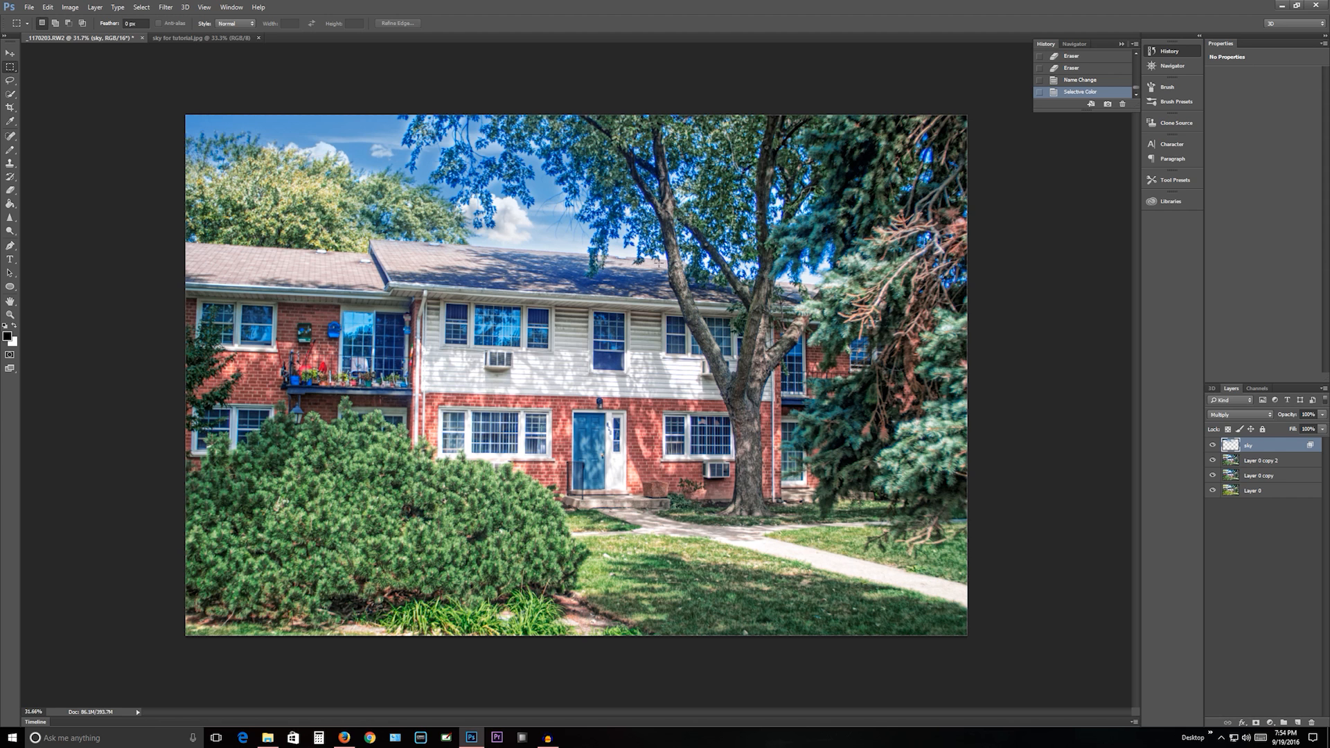
left_click(1066, 80)
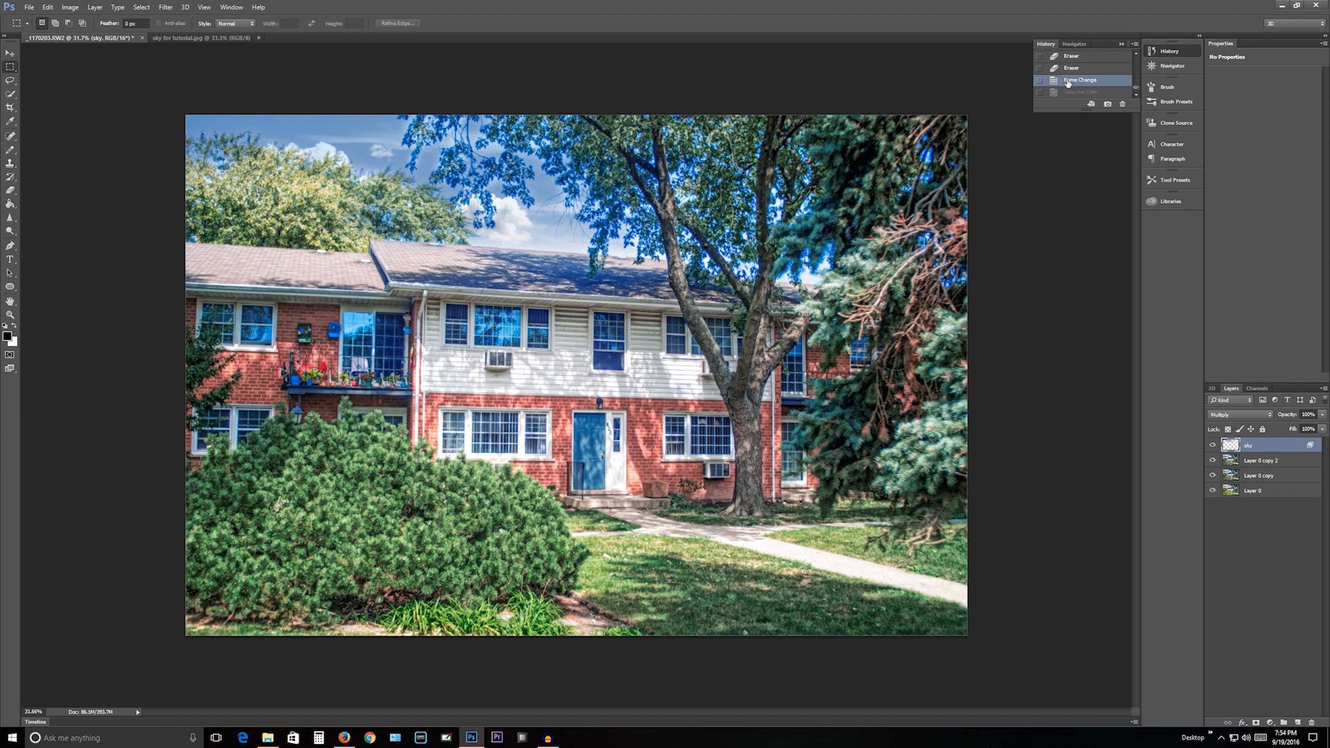
- Restore the history state that includes the Selective Color adjustment on the sky layer
left_click(1066, 95)
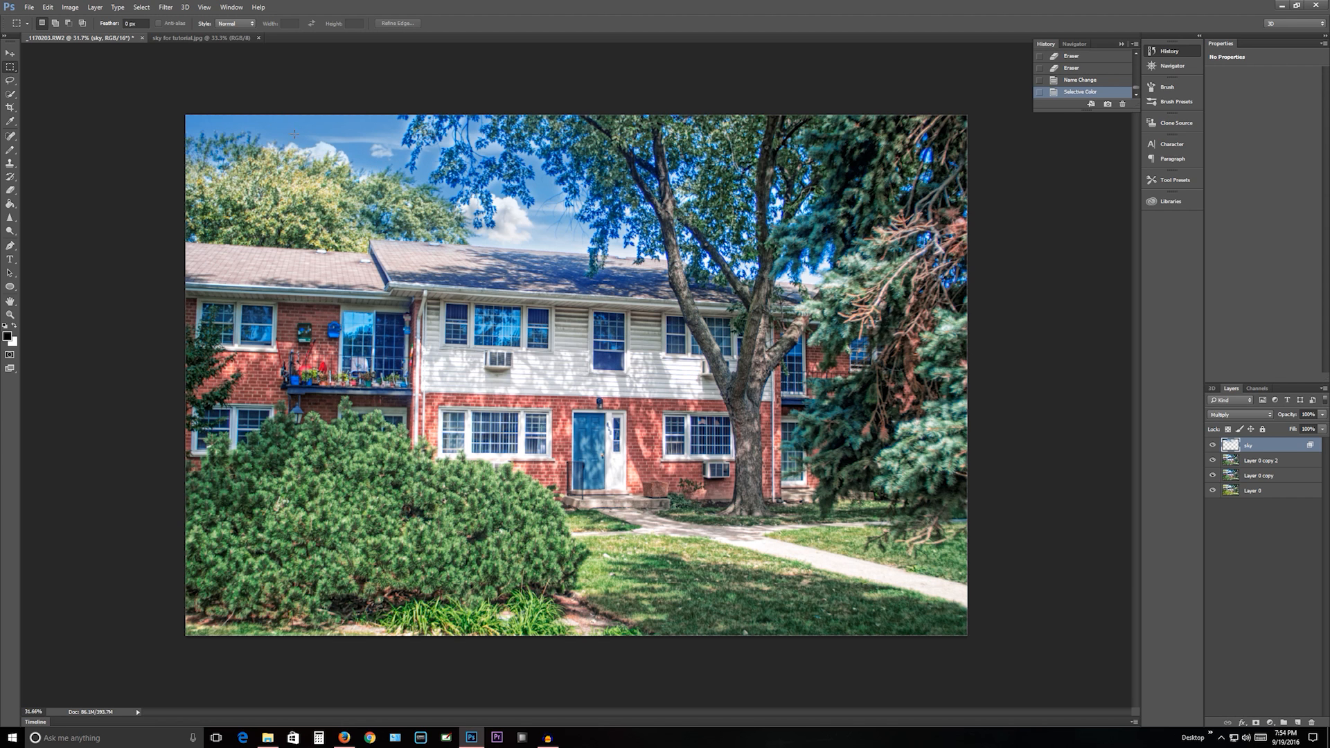
- Try to erase parts of the sky layer over the tree foliage with a soft 421 px eraser, and revert to the Selective Color state
left_click(10, 189)
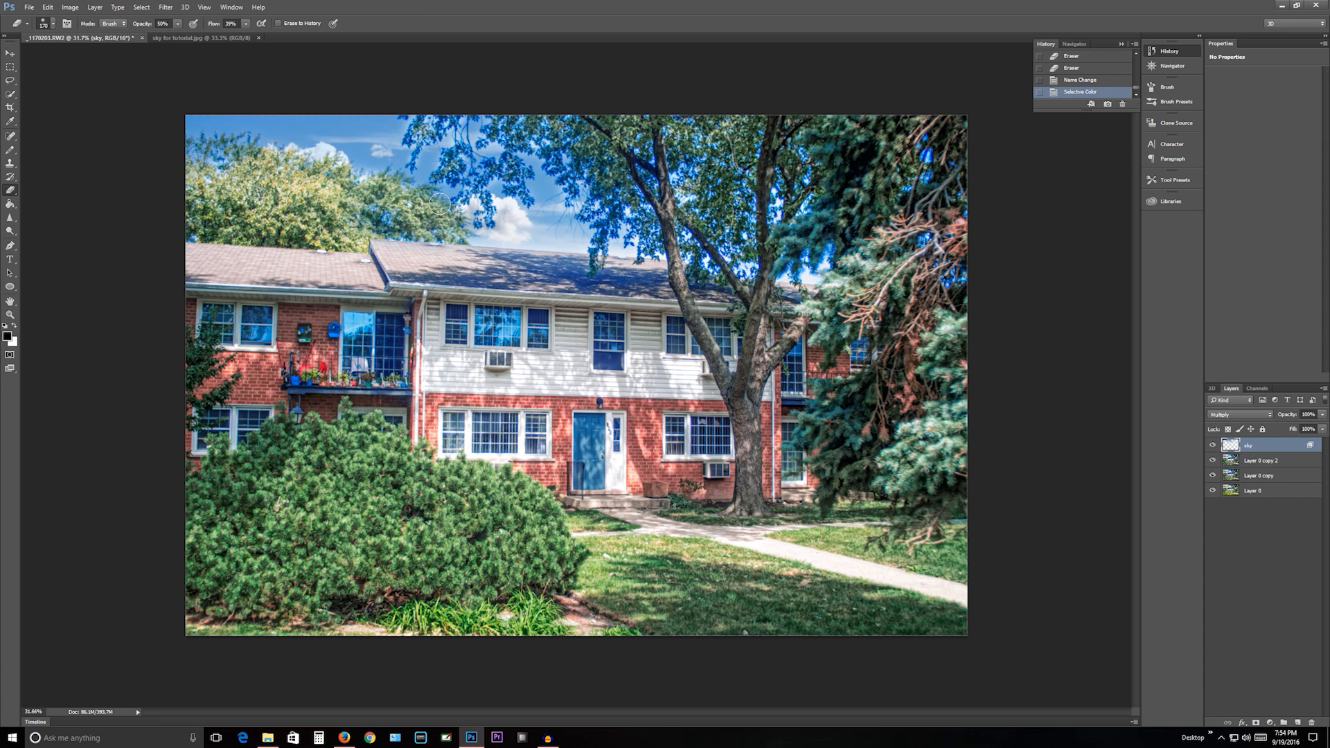
right_click(500, 153)
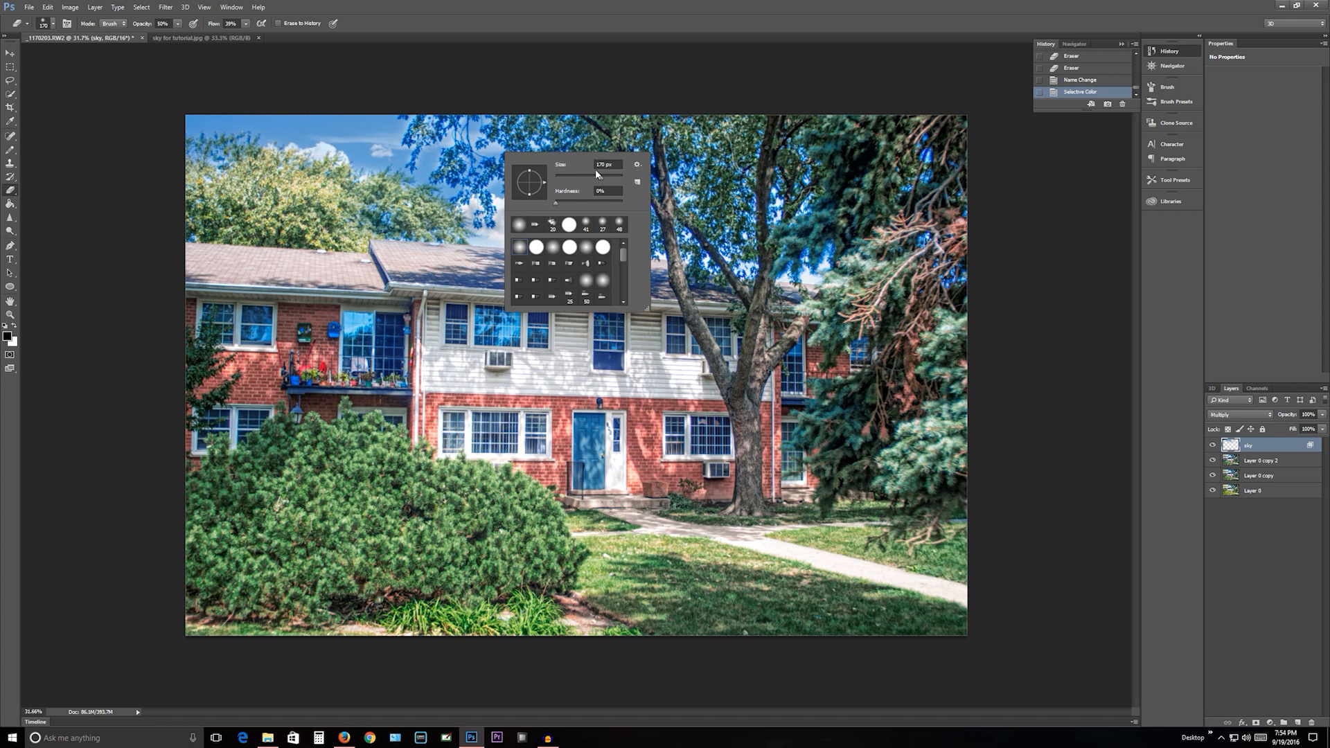
left_click(613, 178)
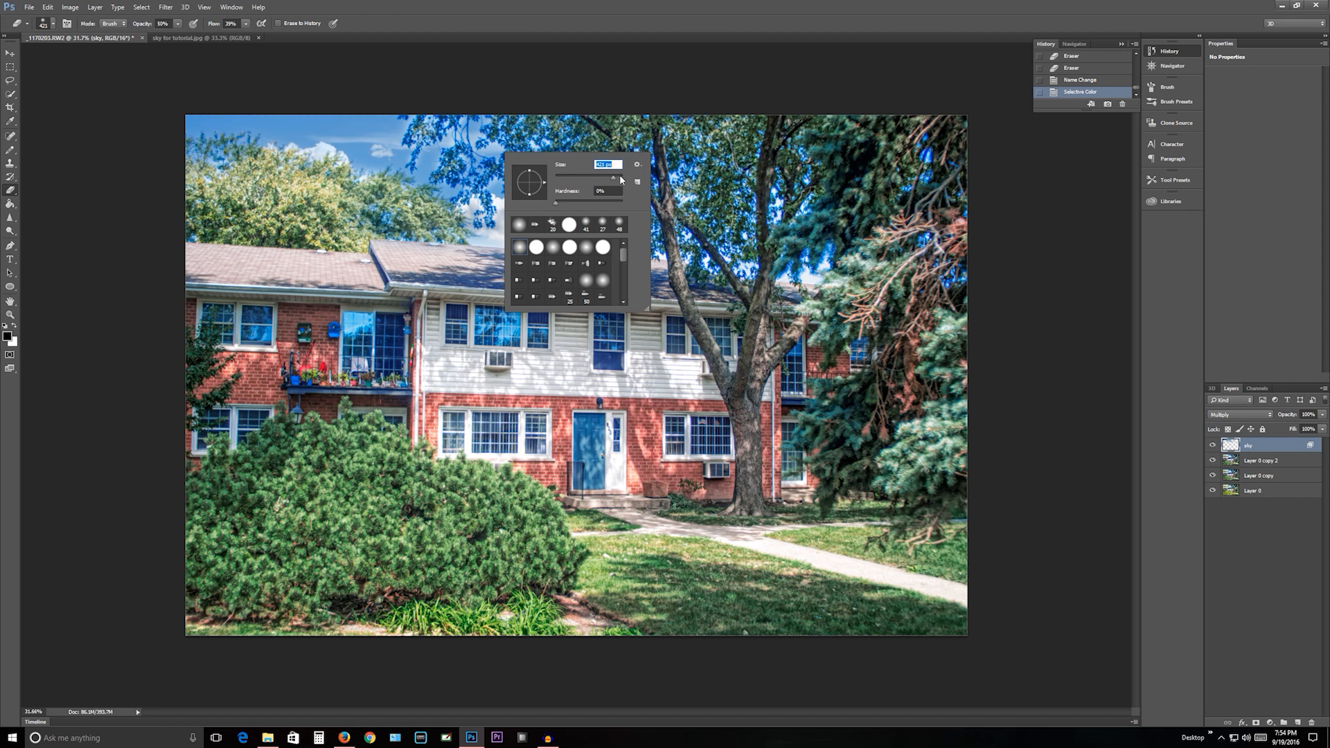
left_click(1213, 446)
left_click(1213, 446)
left_click(1212, 446)
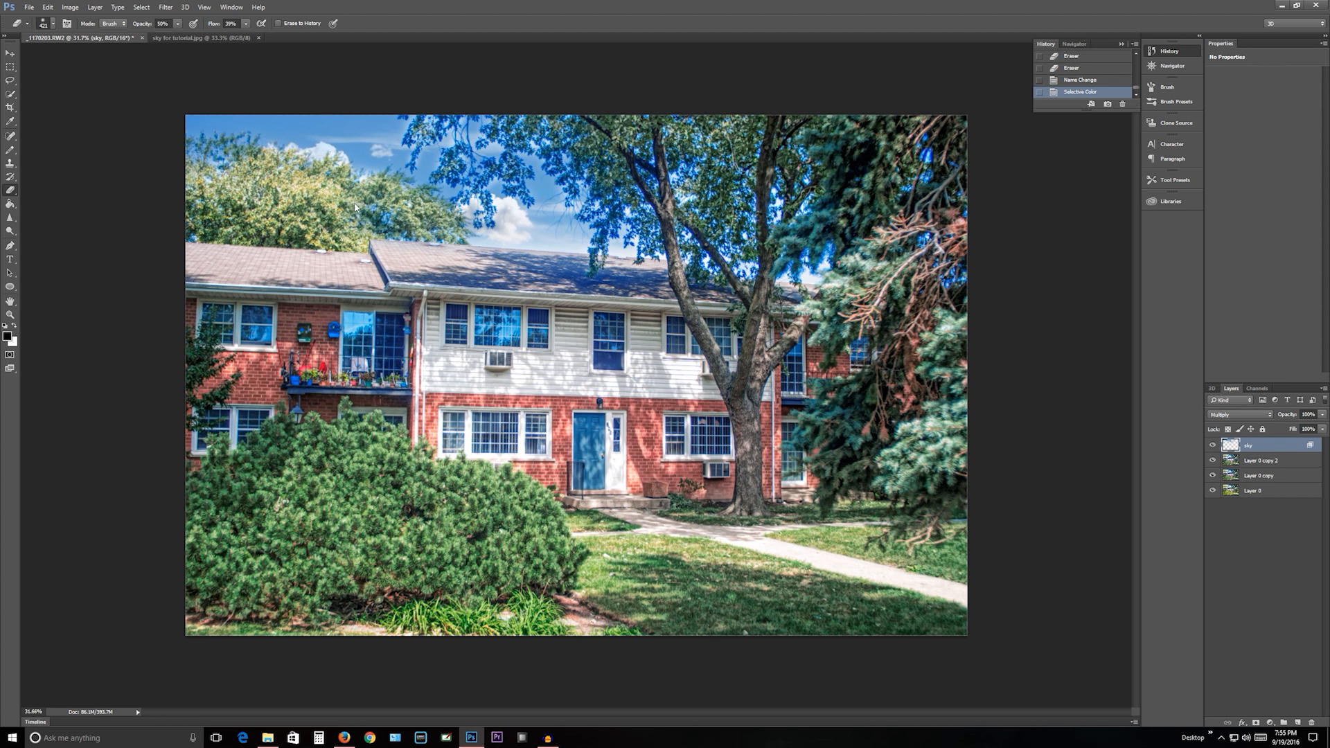
left_click_drag(422, 120, 471, 153)
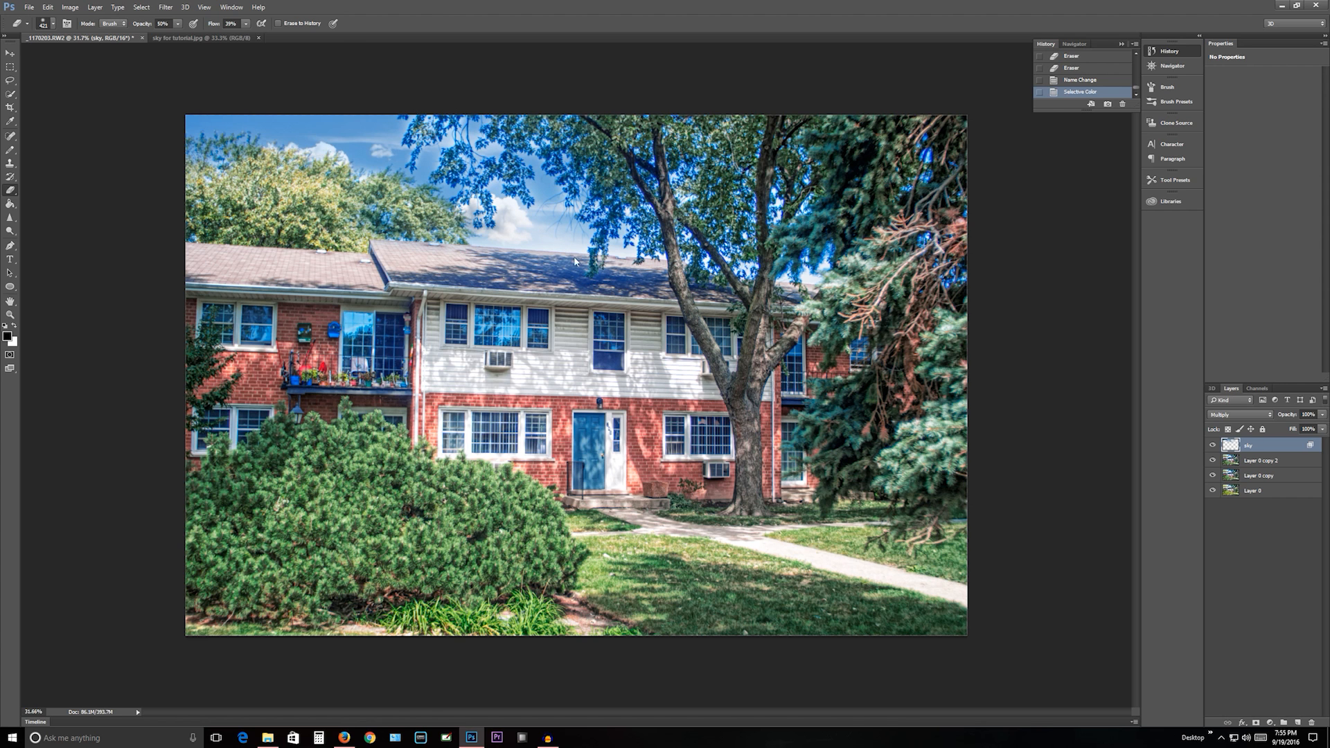
left_click(415, 165)
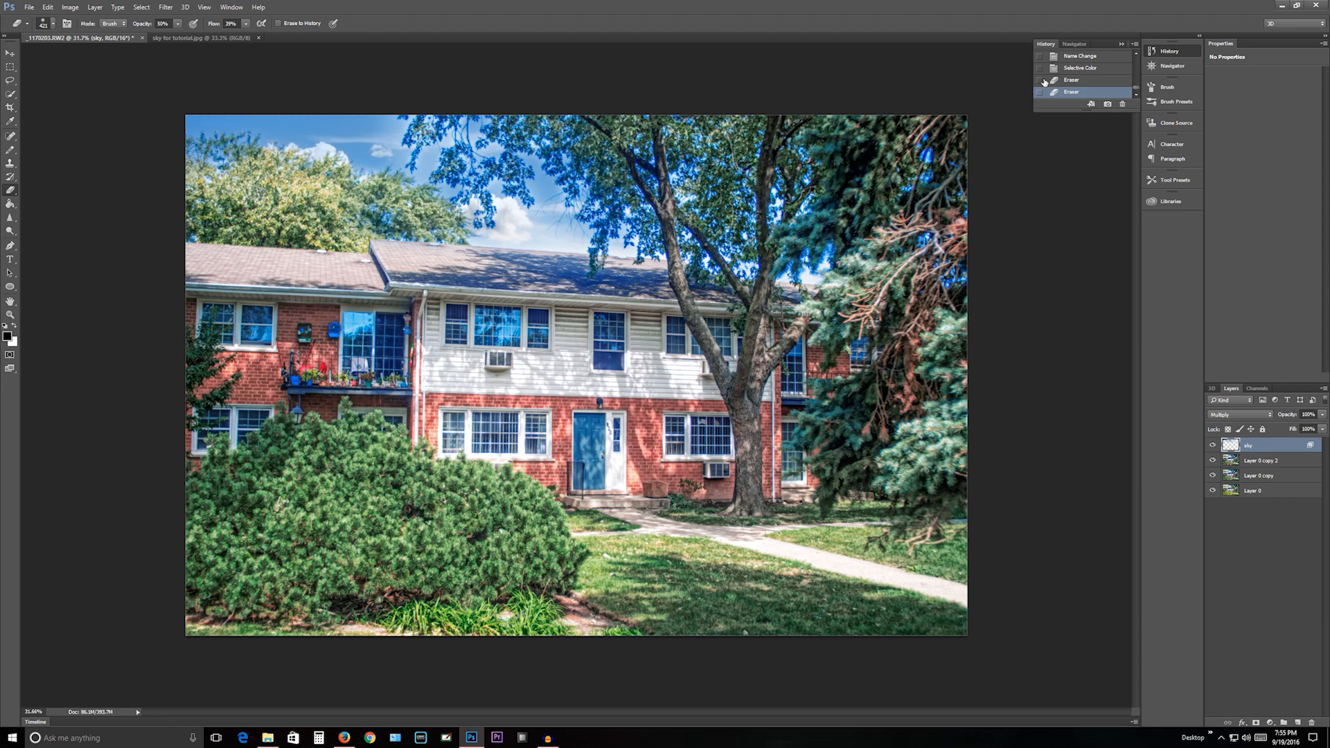
left_click(1070, 69)
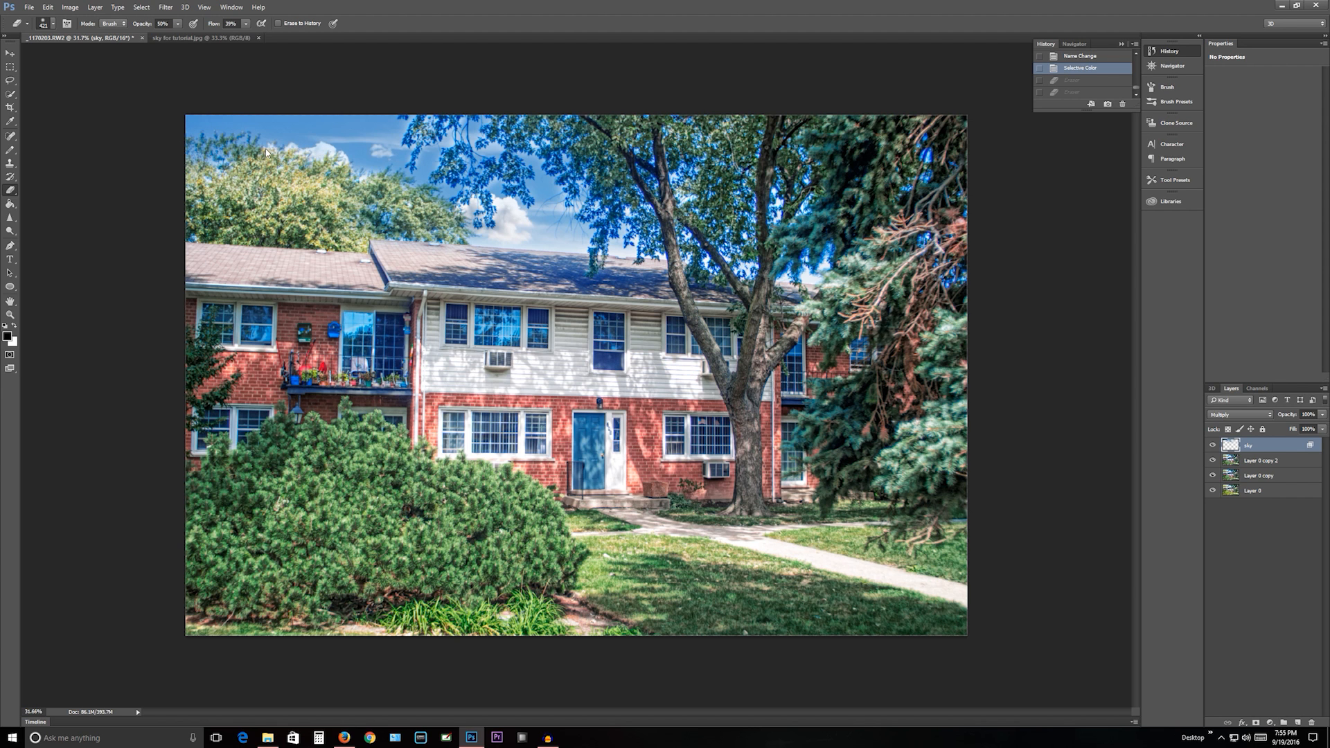
- Review the Blend If ranges in the sky layer's blending options and accept the dialog
left_click(10, 66)
right_click(400, 131)
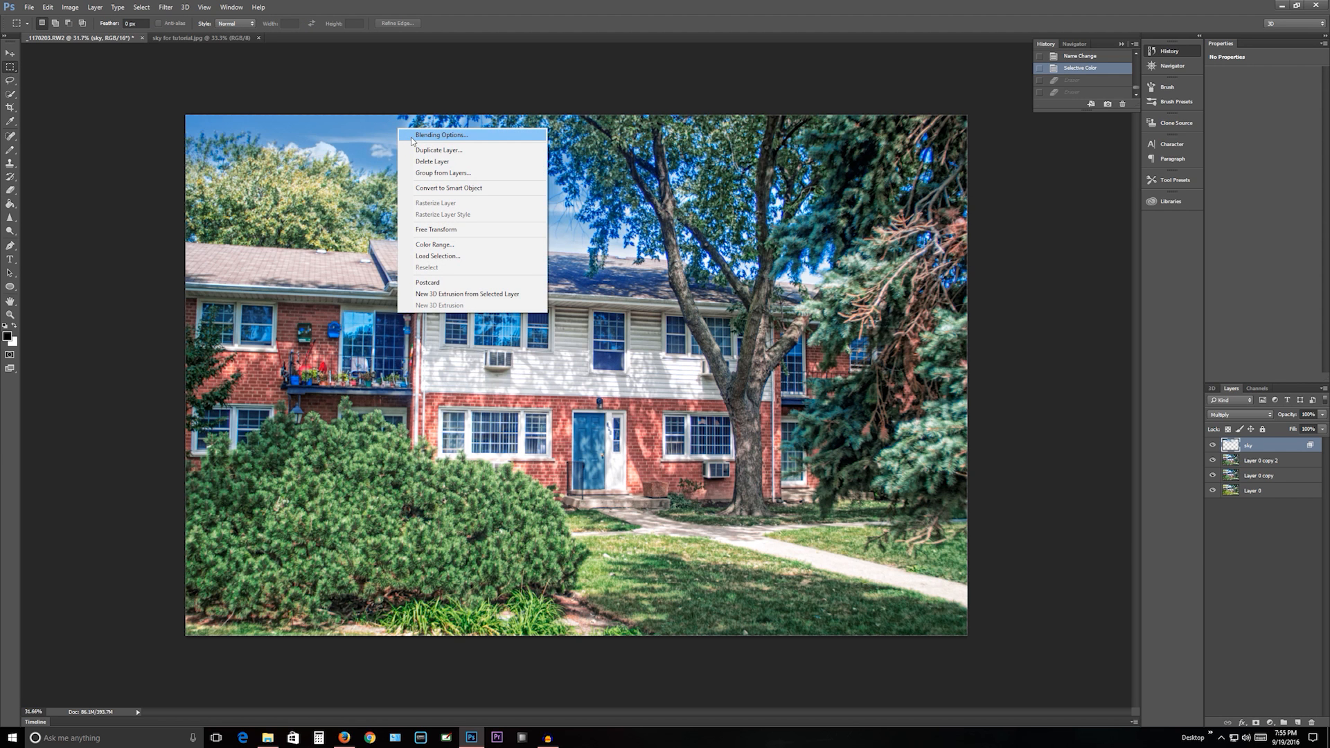
left_click(413, 136)
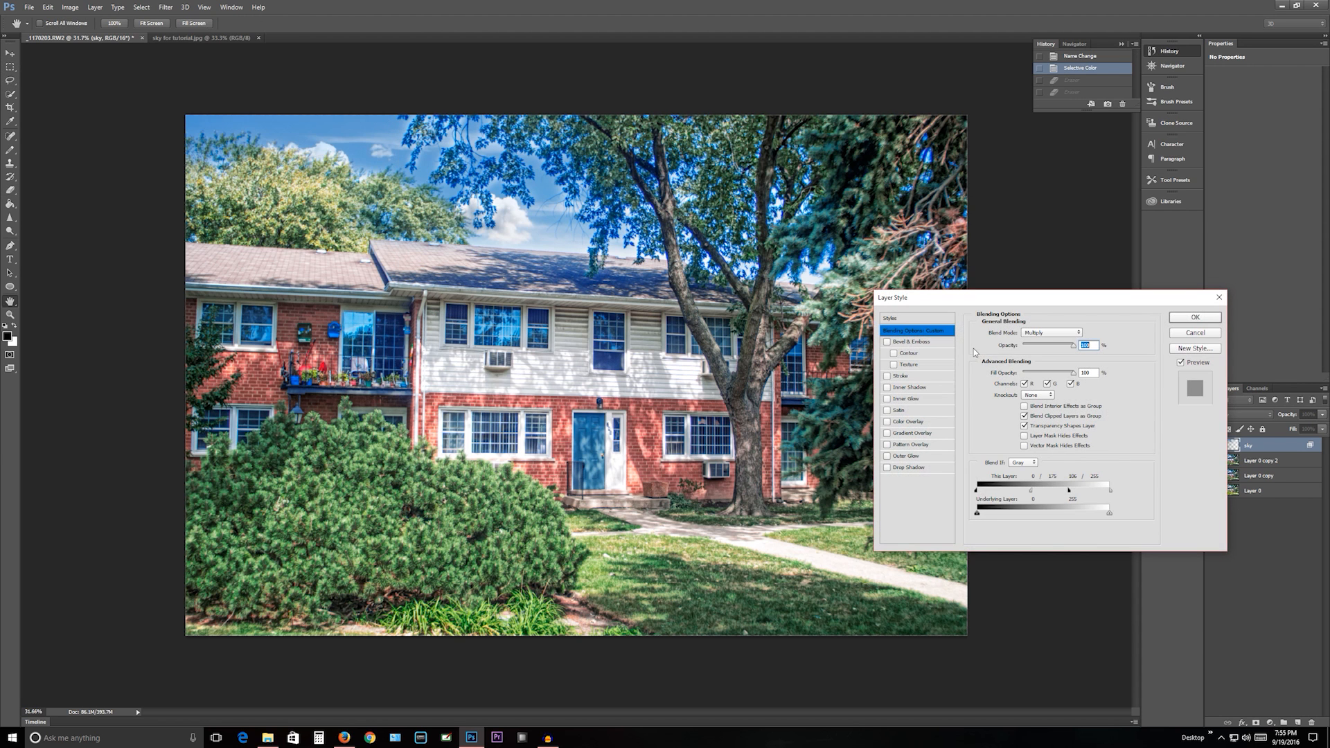
left_click(1195, 317)
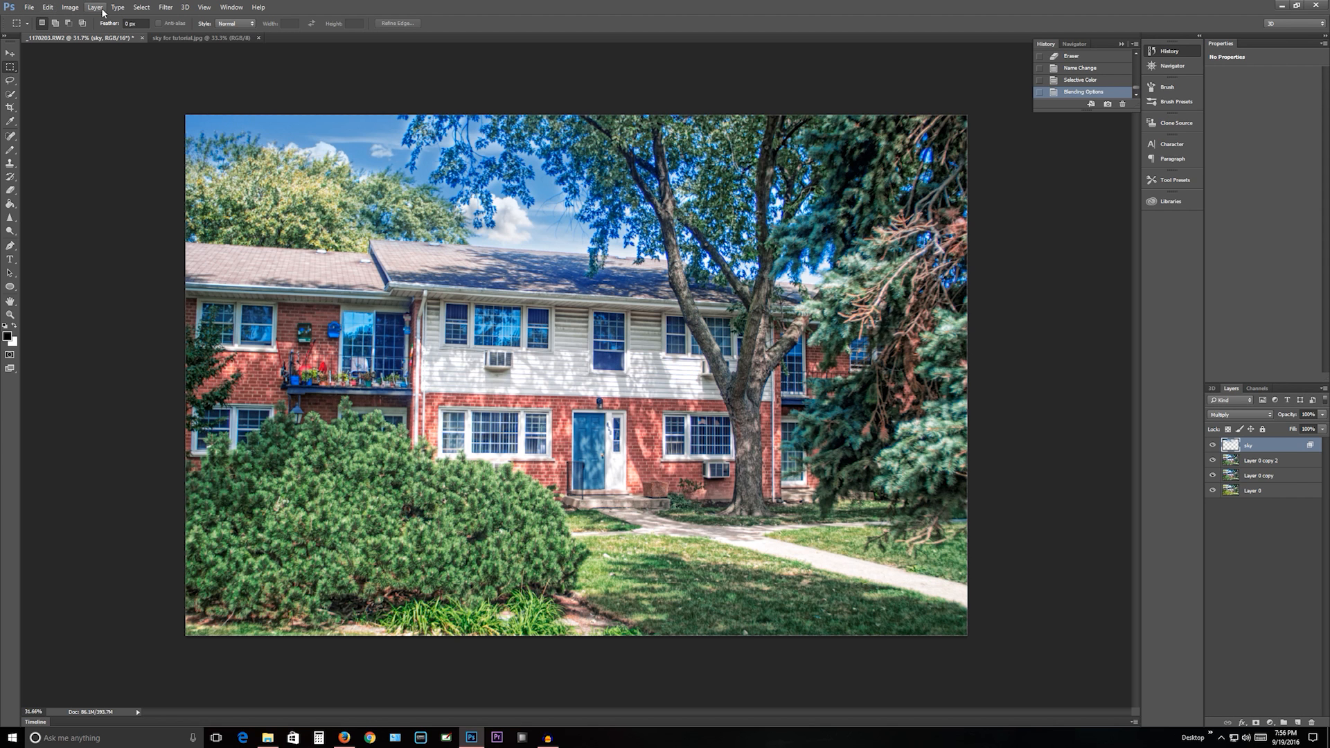
left_click(165, 7)
mouse_move(249, 247)
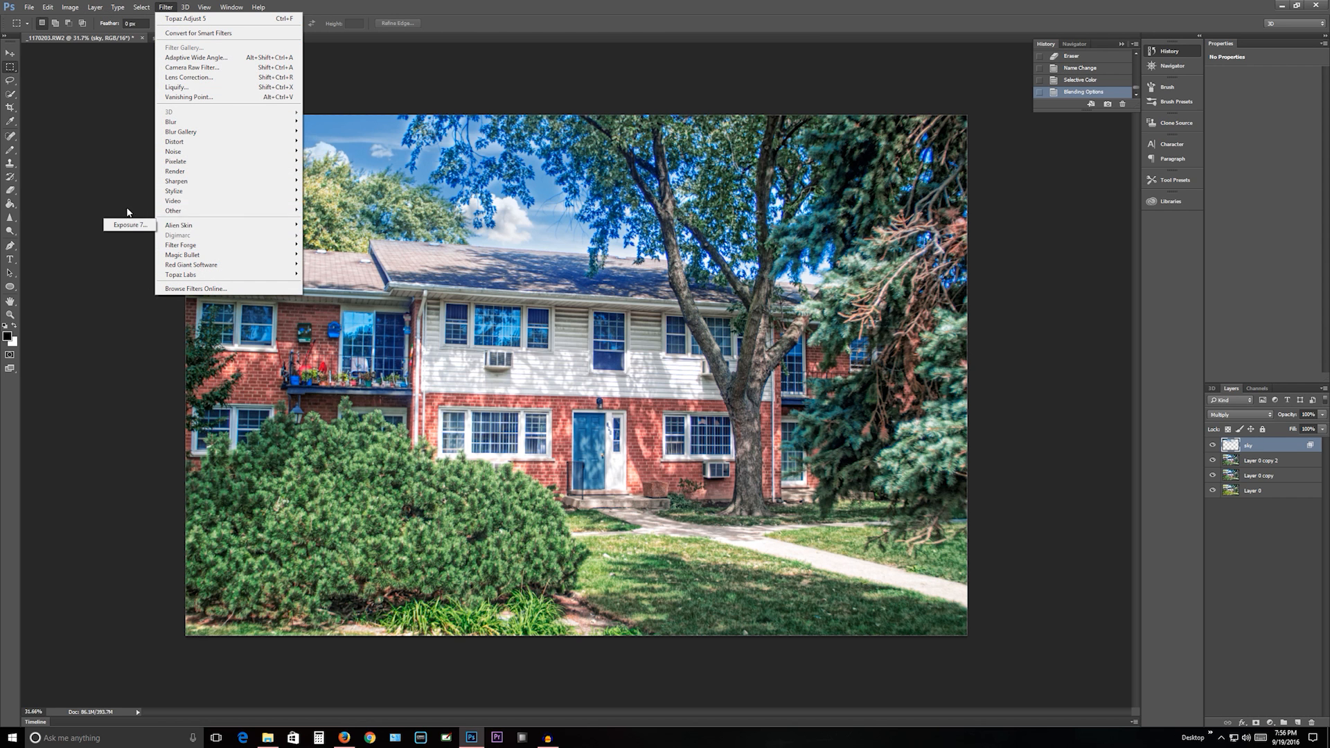
mouse_move(178, 229)
left_click(132, 224)
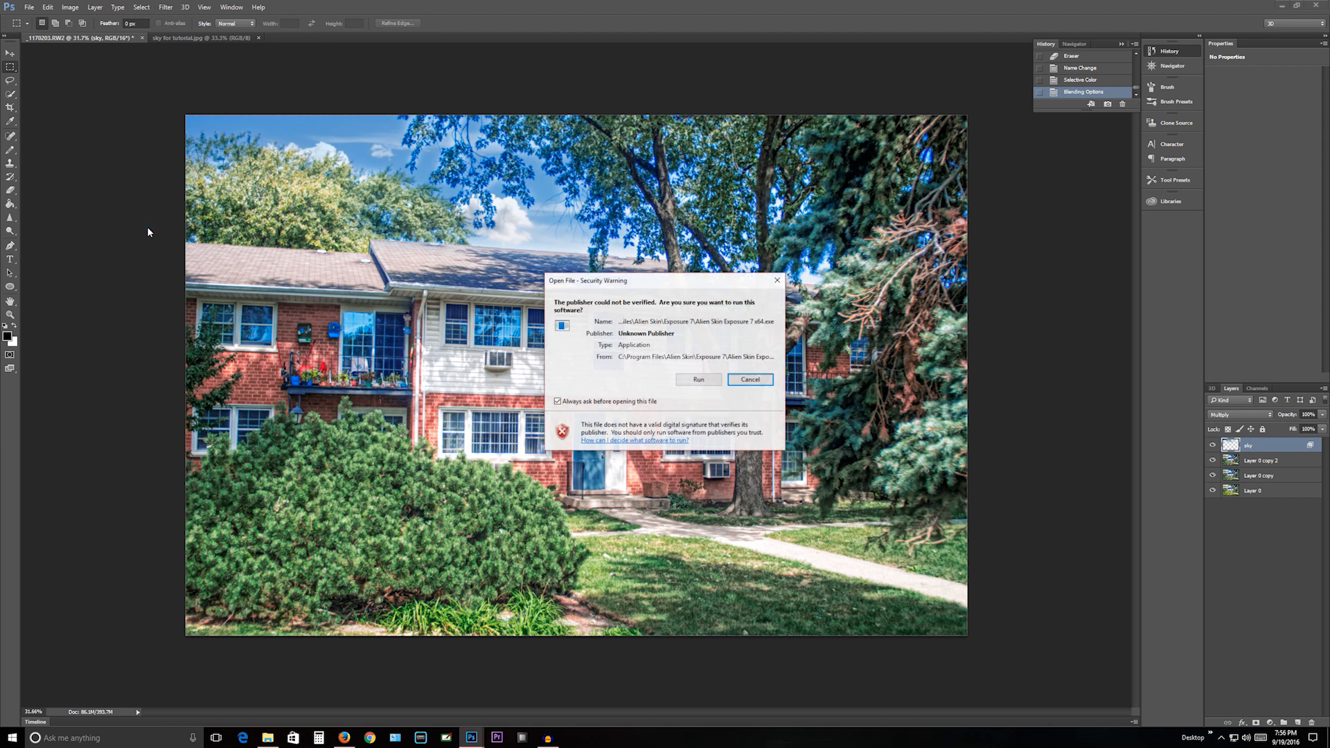
left_click(698, 379)
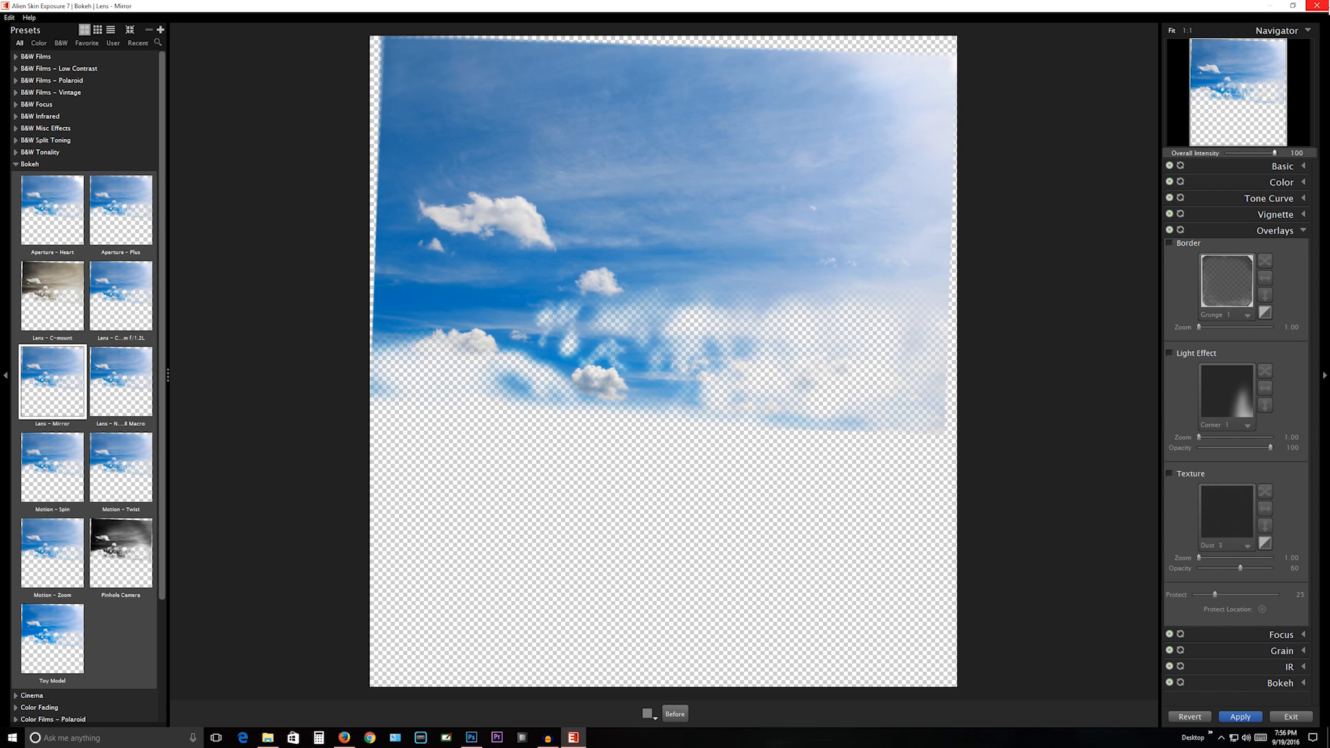
left_click(1316, 5)
left_click(687, 378)
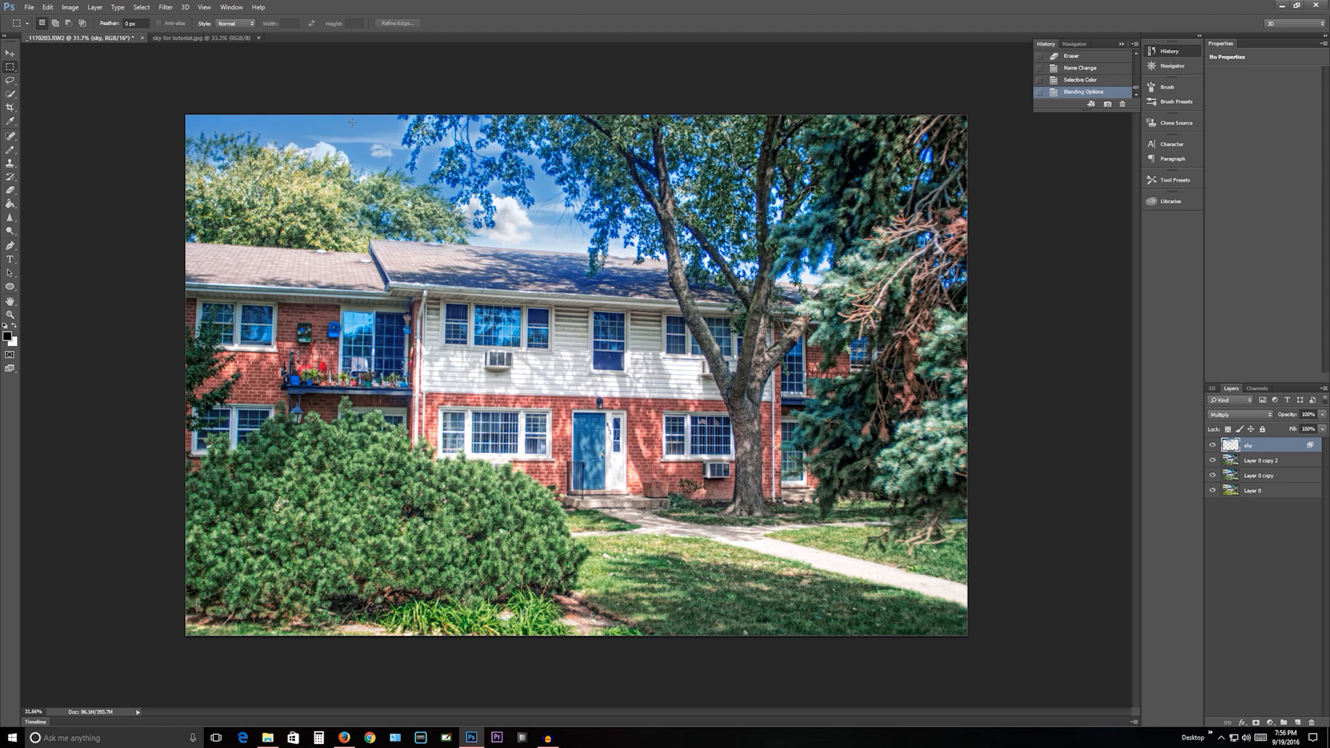
- Select the entire canvas, copy it merged from all visible layers, and paste it as a new layer above the sky
left_click_drag(129, 89, 1162, 744)
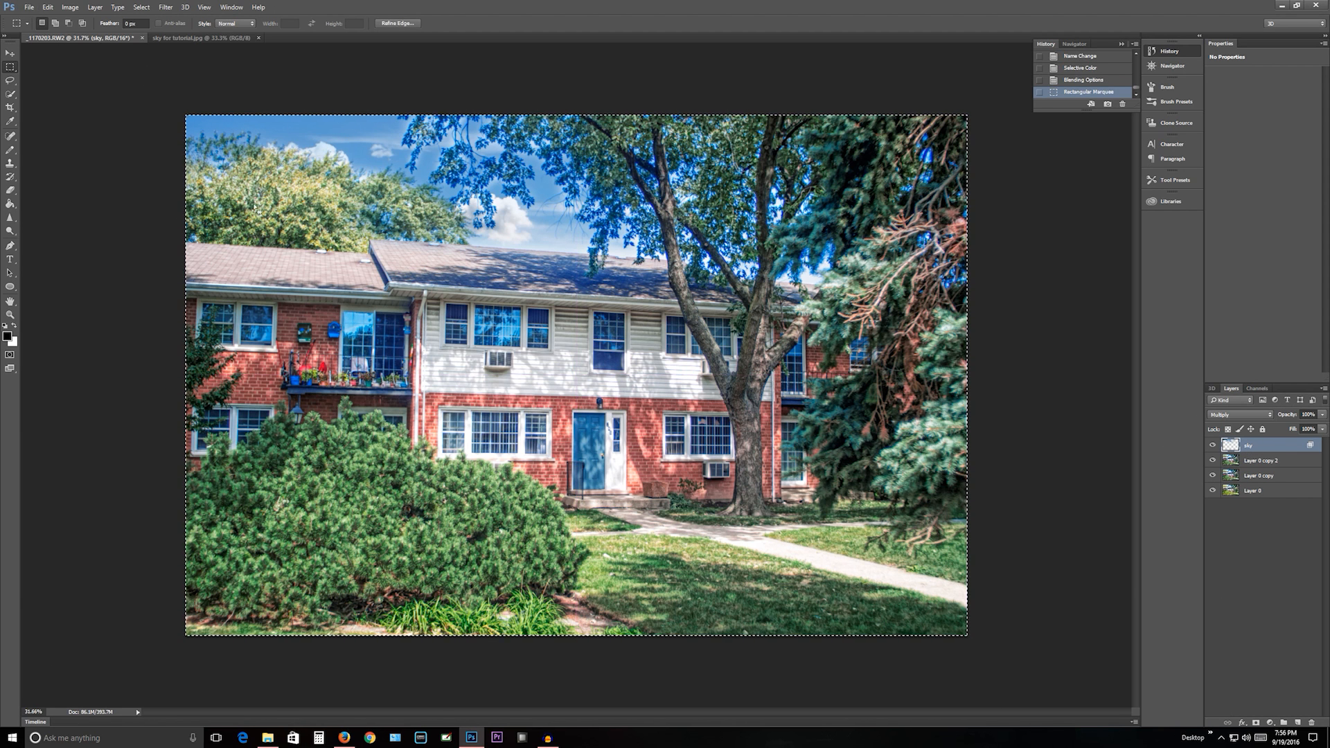
left_click(54, 10)
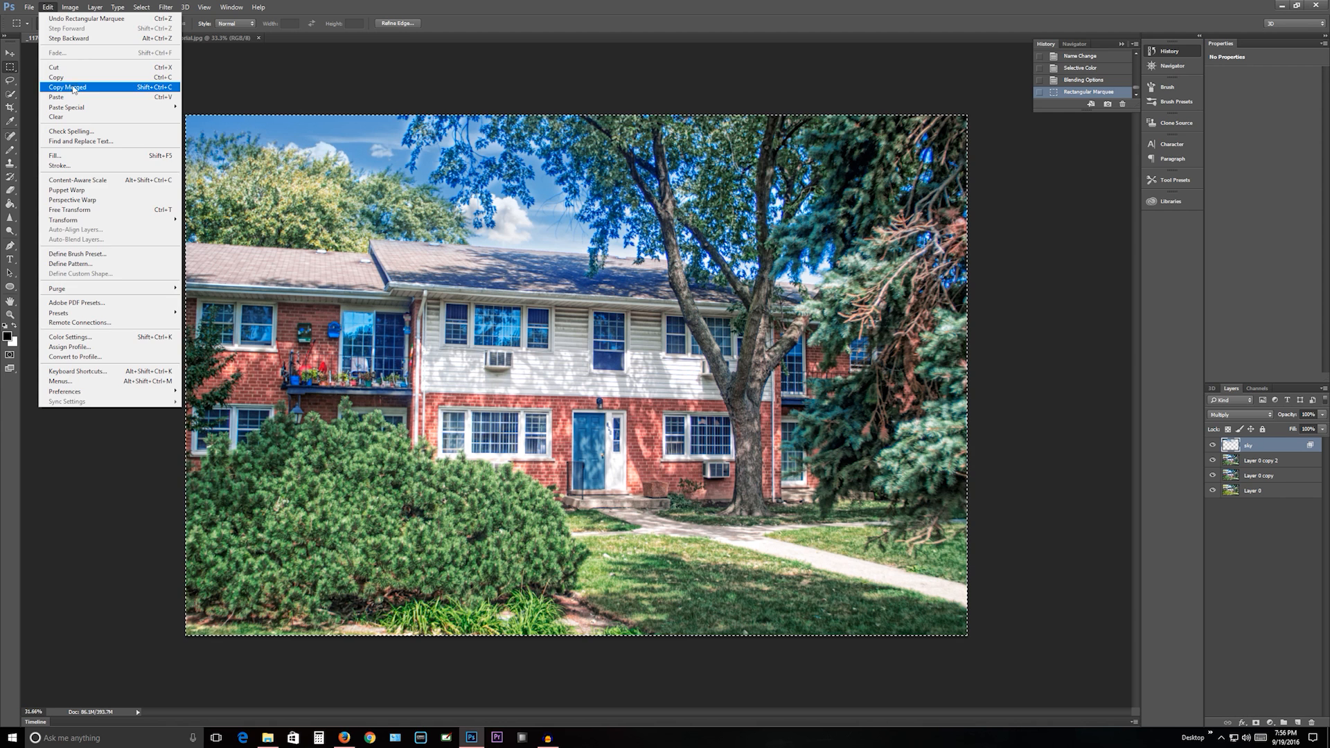
left_click(72, 88)
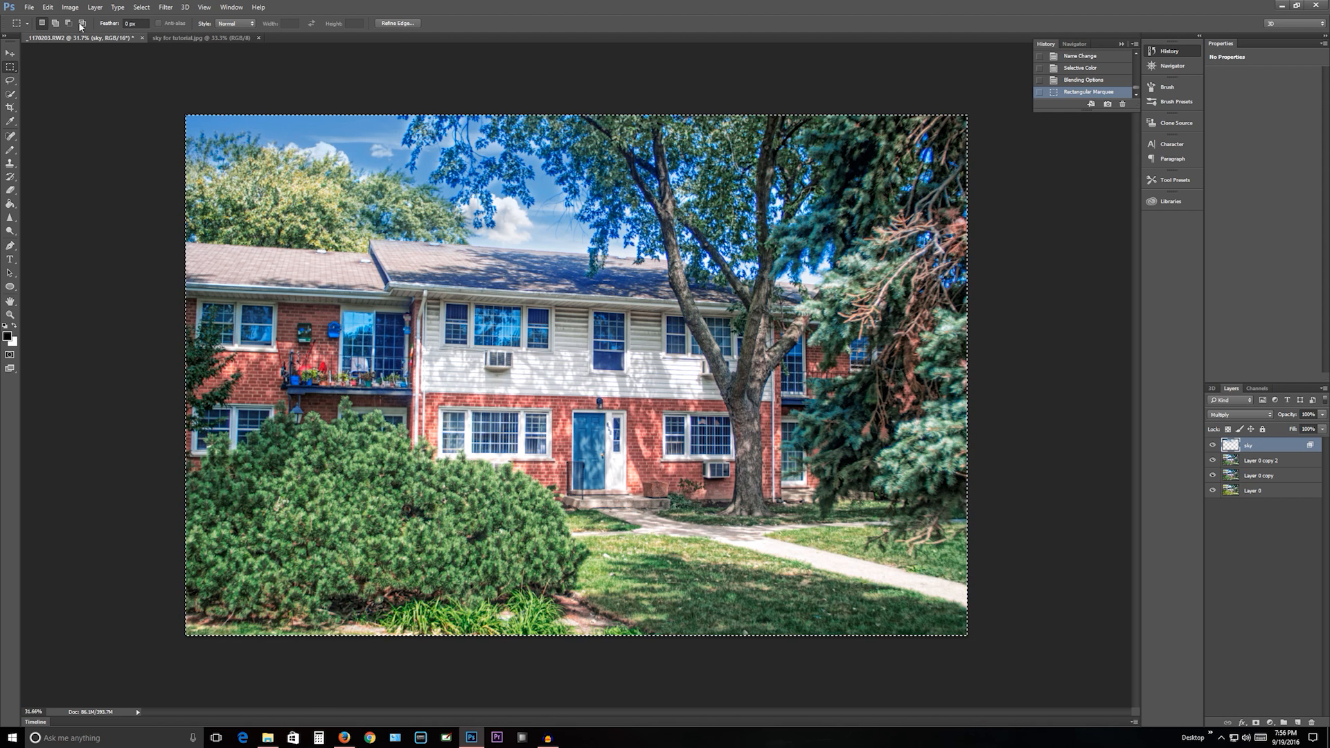
left_click(47, 7)
left_click(69, 99)
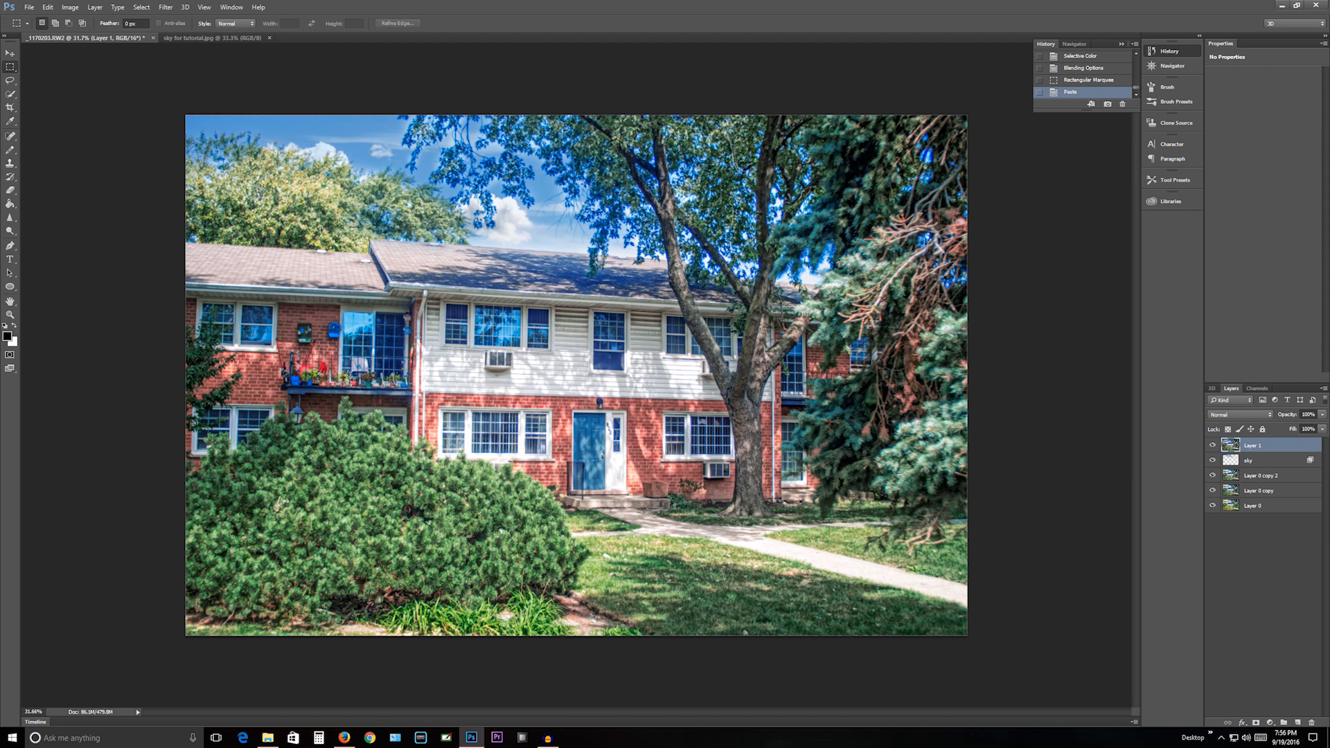
- Open the merged layer in the Alien Skin Exposure 7 filter, allowing the program to run
left_click(165, 7)
mouse_move(211, 227)
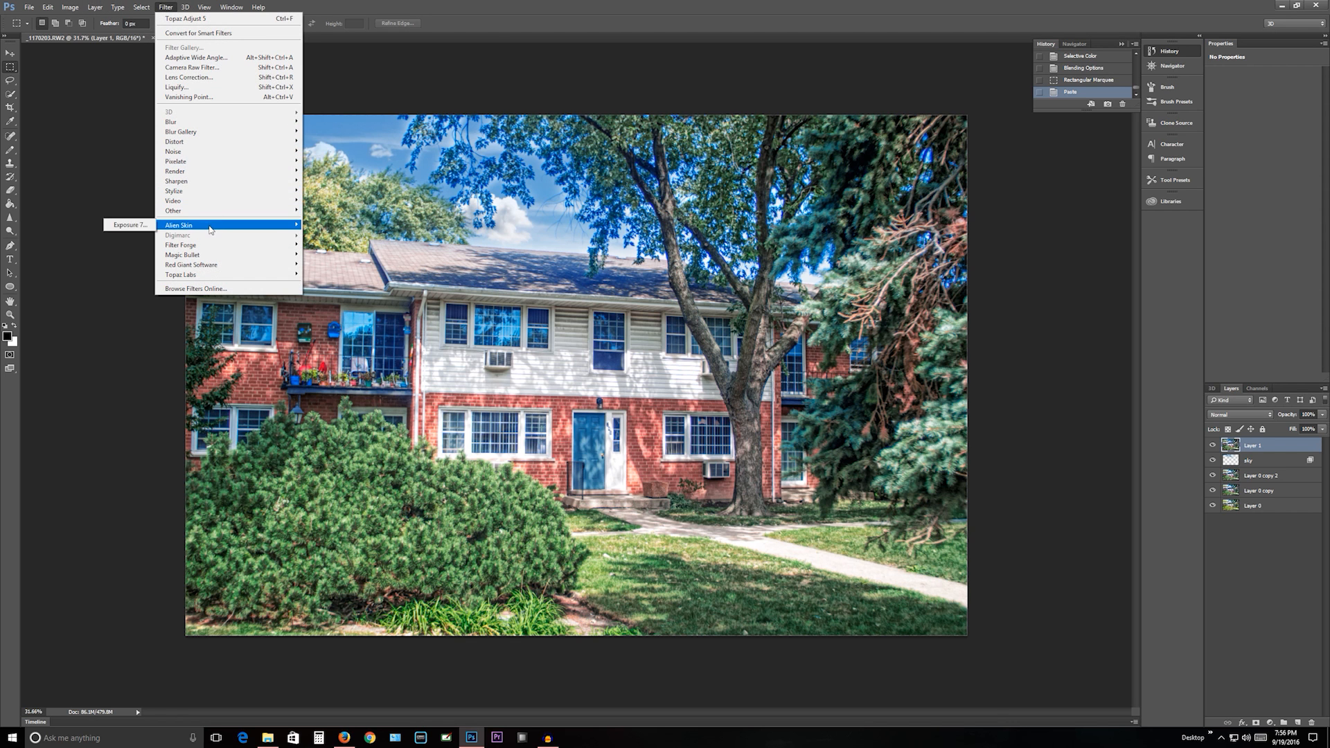
left_click(149, 224)
left_click(683, 381)
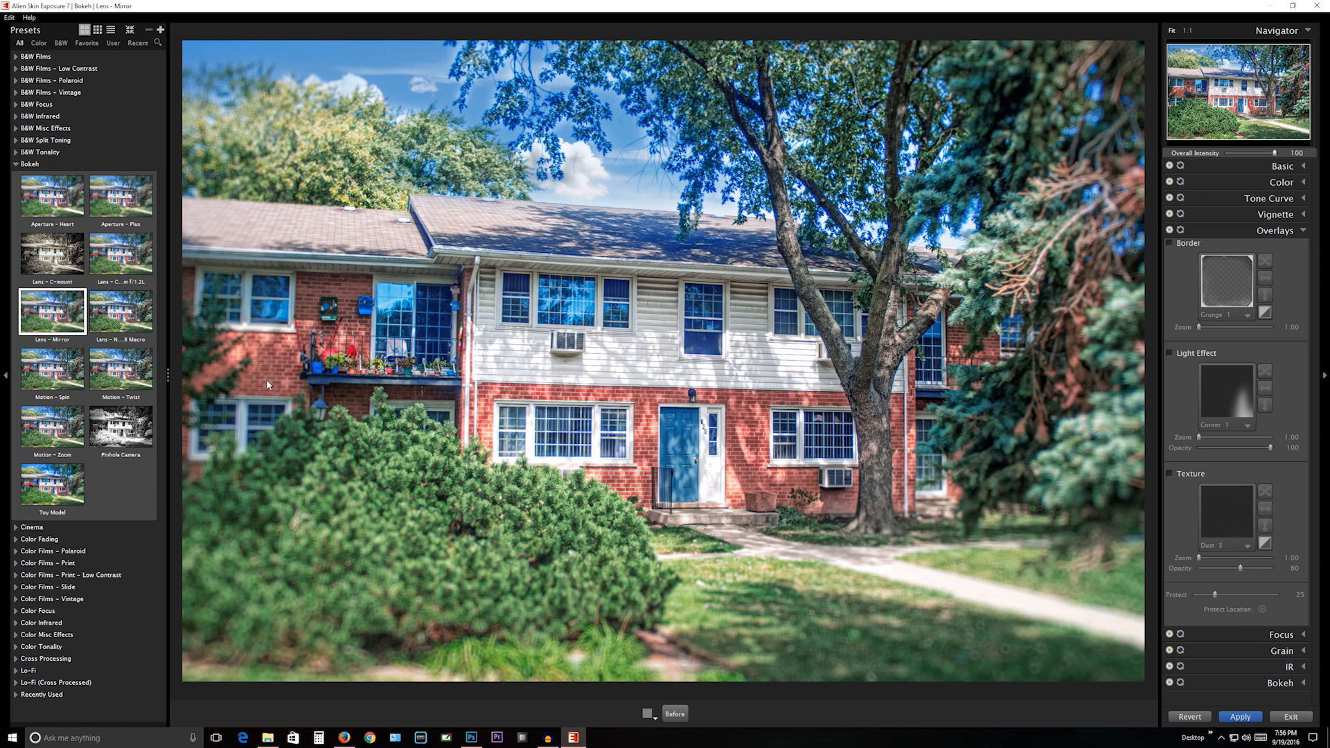
- Try the Toy Model bokeh preset and the Kodak Gold 200 and Kodak Portra 160VC presets from Color Films - Print
left_click(52, 486)
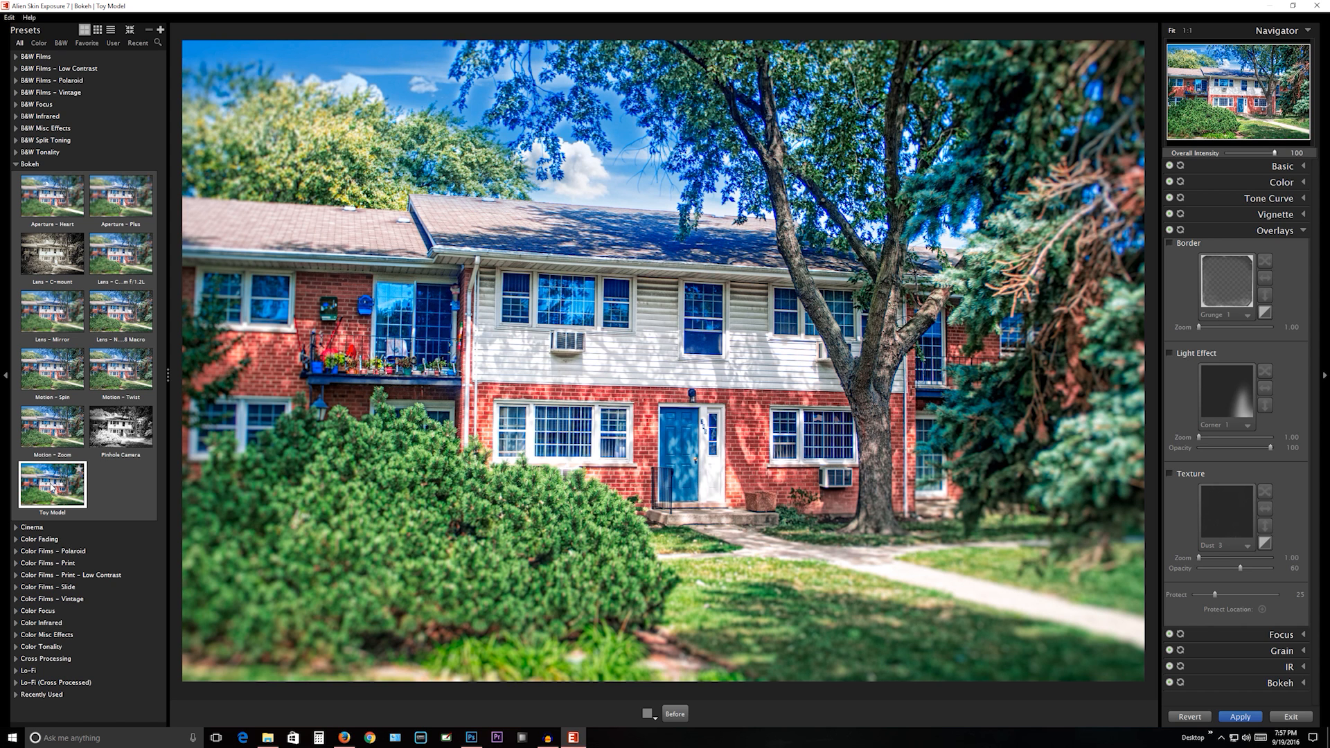
left_click(15, 164)
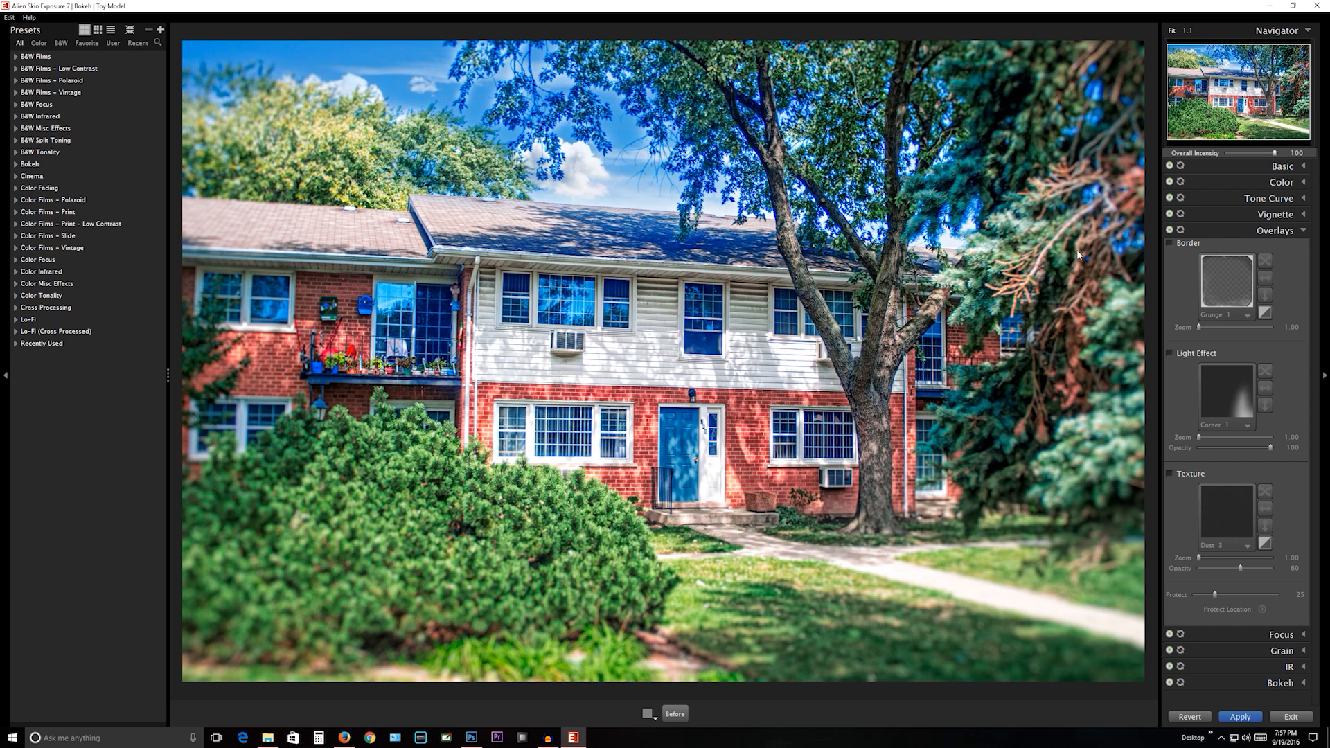
left_click(14, 213)
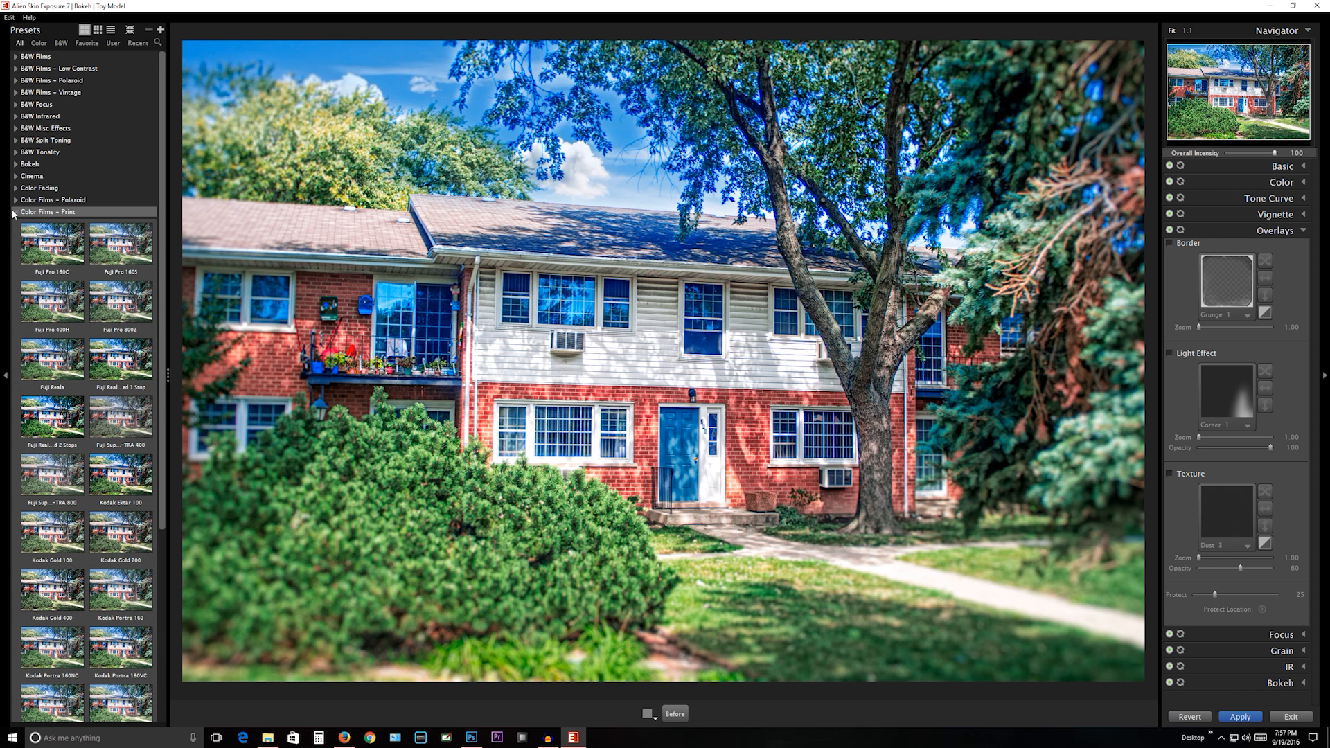
left_click(103, 532)
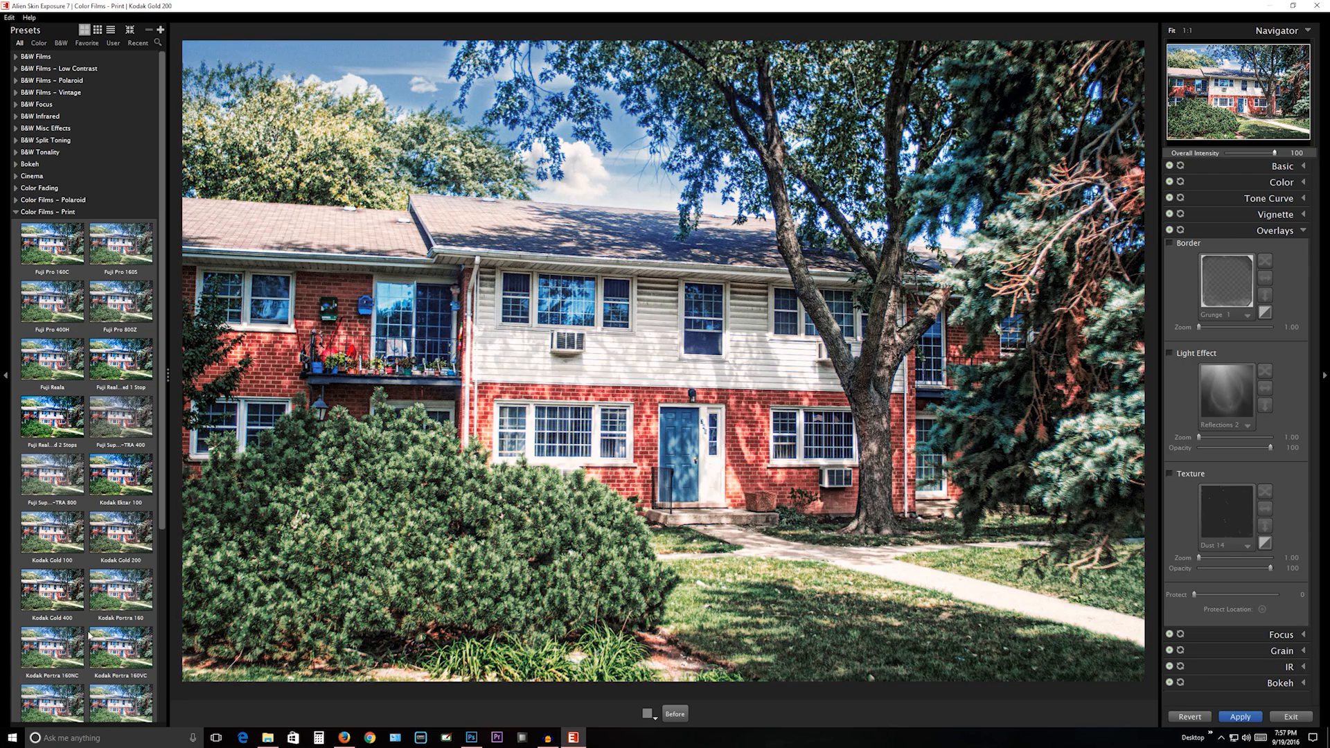
left_click(93, 651)
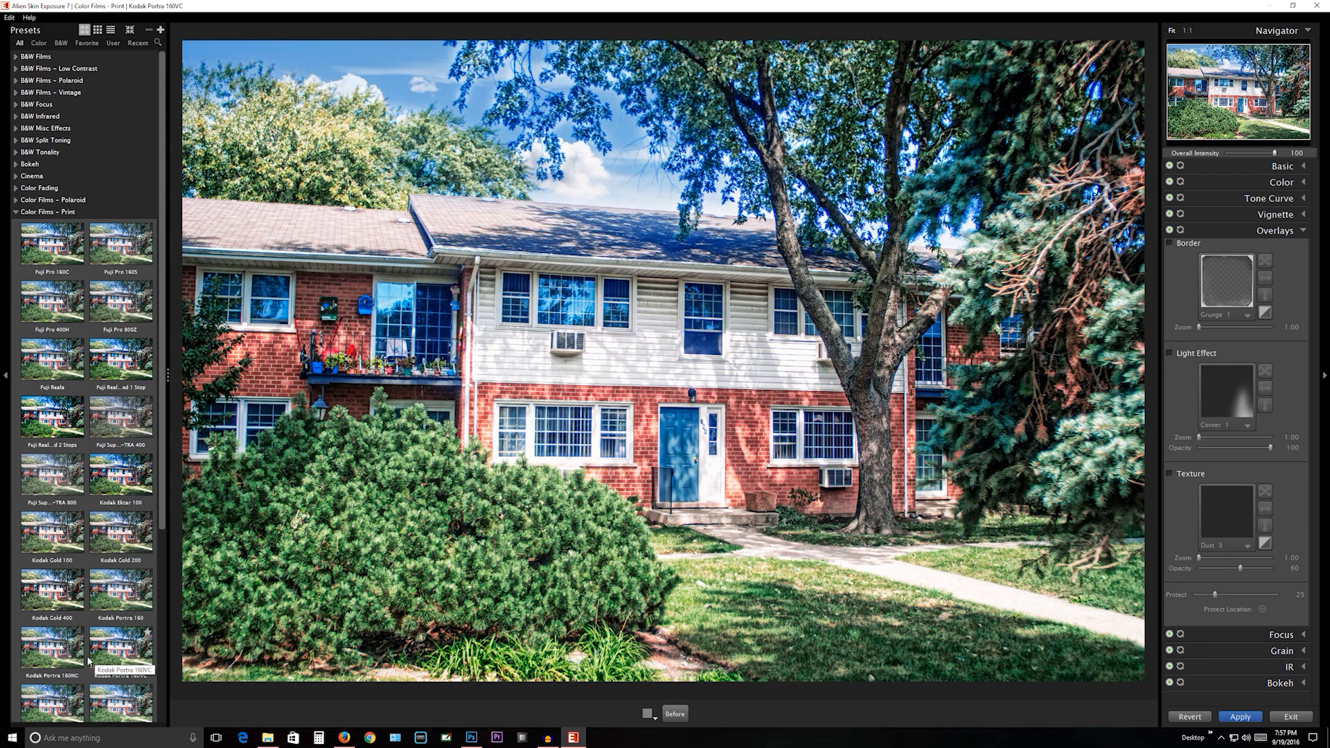
- Try the Kodak Ultra Color 100UC, Kodak Portra 400VC and Kodak Portra 400 print film presets on the photo
scroll(92, 660, "down", 3)
scroll(88, 659, "down", 5)
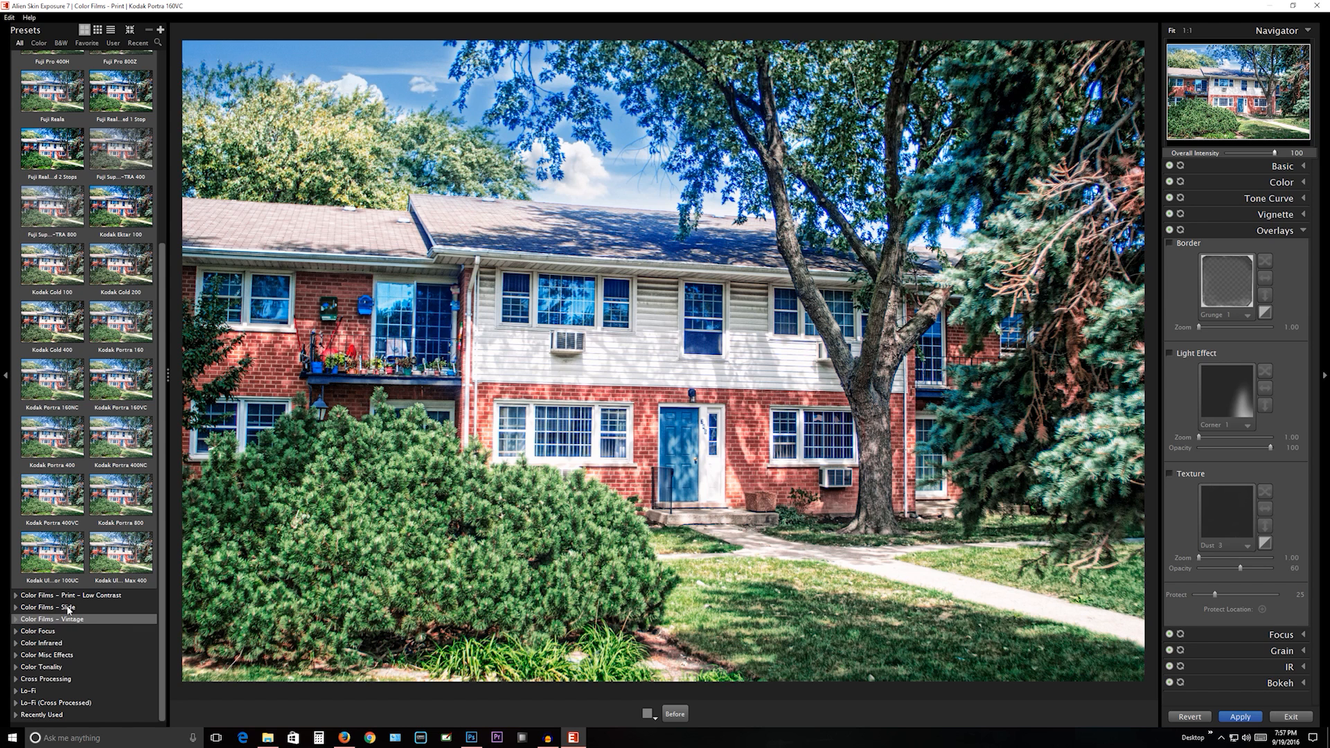
left_click(62, 569)
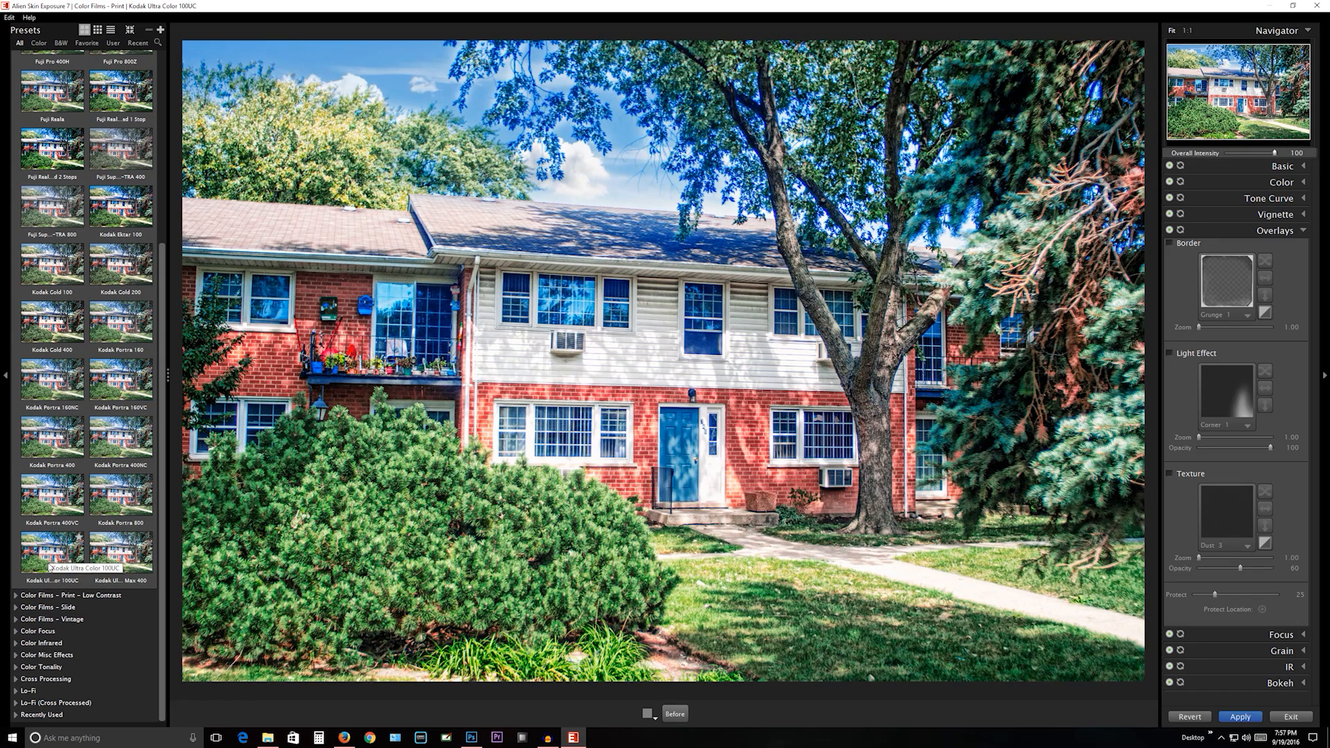
left_click(50, 509)
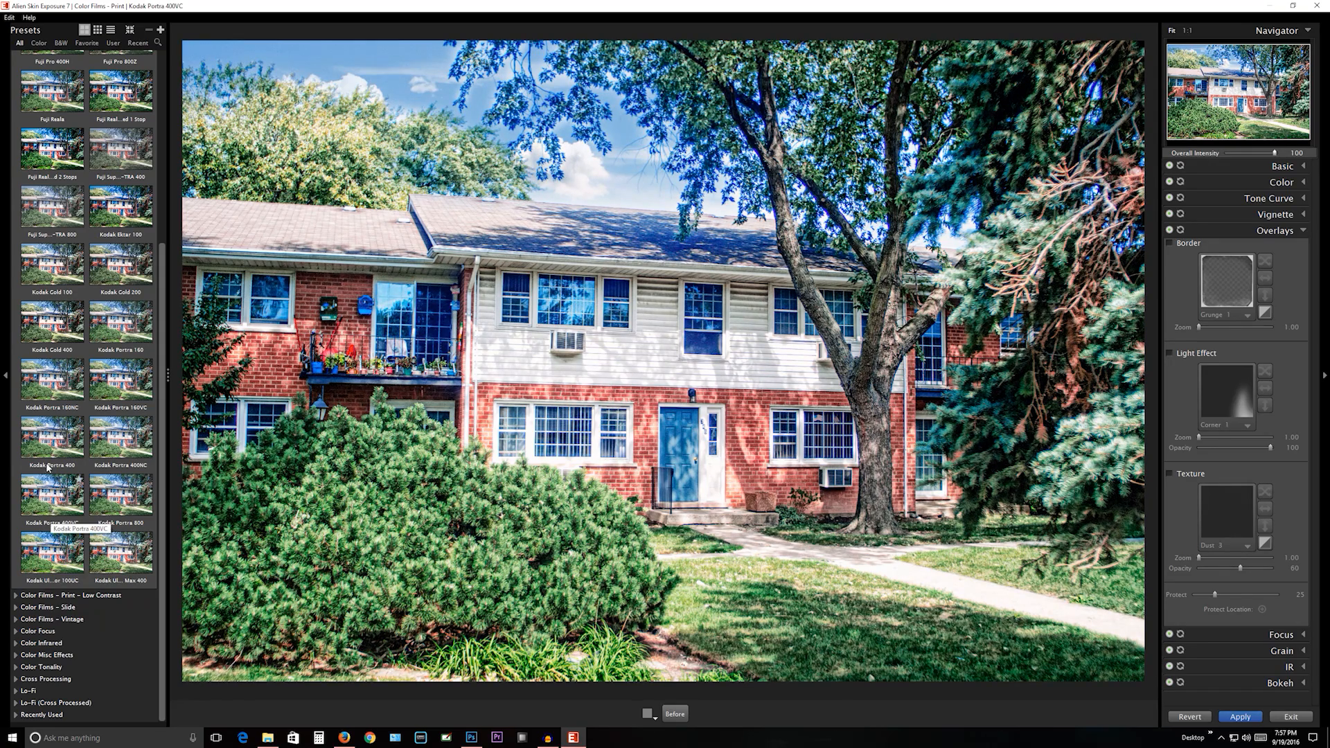
mouse_move(47, 467)
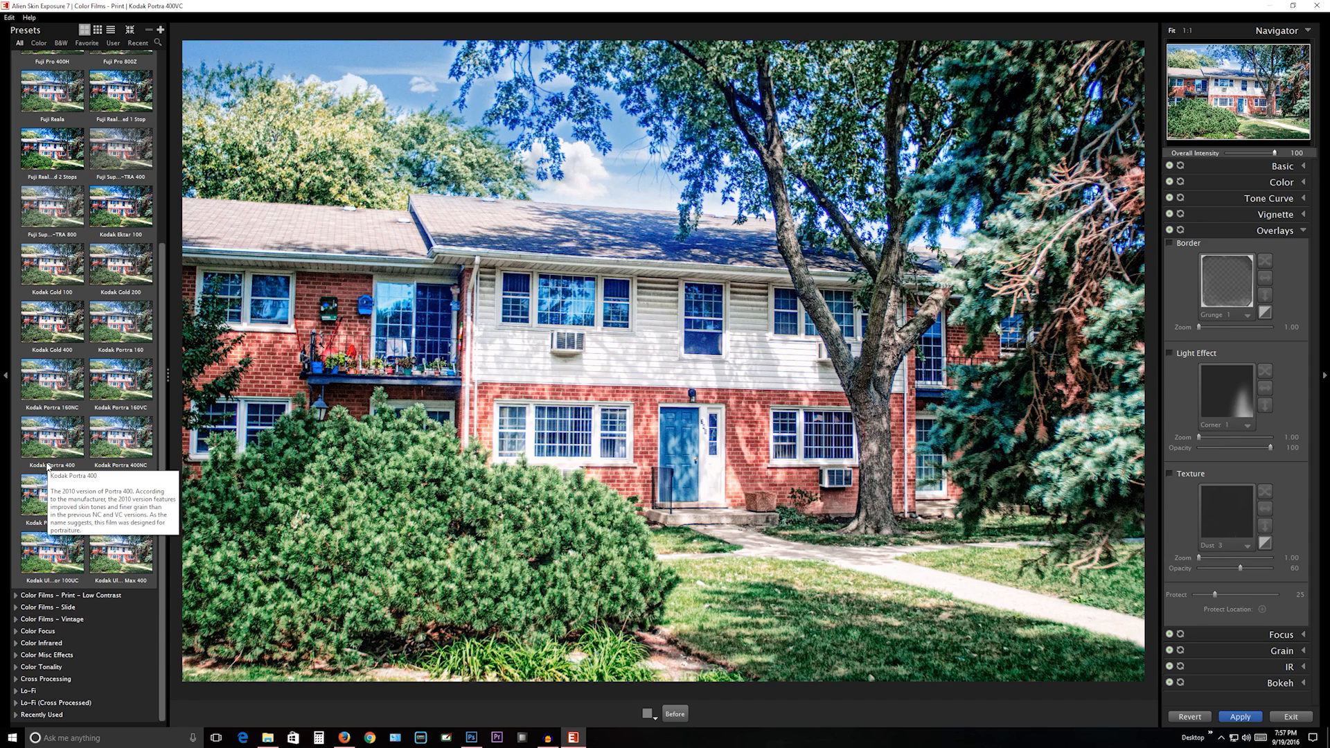
left_click(46, 457)
- Alternate between the Kodak Portra 160NC and Kodak Portra 400 presets, and compare Portra 160NC with the unfiltered photo
left_click(55, 395)
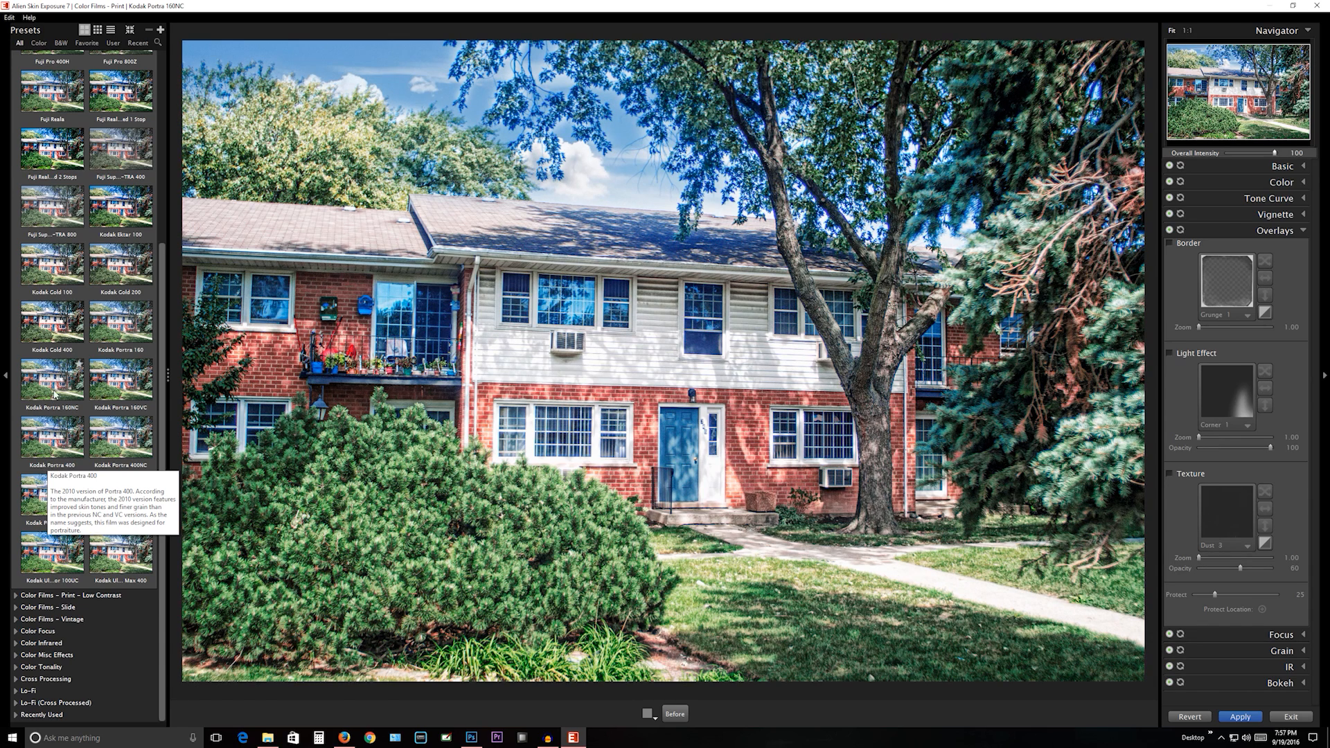
left_click(58, 434)
left_click(54, 389)
left_click(57, 431)
left_click(58, 394)
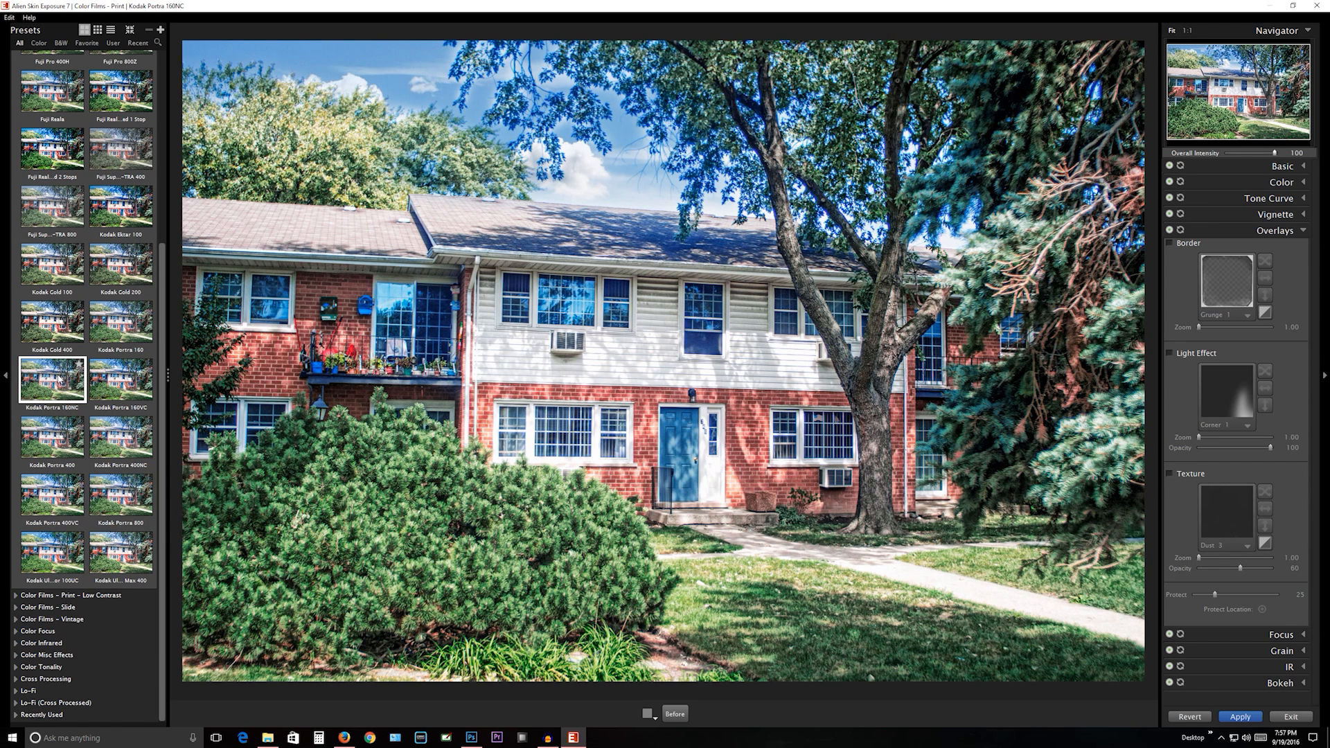
left_click(675, 714)
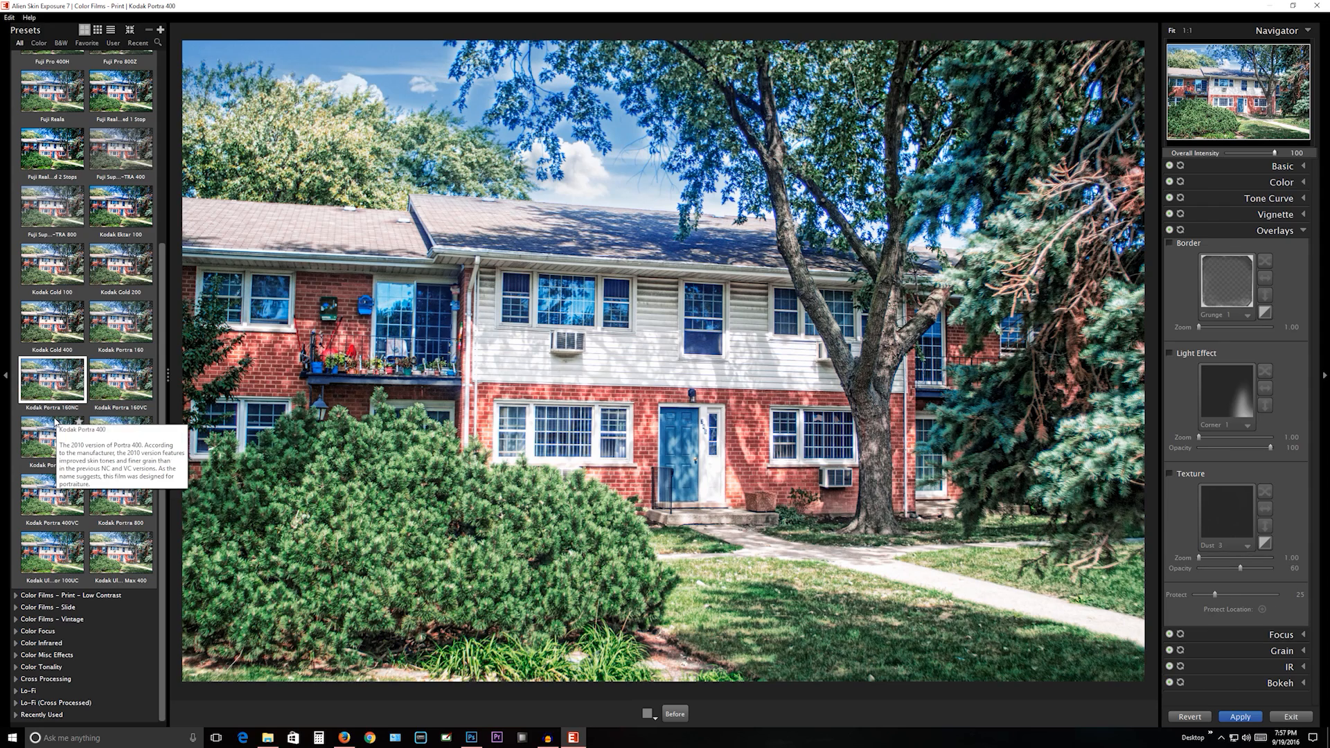
- Compare the Kodak Portra 400 preset with the unfiltered photo, and switch to the Kodak Portra 400NC preset
left_click(56, 420)
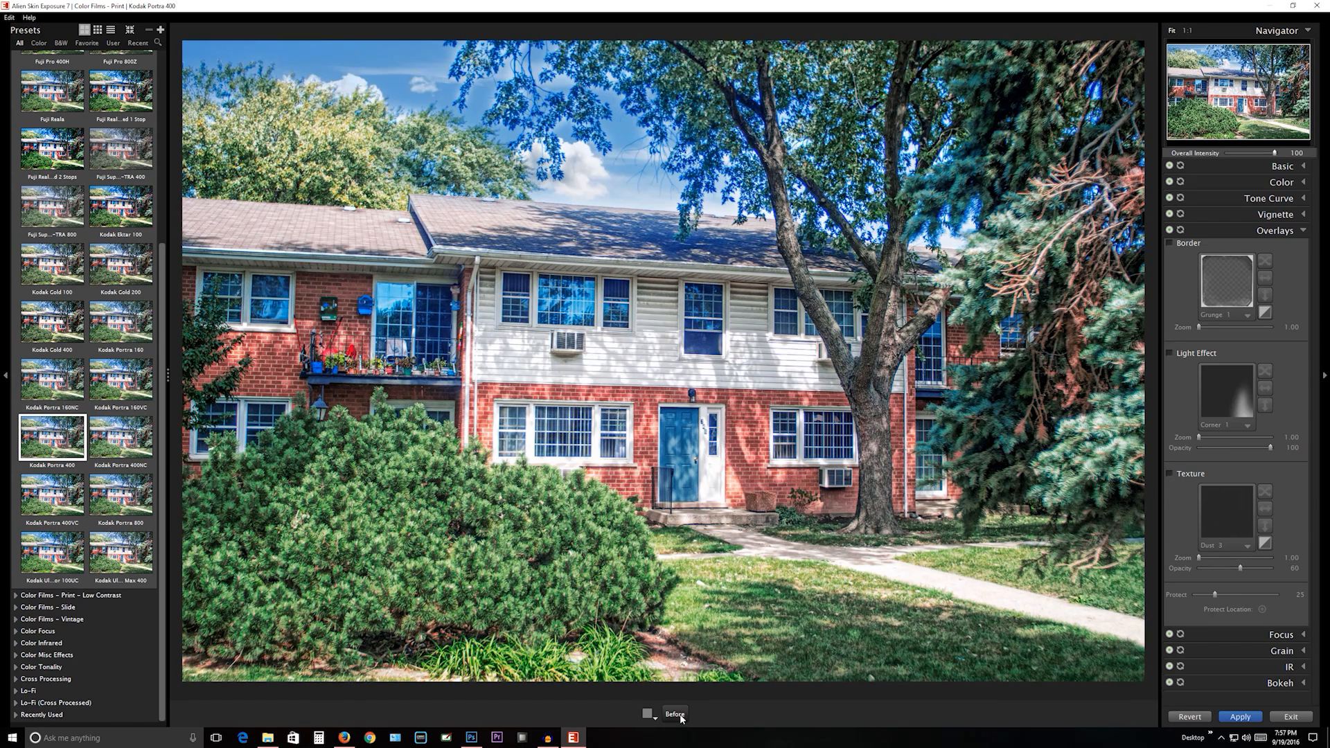
left_click(680, 719)
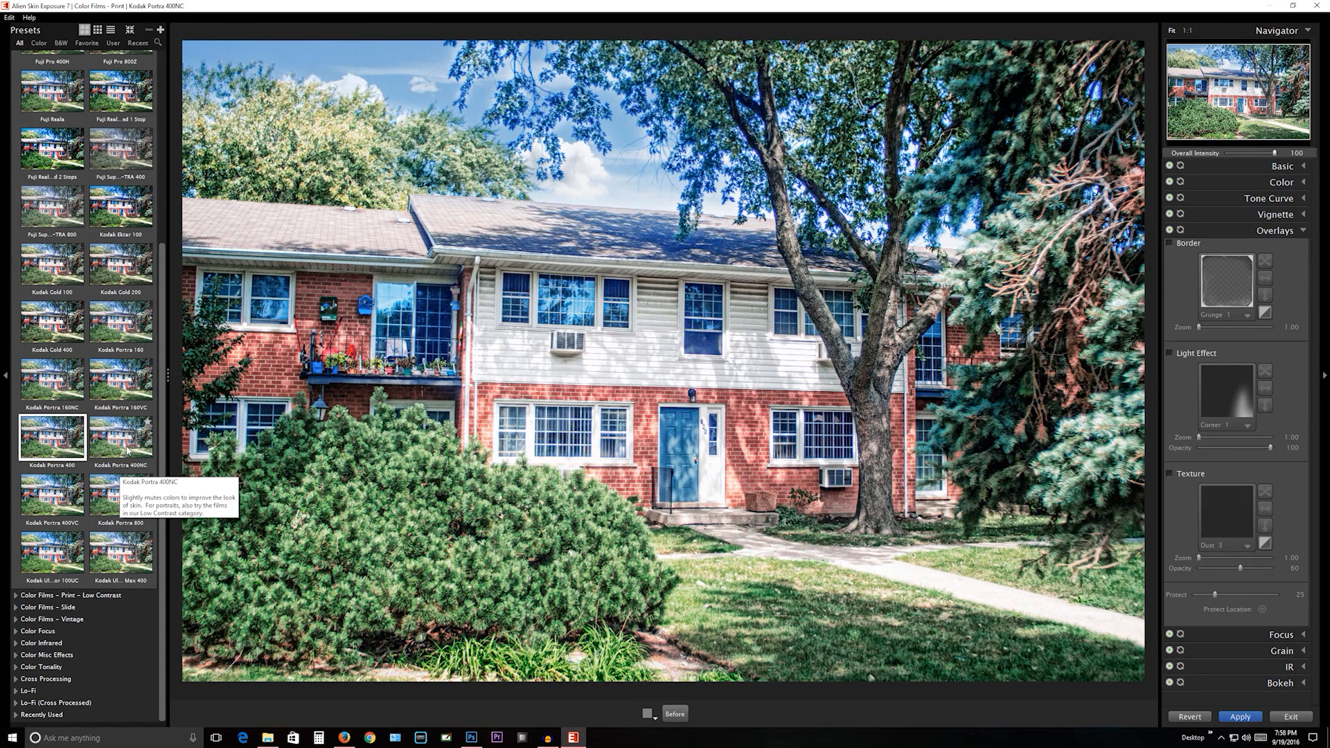
left_click(127, 450)
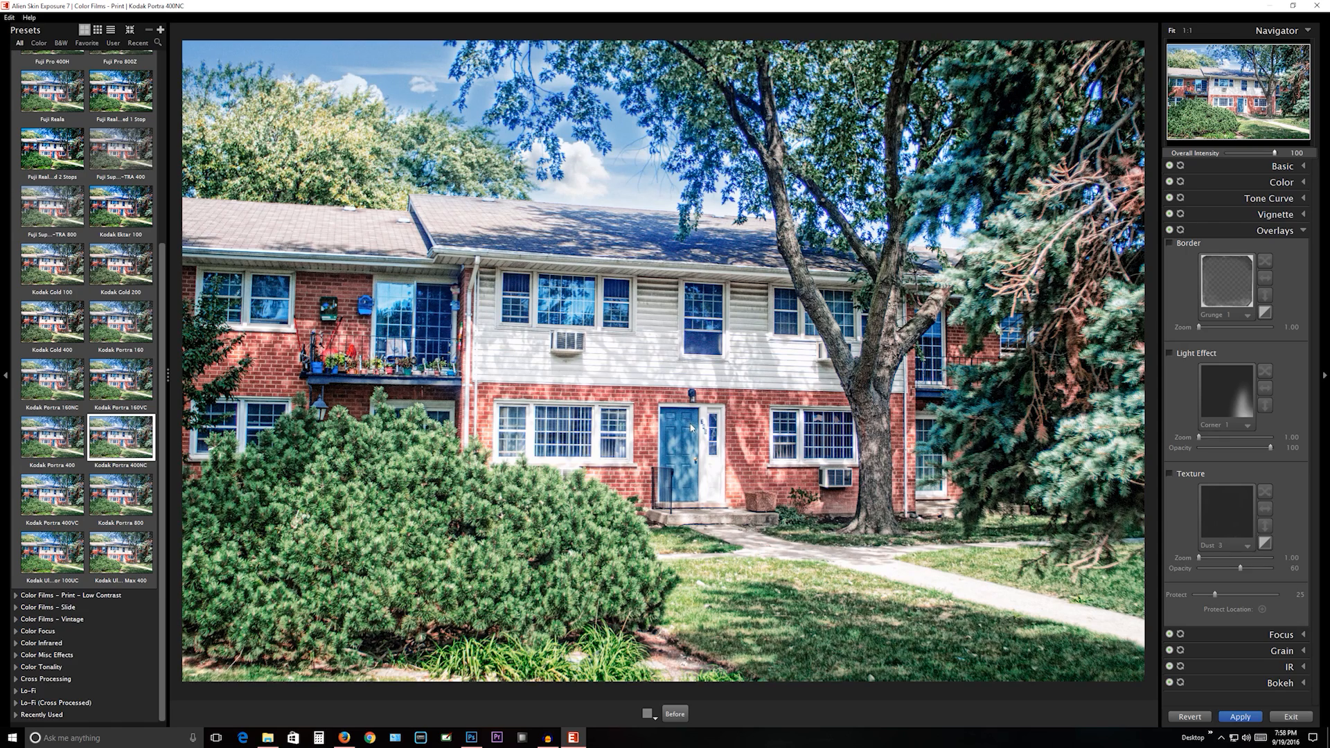
- Inspect the Kodak Portra 400NC result up close around the house windows and compare the full image with the unfiltered photo
scroll(721, 242, "up", 1)
scroll(719, 253, "up", 5)
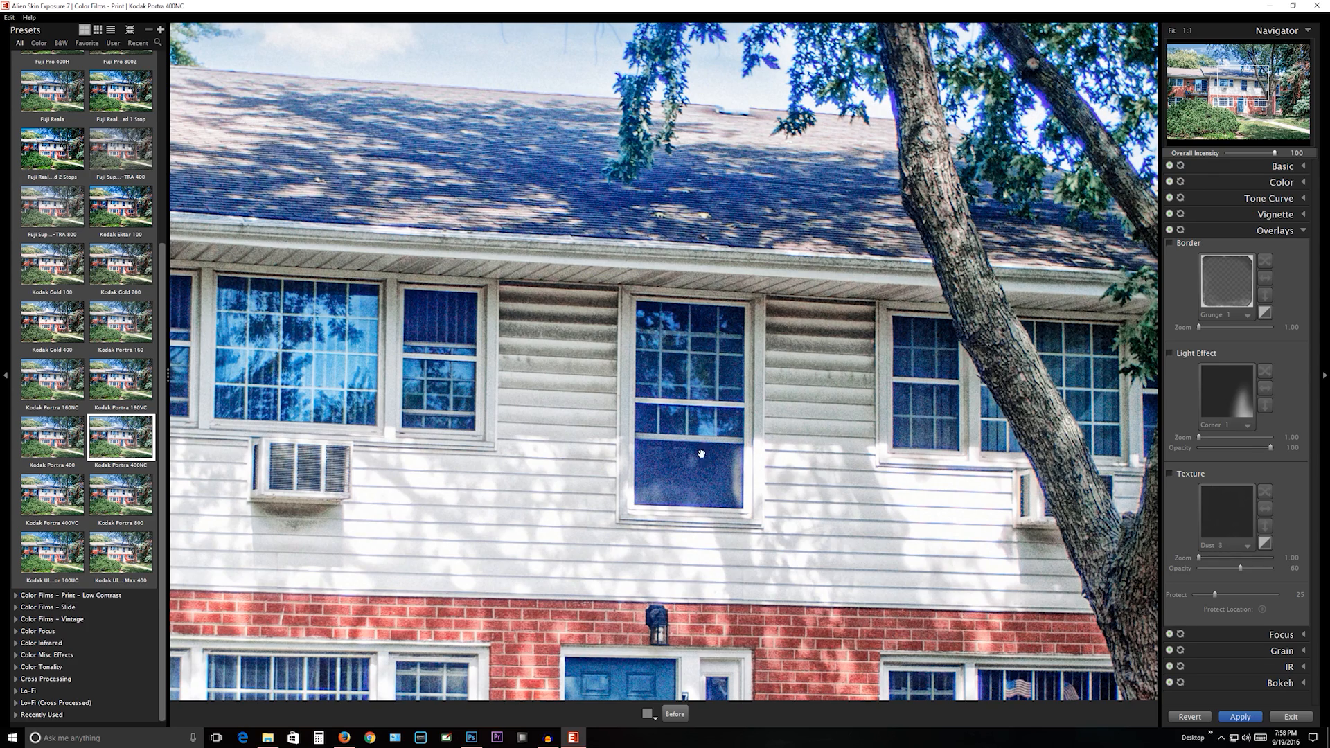
scroll(679, 474, "down", 4)
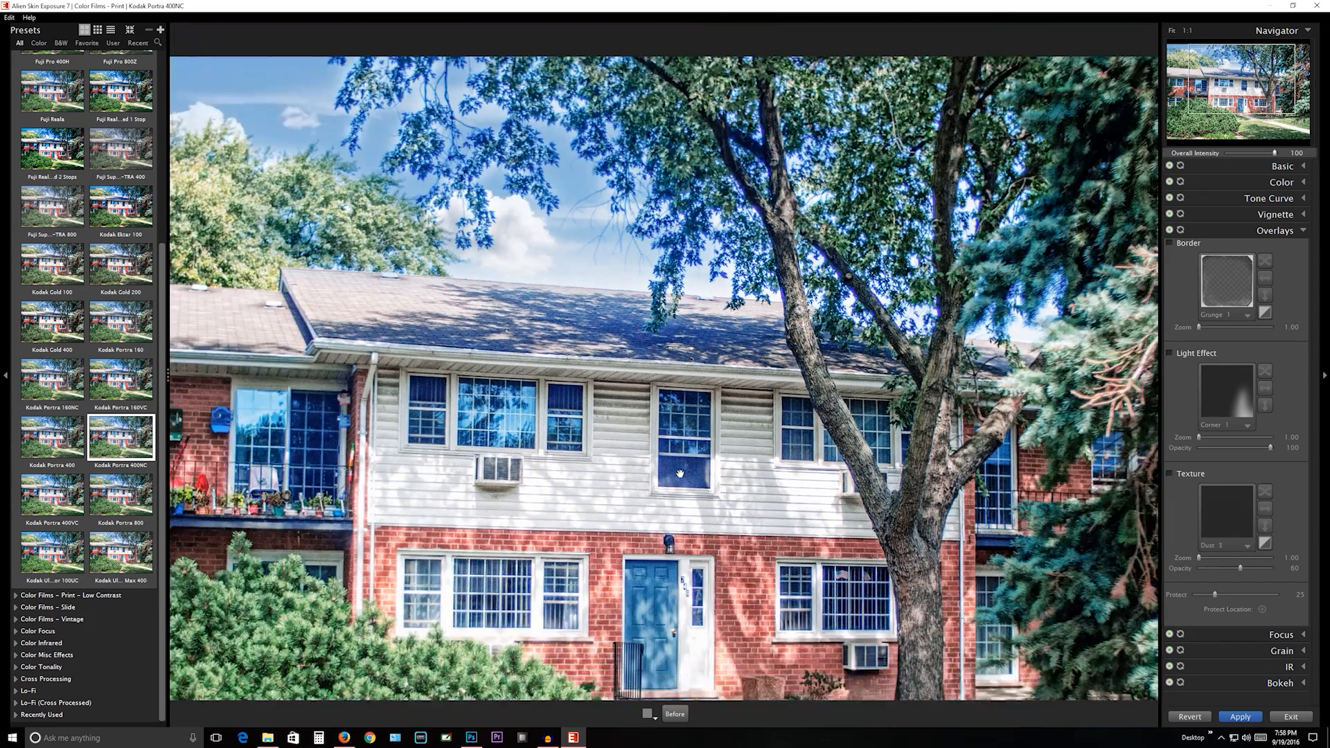
scroll(680, 474, "down", 2)
left_click(675, 714)
left_click(676, 716)
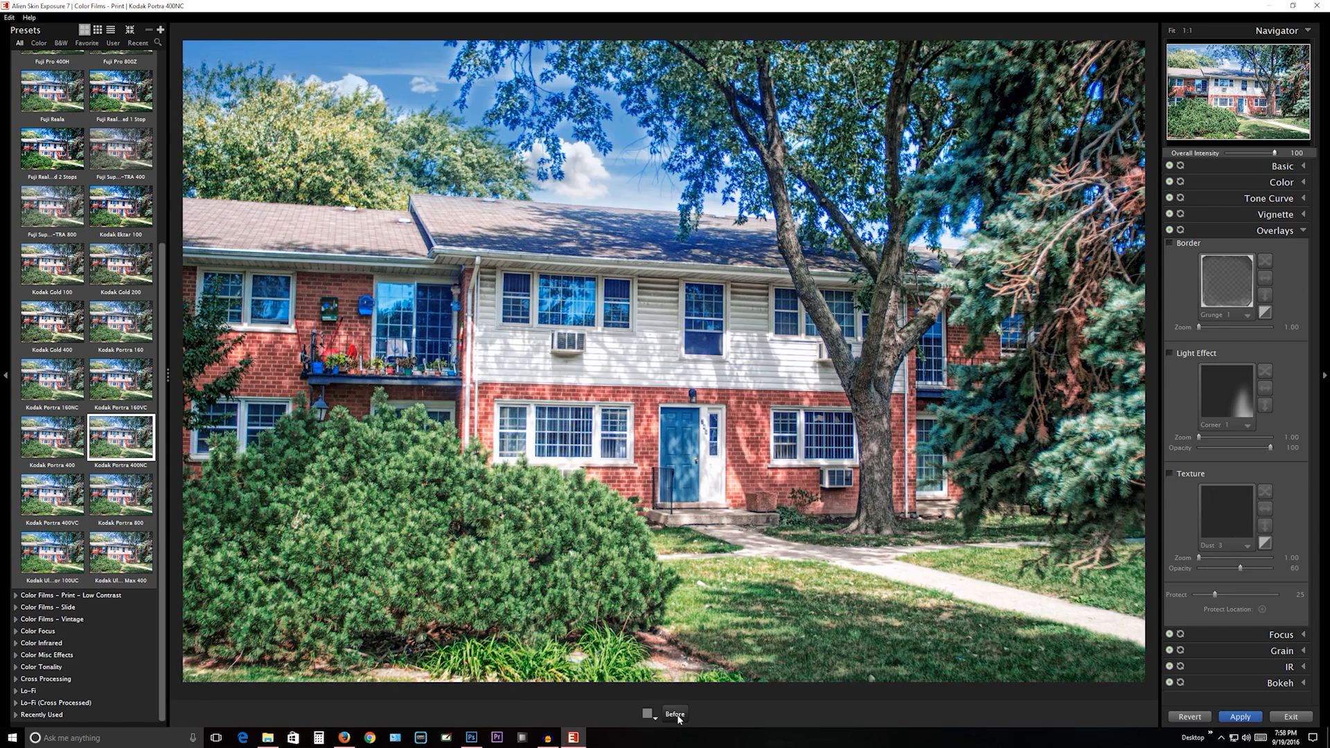
left_click(677, 715)
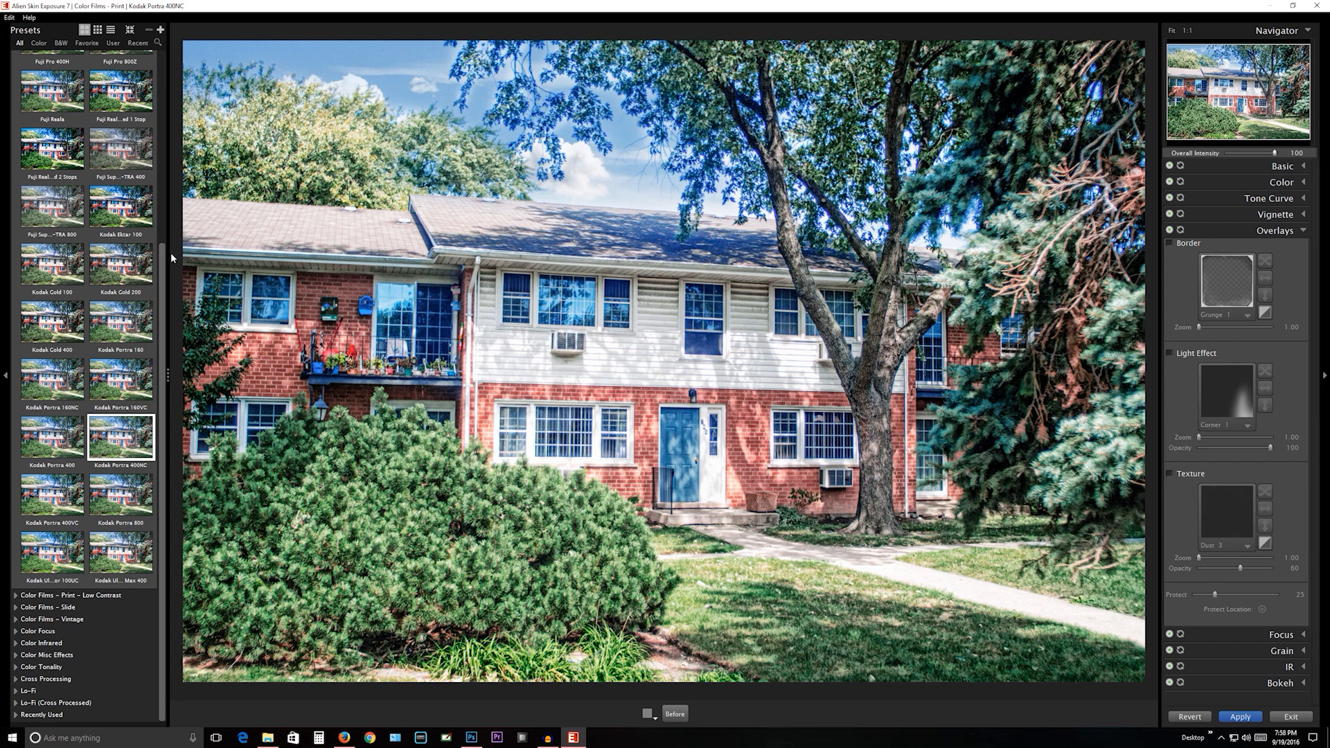
- Collapse the Color Films - Print presets and expand the Bokeh preset group
left_click_drag(172, 252, 173, 81)
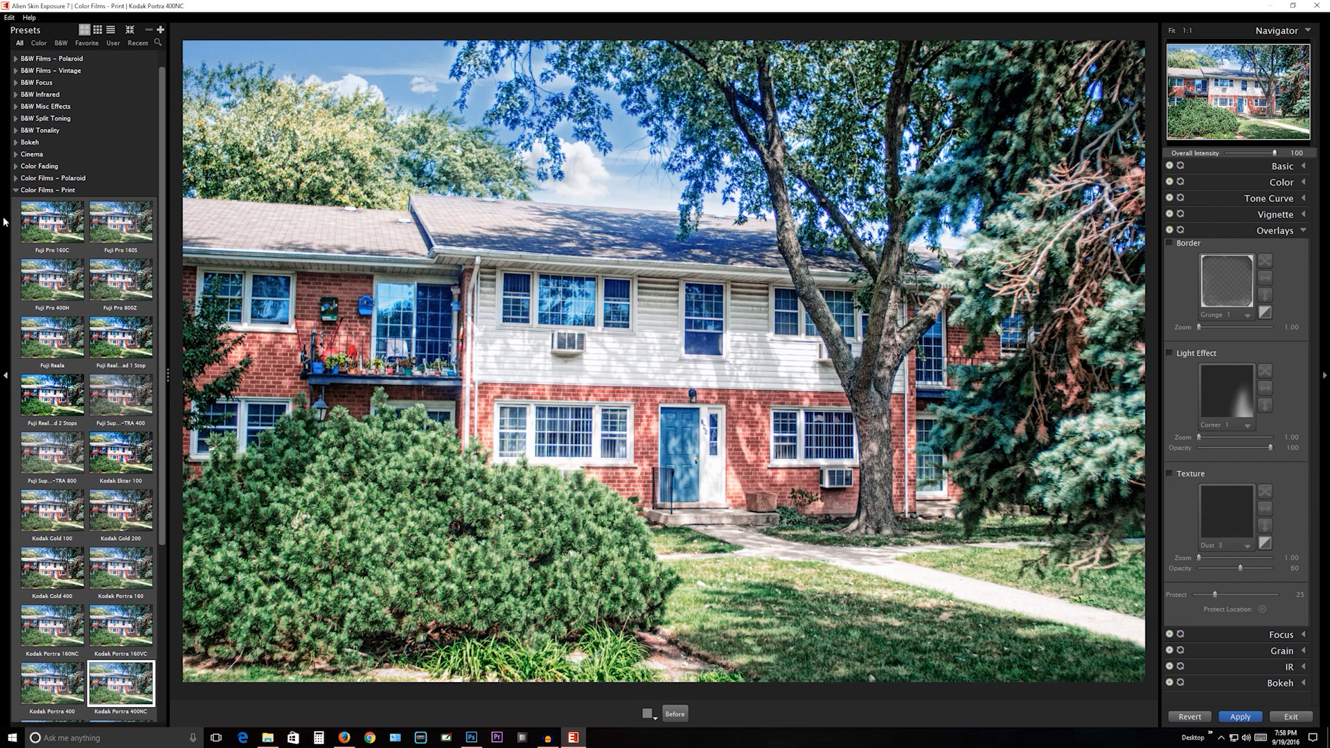
left_click(15, 191)
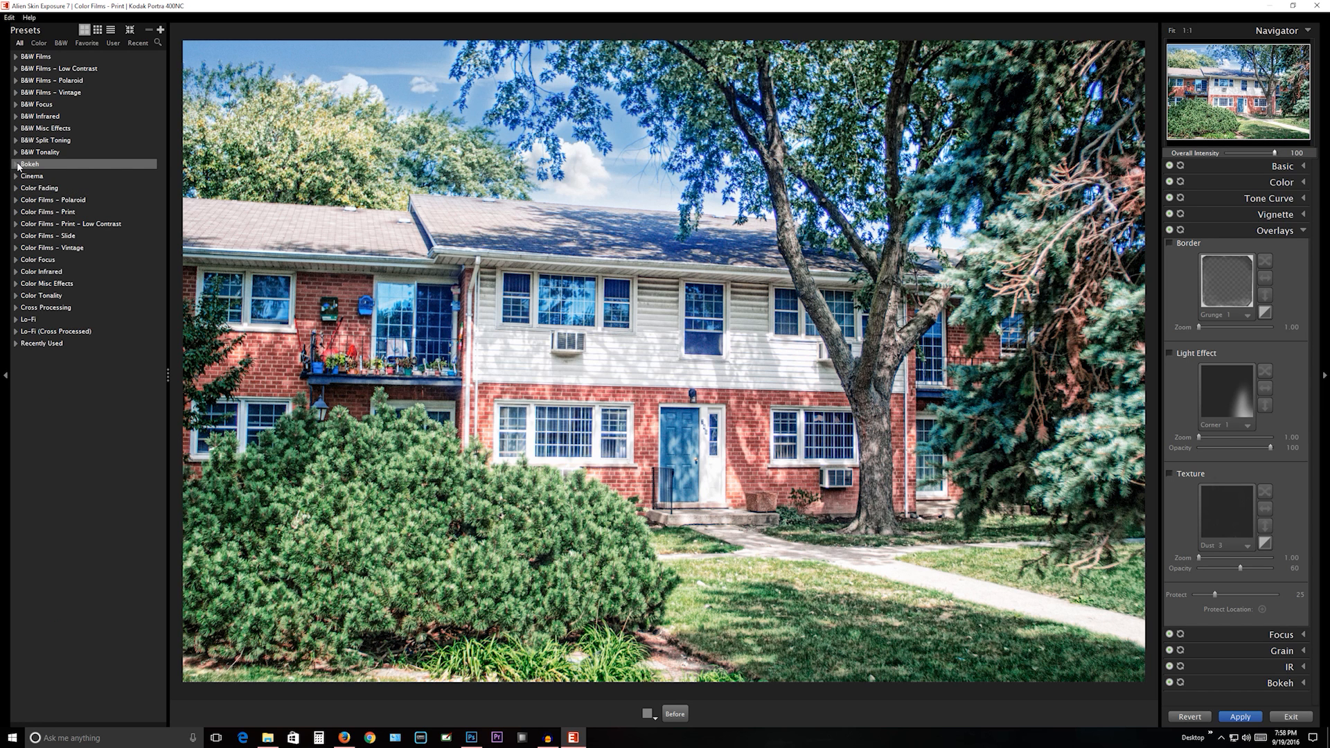
left_click(17, 165)
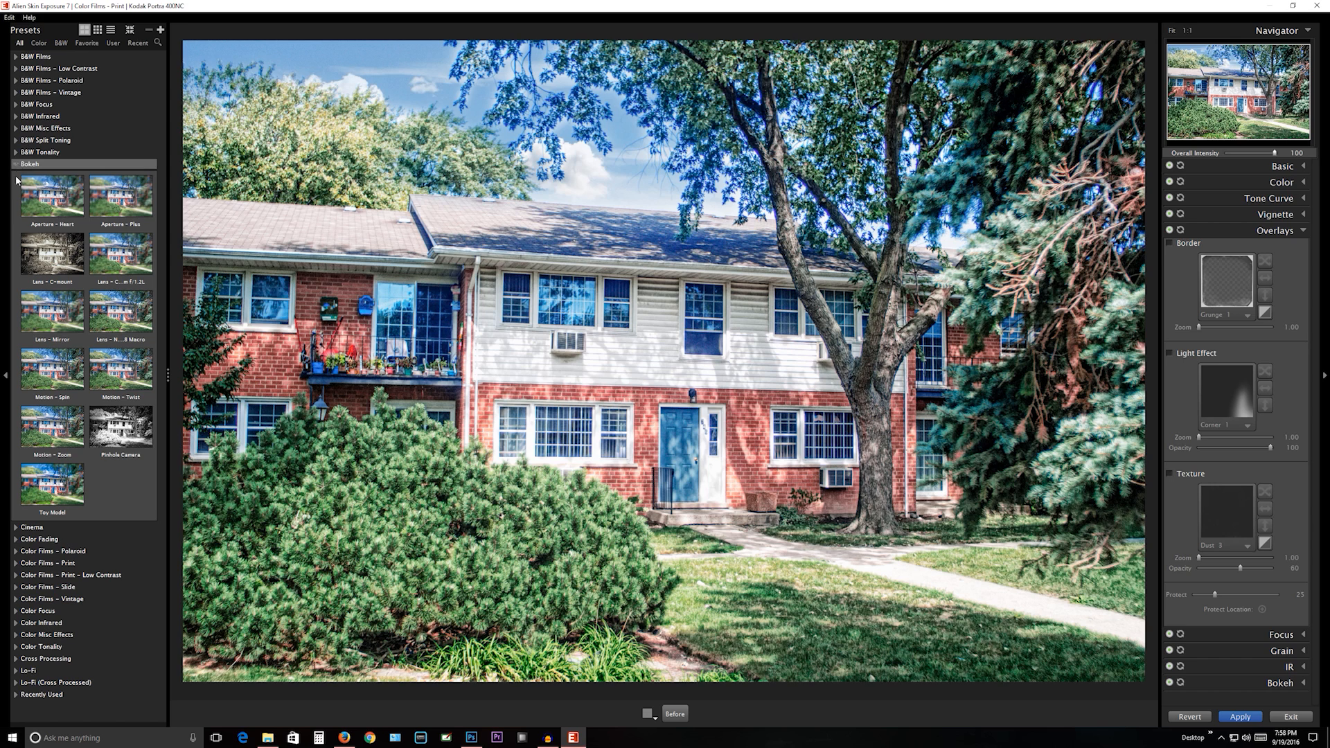
- Try the Lens - Mirror, Lens - Nikon 105mm f/2.8 Macro, Lens - Canon 85mm f/1.2L and Aperture - Plus bokeh presets
left_click(53, 322)
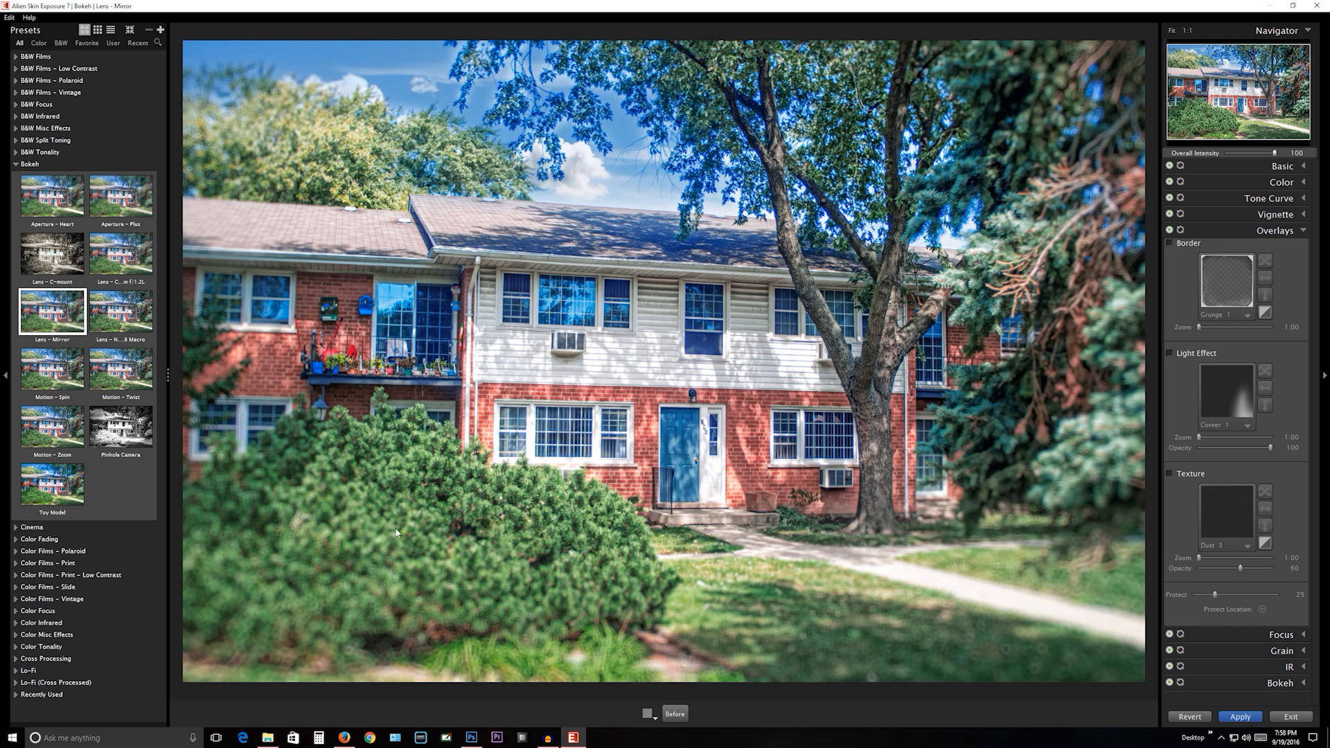
left_click(136, 311)
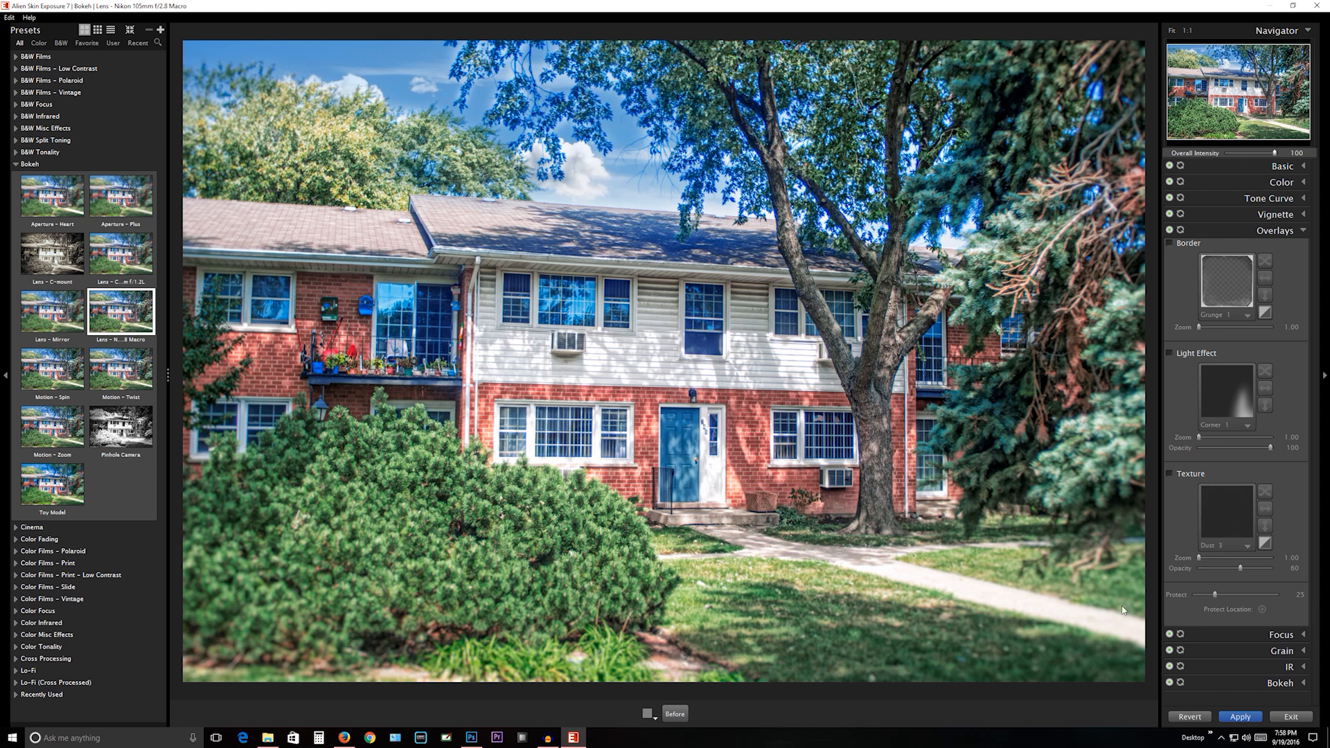
left_click(126, 274)
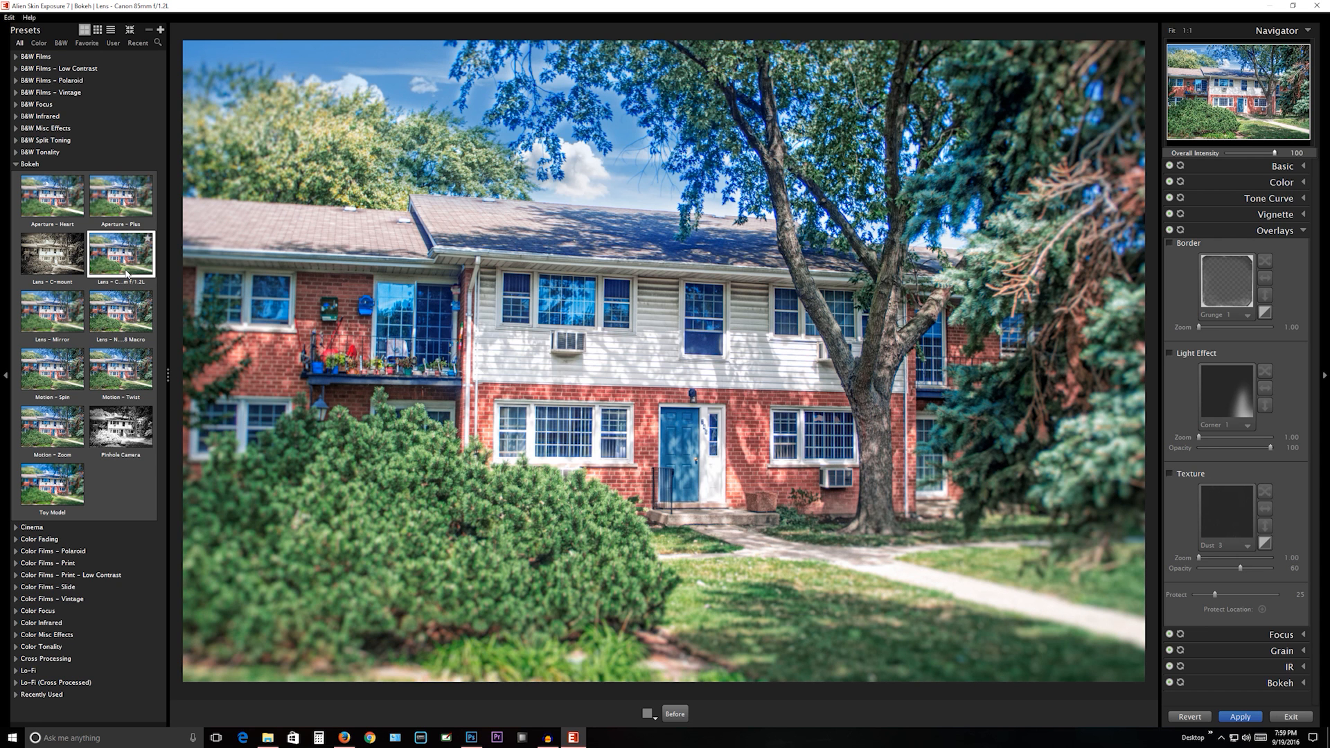
left_click(103, 205)
- Compare the Aperture - Heart bokeh preset with Lens - Mirror and select Aperture - Heart for the photo
left_click(45, 201)
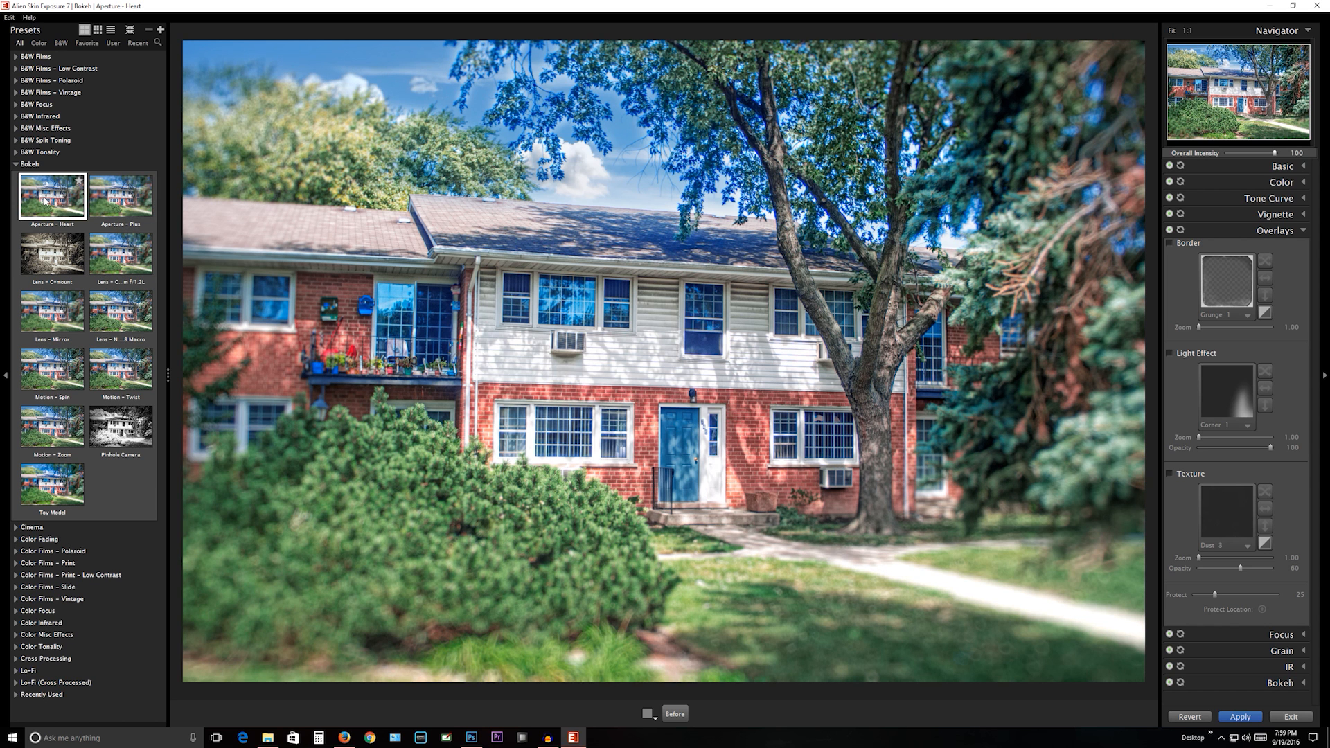
left_click(44, 315)
left_click(52, 200)
mouse_move(54, 197)
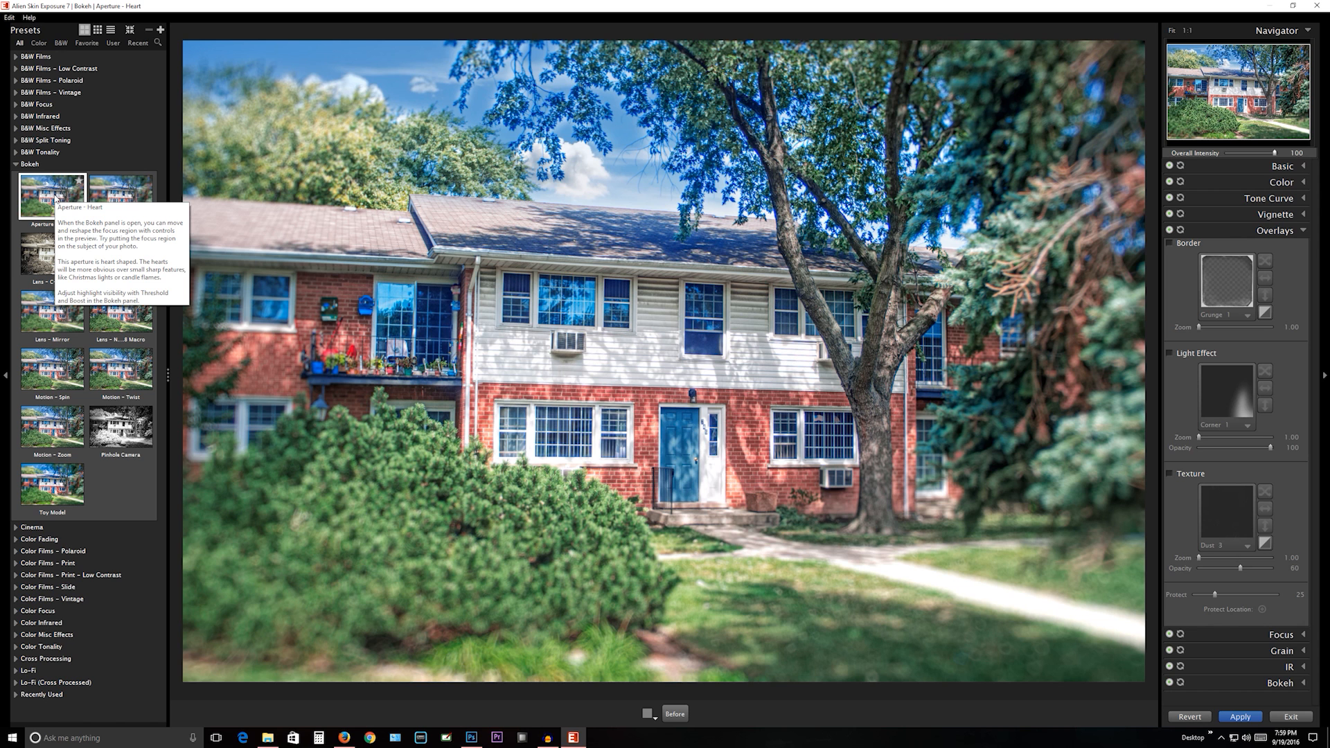
left_click(47, 337)
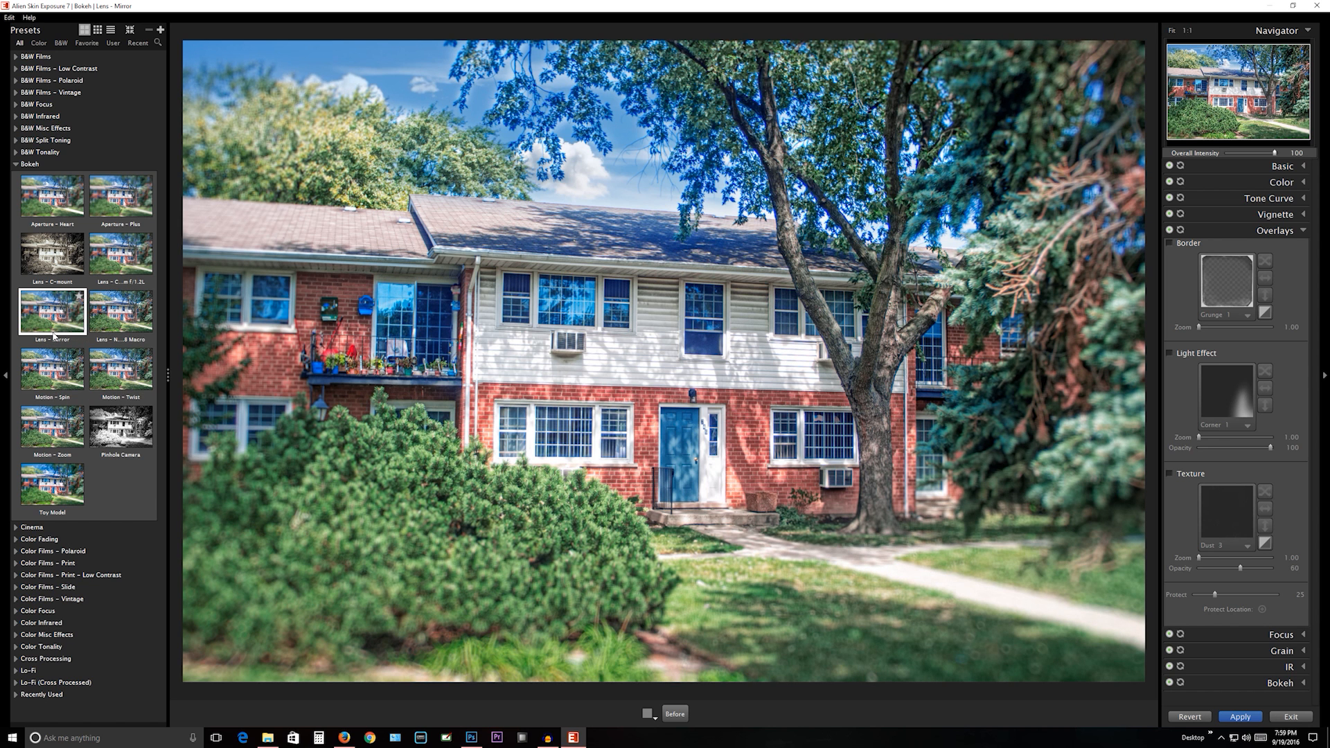
left_click(54, 196)
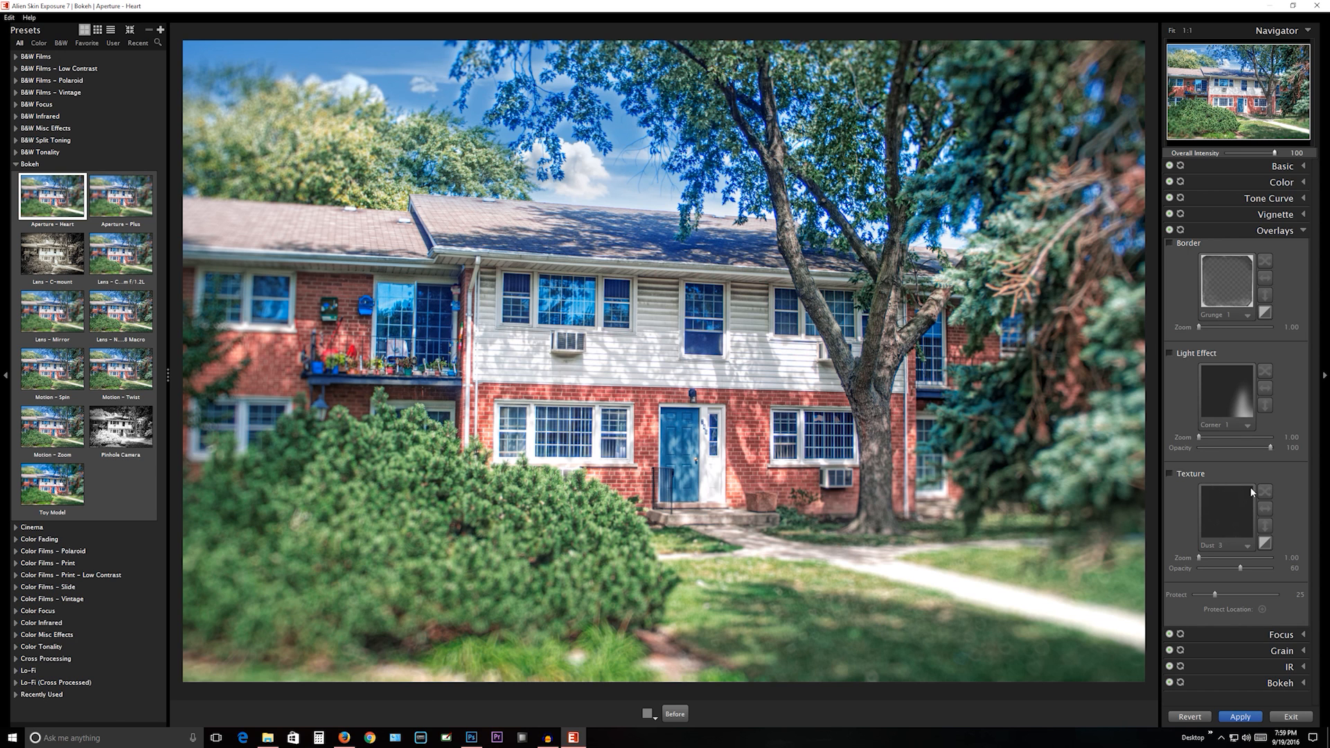
- Set the Bokeh lens amount to 21 and apply the modified Aperture - Heart preset to the photo
left_click(1305, 685)
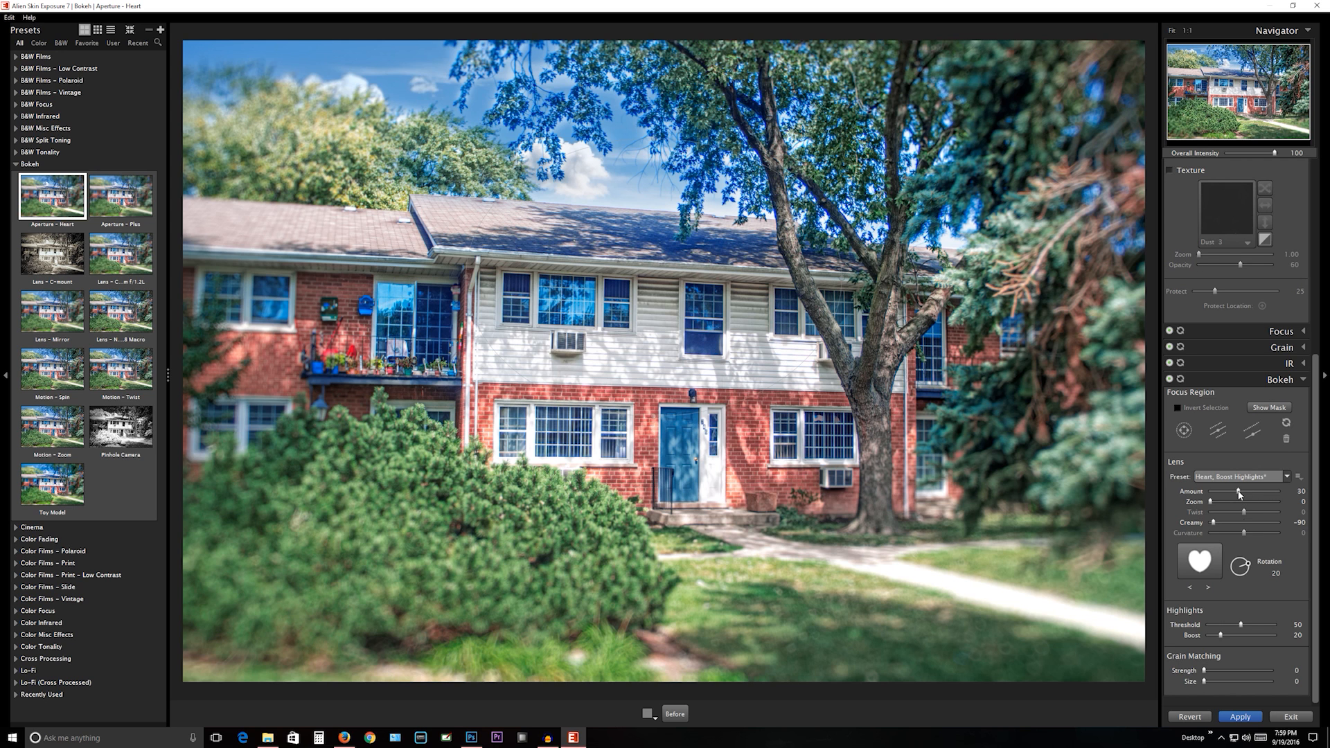
left_click_drag(1239, 492, 1230, 493)
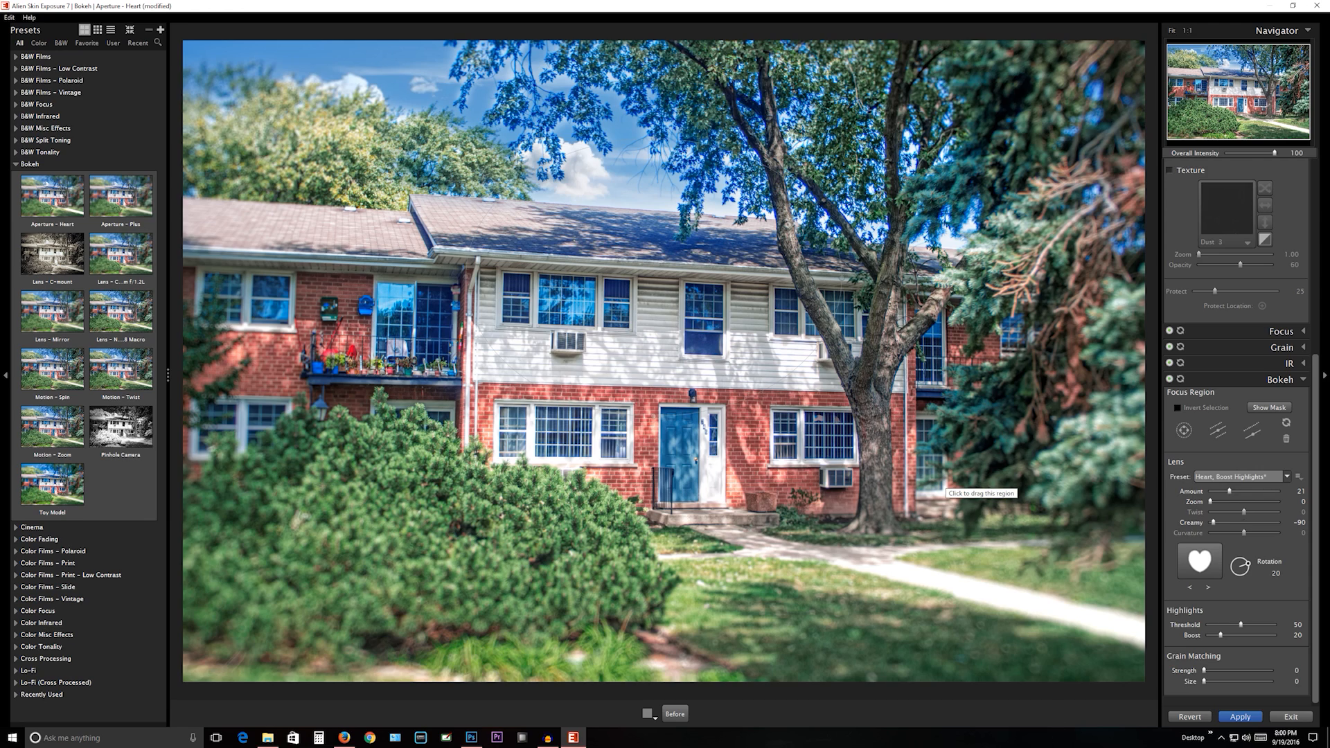
left_click(1230, 719)
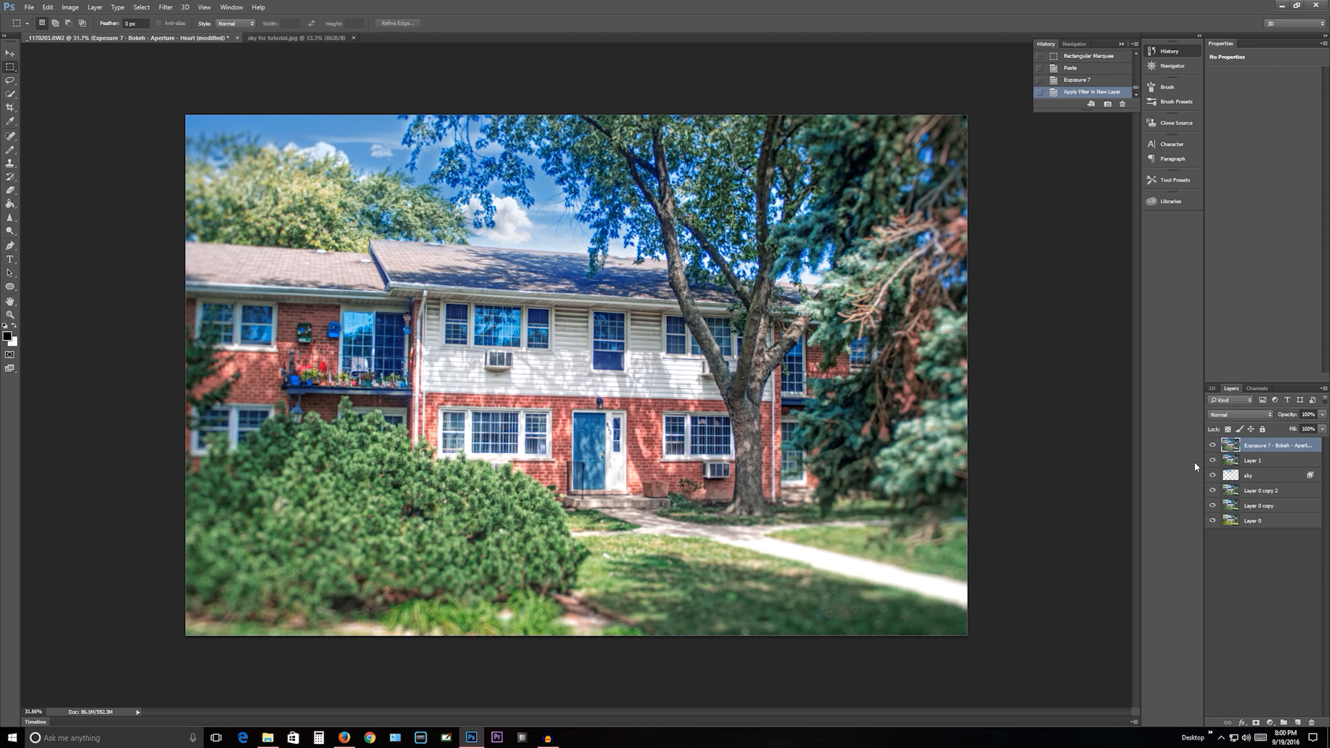
- Toggle the visibility of the Exposure 7 bokeh layer to compare the photo with and without the effect
left_click(1213, 444)
left_click(1213, 444)
left_click(1213, 444)
left_click(1213, 444)
- Start a Selective Color adjustment on the Exposure 7 layer and set Cyan to -11% for the Blacks
left_click(69, 9)
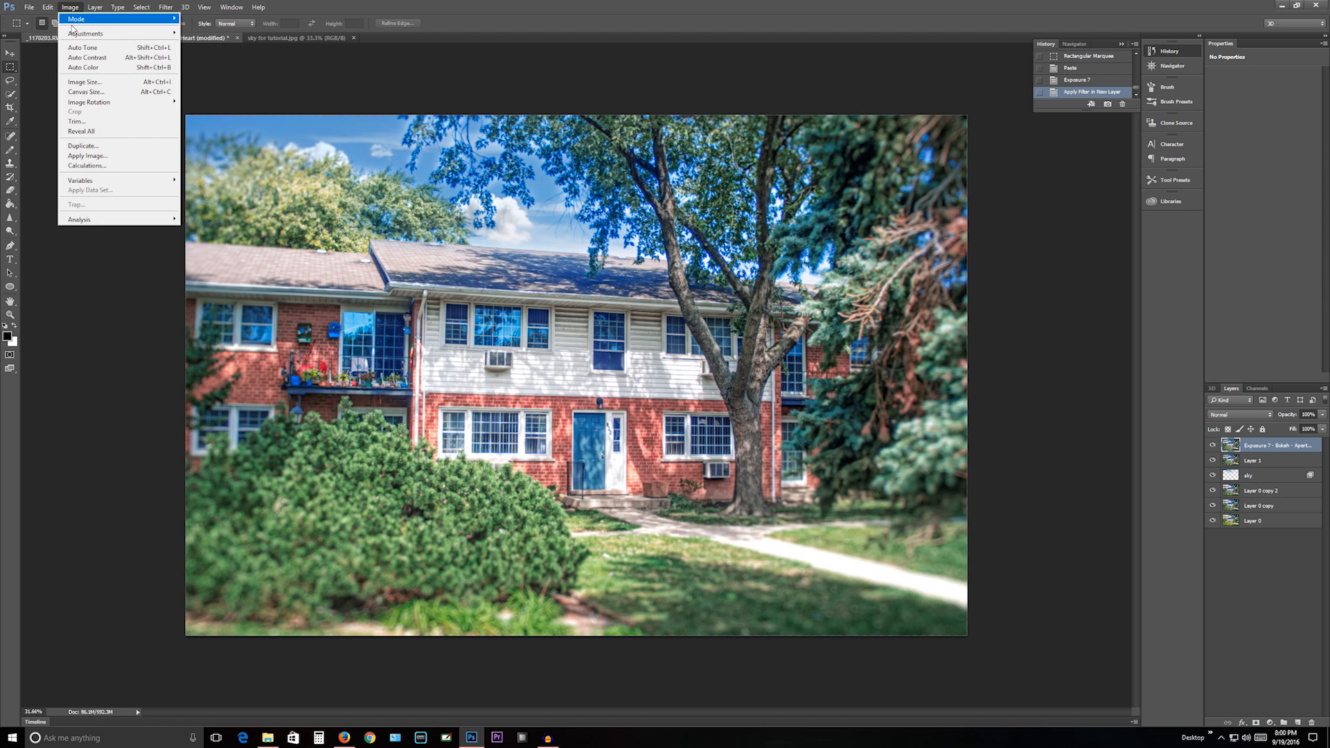
mouse_move(125, 33)
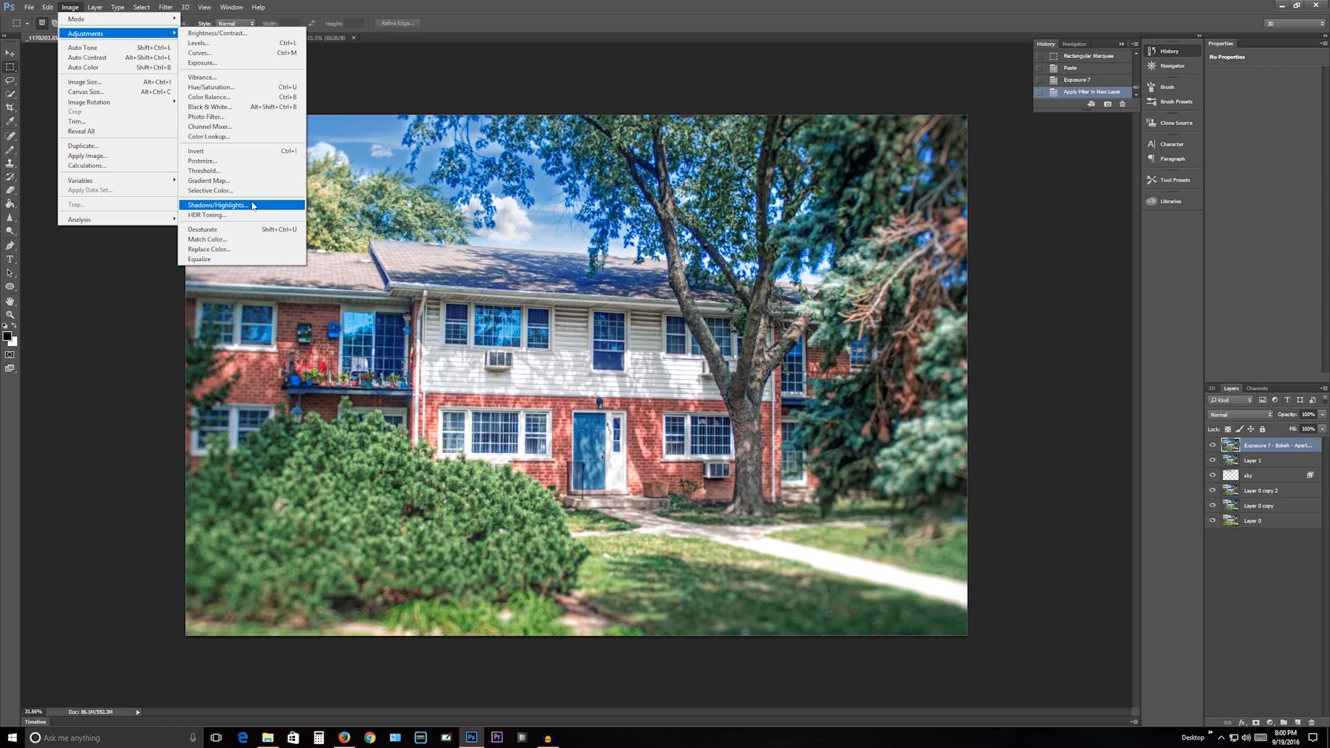
left_click(237, 192)
left_click(1036, 210)
left_click(1025, 300)
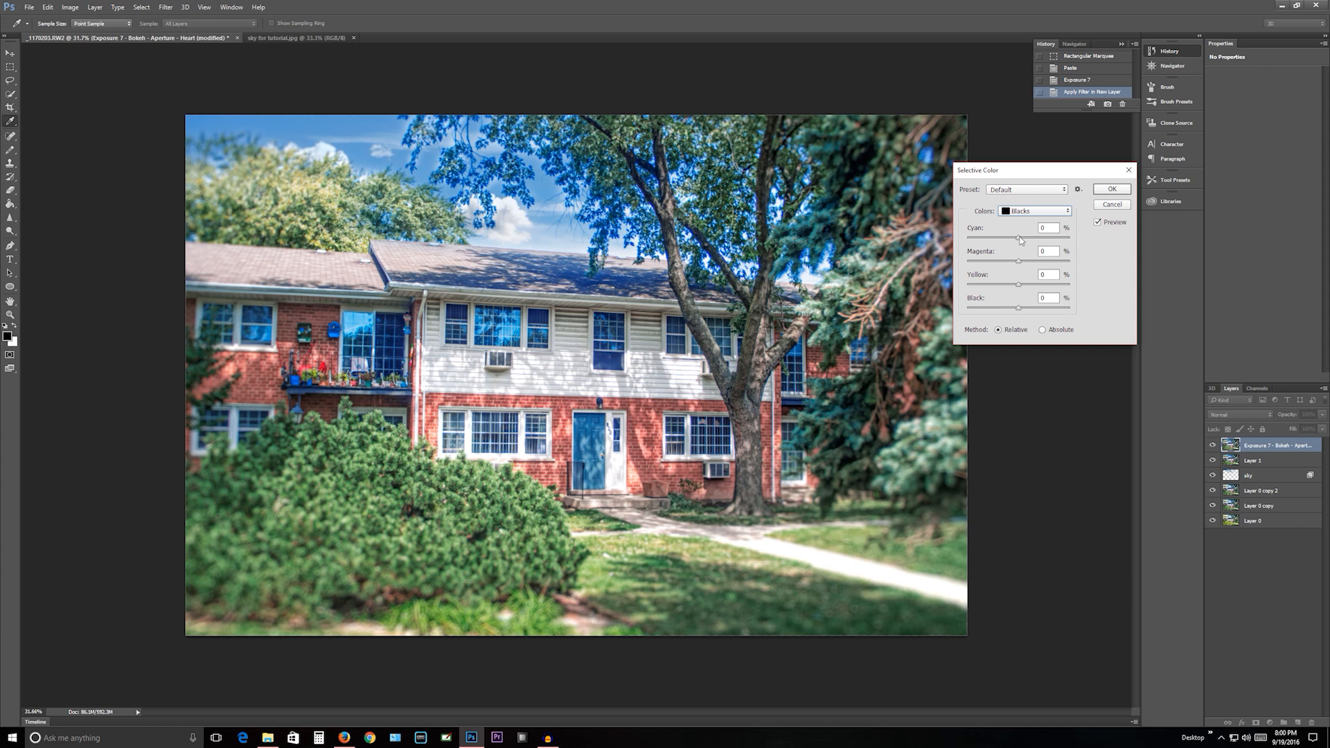
left_click_drag(1018, 238, 1011, 238)
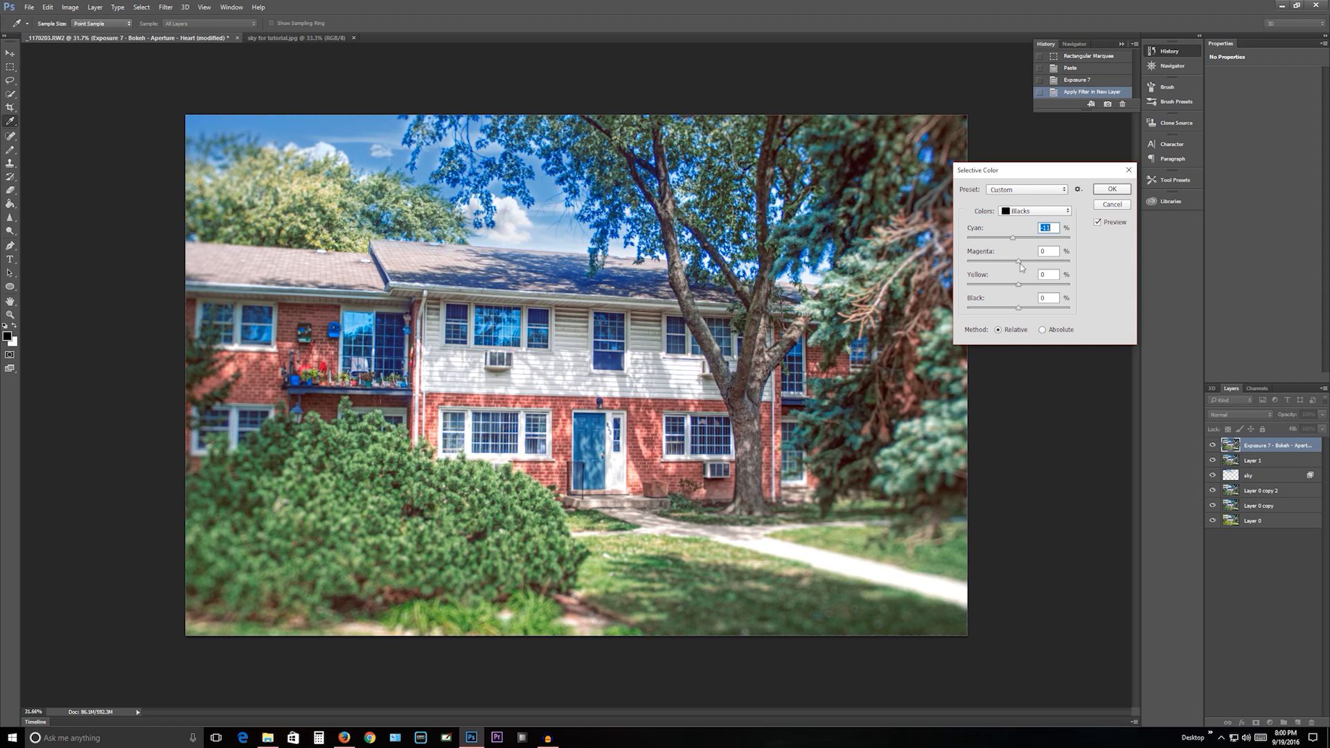
- Test the Magenta of the Blacks at +100% and settle on +8%
left_click_drag(1019, 259, 1072, 264)
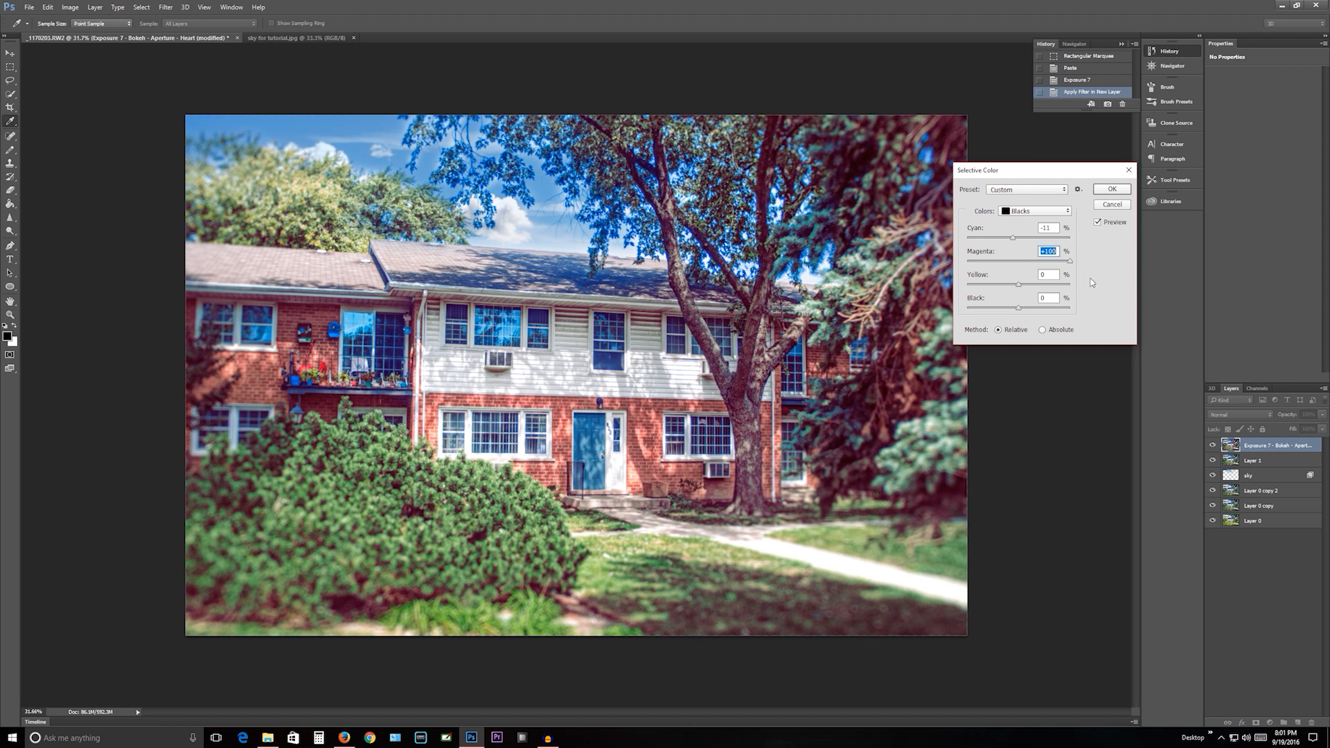
left_click_drag(1111, 281, 1018, 290)
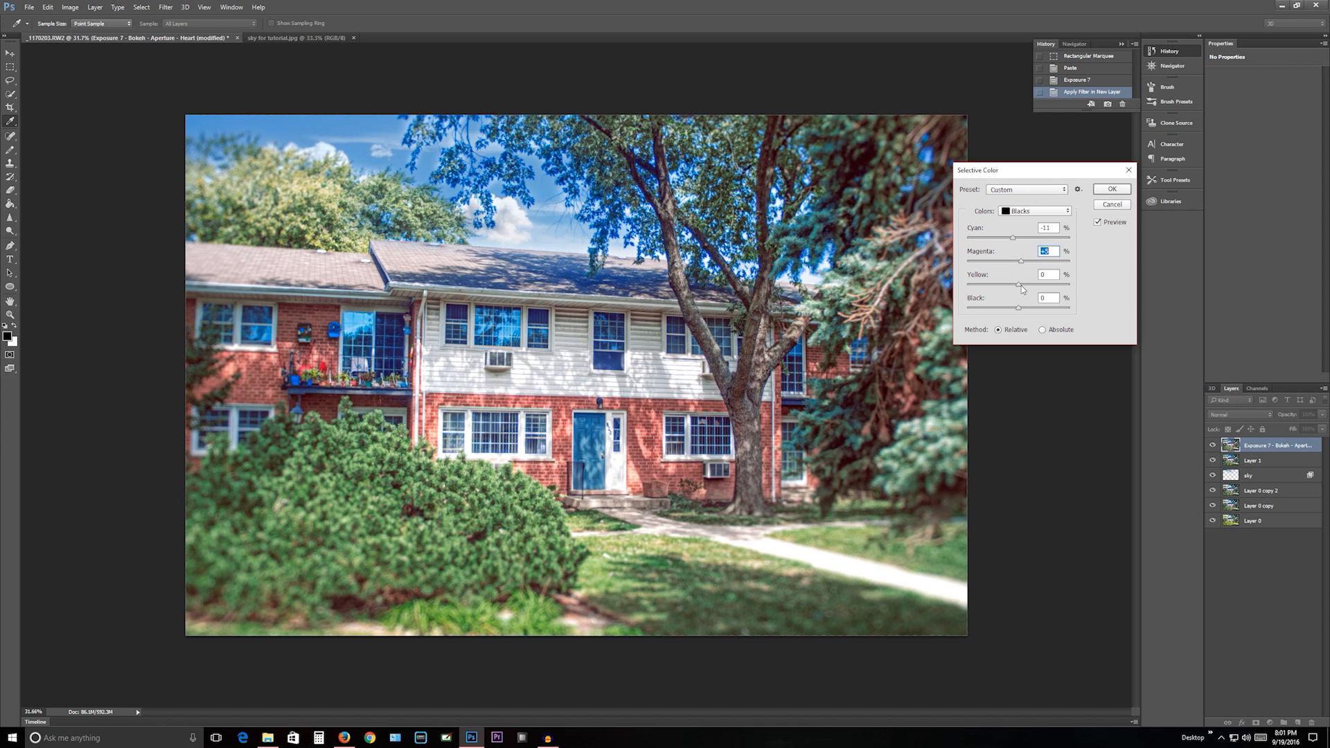
left_click_drag(1021, 286, 1123, 283)
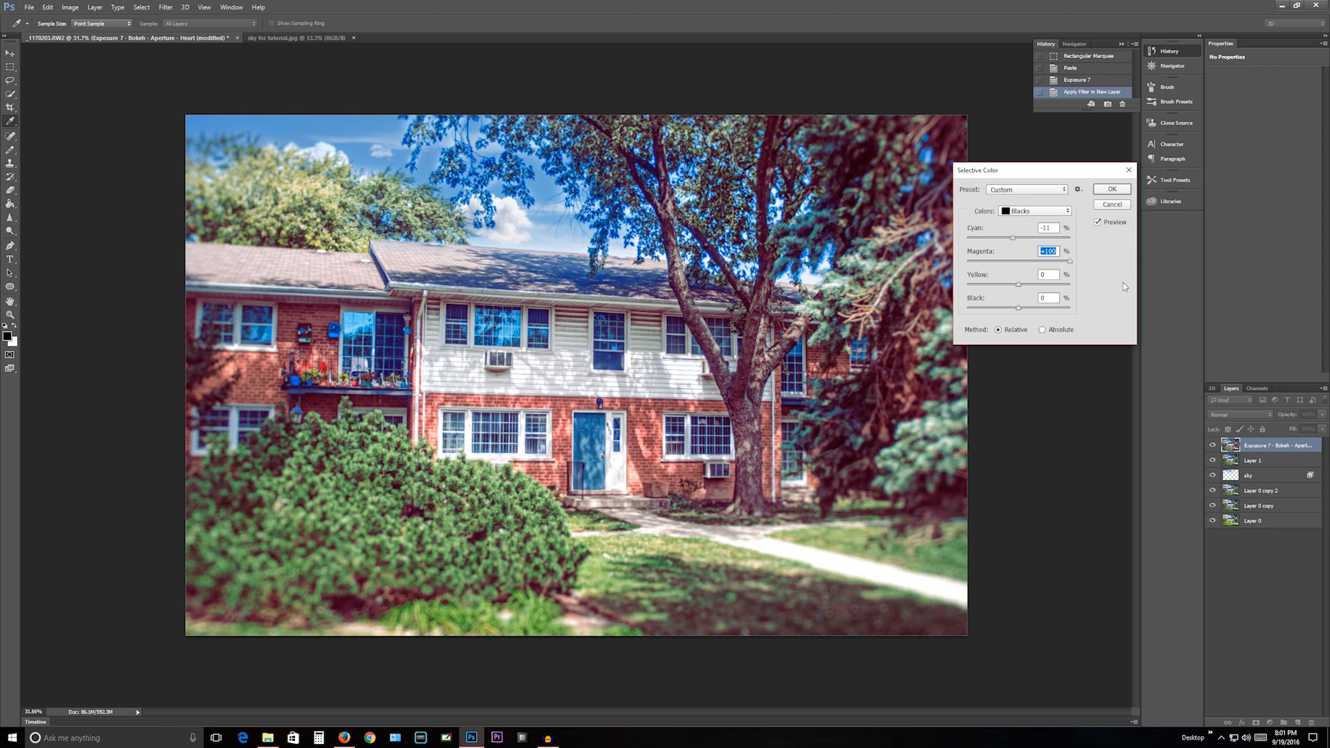
left_click_drag(1063, 275, 1024, 279)
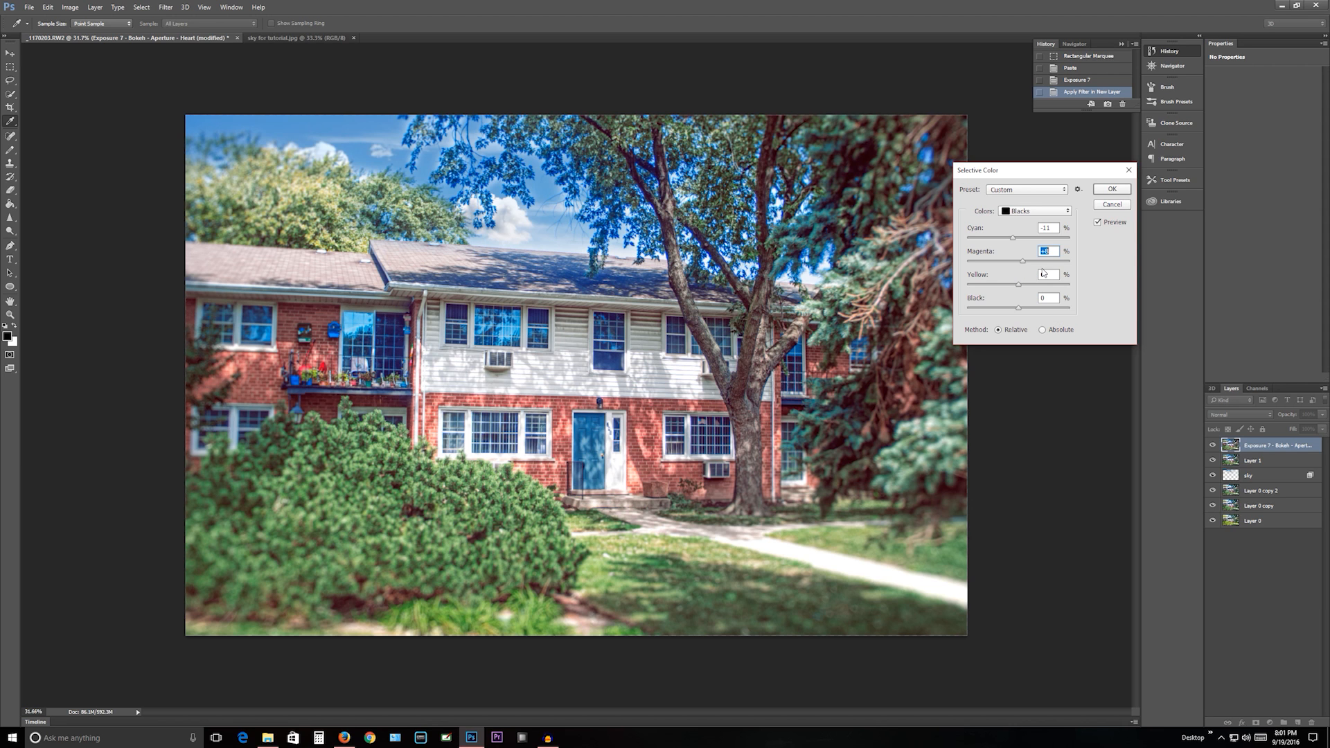
- Set the Yellow of the Blacks to -33%, test the Black amount, and apply the Selective Color adjustment
left_click_drag(1018, 288, 1013, 290)
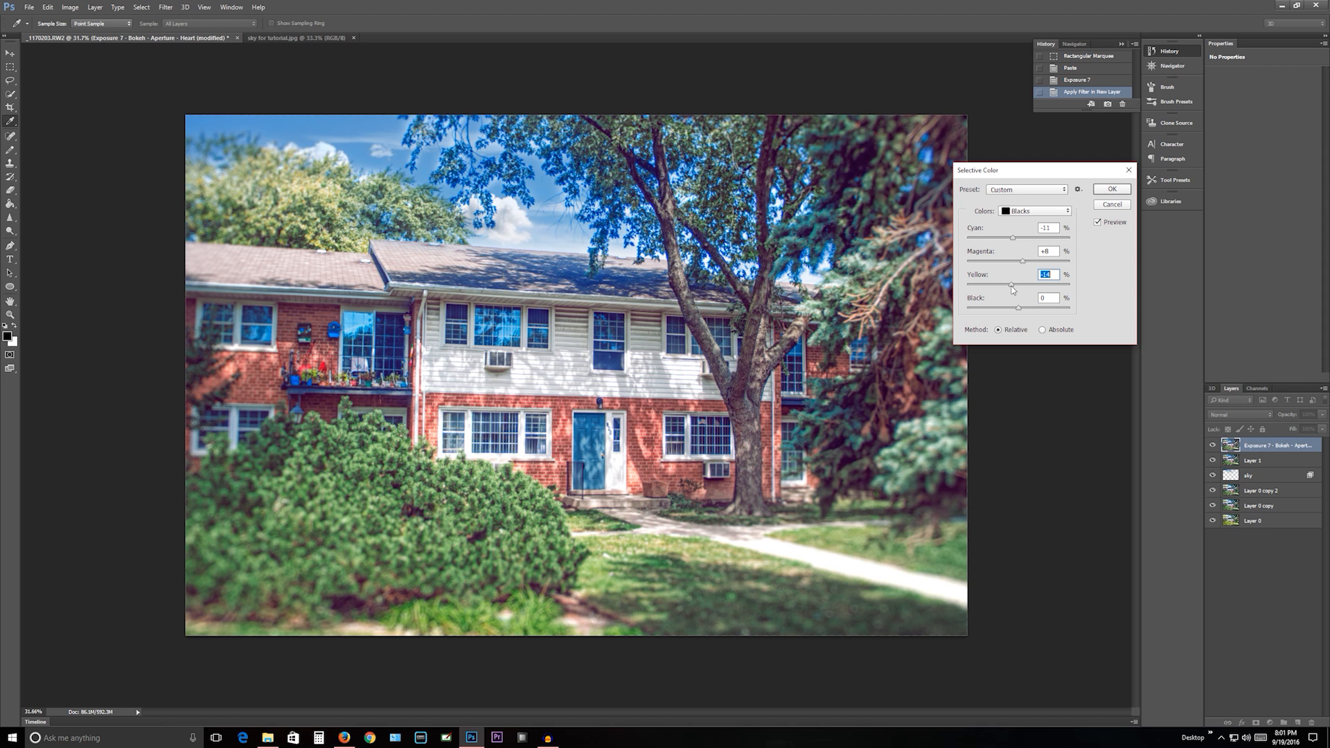
left_click_drag(1004, 287, 1002, 297)
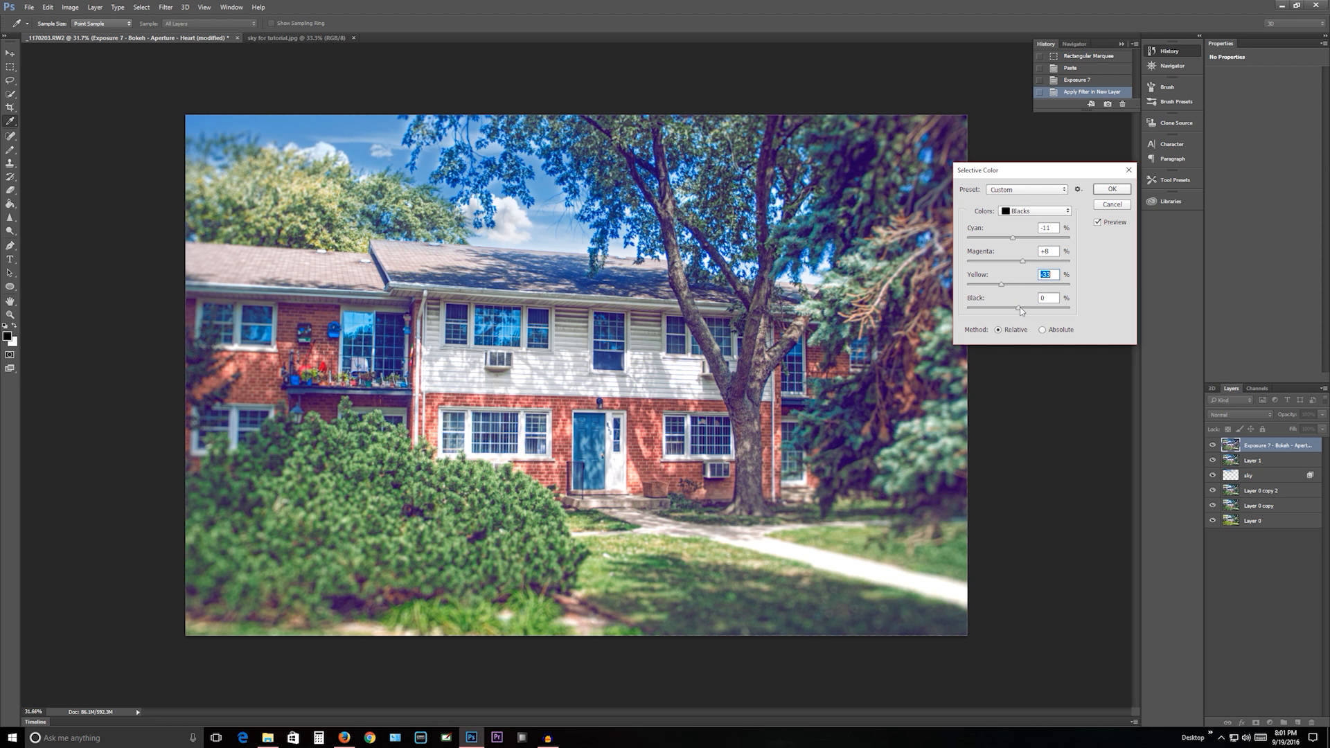
mouse_move(1019, 313)
left_mouse_down()
mouse_move(1031, 310)
mouse_move(1018, 314)
left_mouse_up()
left_click_drag(1020, 318, 1018, 318)
left_click(1111, 189)
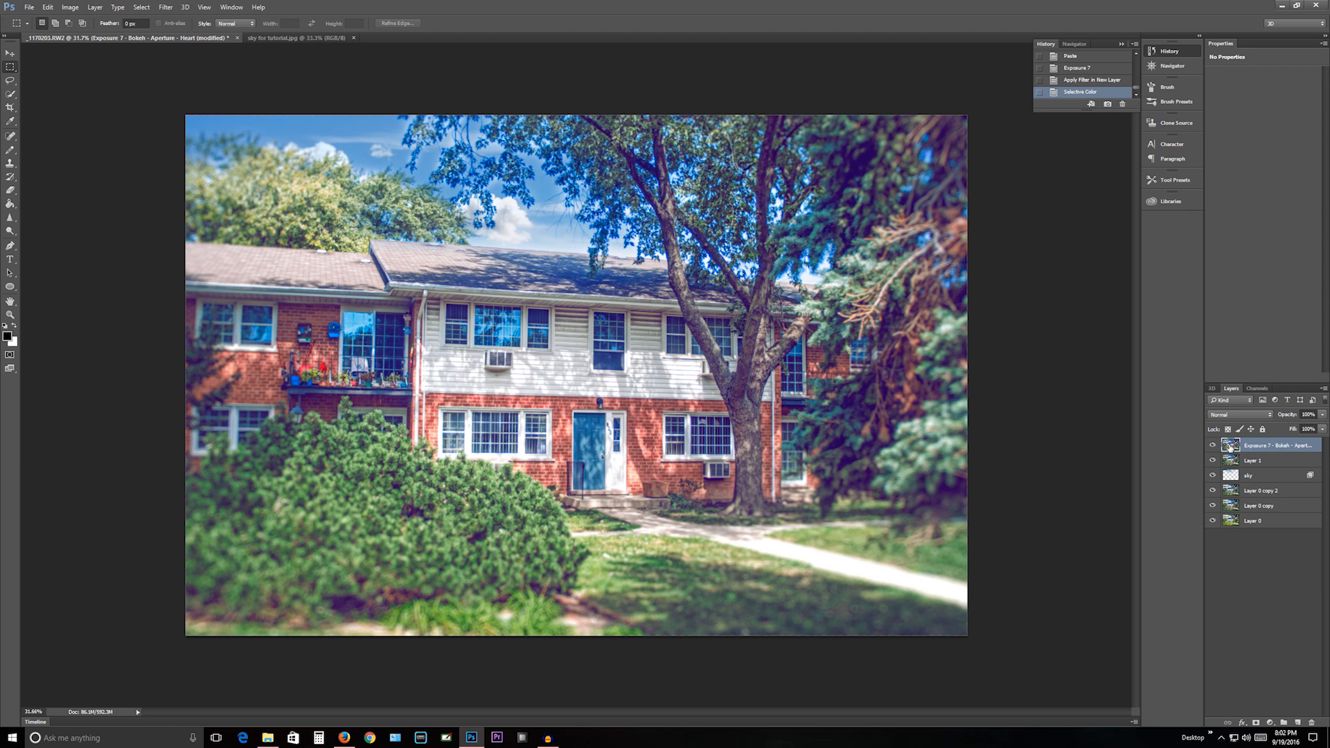
- Move Layer 0 above all layers, toggle its visibility to compare the original with the edit, and return it to the stack's base
left_click_drag(1258, 521, 1257, 444)
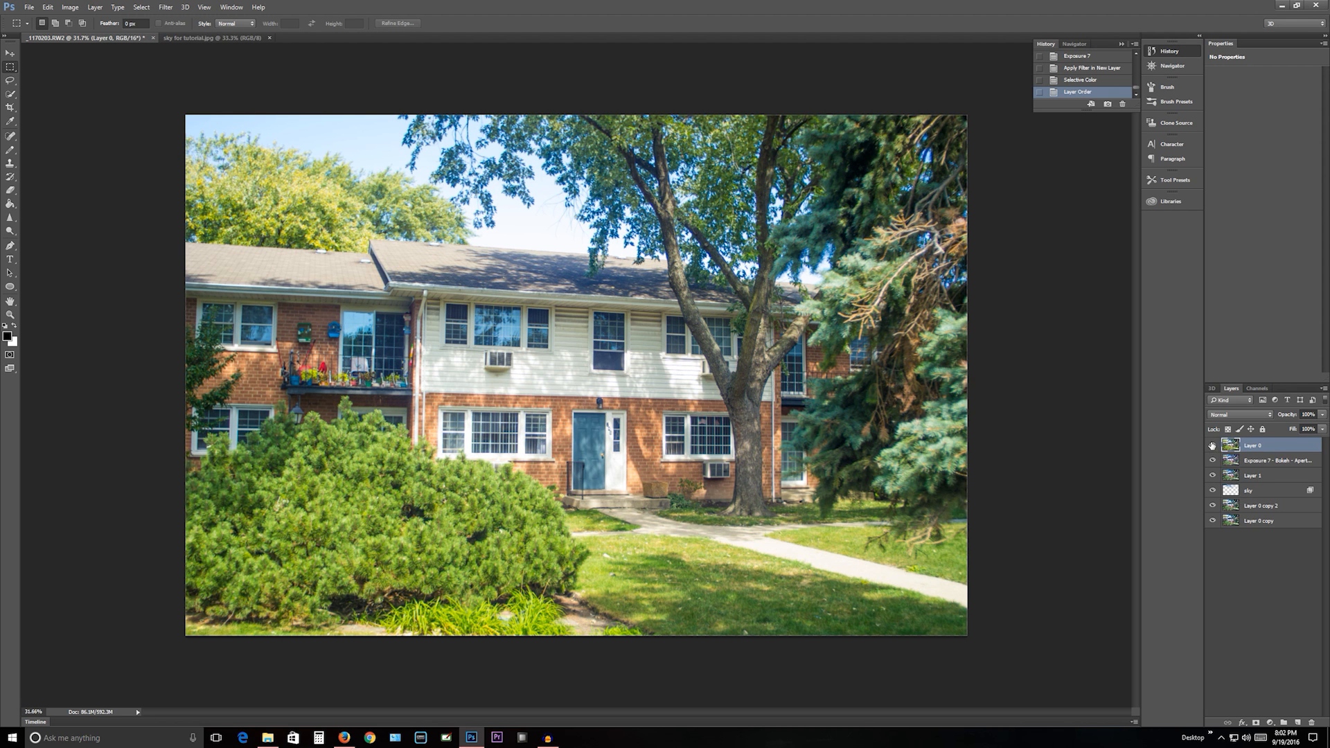
left_click(1213, 446)
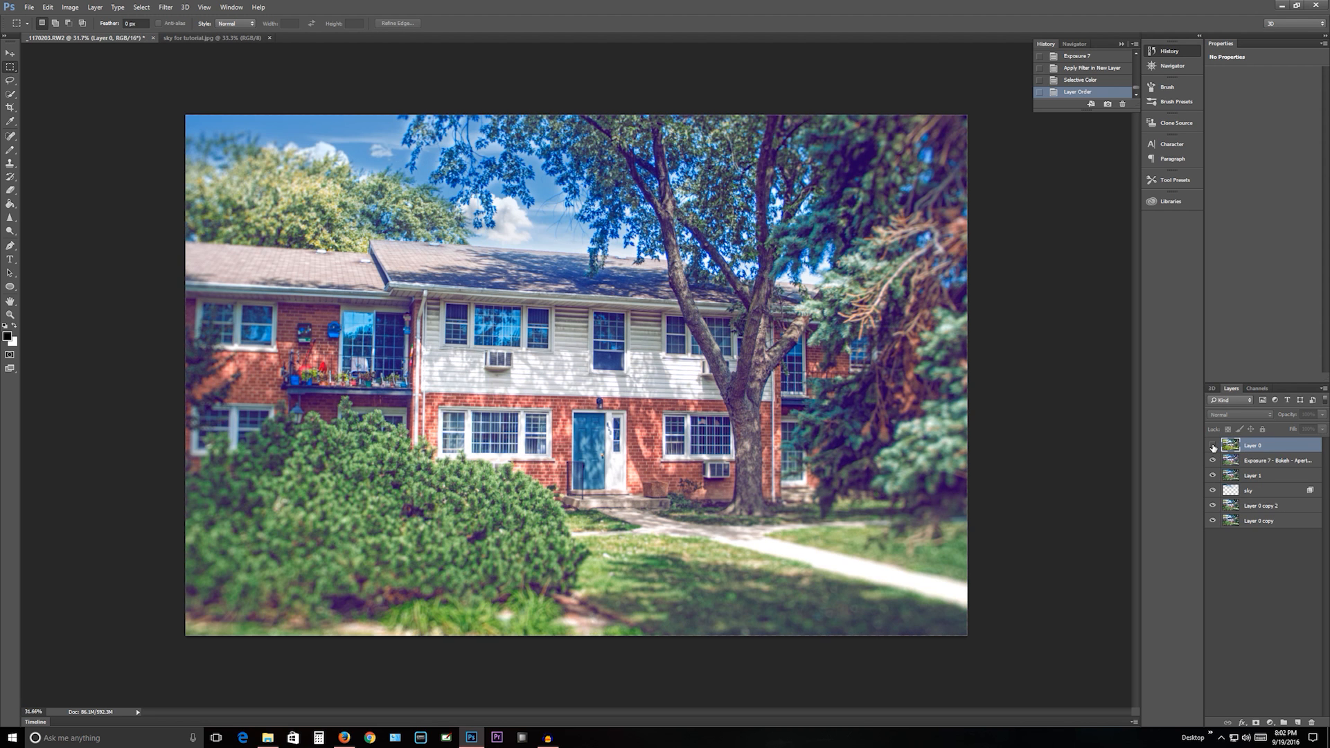
left_click(1213, 445)
left_click(1213, 446)
left_click_drag(1245, 449, 1255, 532)
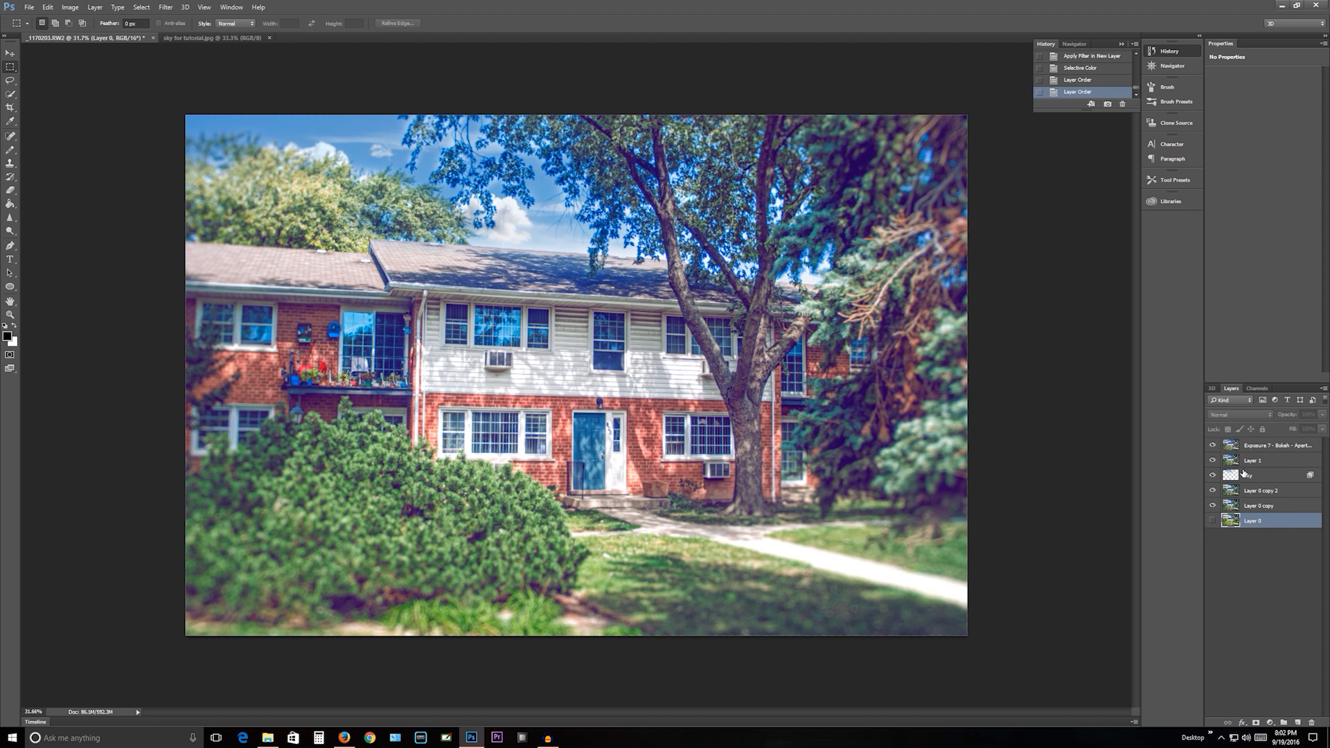
- Start saving the document as a new file and browse to the ready folder inside clayton photos
left_click(30, 7)
left_click(64, 115)
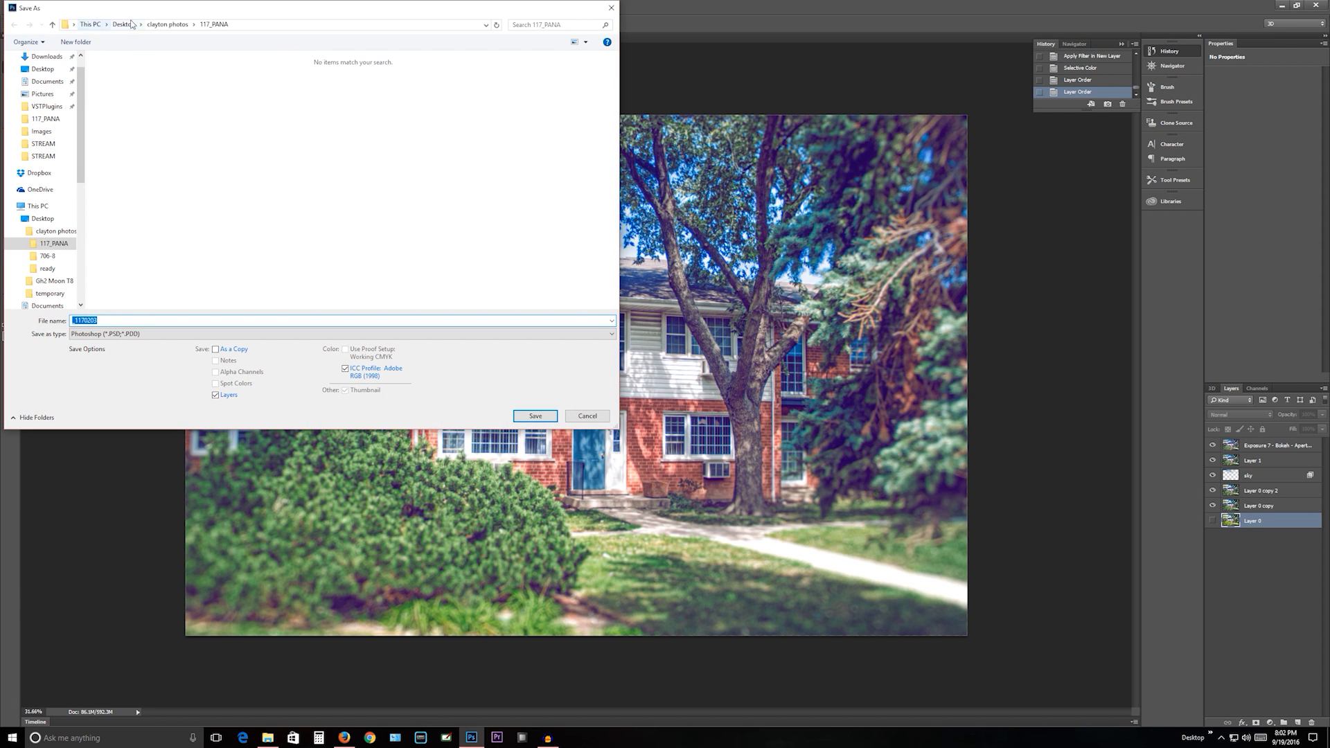
left_click(53, 25)
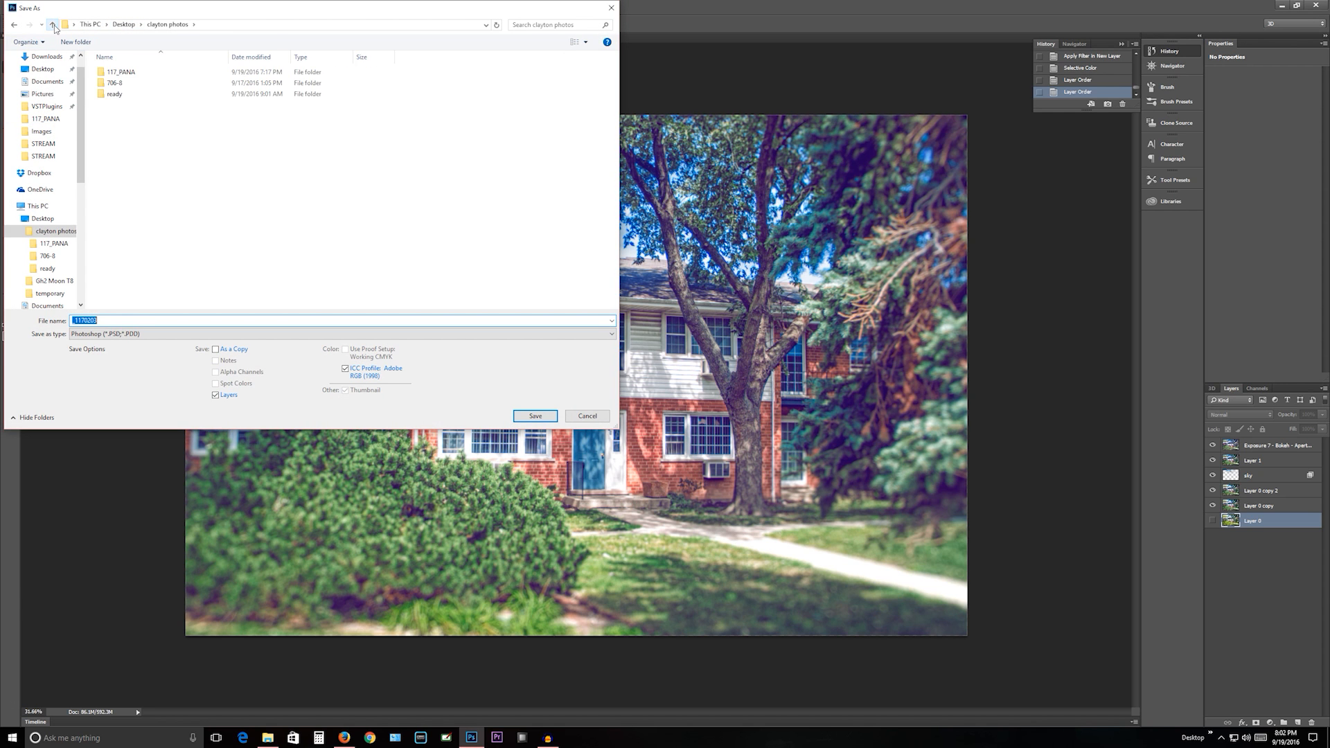
left_click(53, 25)
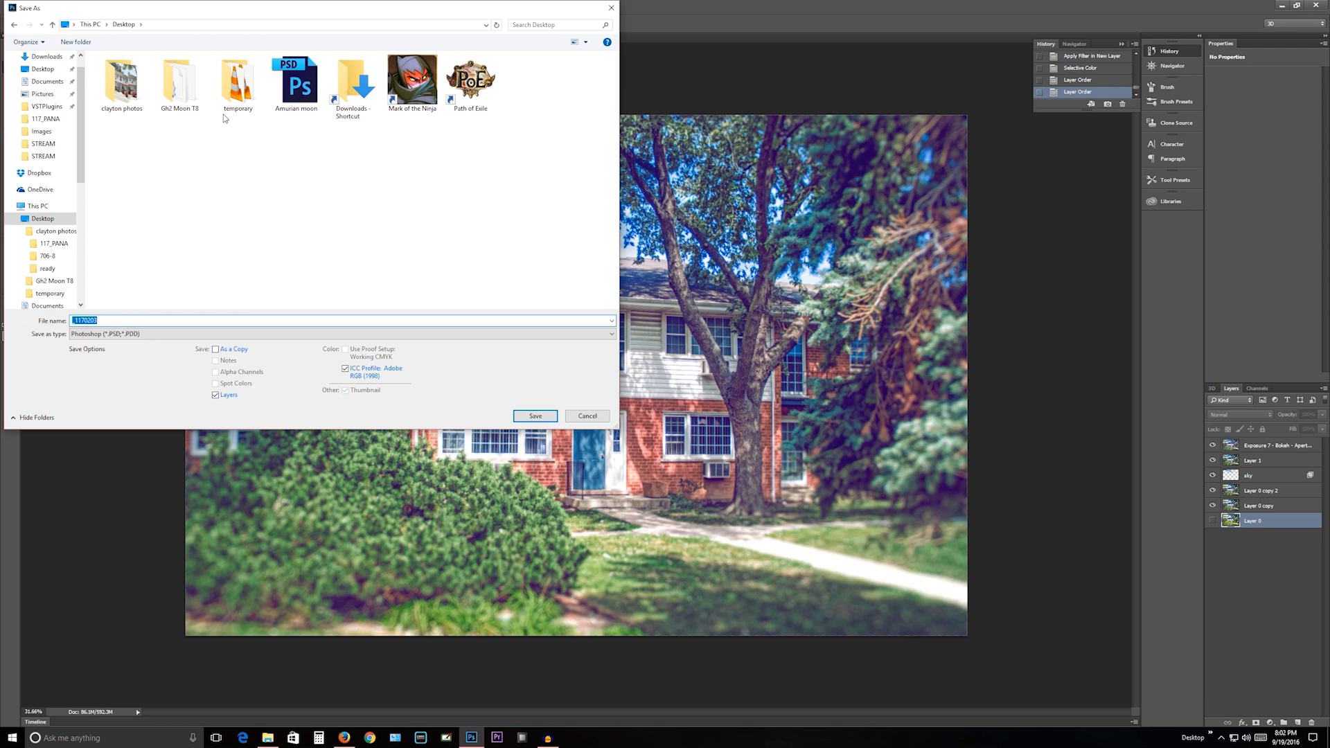
double_click(121, 83)
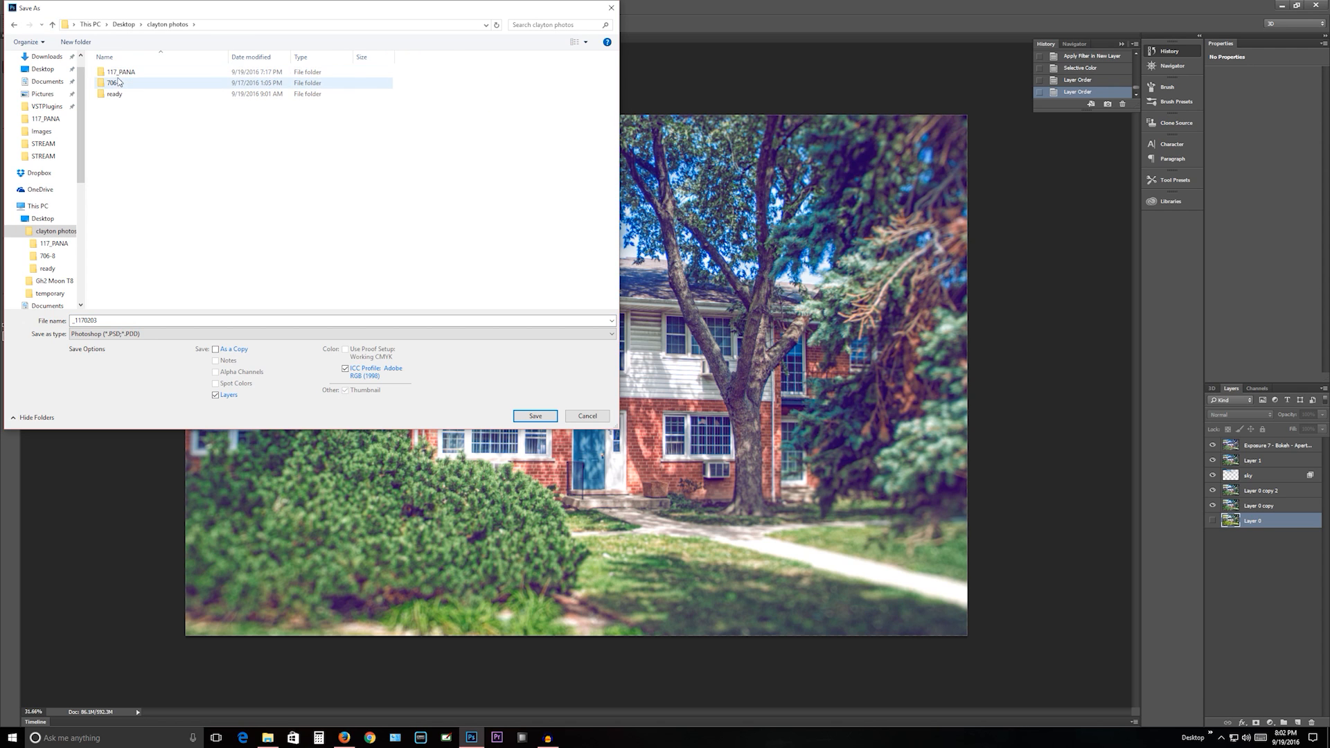
double_click(115, 95)
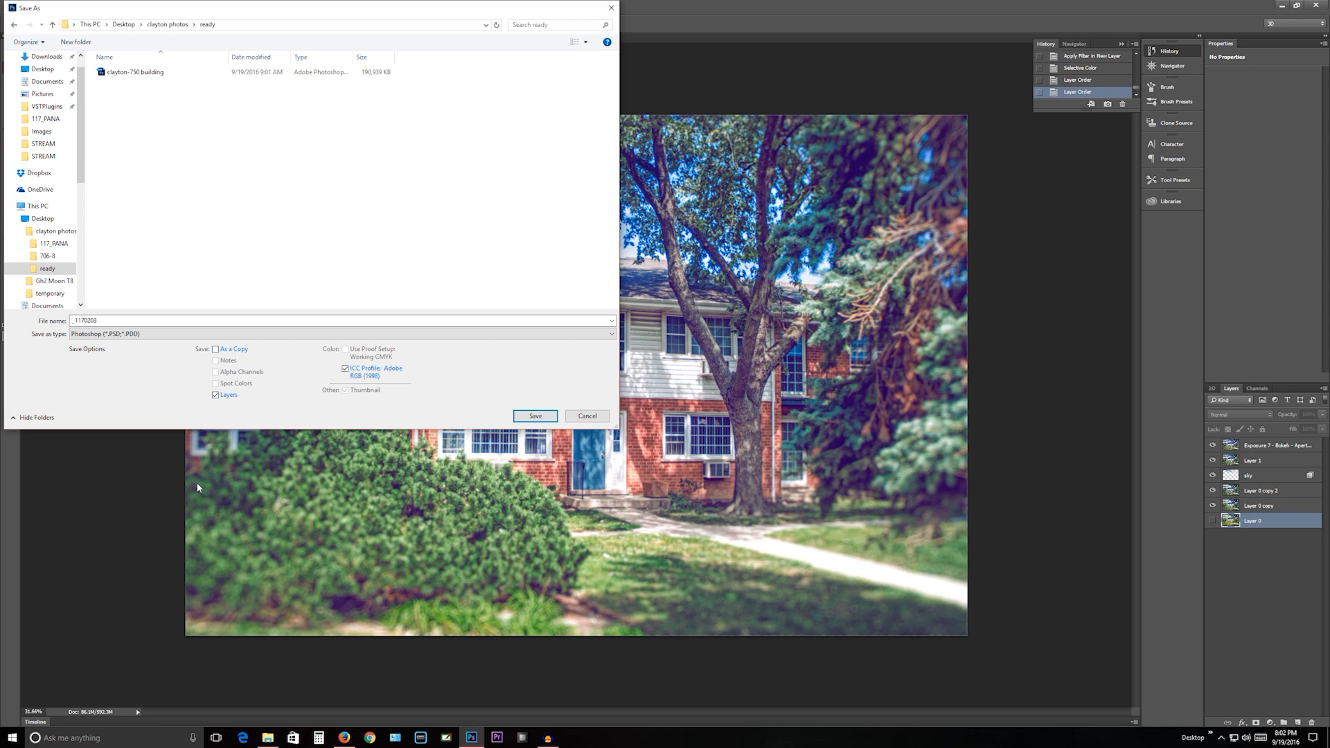
- Name the file clayton-746 and save it as a layered Photoshop PSD with Maximize Compatibility enabled
double_click(101, 322)
left_click_drag(215, 14, 397, 140)
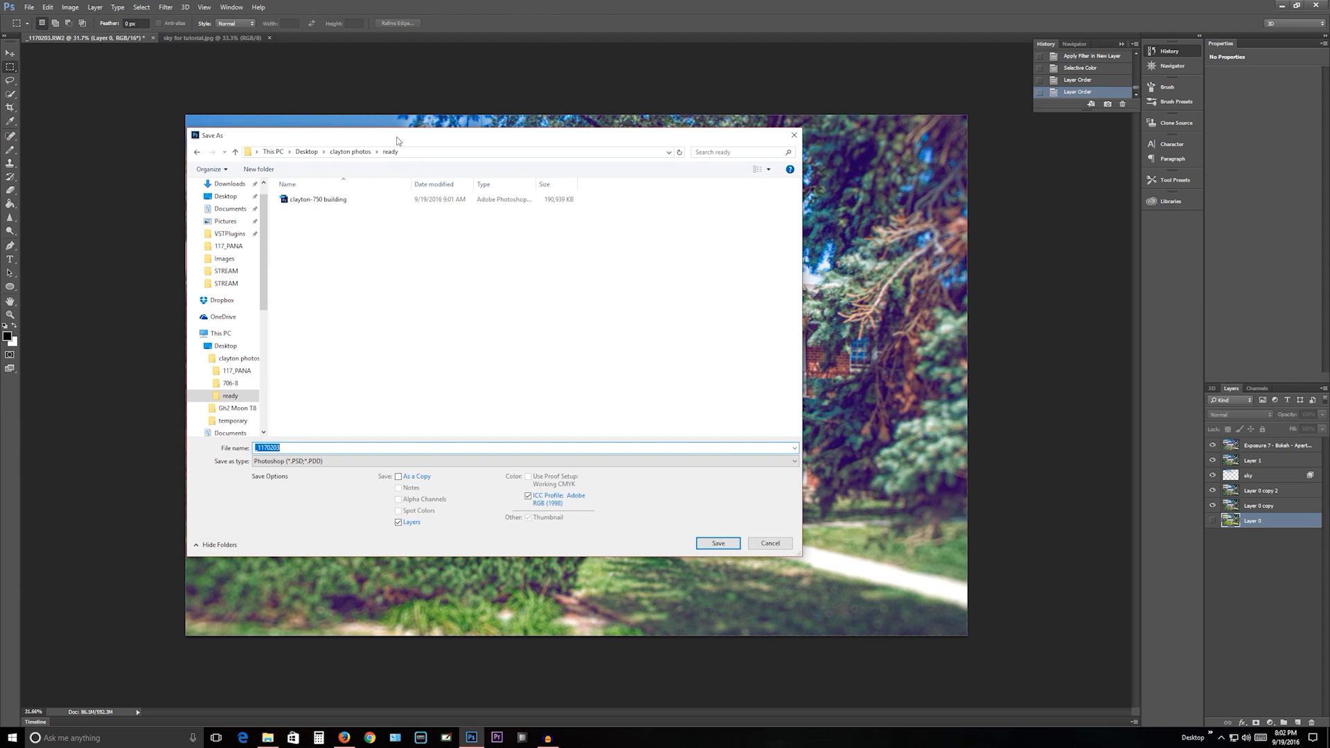
type("clayton")
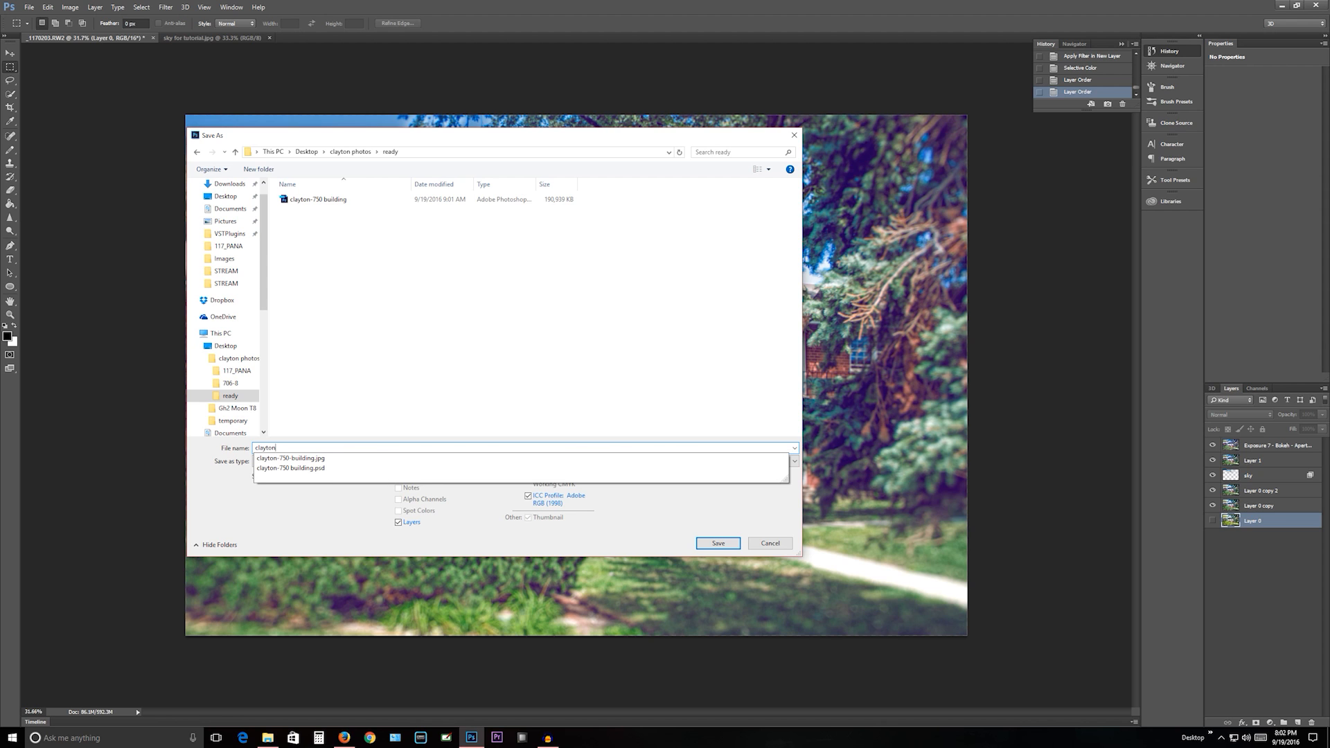
type("-746")
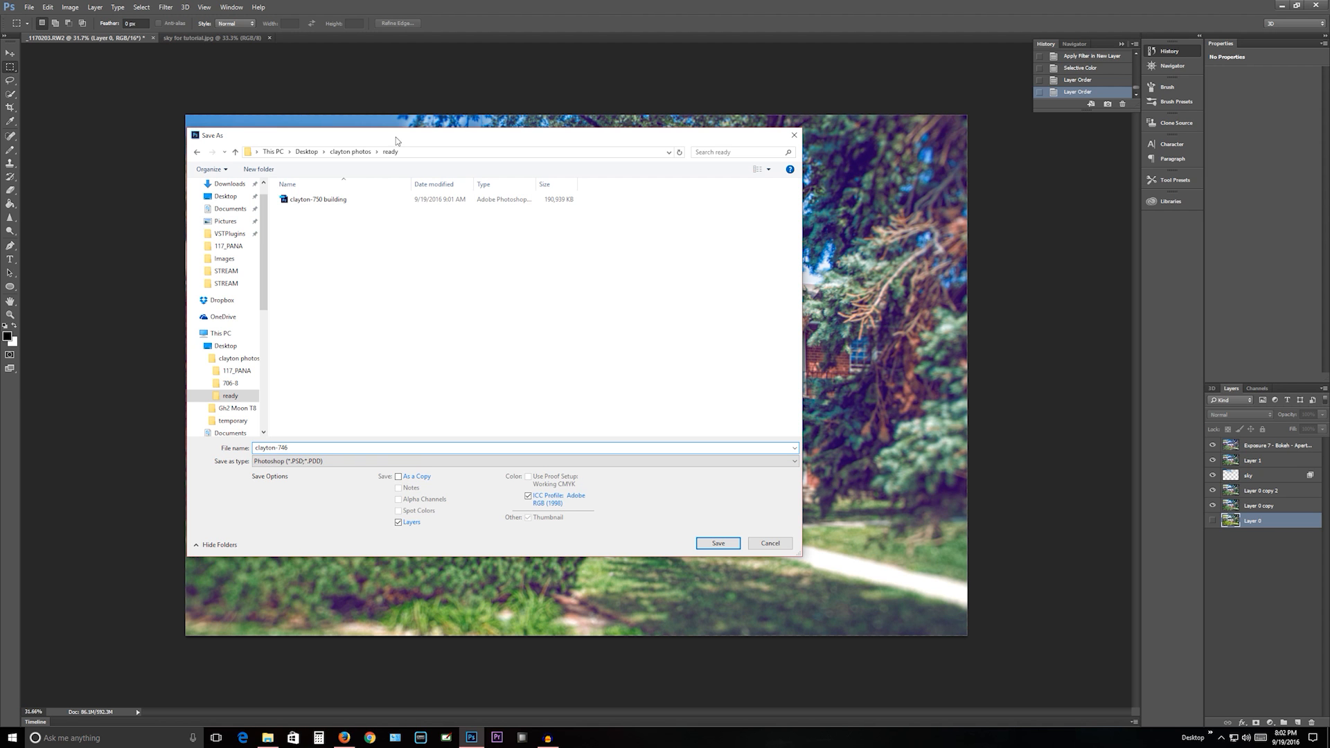
key("Return")
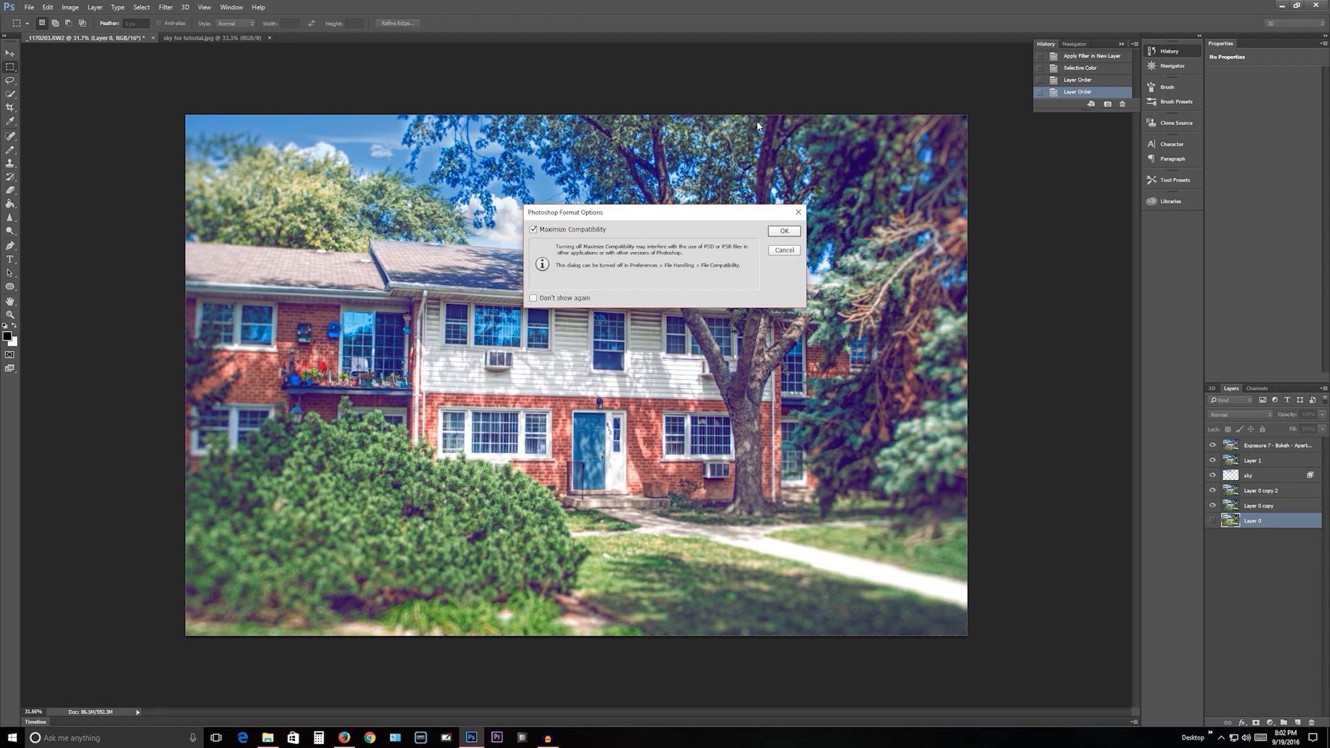
left_click(788, 231)
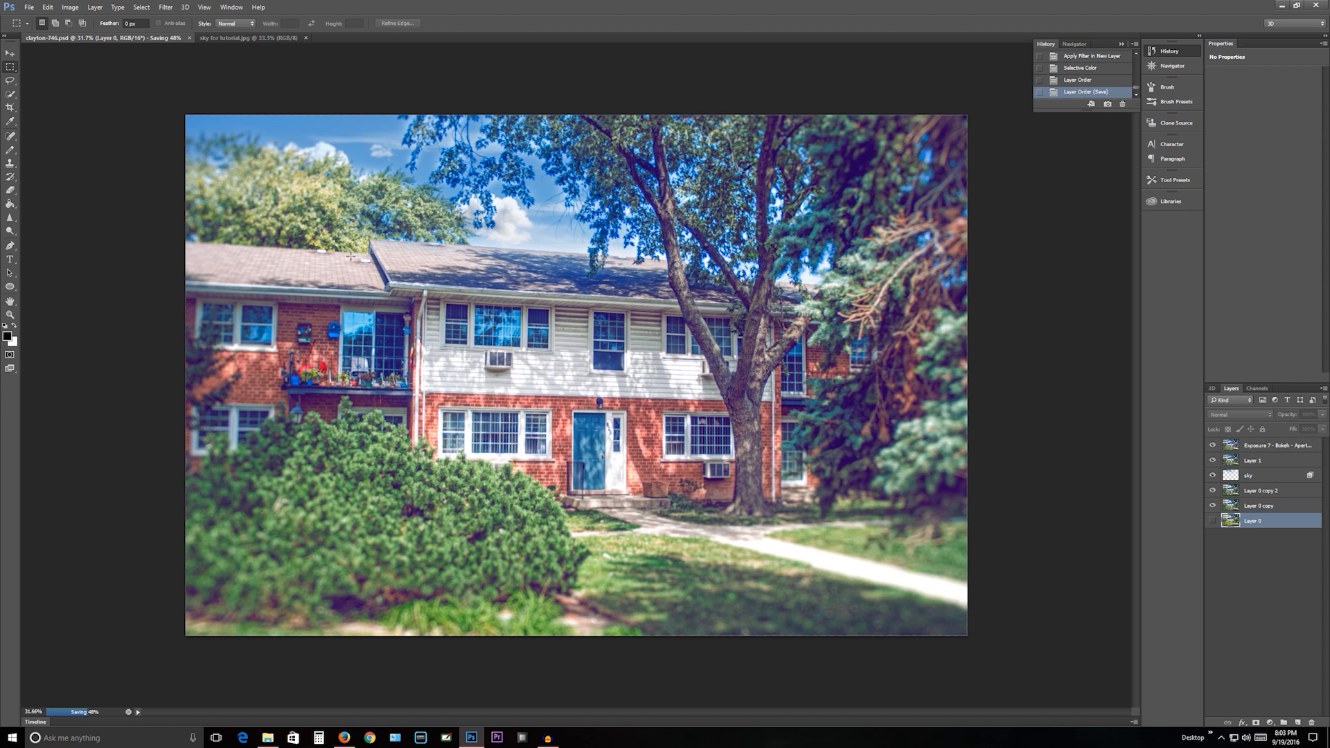
- Open the Save for Web export and view the whole image at 12.5% in its preview
left_click(30, 8)
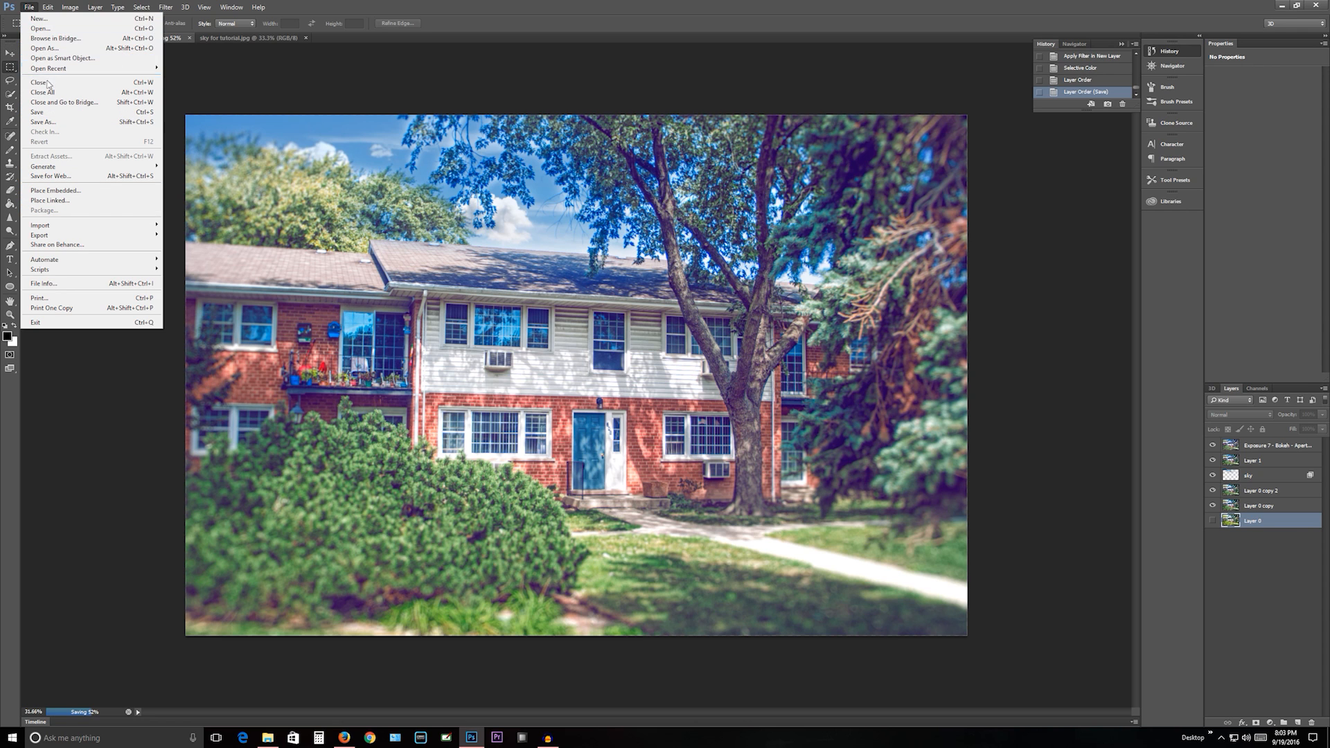
left_click(70, 179)
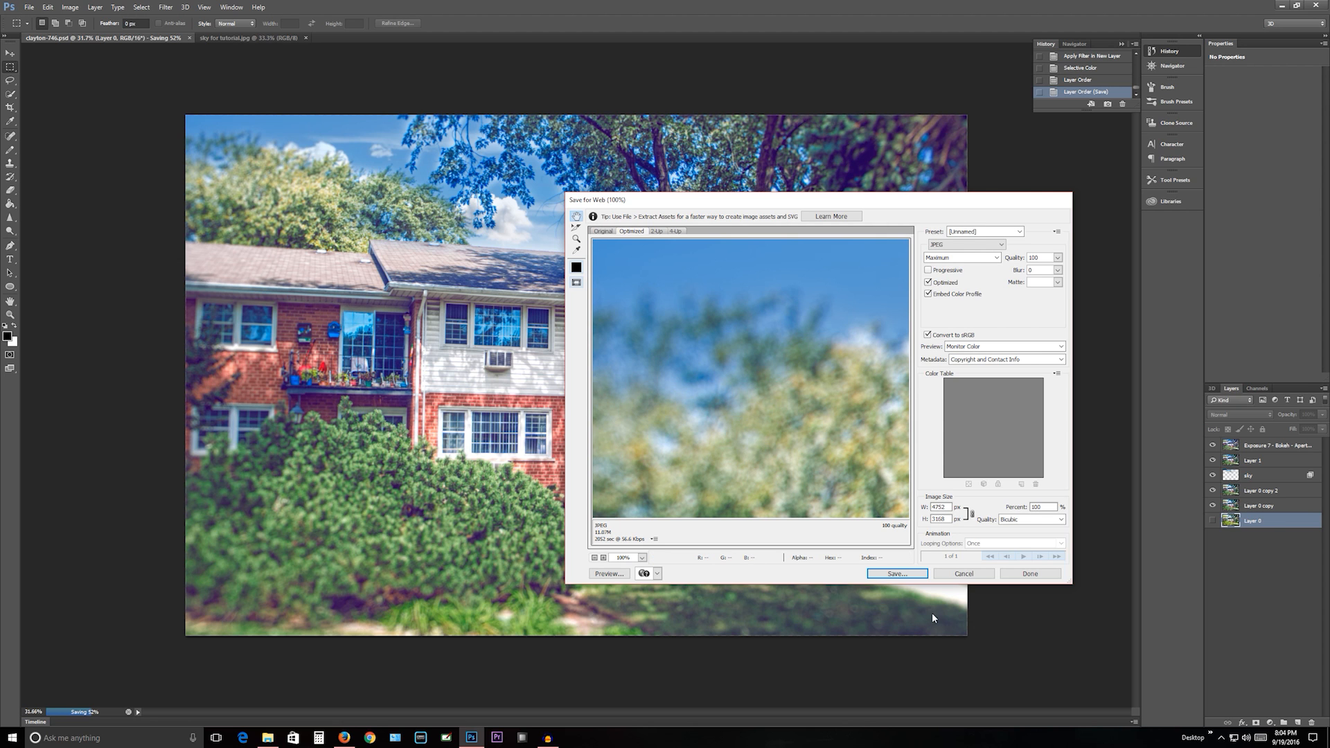
left_click(594, 558)
left_click(595, 558)
left_click(595, 558)
left_click(594, 558)
left_click(594, 558)
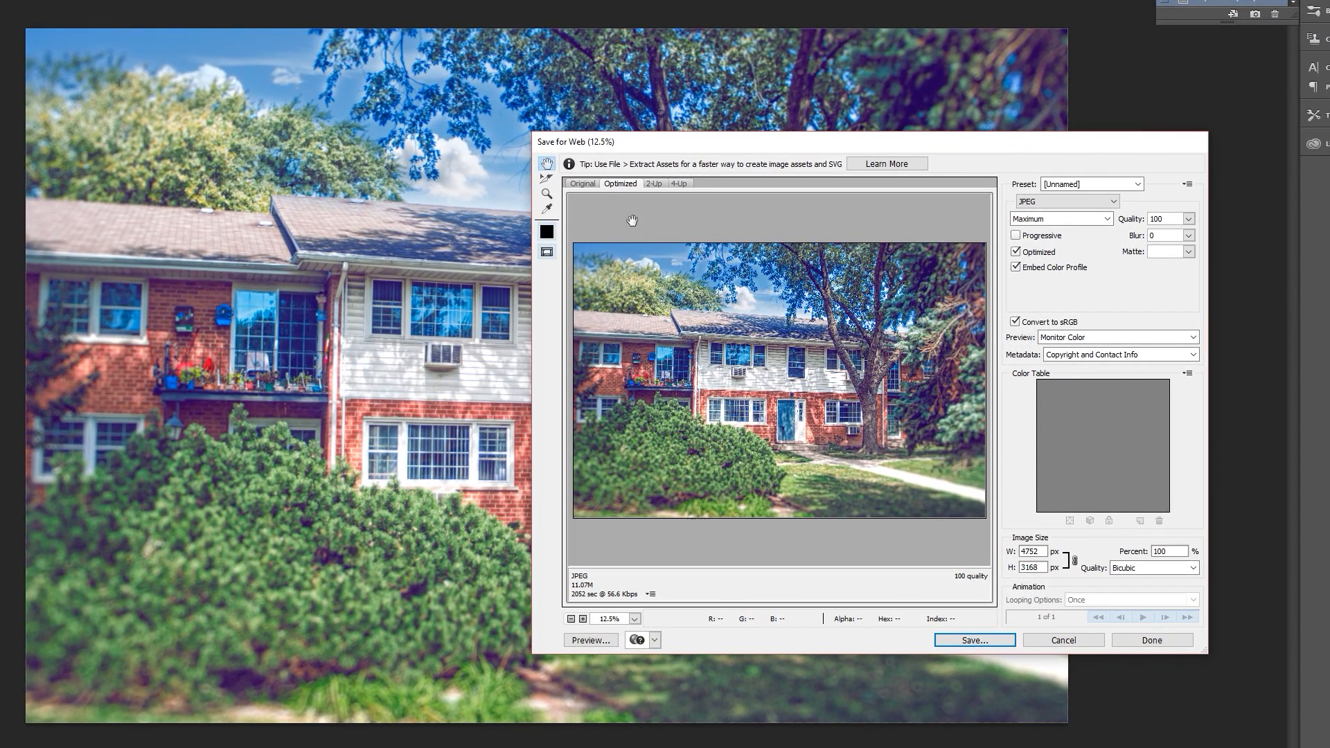
- Compare the original and optimized previews at 33.3% zoom, and cancel the web export
left_click(584, 183)
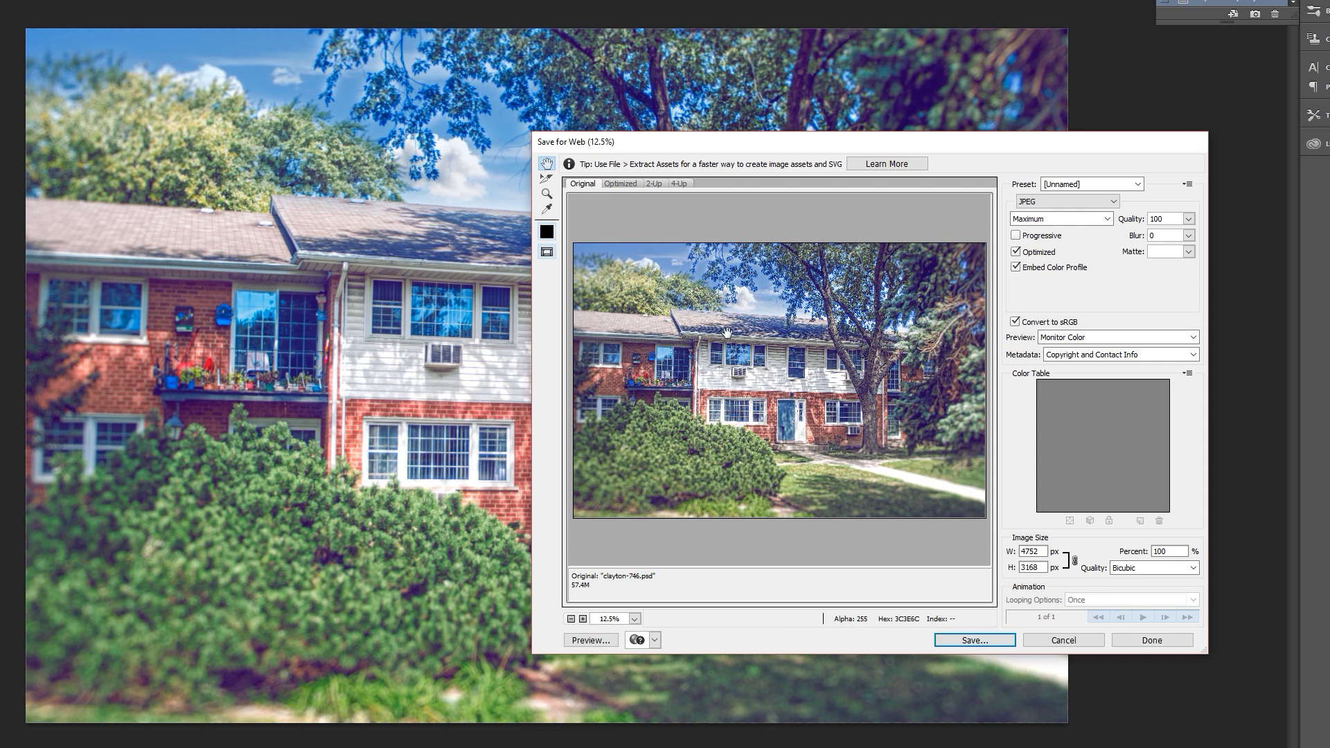
left_click(583, 619)
left_click(582, 619)
left_click(582, 618)
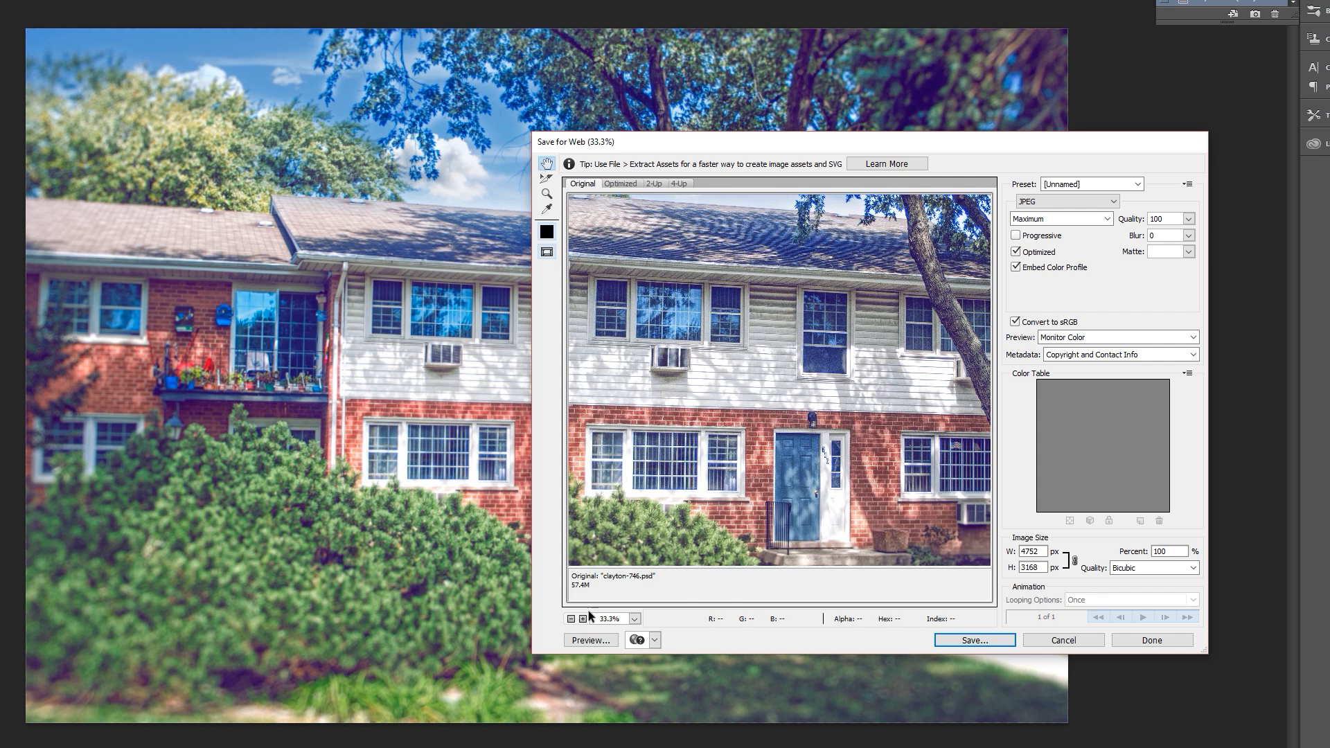
left_click(617, 183)
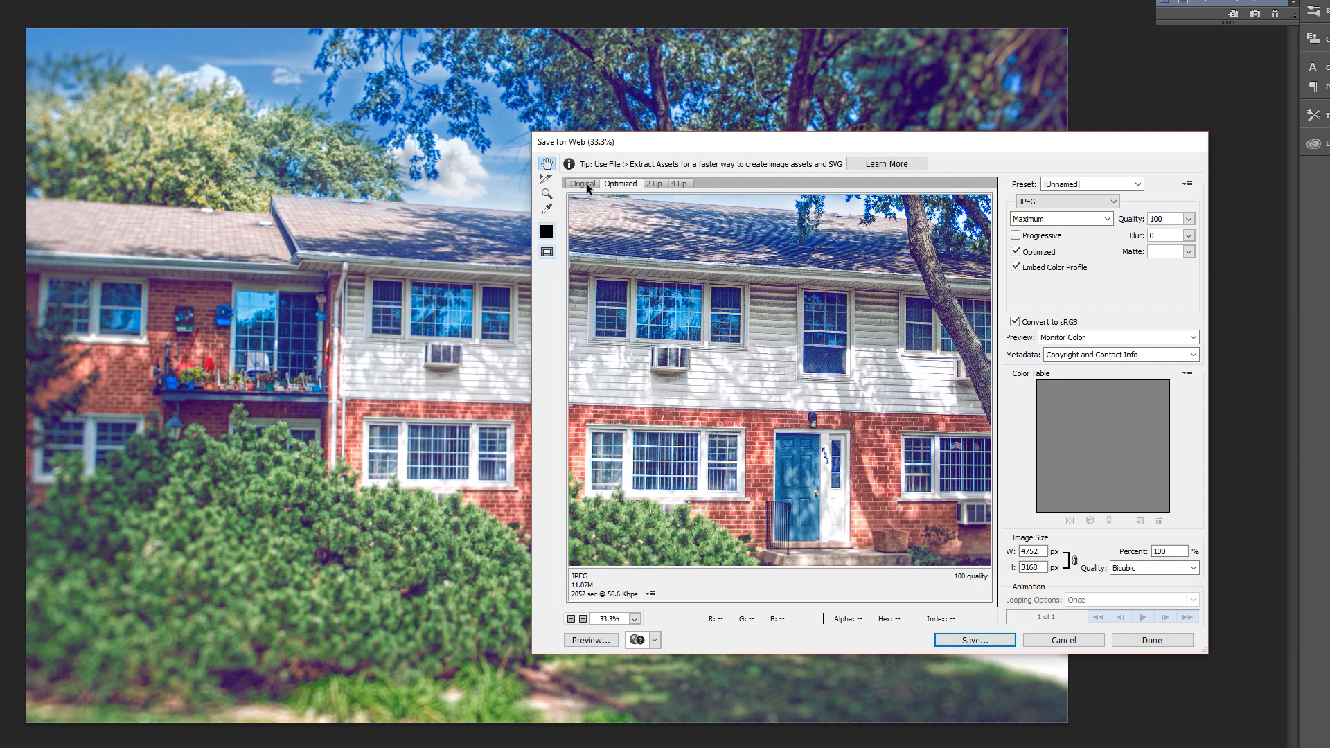
left_click(585, 186)
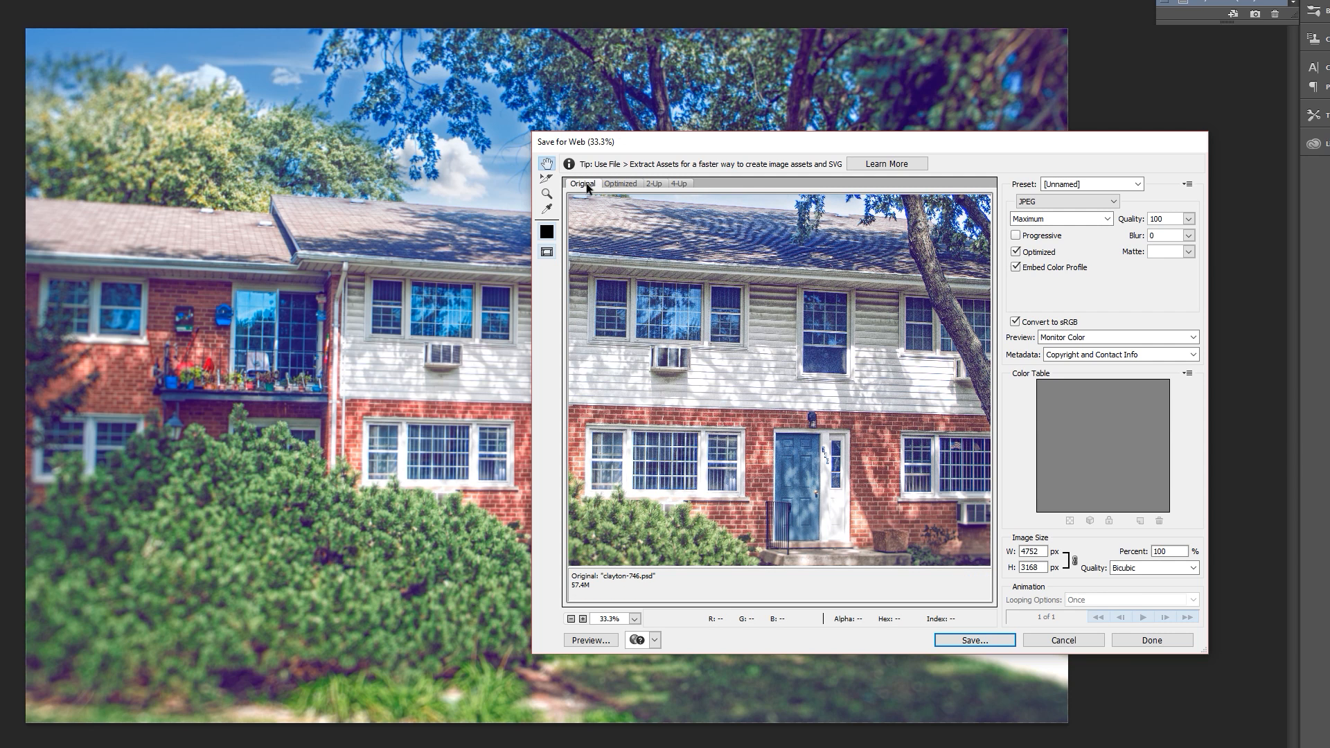
left_click(625, 184)
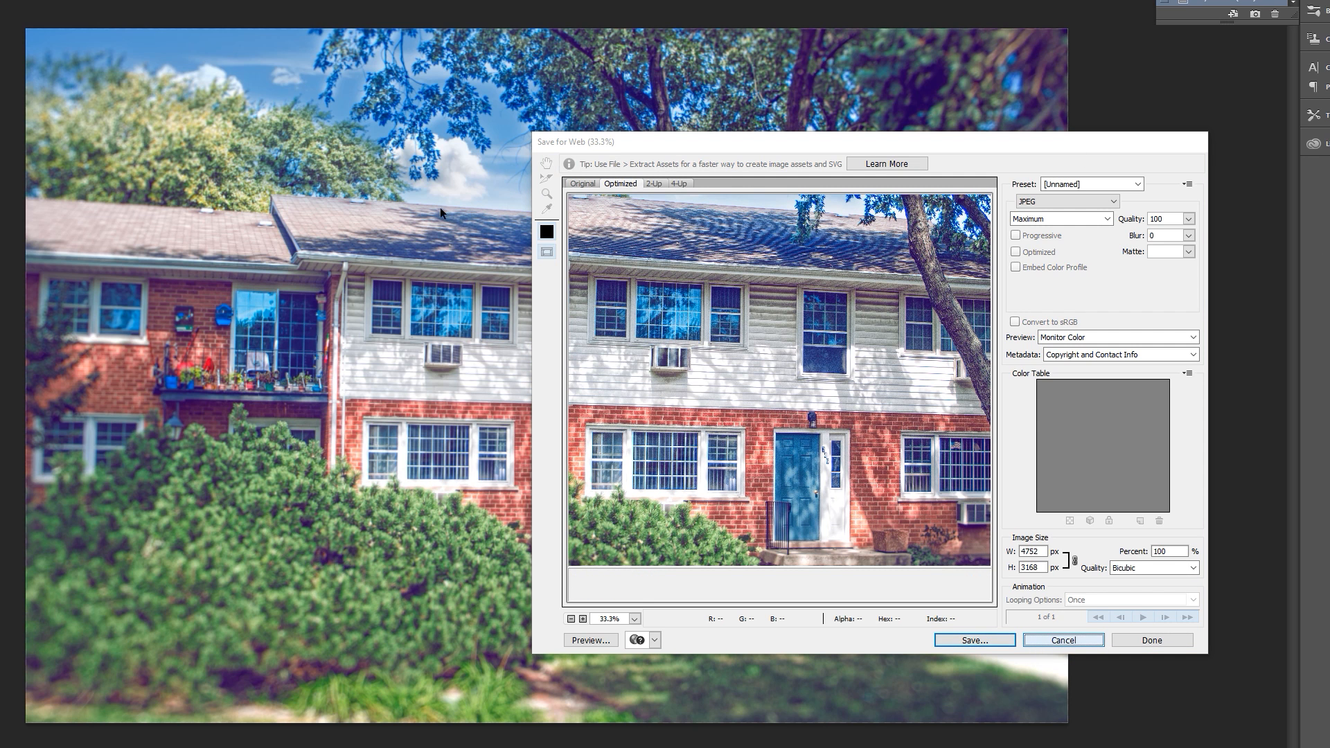
left_click(1027, 642)
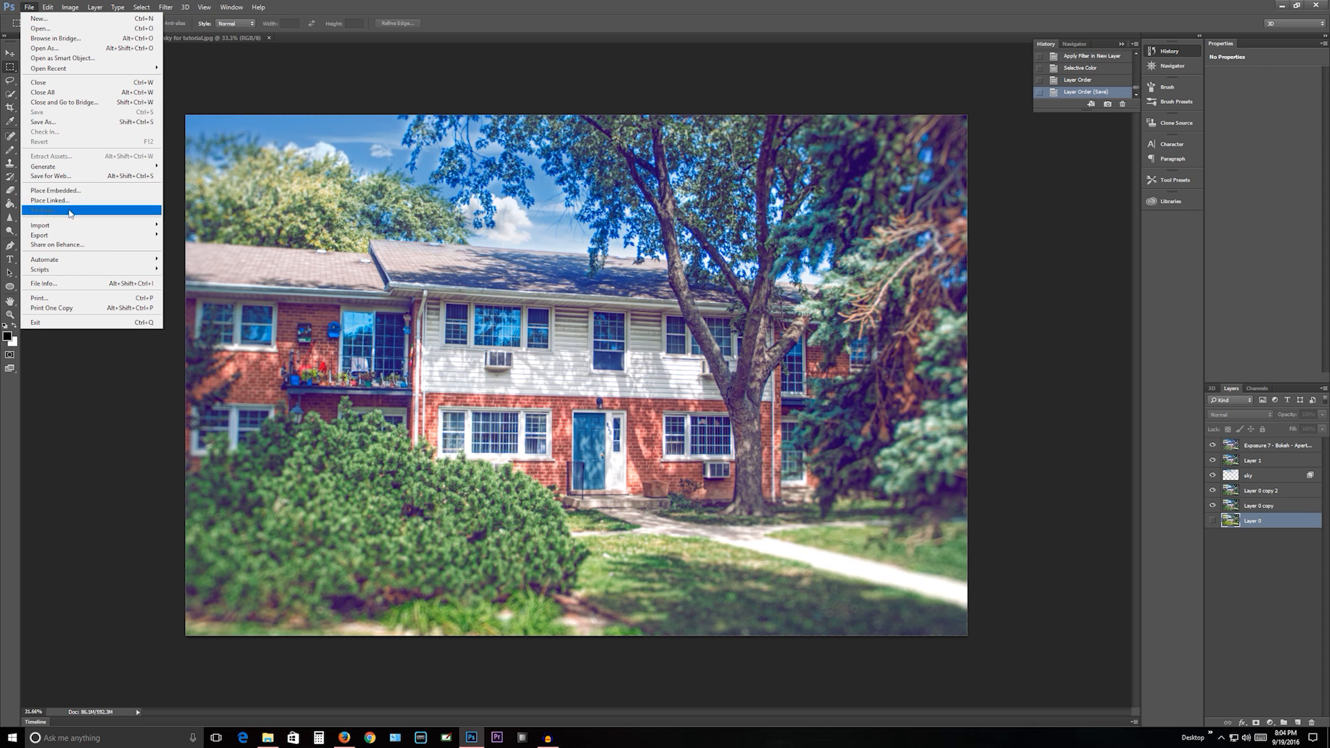
- Reopen Save for Web, view the whole JPEG preview at 12.5%, and keep the export settings without saving a file
left_click(46, 178)
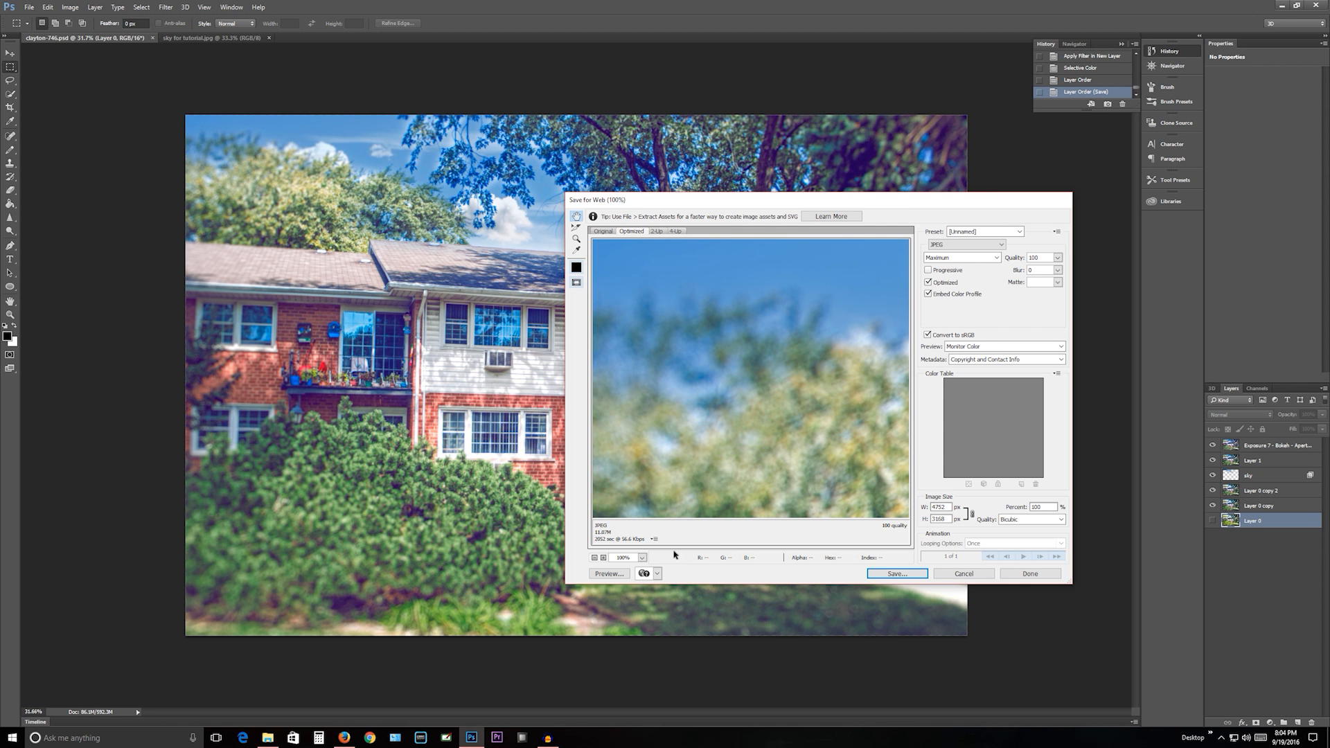
left_click(595, 558)
left_click(595, 558)
left_click(595, 558)
left_click(595, 559)
left_click(595, 558)
left_click(595, 558)
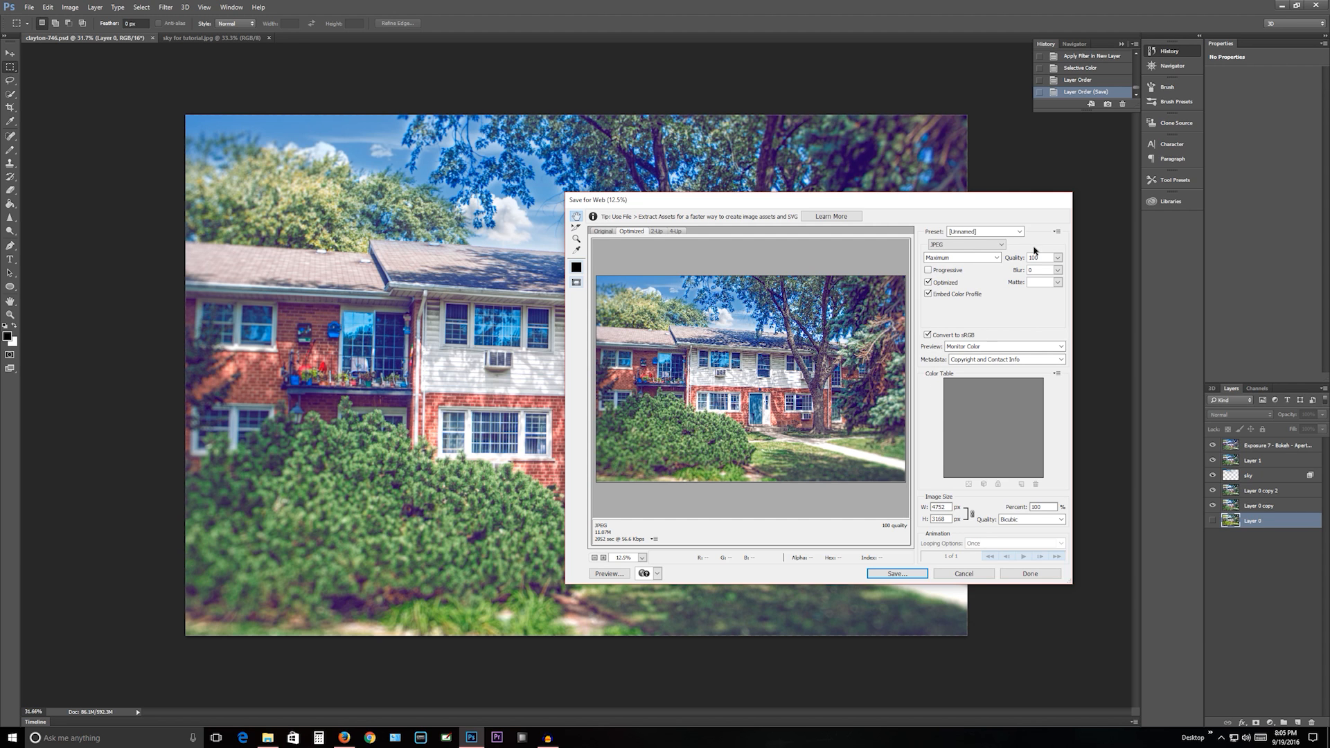
left_click(1023, 575)
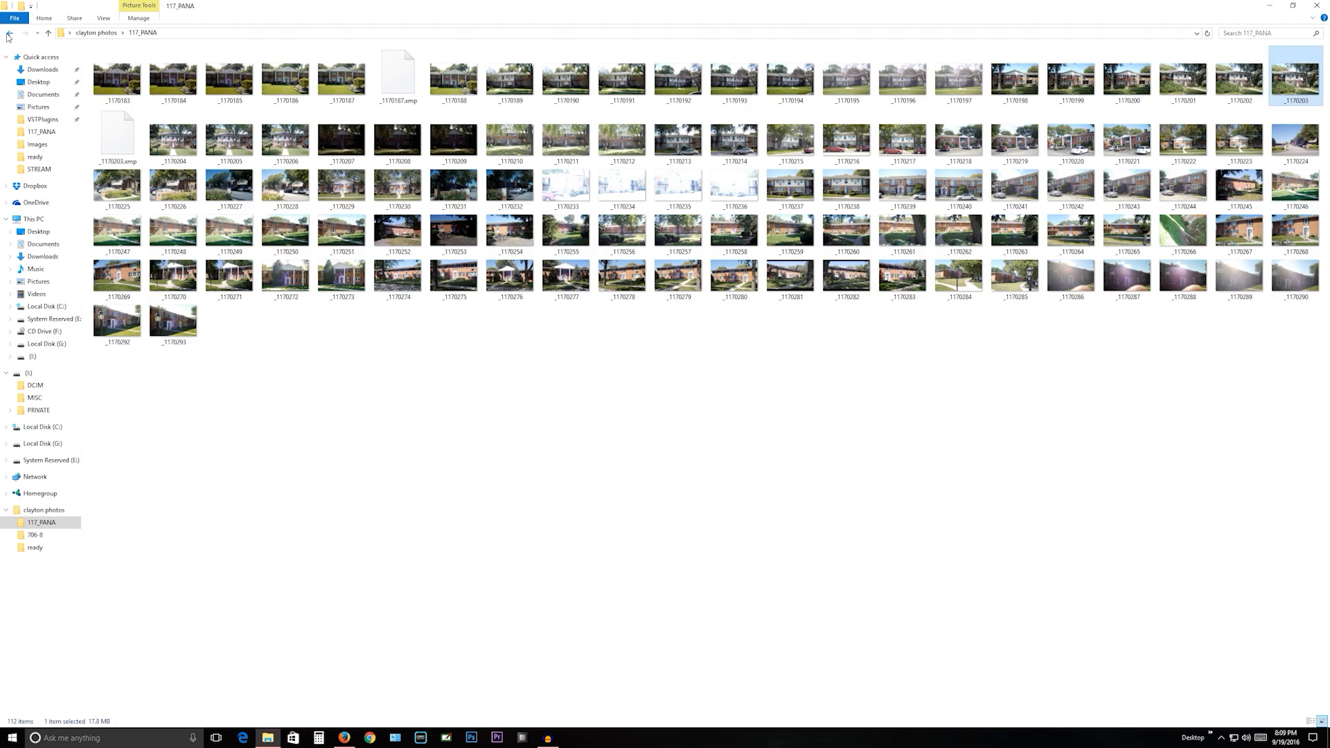
- Switch to File Explorer, open calayton-746.1 from the ready folder in Photos, and compare it repeatedly with clayton-746
left_click(8, 33)
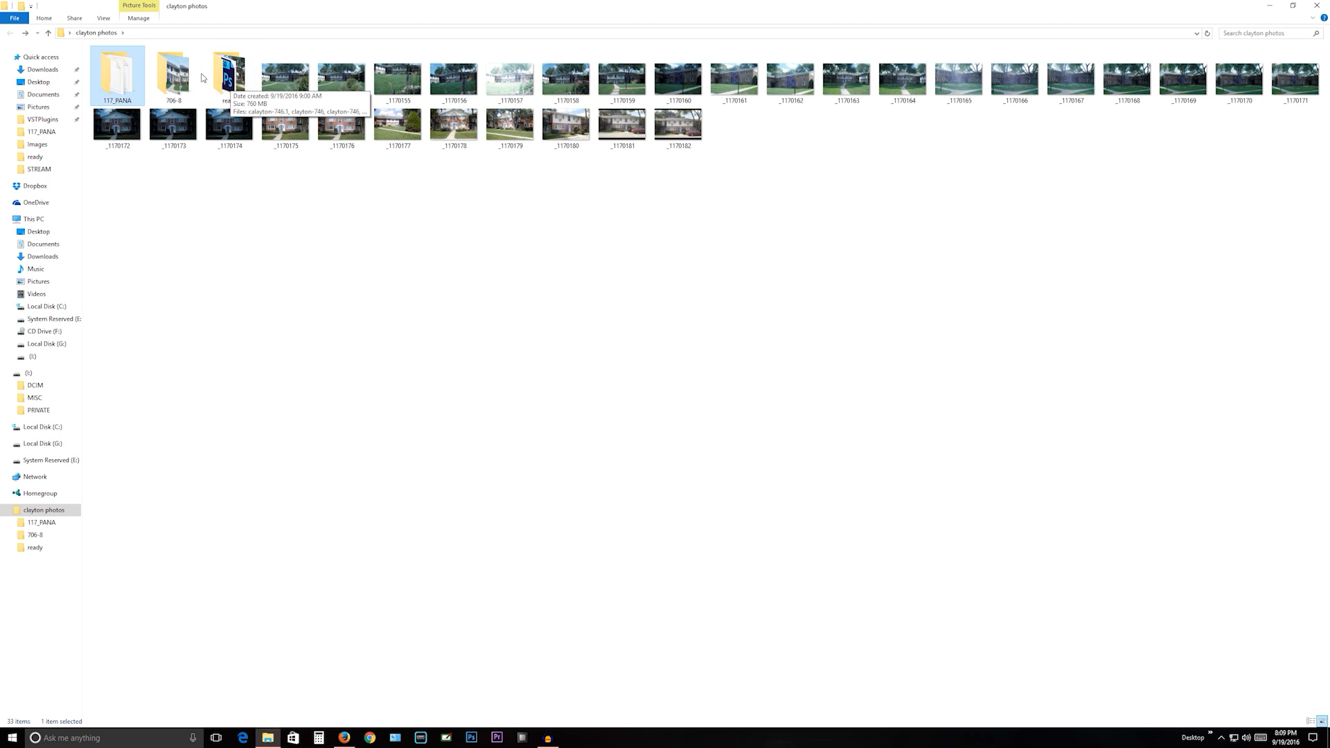
double_click(237, 69)
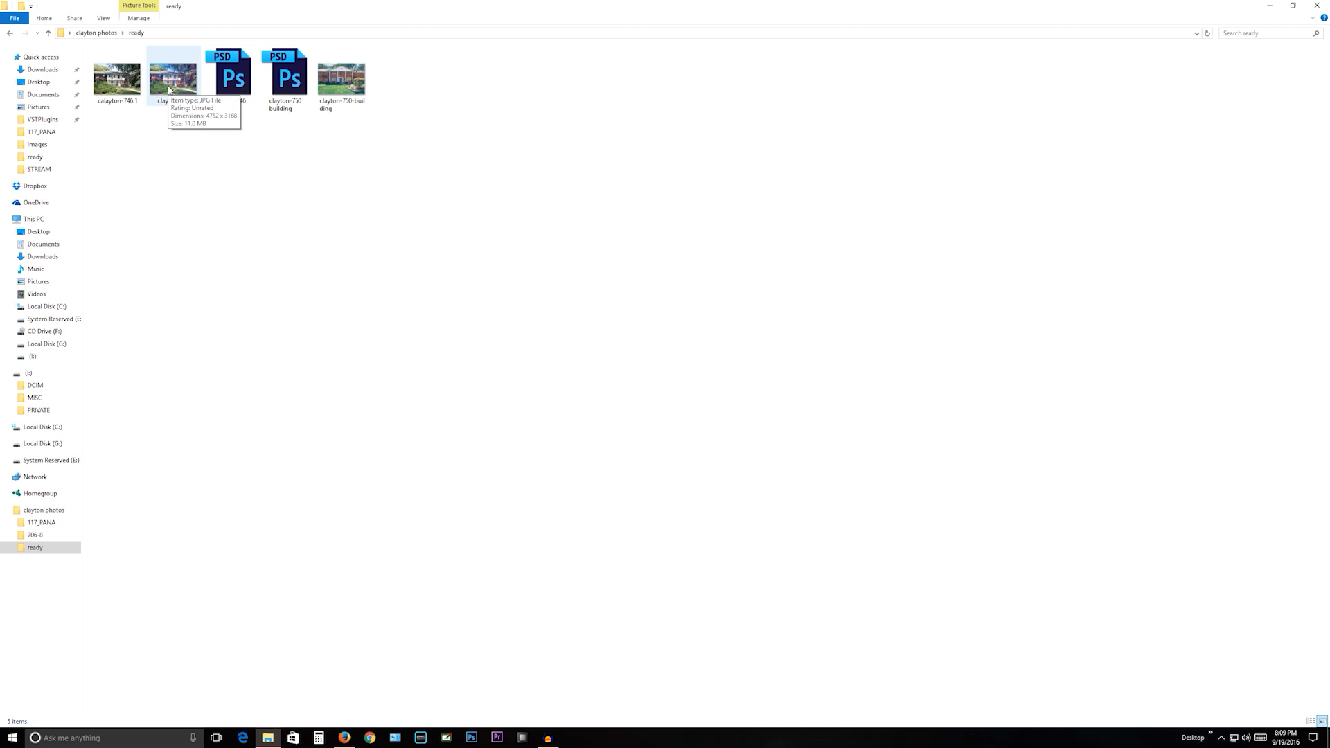
double_click(121, 78)
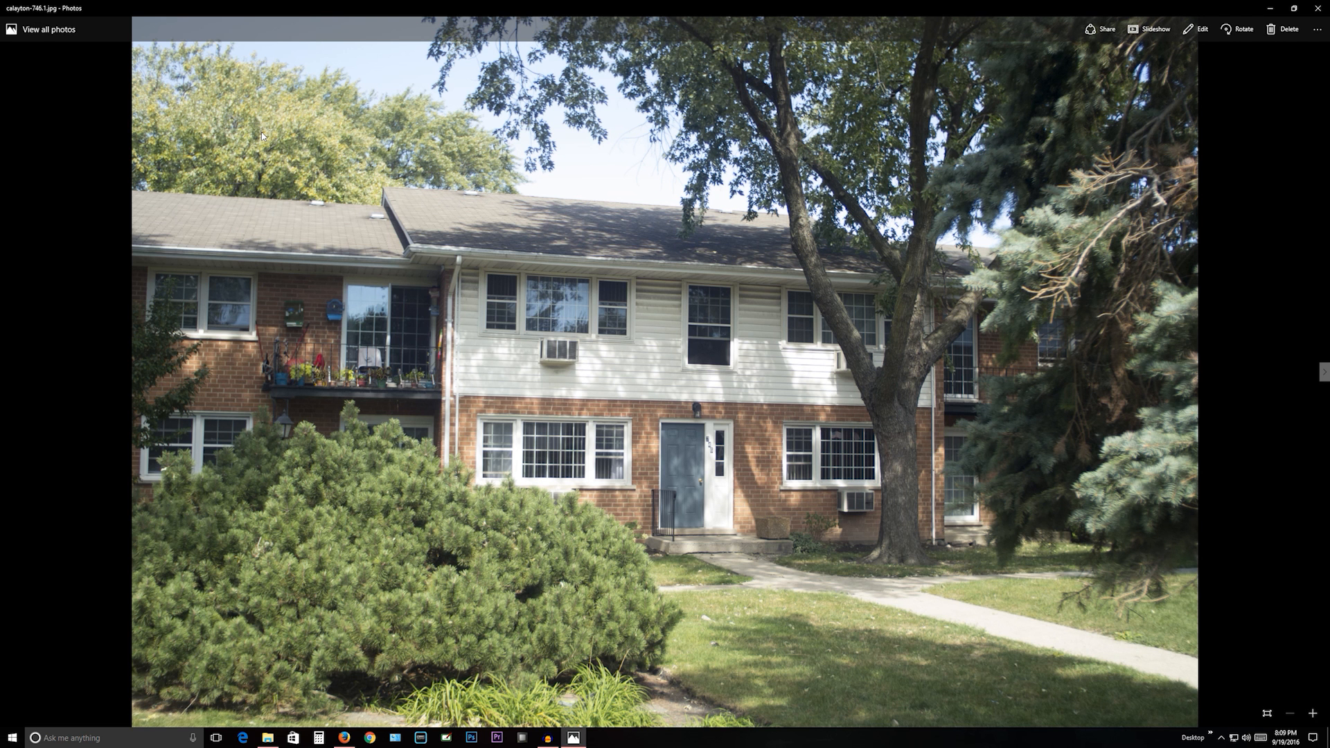
key("Right")
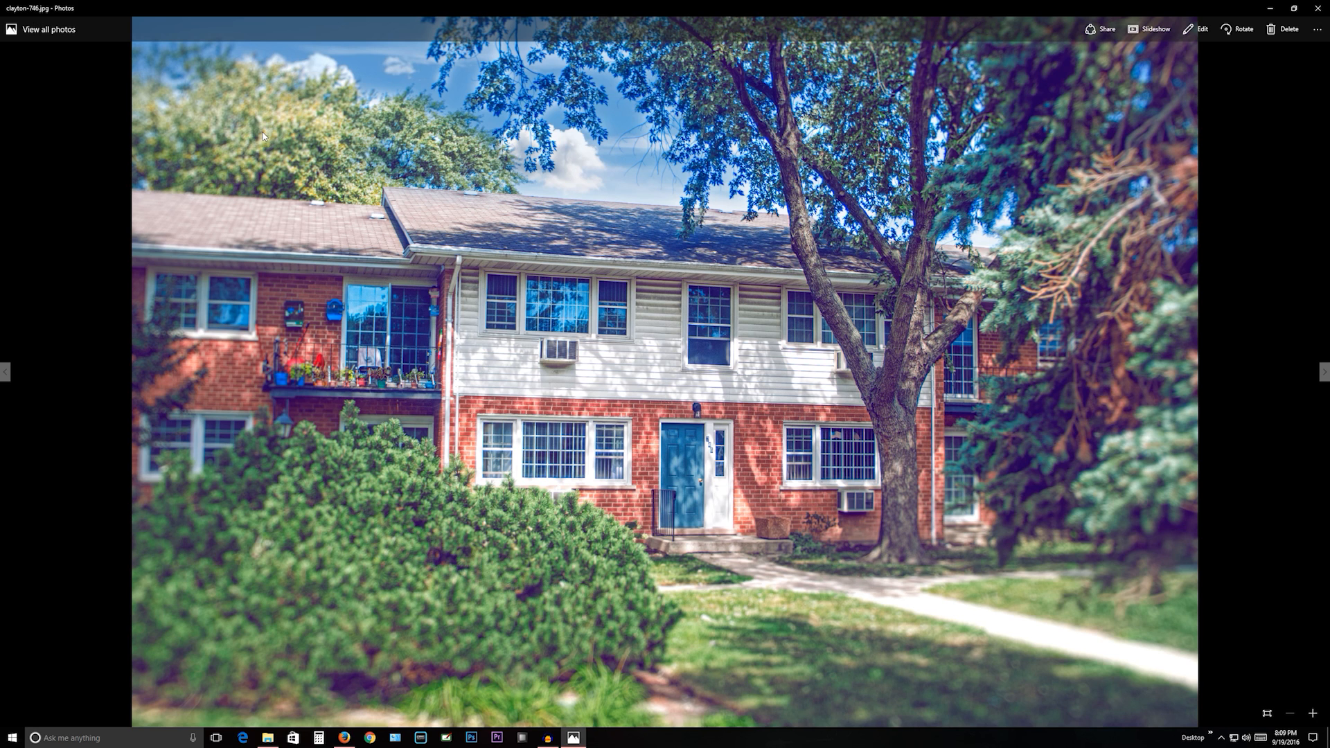
key("Left")
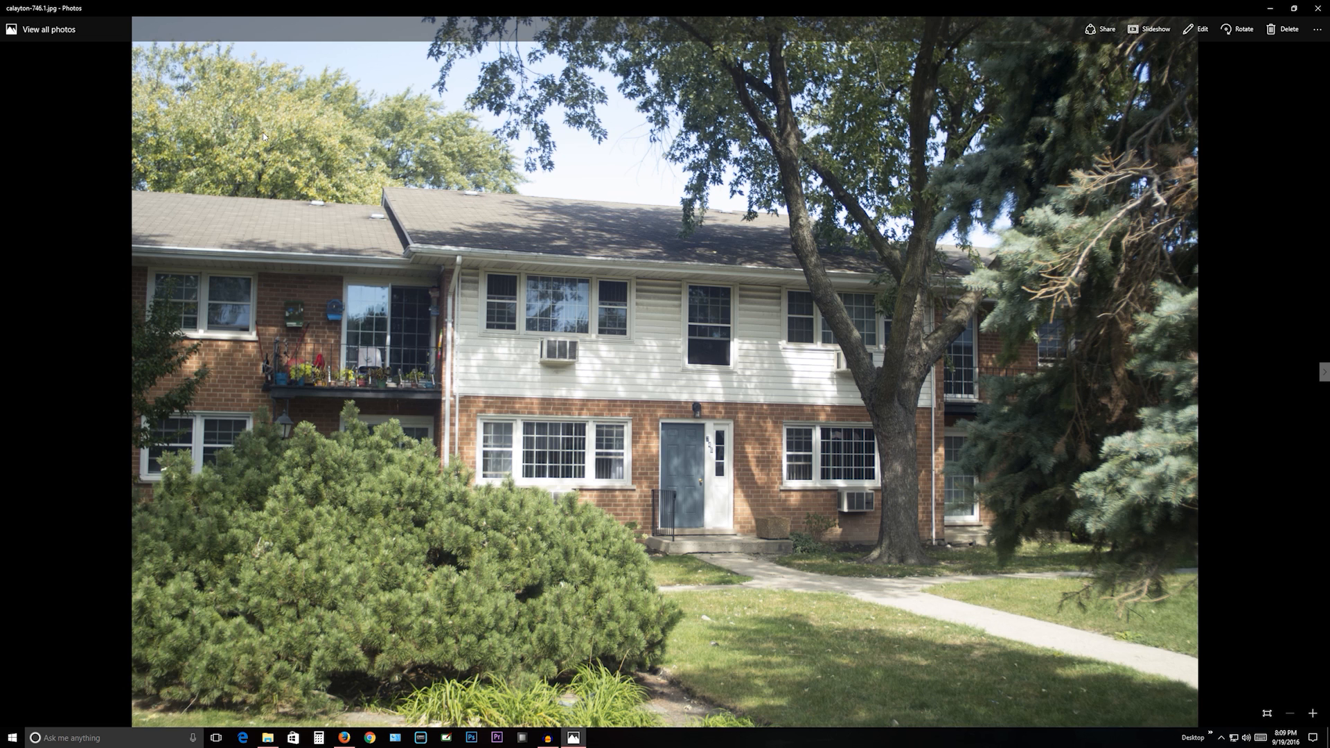
key("Right")
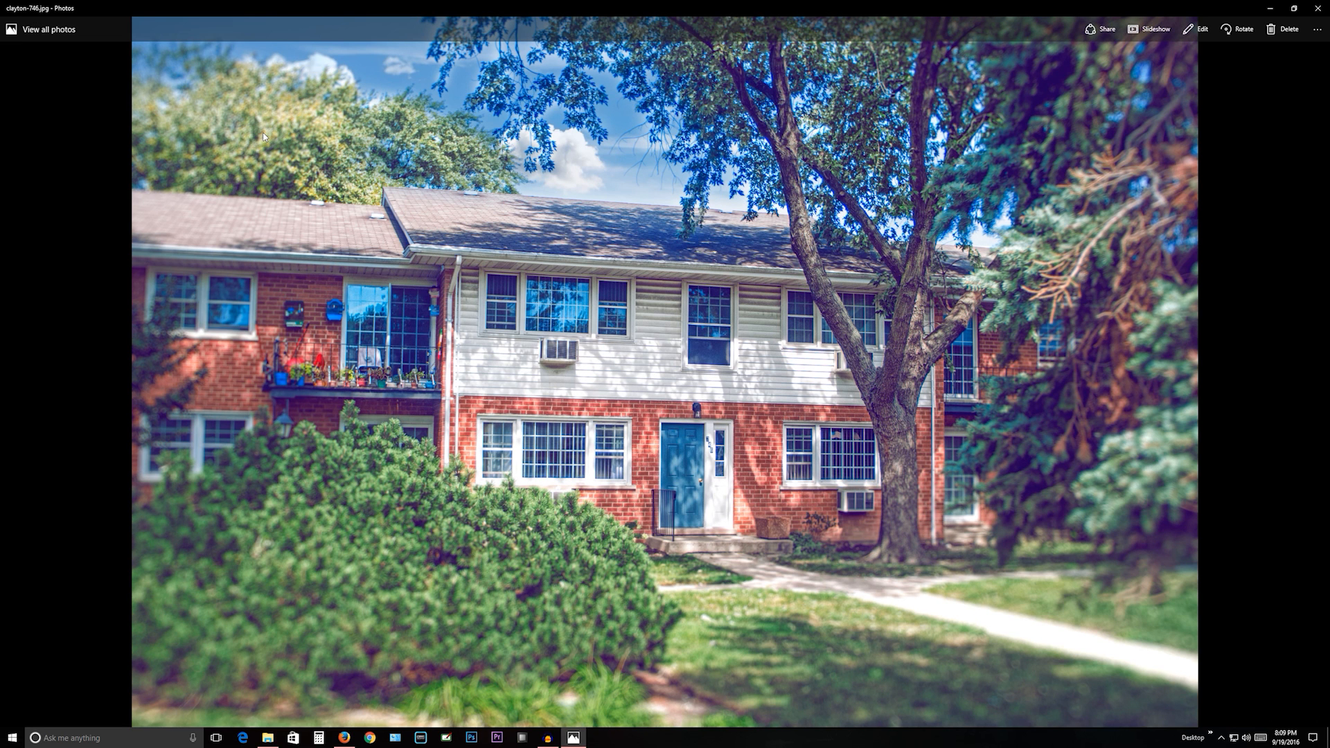
key("Left")
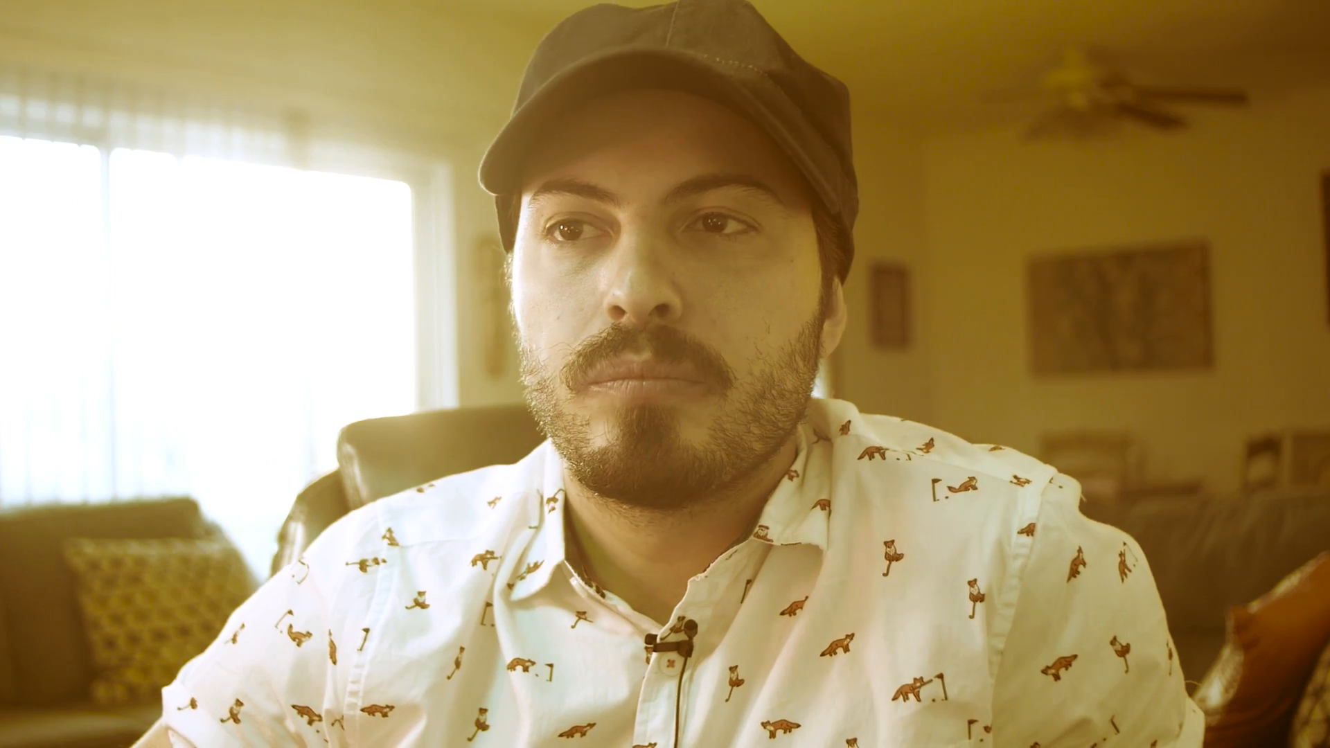